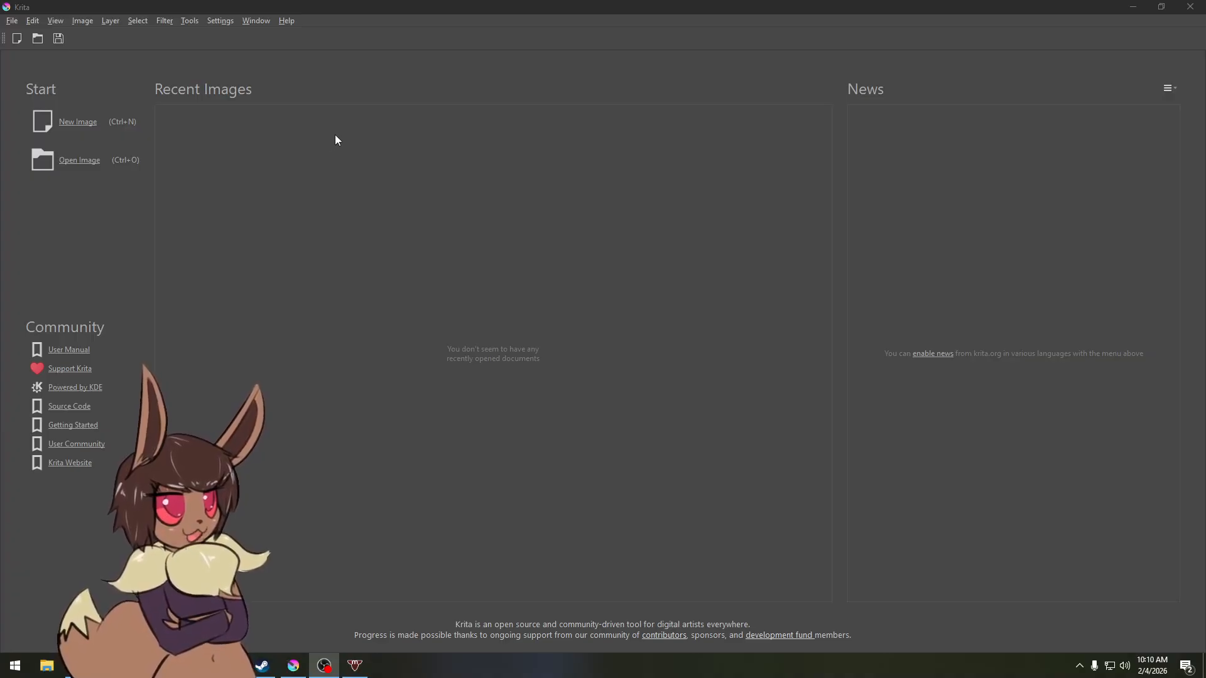
Step: Start a new image and choose the A5 (300 ppi) predefined size
{"action": "left_click", "coordinate": [404, 11]}
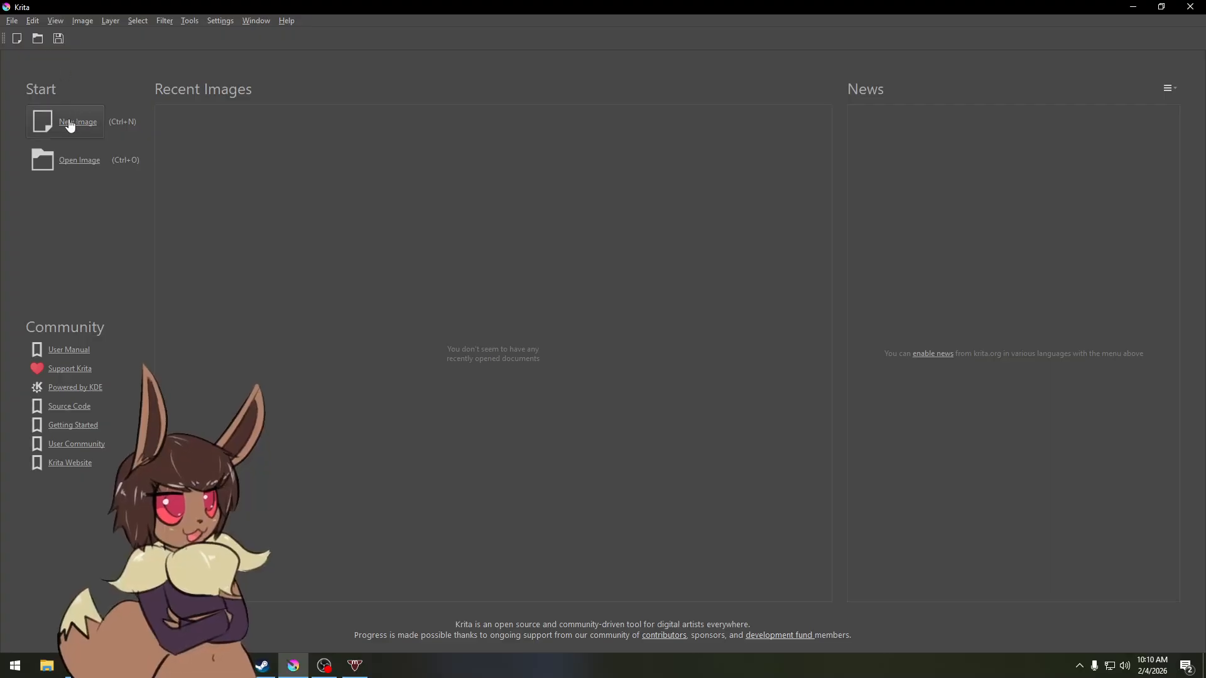
{"action": "left_click", "coordinate": [11, 21]}
{"action": "left_click", "coordinate": [22, 36]}
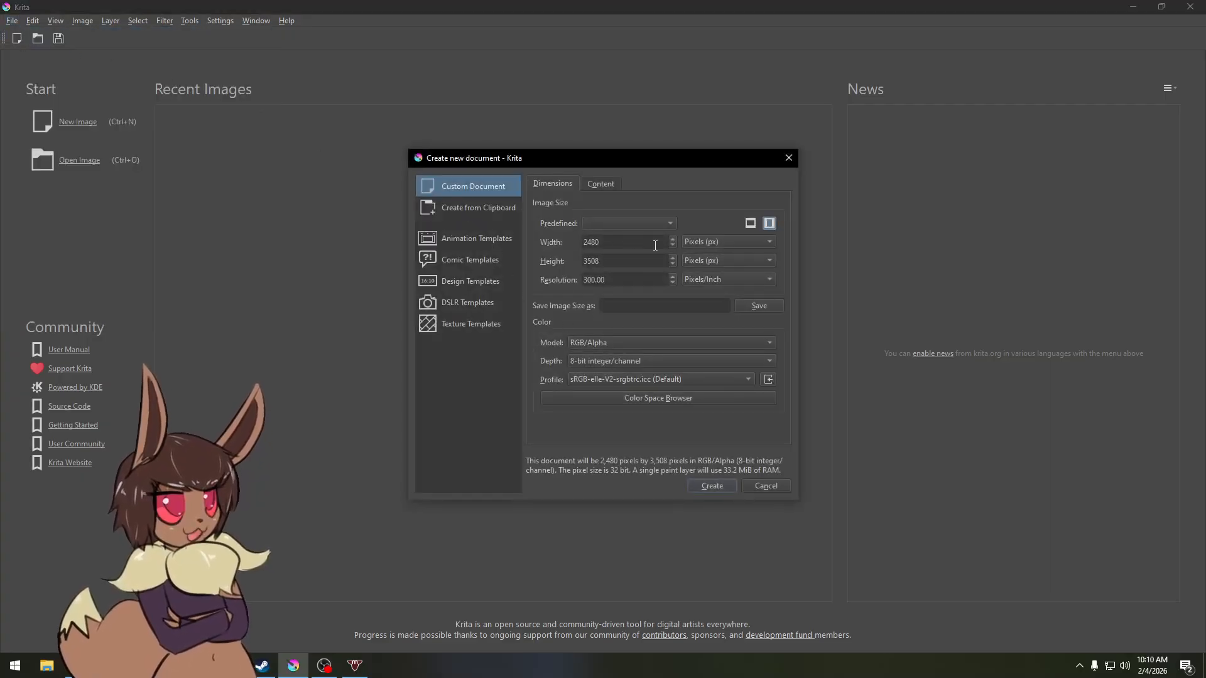
{"action": "left_click", "coordinate": [640, 224]}
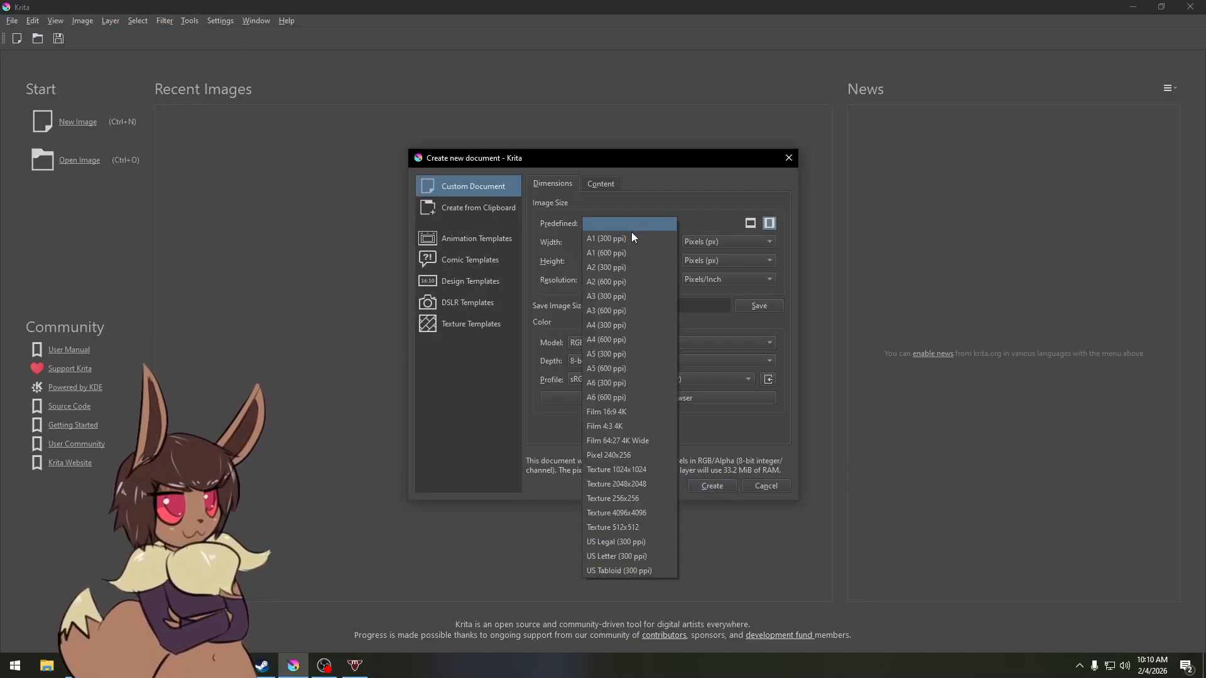
{"action": "left_click", "coordinate": [642, 217]}
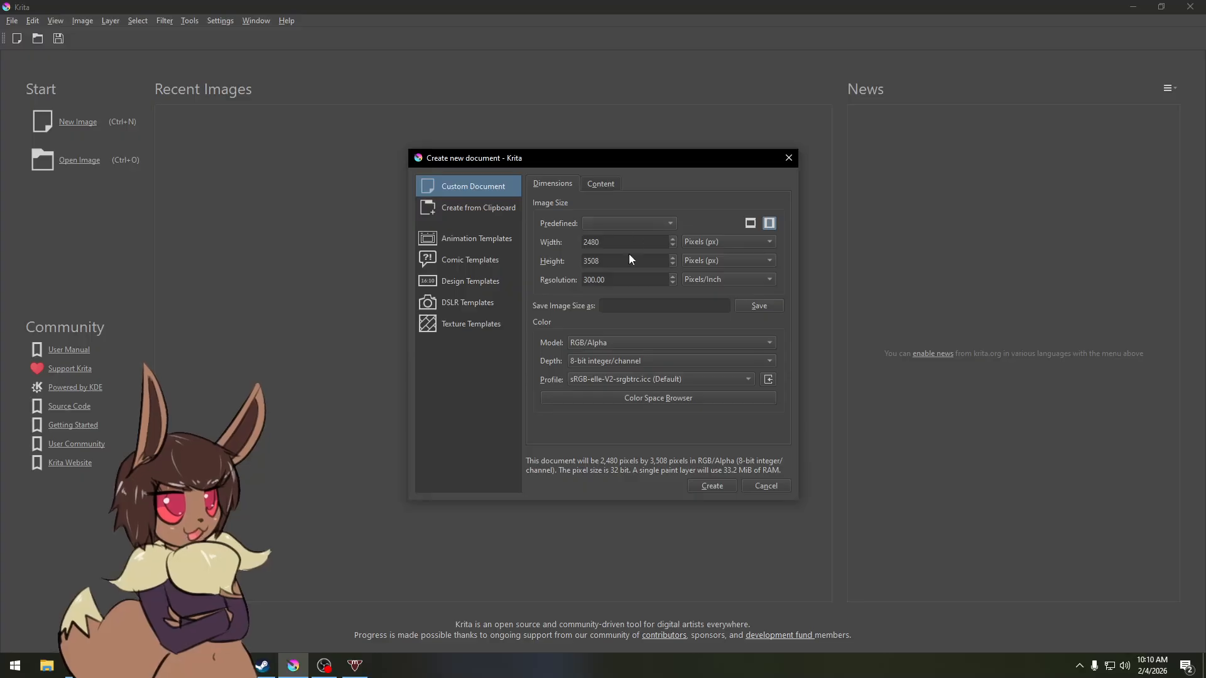
{"action": "left_click", "coordinate": [655, 223]}
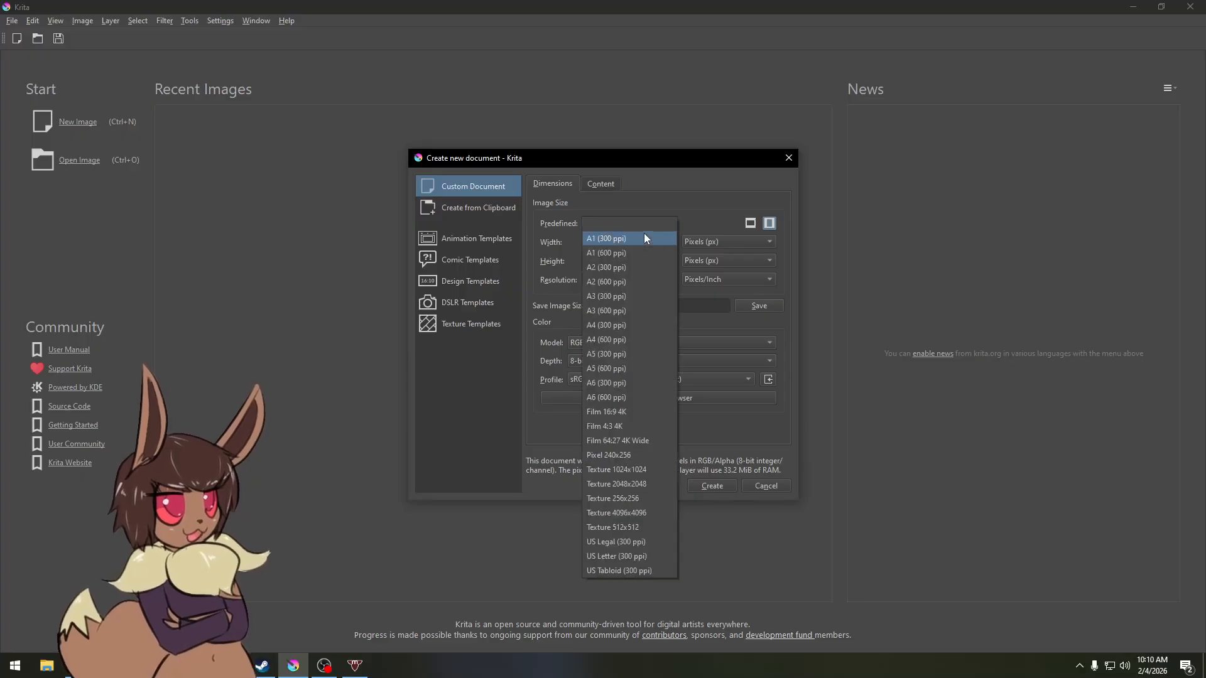
{"action": "left_click", "coordinate": [621, 355]}
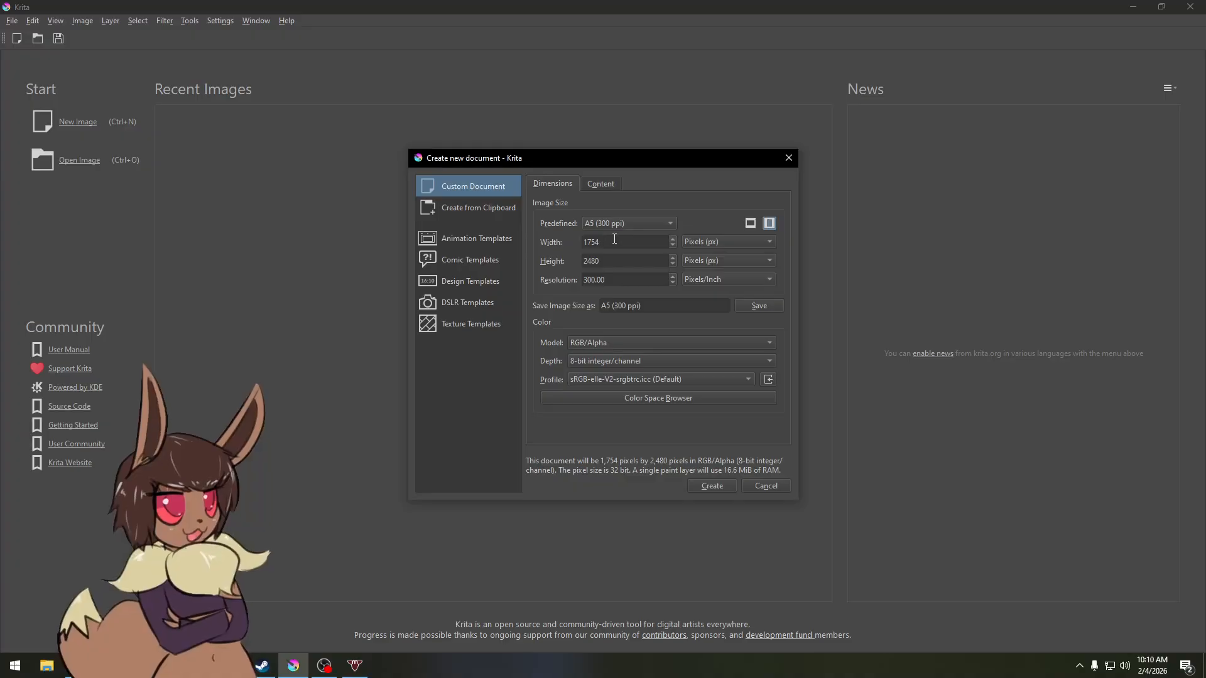
Step: Switch the page orientation to landscape
{"action": "left_click", "coordinate": [615, 245]}
{"action": "left_click", "coordinate": [612, 261]}
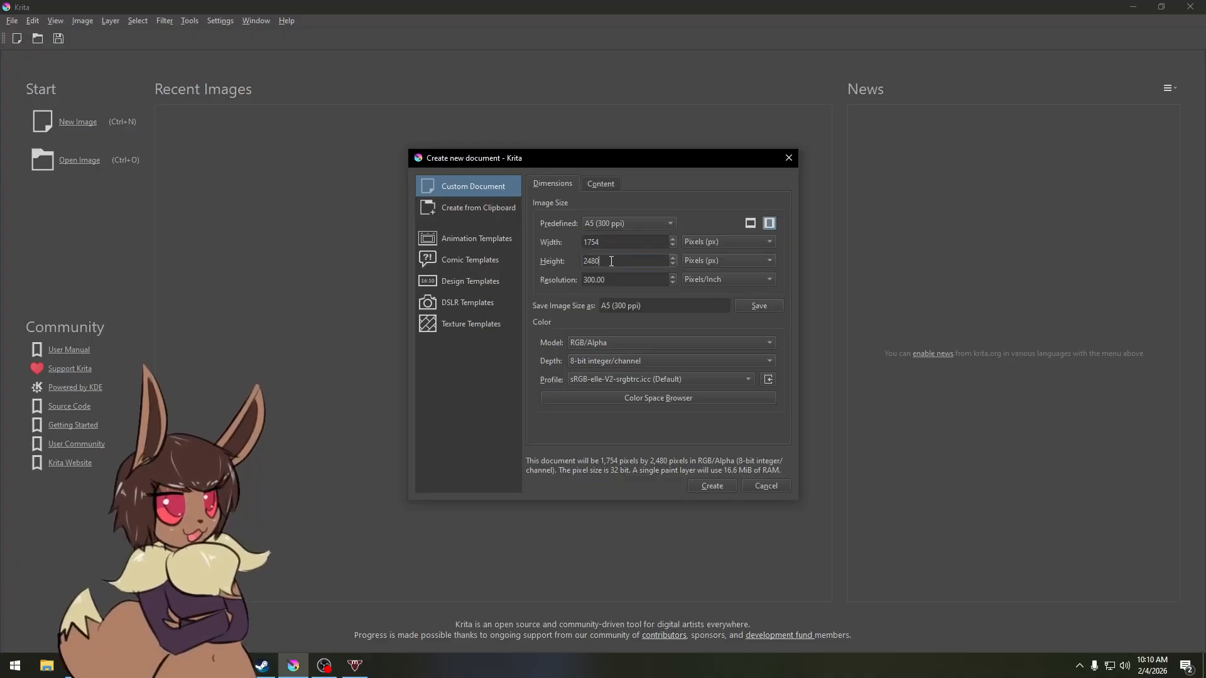
{"action": "left_click", "coordinate": [751, 224]}
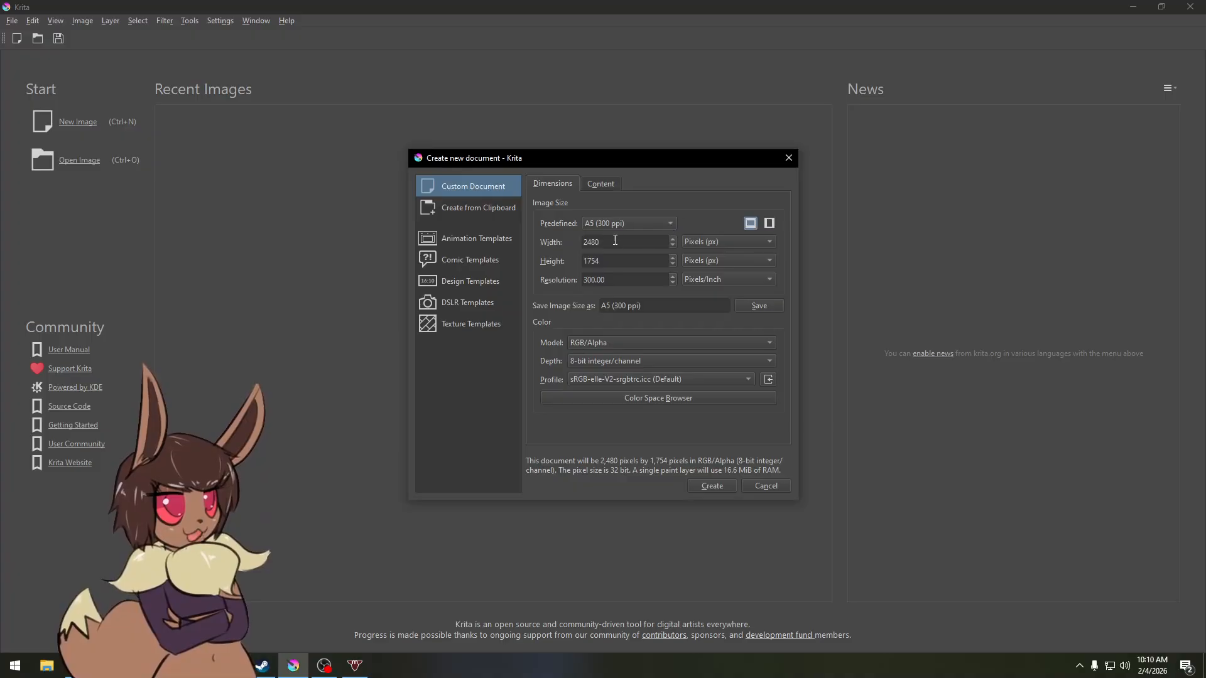
Step: Set the image width to 3000 px and height to 2000 px
{"action": "left_click_drag", "start_coordinate": [615, 241], "coordinate": [528, 243]}
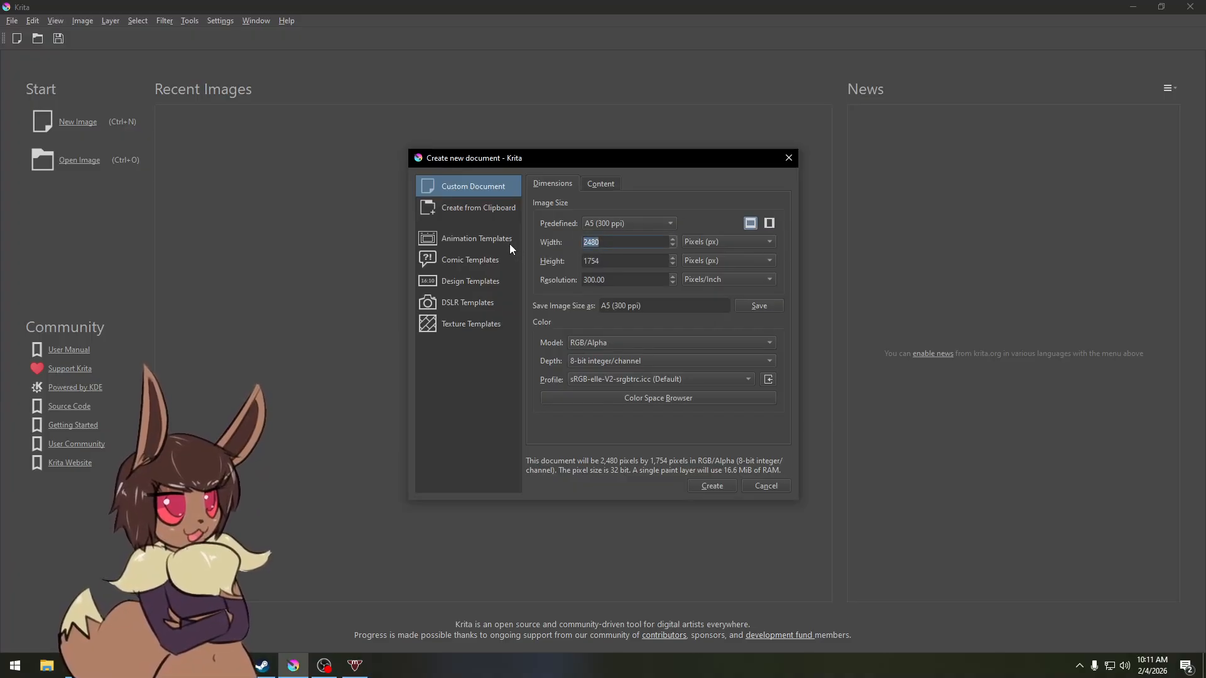
{"action": "type", "text": "3000"}
{"action": "key", "text": "Tab"}
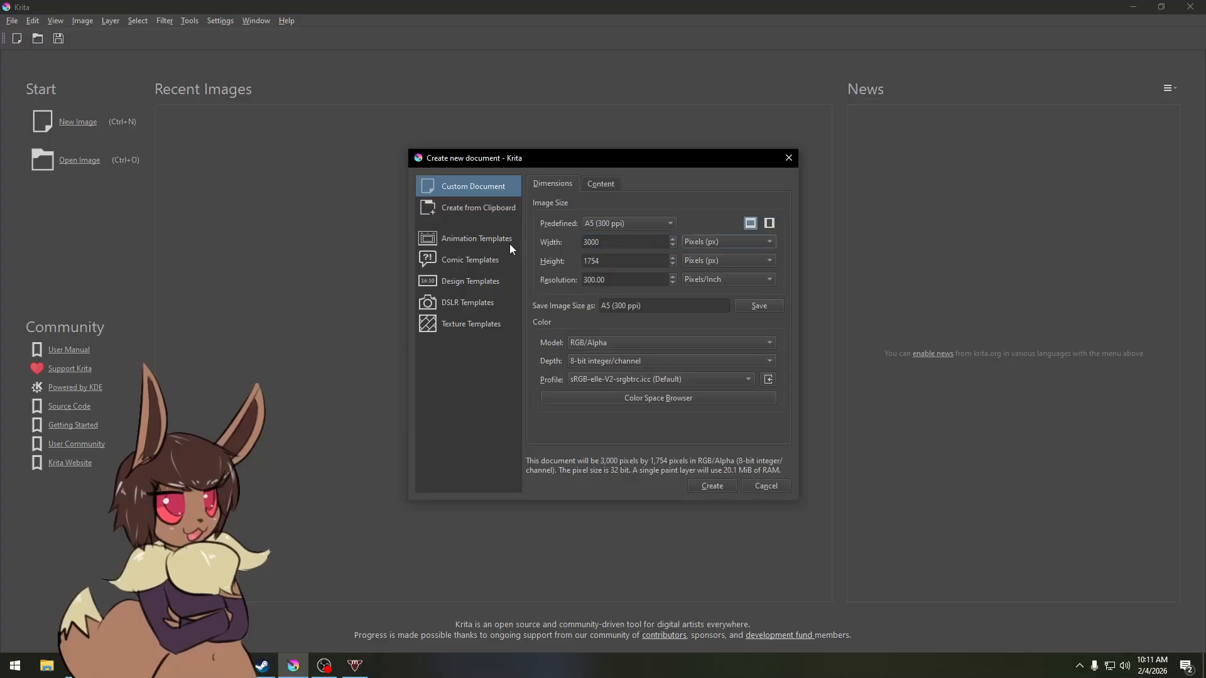
{"action": "type", "text": "2000"}
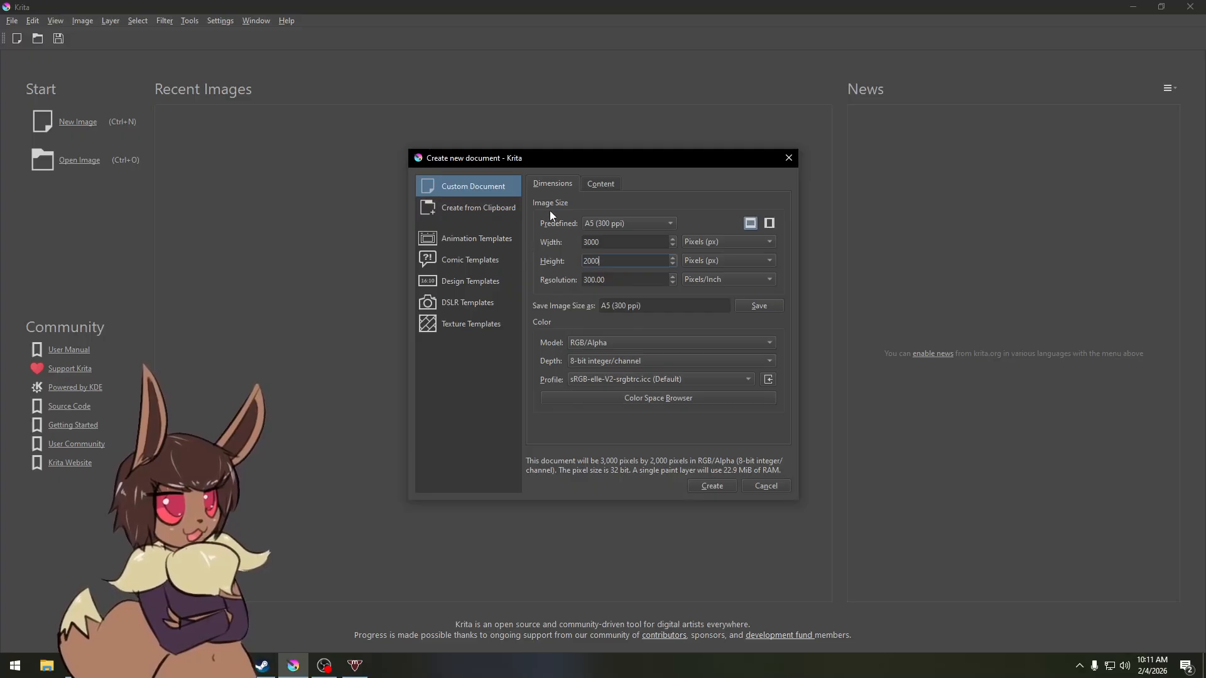
Step: Set the background colour to light pink #ffe4e4 and create the document
{"action": "left_click", "coordinate": [602, 184]}
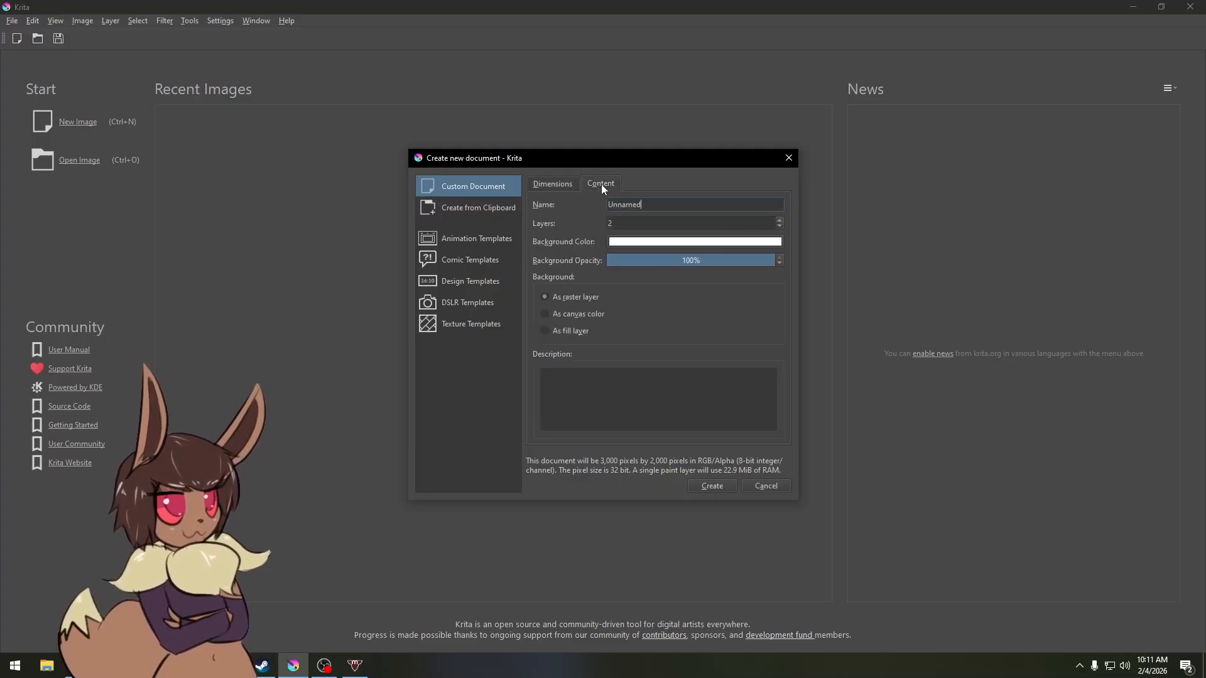
{"action": "left_click", "coordinate": [629, 243]}
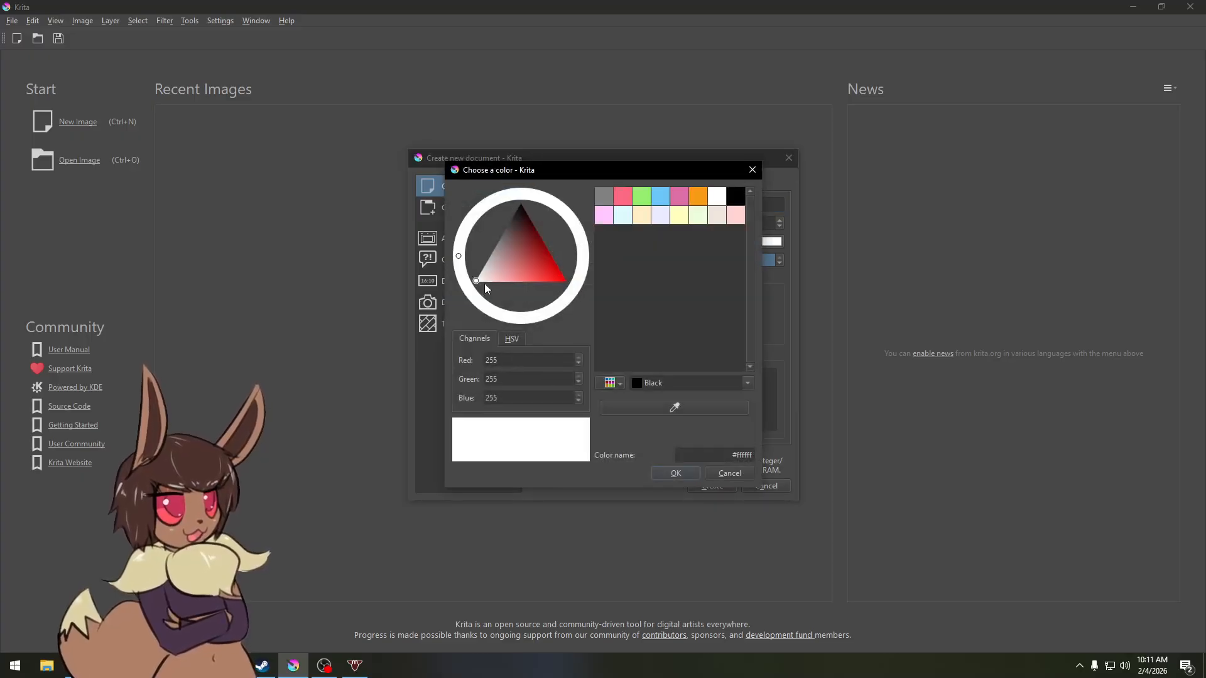
{"action": "left_click", "coordinate": [484, 284]}
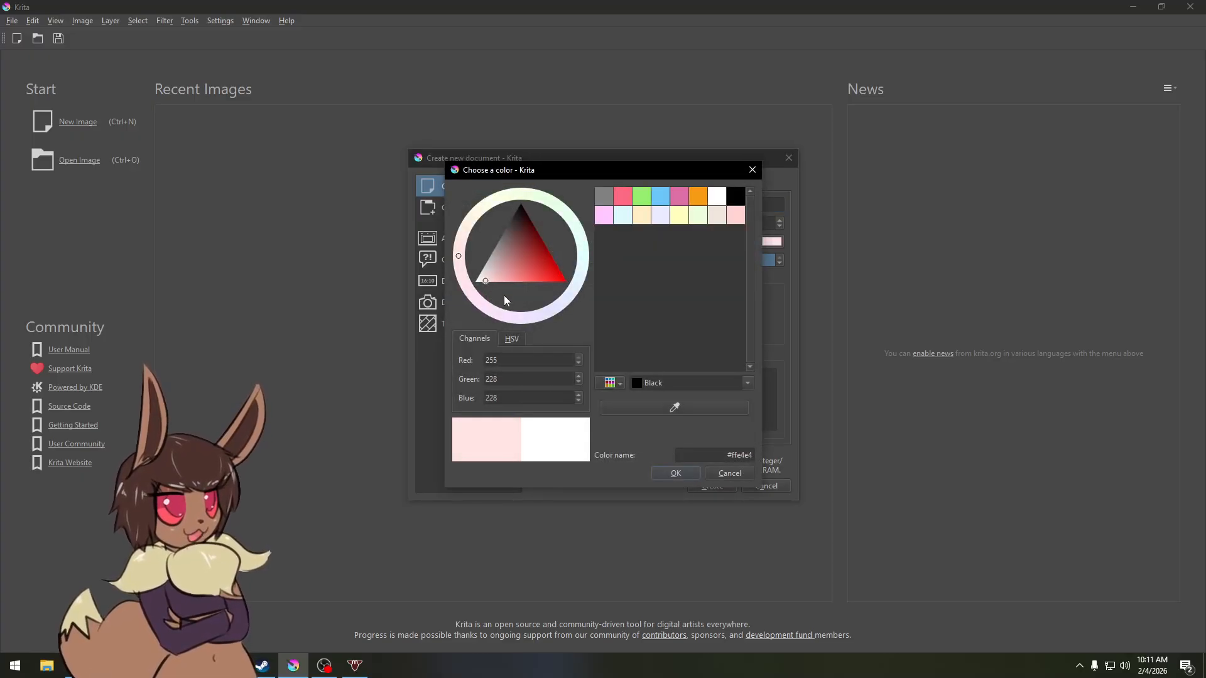
{"action": "left_click", "coordinate": [674, 474]}
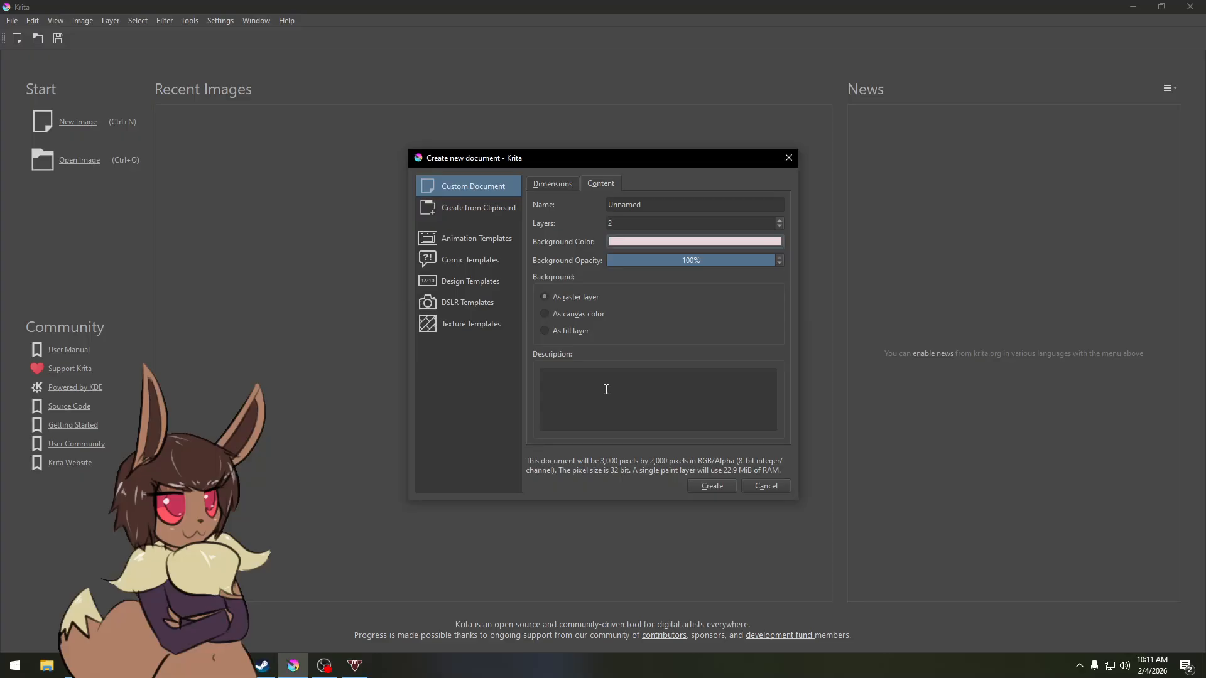
{"action": "left_click", "coordinate": [714, 486]}
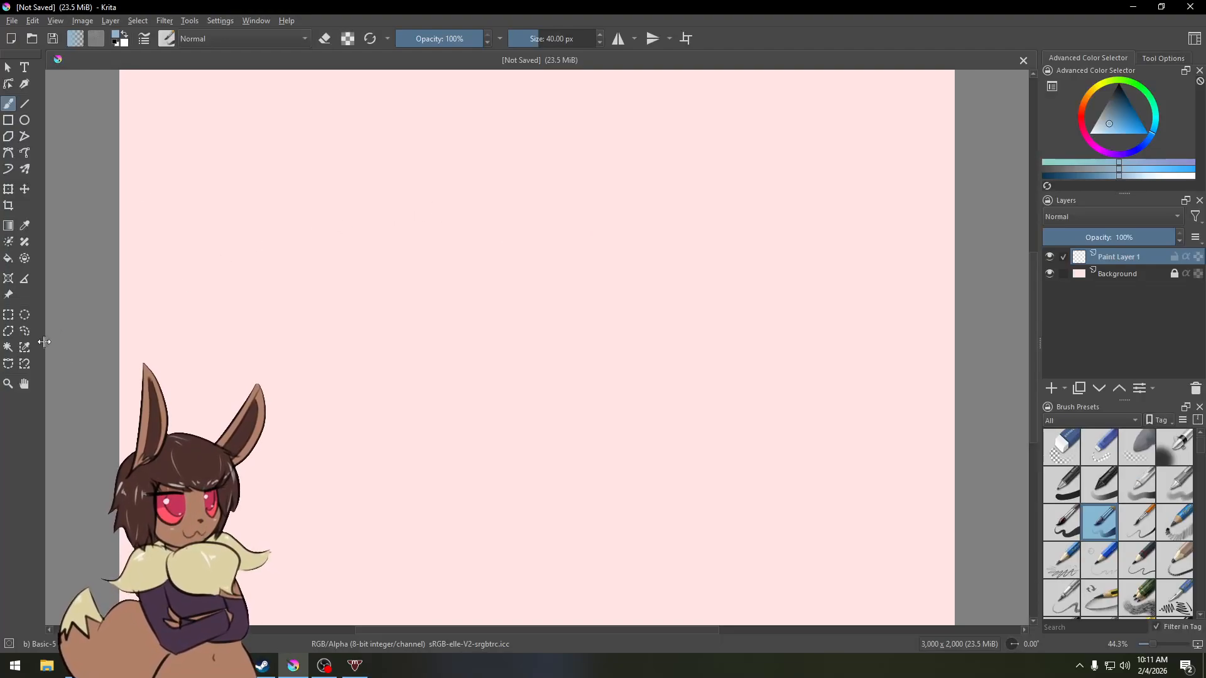
Step: Widen the toolbox and dock the Tool Options panel beneath it on the left
{"action": "left_click_drag", "start_coordinate": [44, 345], "coordinate": [58, 346]}
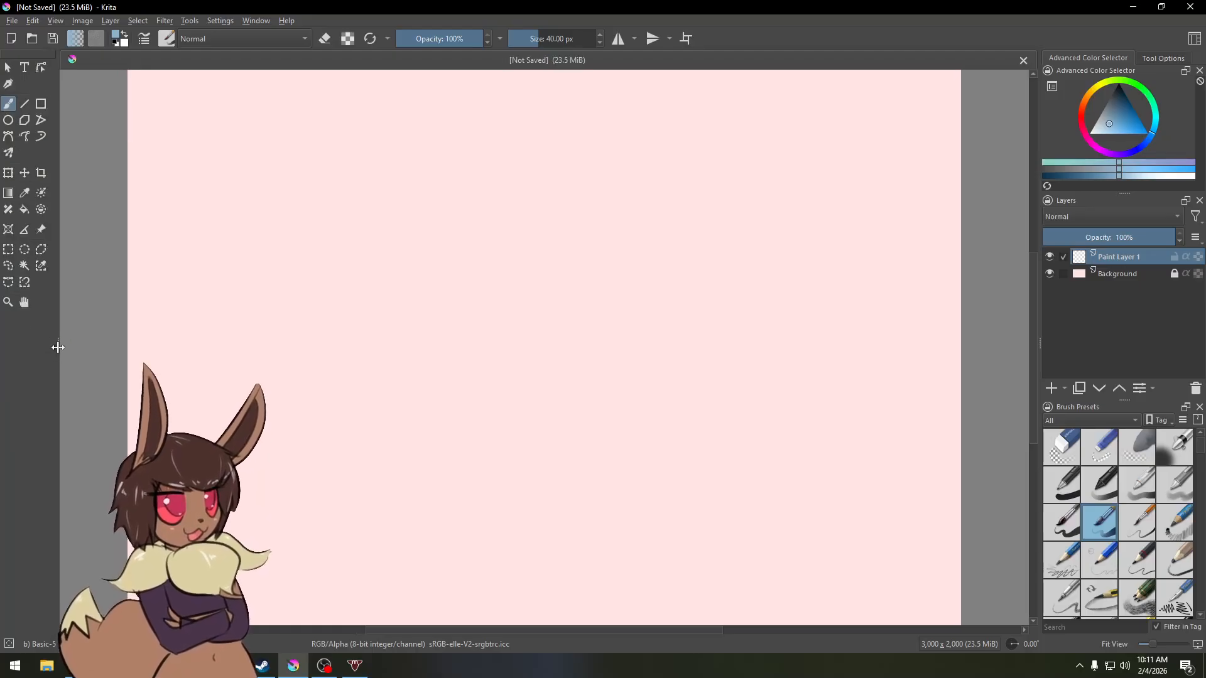
{"action": "left_click_drag", "start_coordinate": [59, 344], "coordinate": [189, 355]}
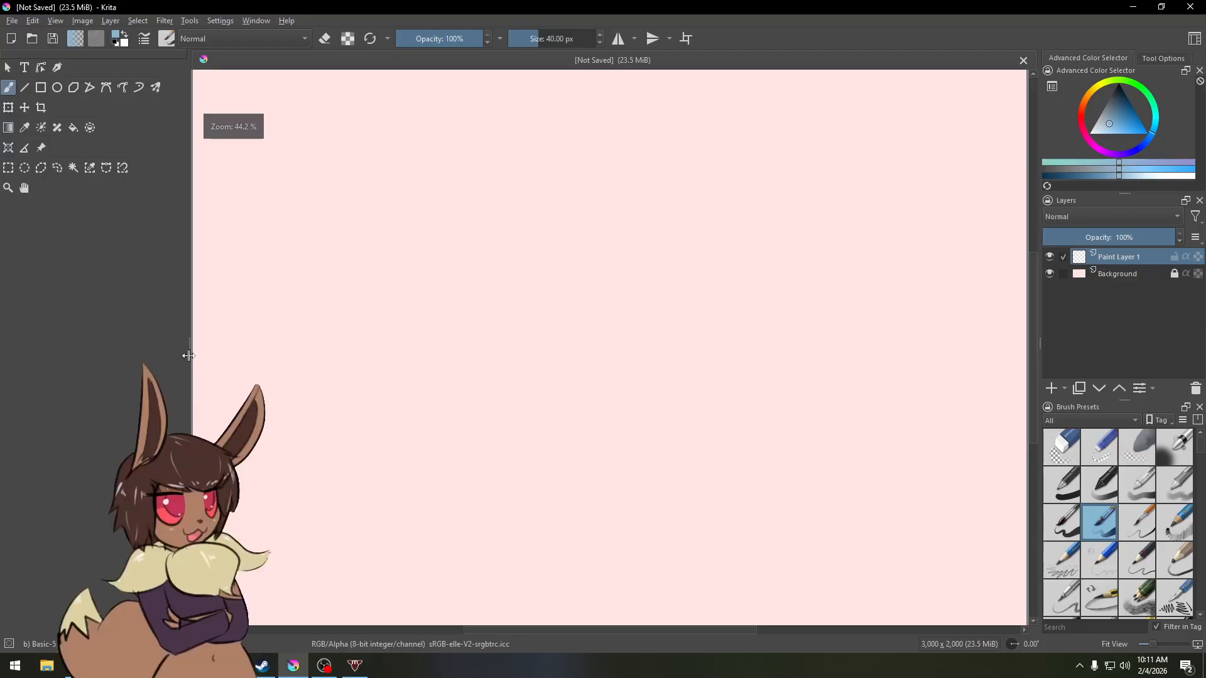
{"action": "left_click", "coordinate": [1159, 59]}
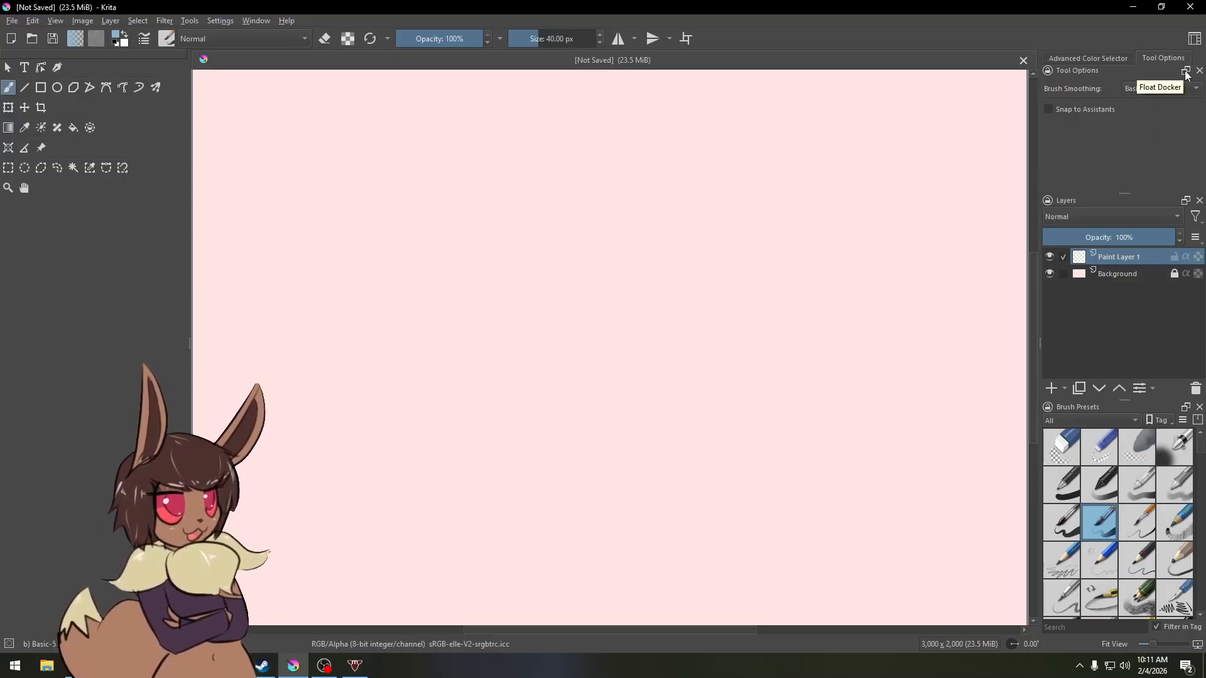
{"action": "left_click", "coordinate": [1186, 71]}
{"action": "left_click_drag", "start_coordinate": [1096, 71], "coordinate": [62, 561]}
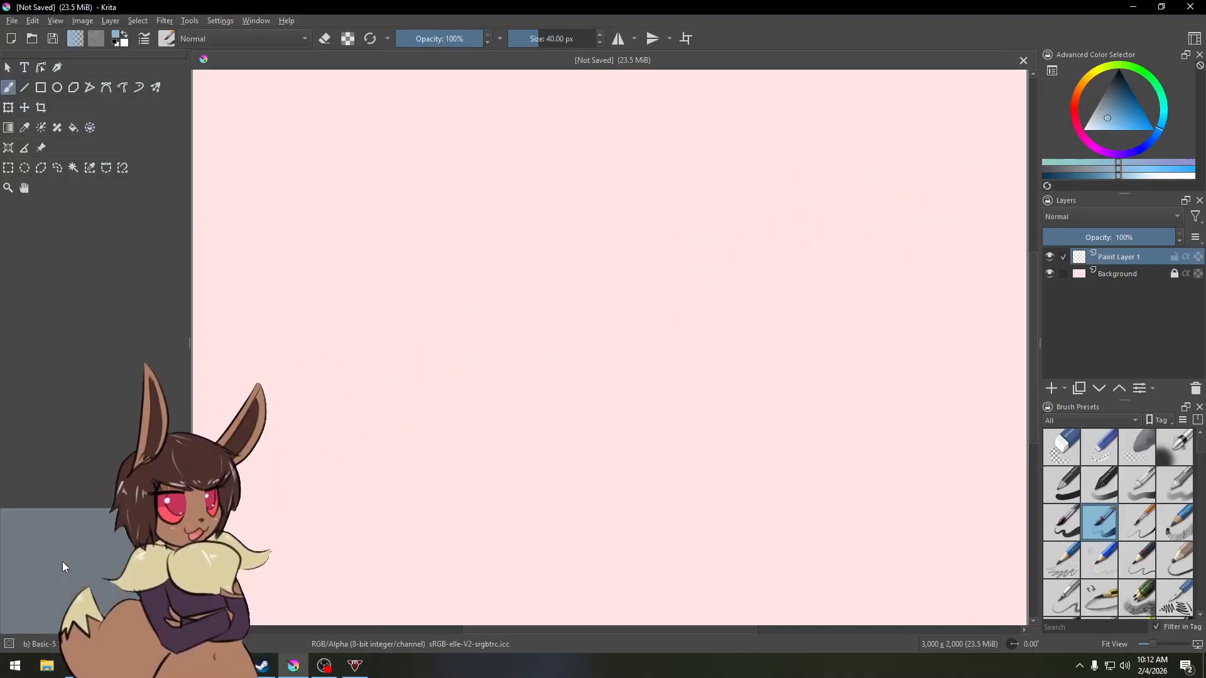
{"action": "left_click_drag", "start_coordinate": [90, 510], "coordinate": [103, 340]}
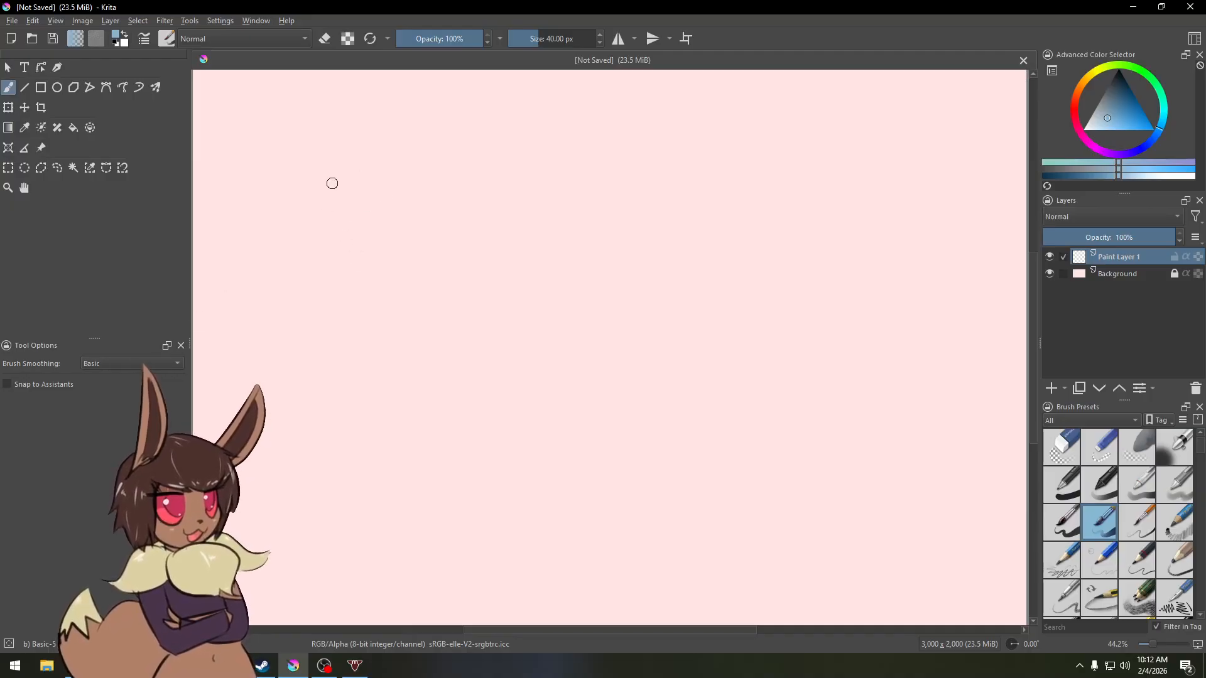
{"action": "key", "text": "f"}
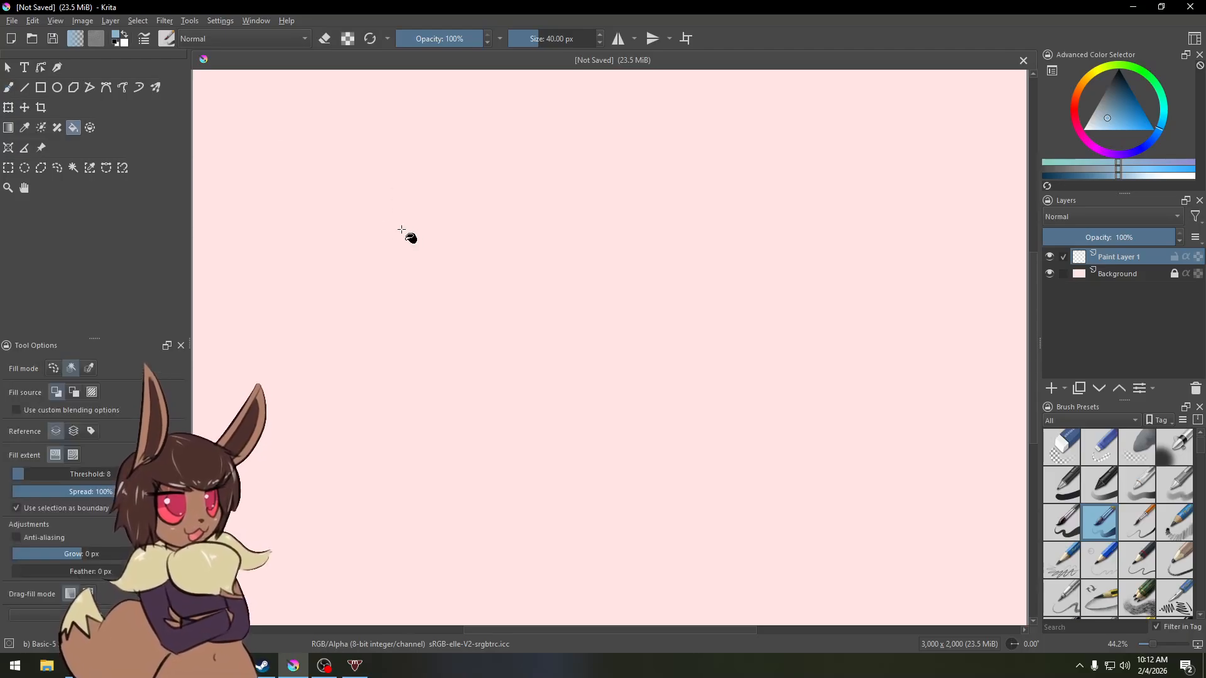
{"action": "left_click", "coordinate": [72, 168]}
{"action": "left_click", "coordinate": [57, 167]}
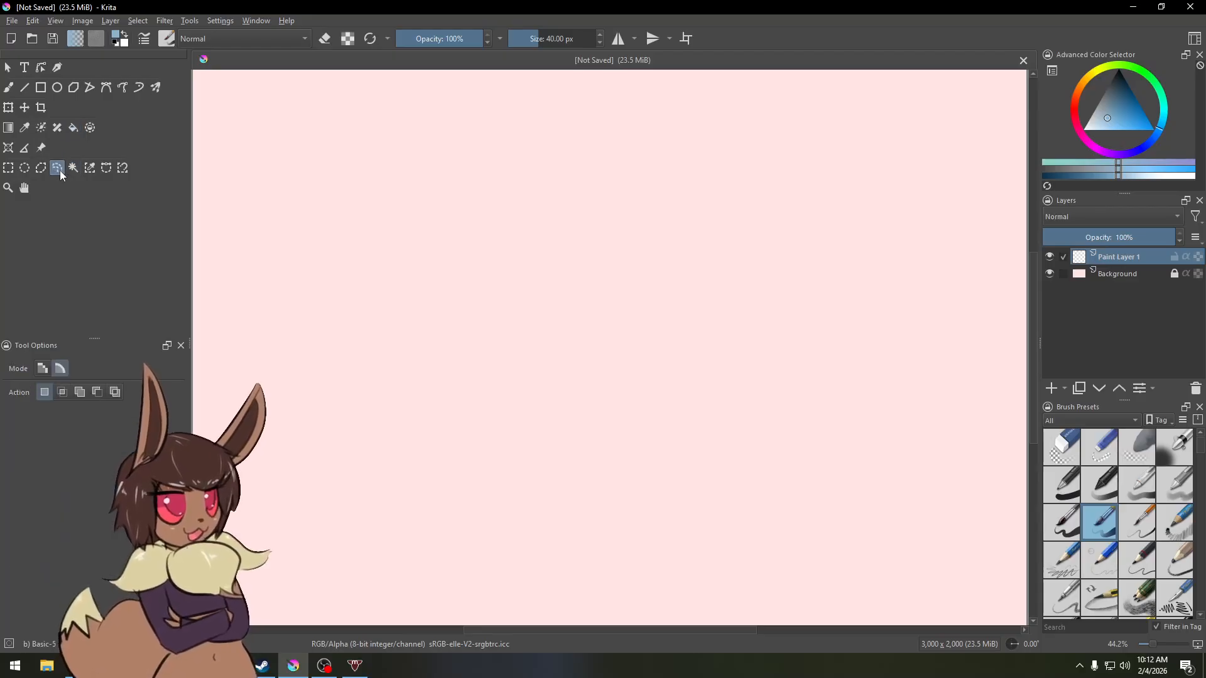
{"action": "key", "text": "b"}
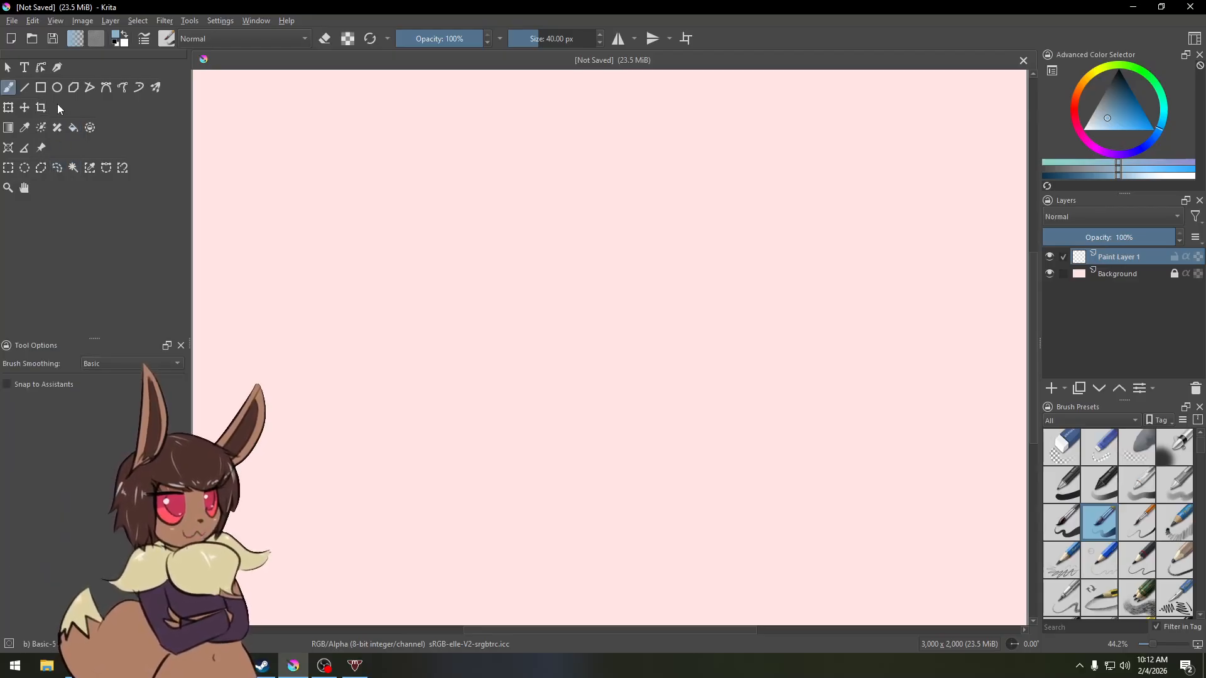
{"action": "mouse_move", "coordinate": [463, 314]}
{"action": "left_mouse_down"}
{"action": "mouse_move", "coordinate": [582, 296]}
{"action": "mouse_move", "coordinate": [690, 344]}
{"action": "left_mouse_up"}
{"action": "key", "text": "ctrl+z"}
Step: Pick black as the foreground colour and test several brush strokes, undoing each one
{"action": "left_click", "coordinate": [1119, 69]}
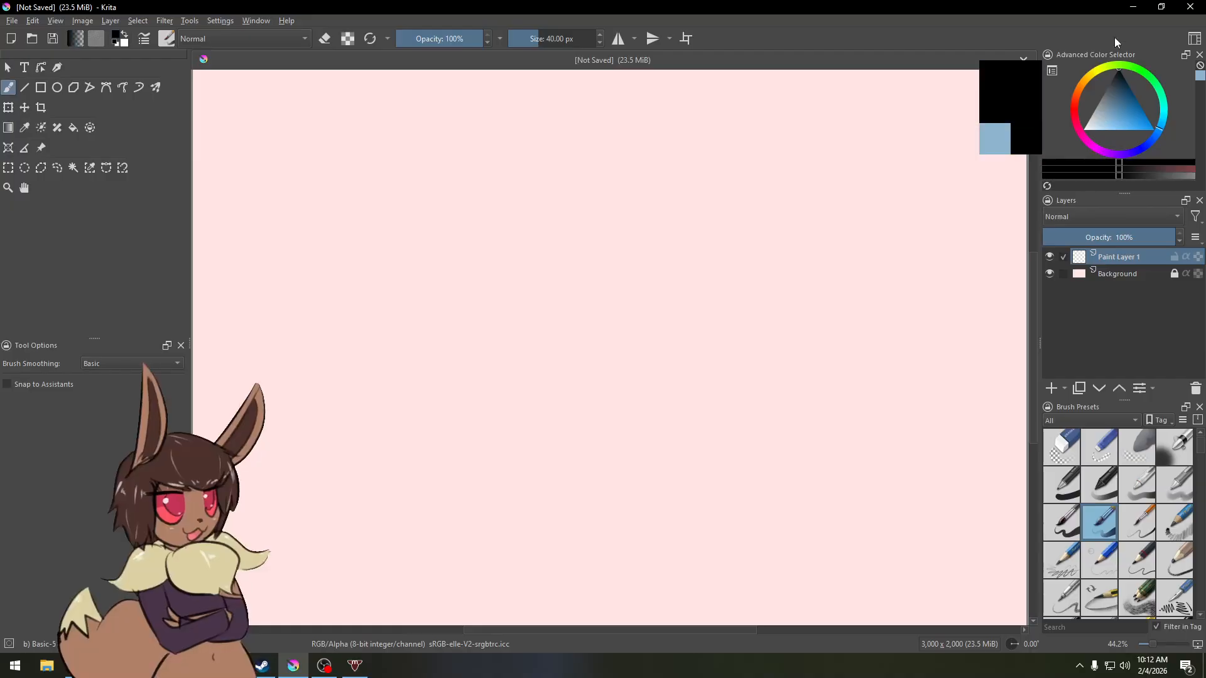
{"action": "mouse_move", "coordinate": [512, 315]}
{"action": "left_mouse_down"}
{"action": "mouse_move", "coordinate": [587, 318]}
{"action": "mouse_move", "coordinate": [705, 350]}
{"action": "left_mouse_up"}
{"action": "key", "text": "ctrl+z"}
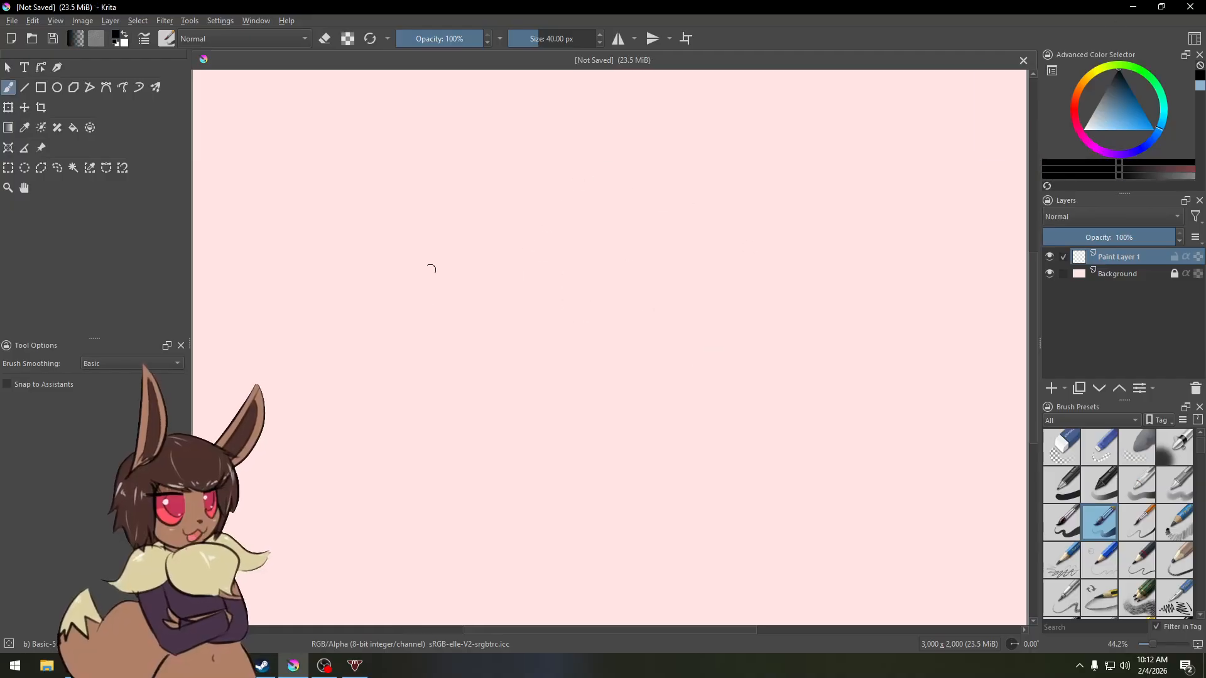
{"action": "mouse_move", "coordinate": [438, 331]}
{"action": "left_mouse_down"}
{"action": "mouse_move", "coordinate": [485, 224]}
{"action": "mouse_move", "coordinate": [655, 363]}
{"action": "mouse_move", "coordinate": [699, 258]}
{"action": "left_mouse_up"}
{"action": "key", "text": "ctrl+z"}
{"action": "mouse_move", "coordinate": [462, 335]}
{"action": "left_mouse_down"}
{"action": "mouse_move", "coordinate": [532, 373]}
{"action": "mouse_move", "coordinate": [647, 339]}
{"action": "mouse_move", "coordinate": [634, 413]}
{"action": "mouse_move", "coordinate": [666, 421]}
{"action": "left_mouse_up"}
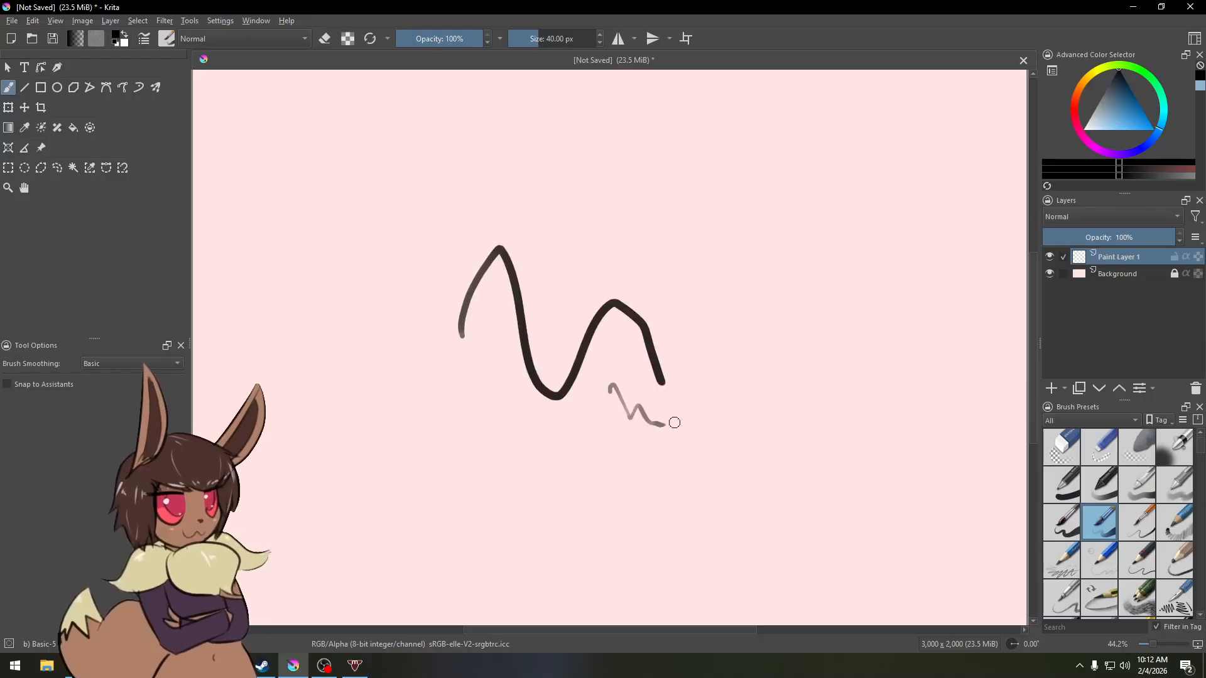
{"action": "key", "text": "ctrl+z"}
{"action": "key", "text": "ctrl+z"}
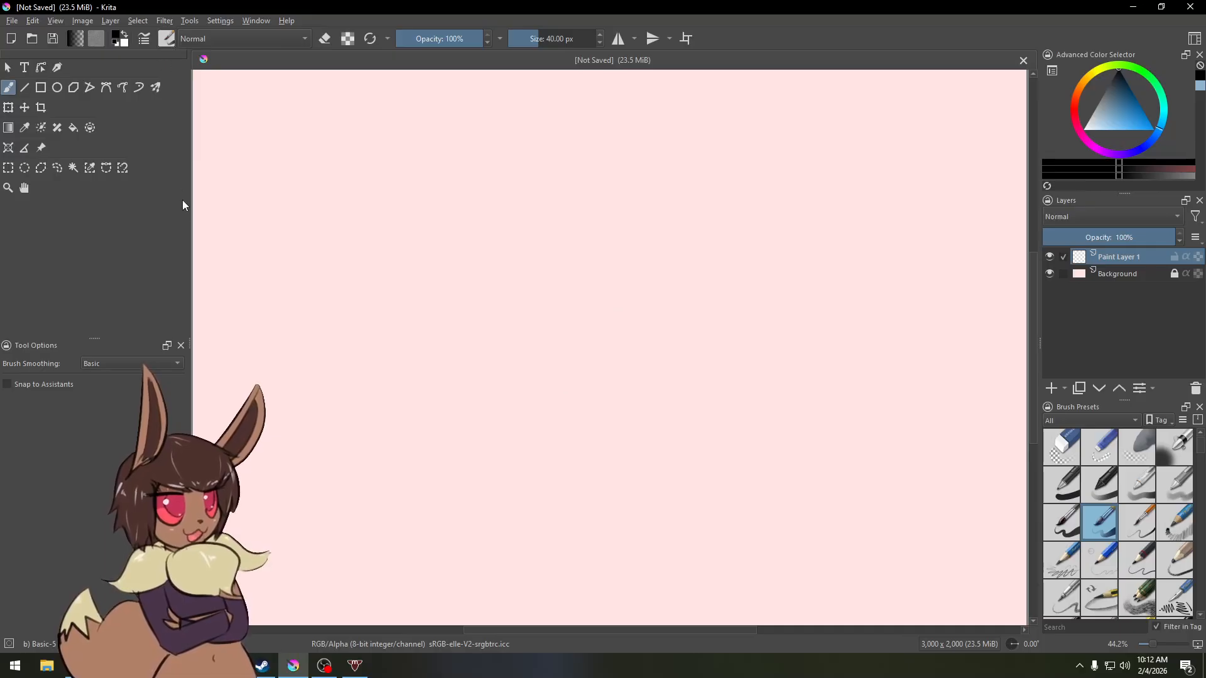
Step: Close the Brush Presets docker and filter the brush preset popup to the My Favorites tag
{"action": "left_click", "coordinate": [1200, 408]}
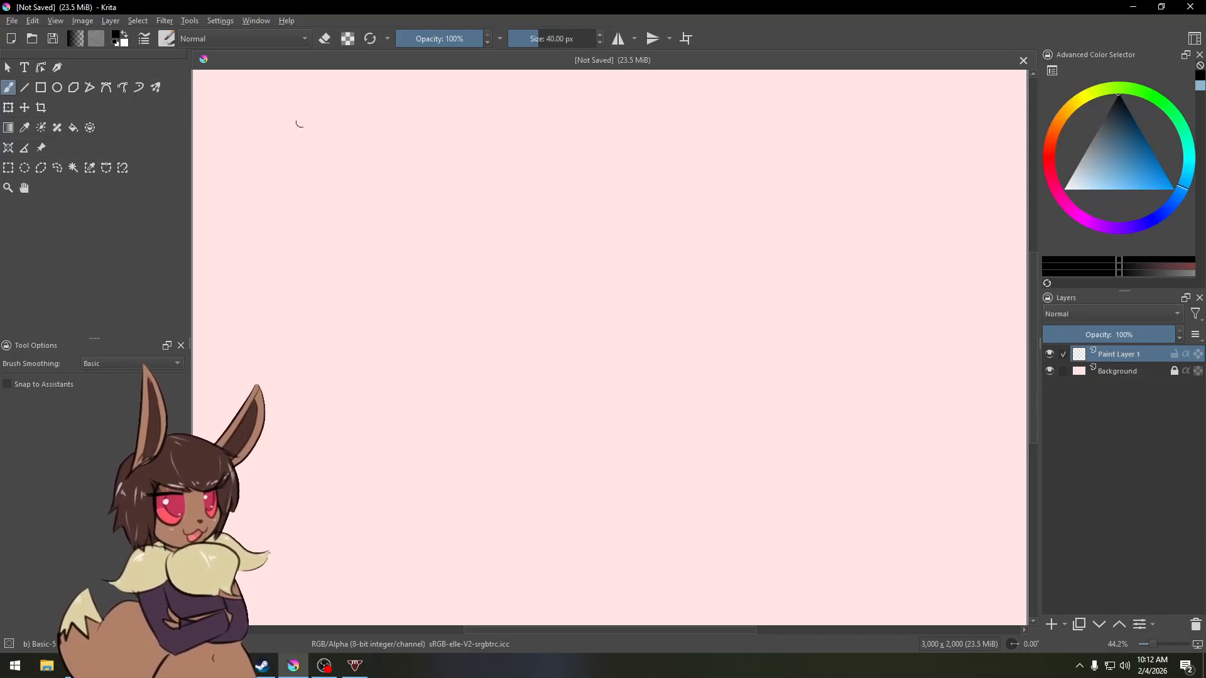
{"action": "left_click", "coordinate": [167, 39]}
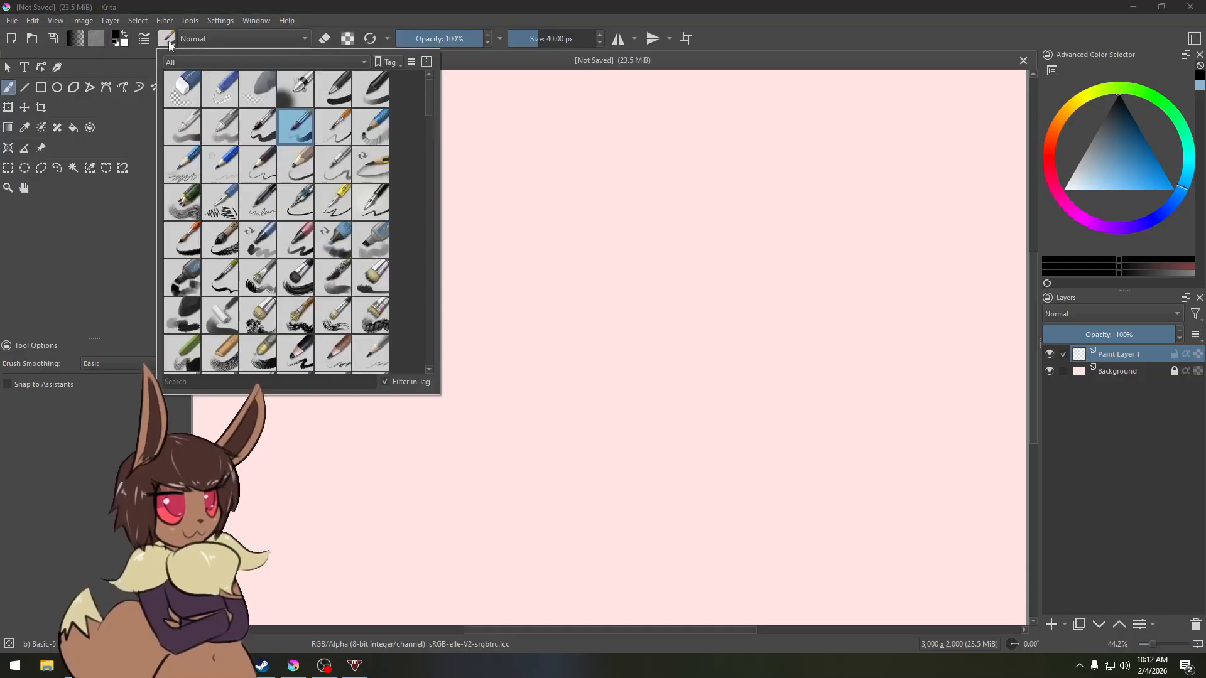
{"action": "left_click", "coordinate": [214, 62]}
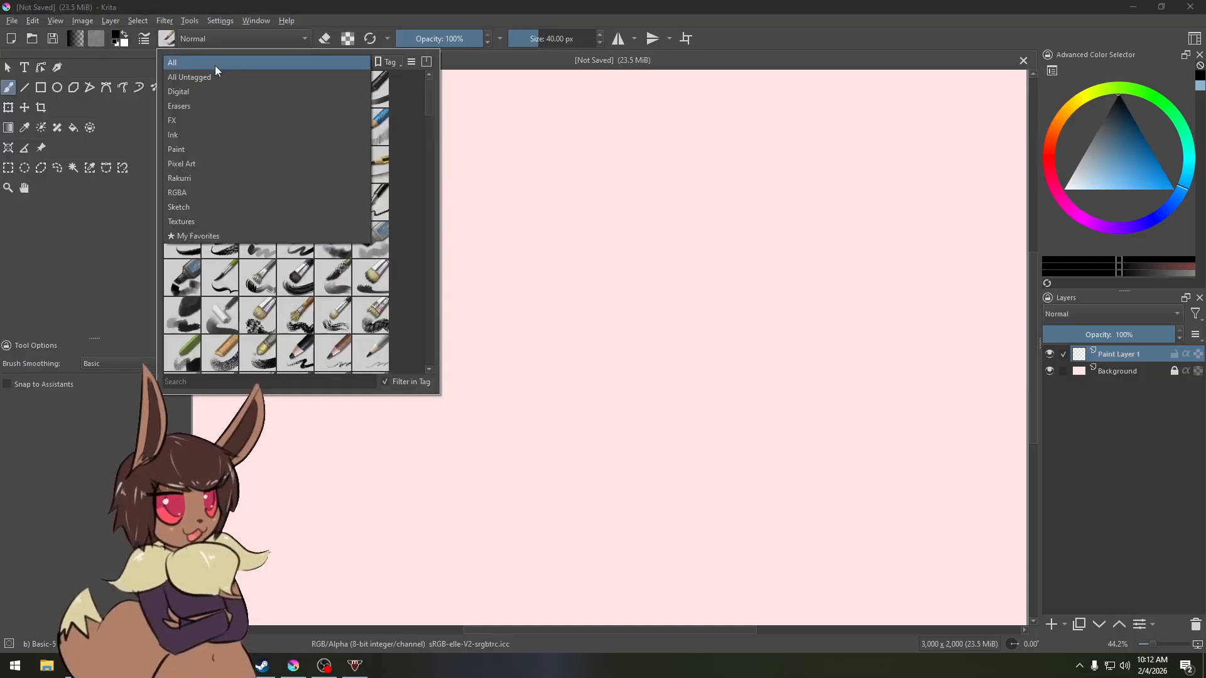
{"action": "left_click", "coordinate": [214, 64]}
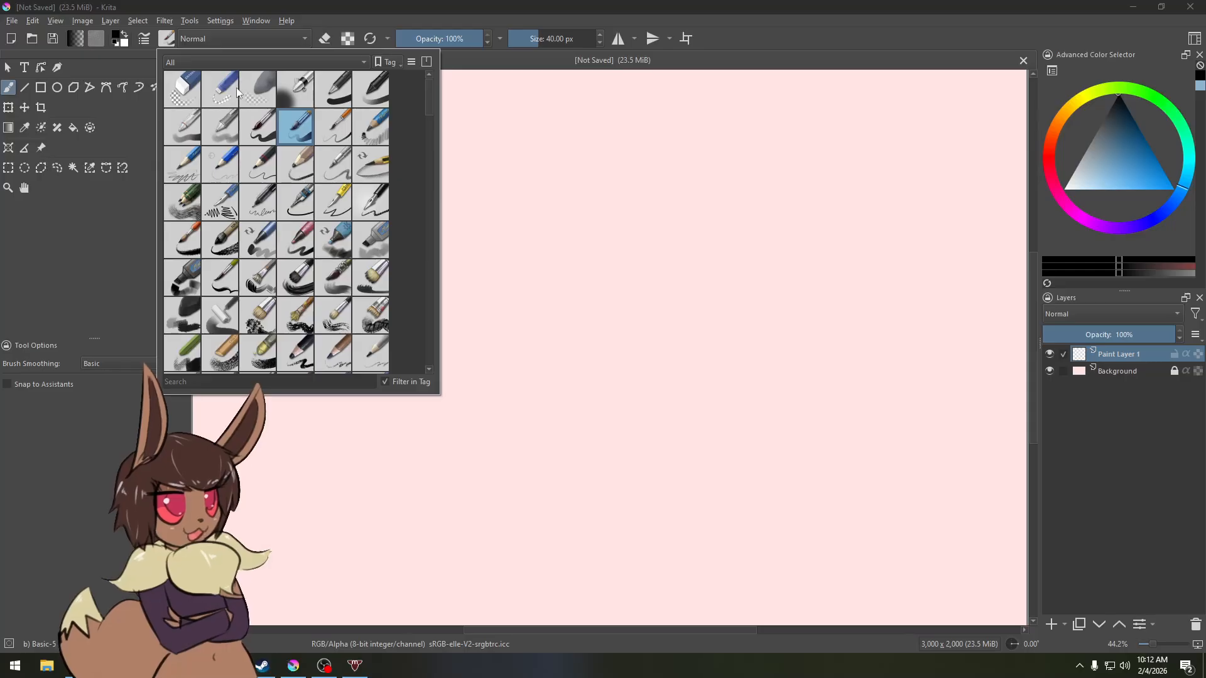
{"action": "left_click", "coordinate": [220, 63]}
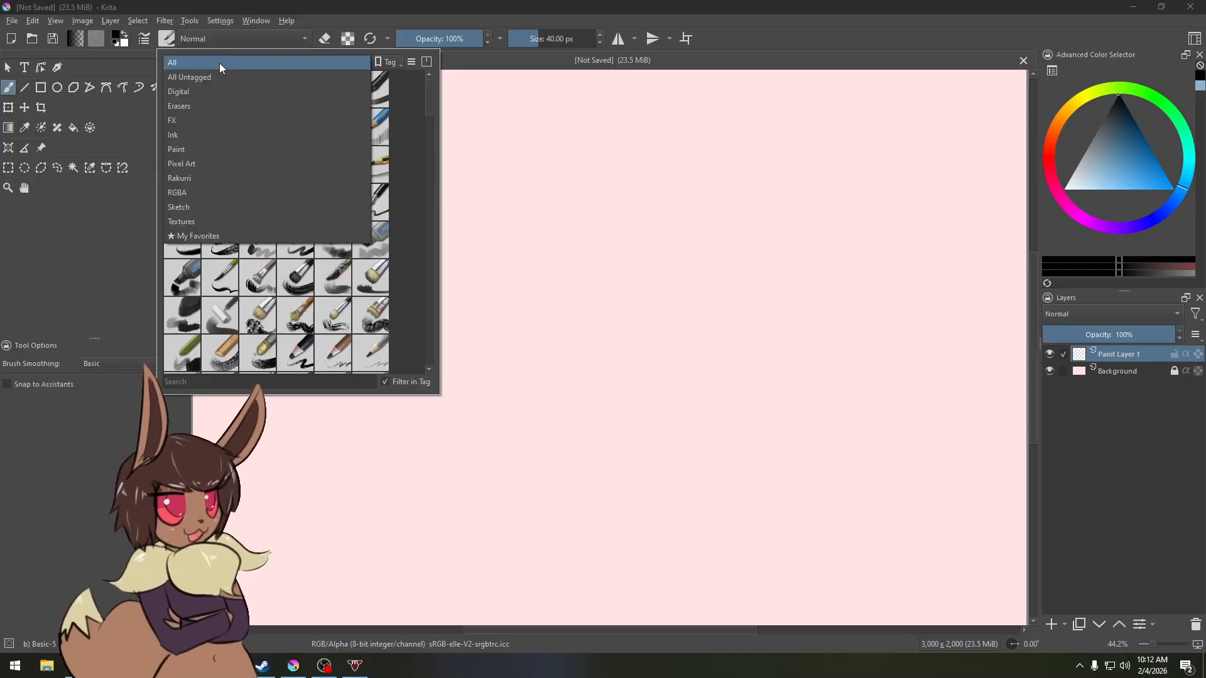
{"action": "left_click", "coordinate": [216, 233]}
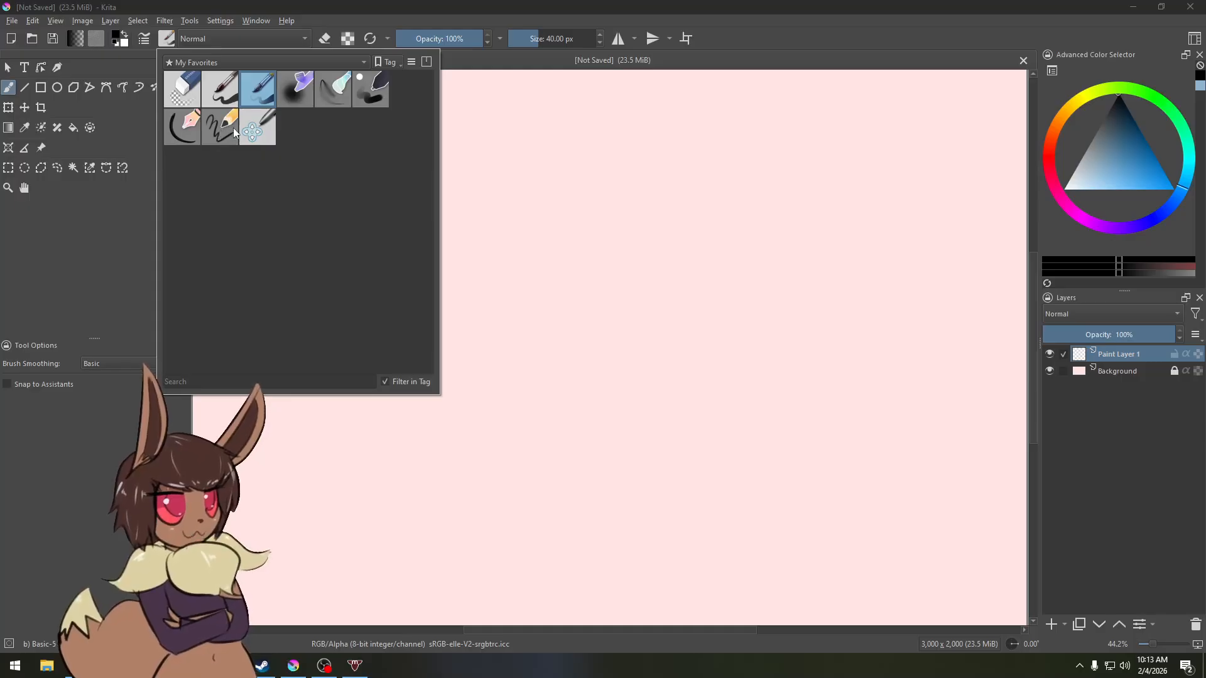
Step: Remove every brush preset from the My Favorites tag
{"action": "right_click", "coordinate": [261, 124]}
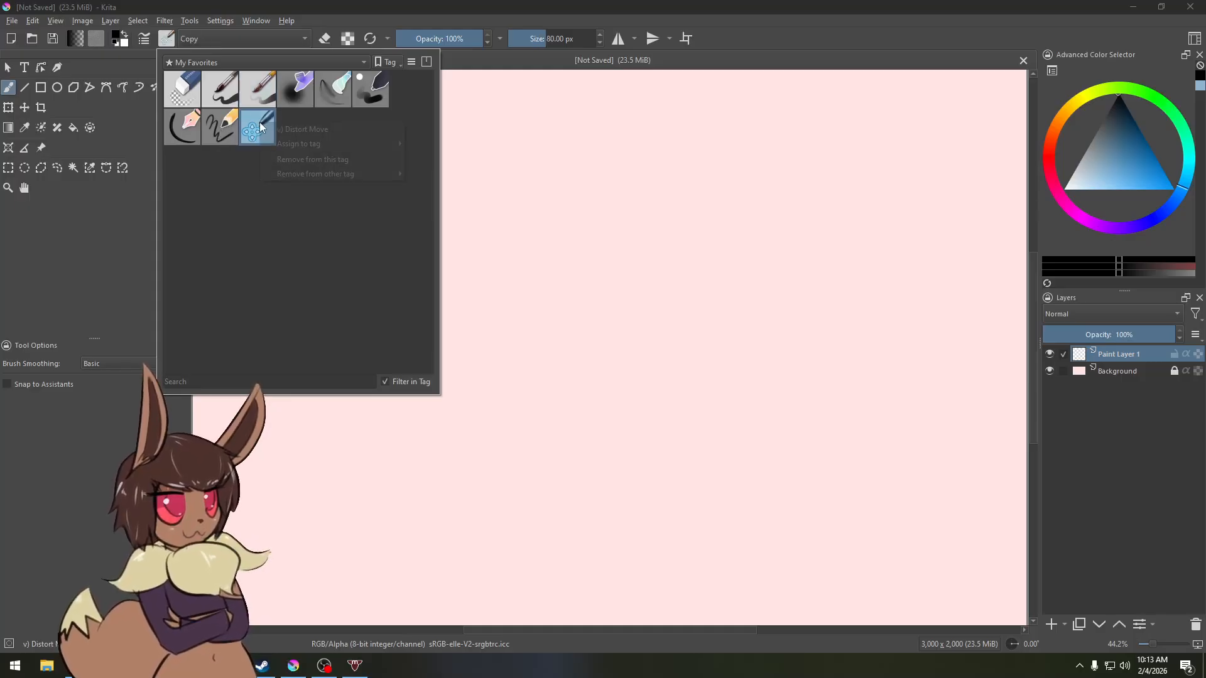
{"action": "left_click", "coordinate": [300, 159]}
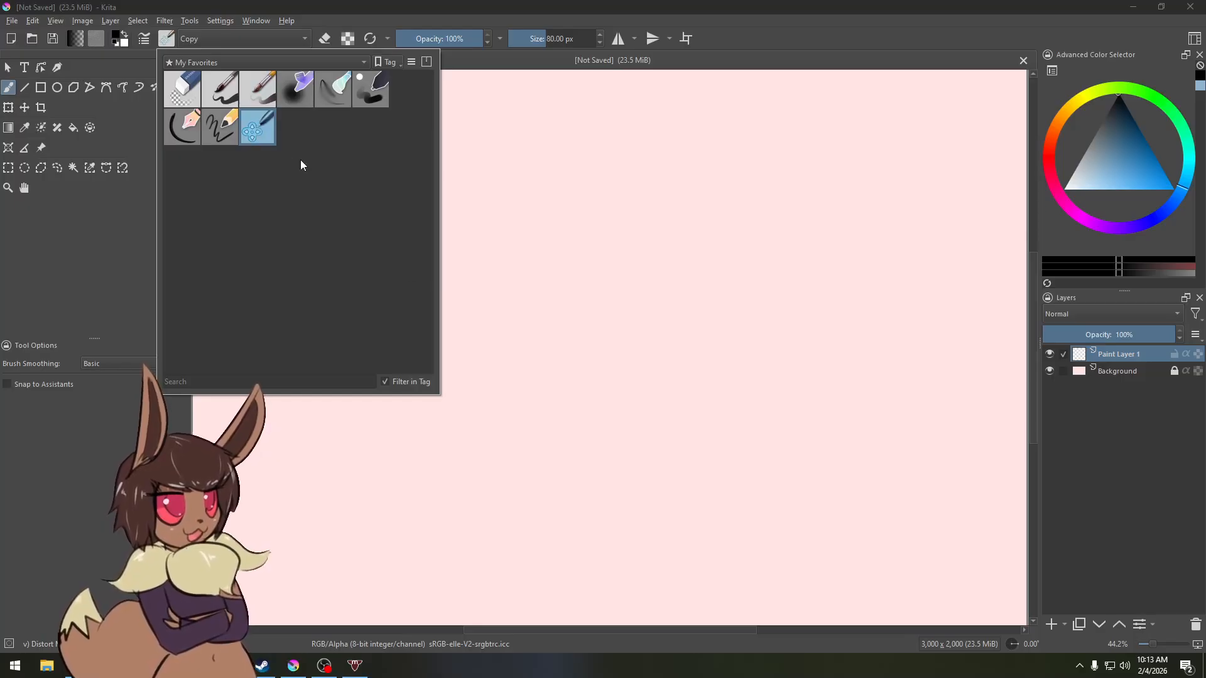
{"action": "right_click", "coordinate": [230, 125]}
{"action": "left_click", "coordinate": [259, 161]}
{"action": "right_click", "coordinate": [198, 128]}
{"action": "left_click", "coordinate": [216, 163]}
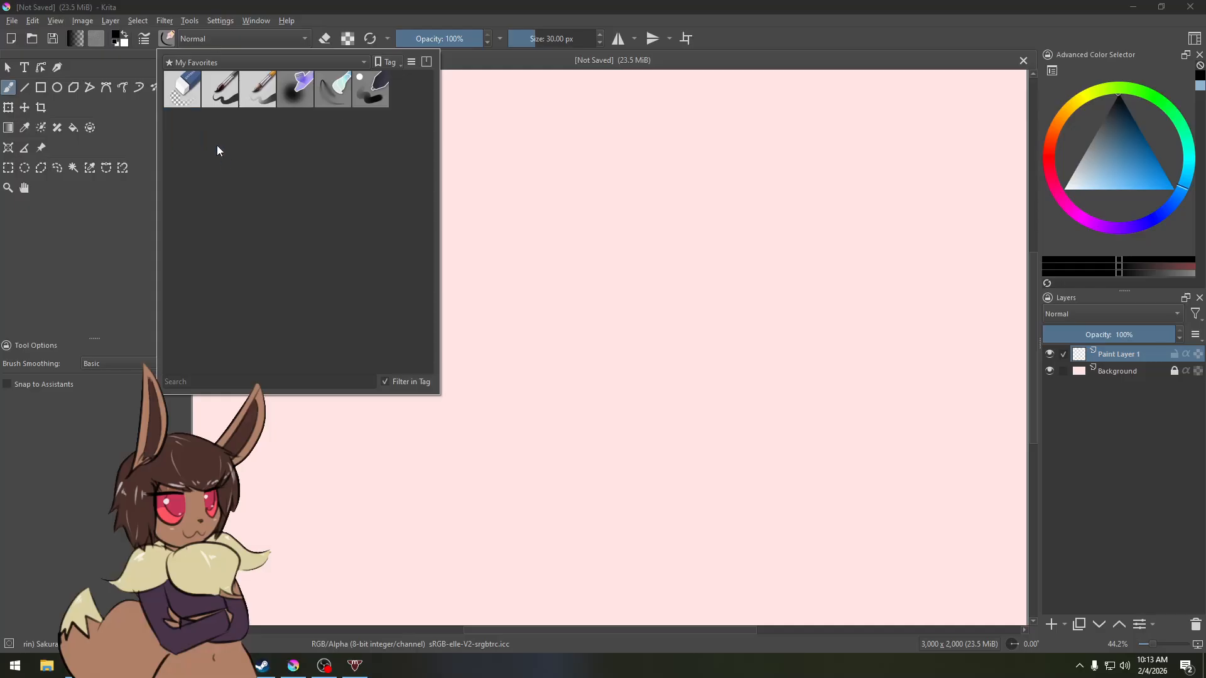
{"action": "right_click", "coordinate": [221, 92]}
{"action": "left_click", "coordinate": [240, 129]}
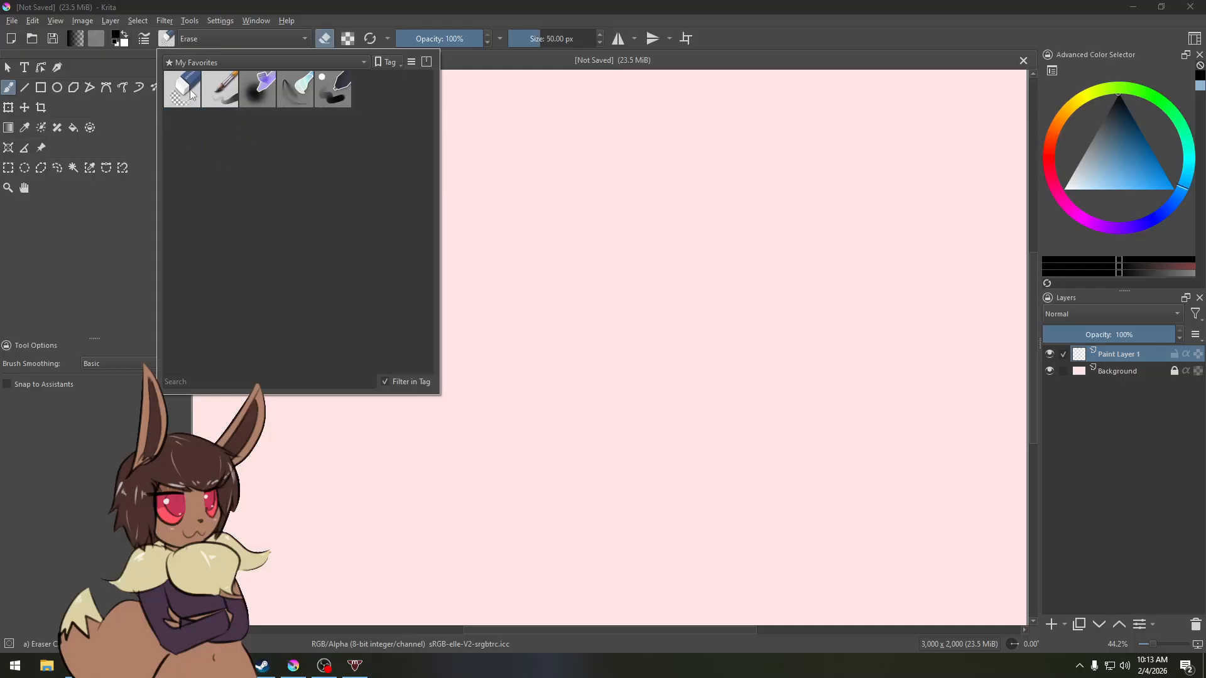
{"action": "right_click", "coordinate": [190, 93]}
{"action": "left_click", "coordinate": [229, 129]}
{"action": "right_click", "coordinate": [196, 97]}
{"action": "left_click", "coordinate": [214, 129]}
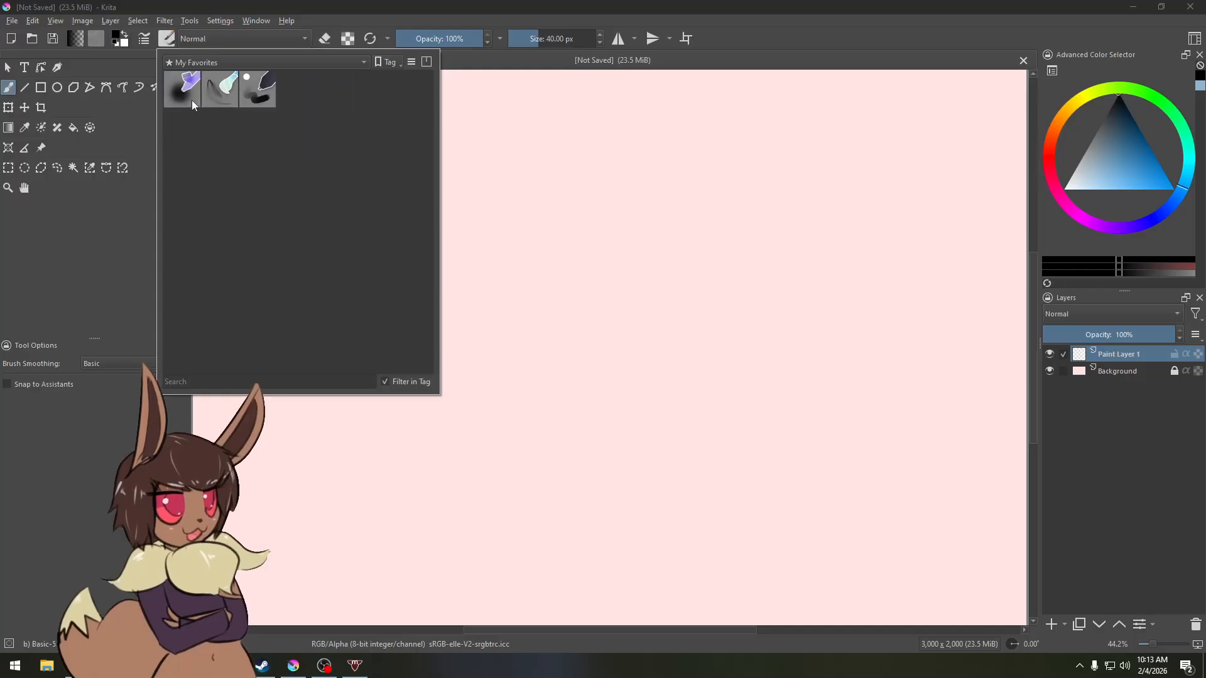
{"action": "right_click", "coordinate": [191, 100]}
{"action": "left_click", "coordinate": [215, 128]}
{"action": "right_click", "coordinate": [186, 97]}
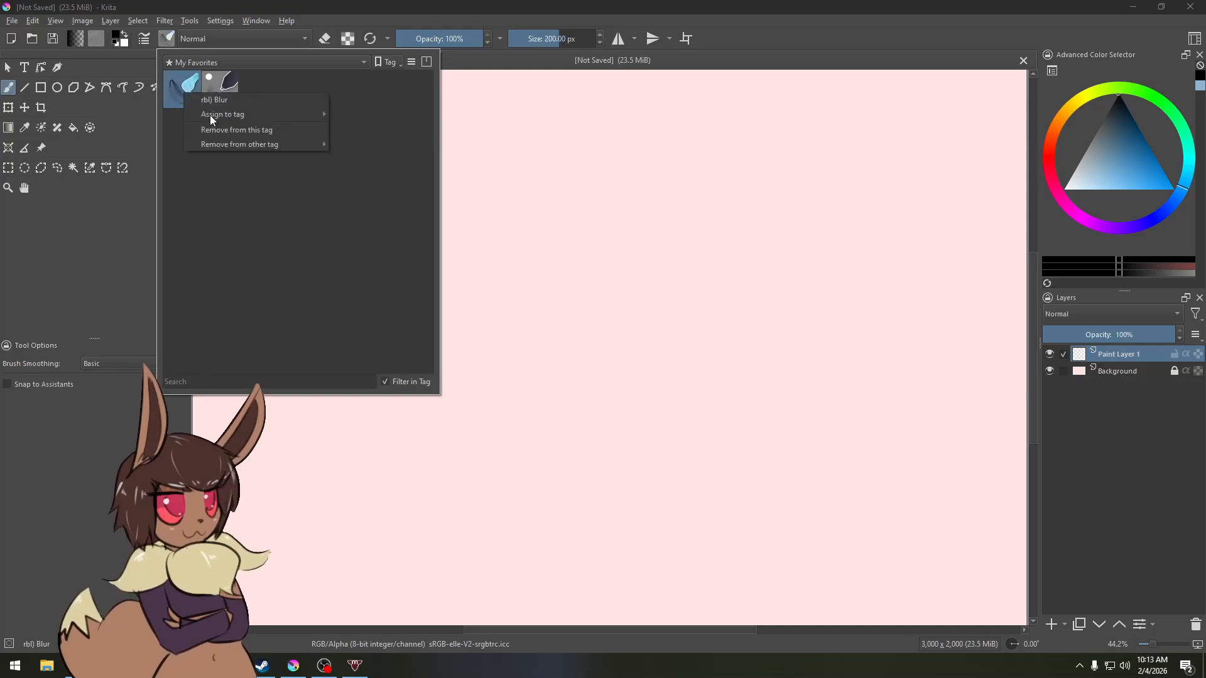
{"action": "left_click", "coordinate": [216, 131]}
{"action": "right_click", "coordinate": [187, 89]}
{"action": "left_click", "coordinate": [220, 126]}
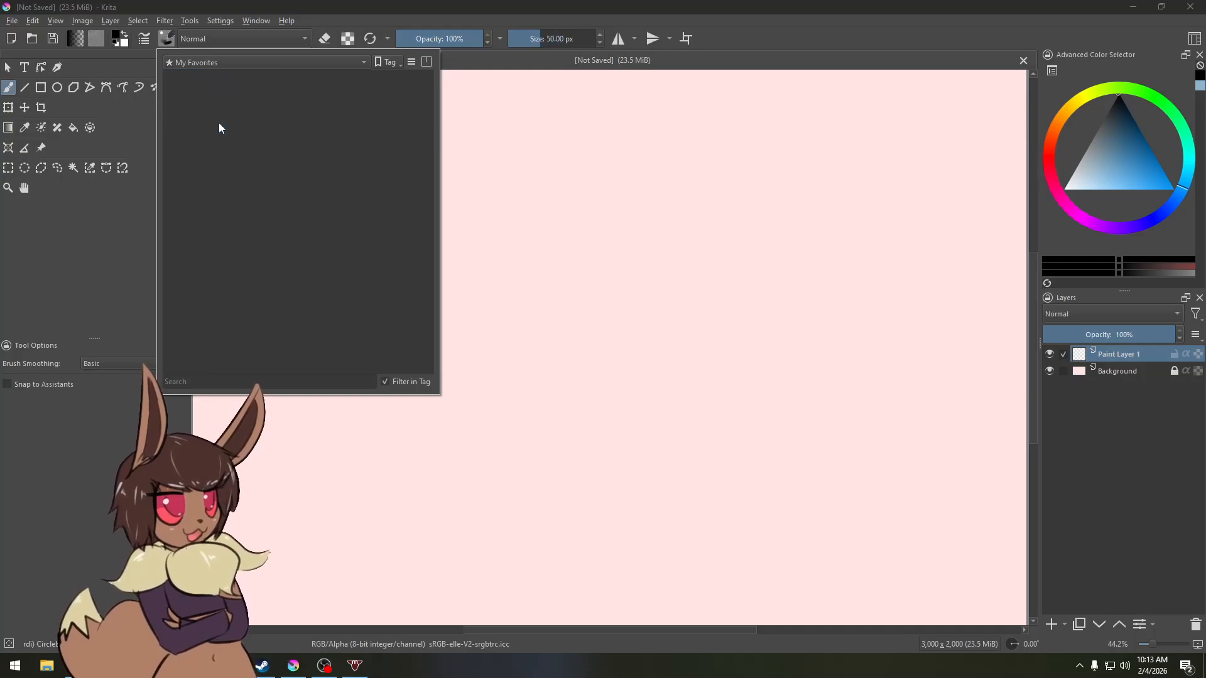
Step: Show all brush presets in the popup and select the Eraser Circle preset
{"action": "left_click", "coordinate": [215, 64]}
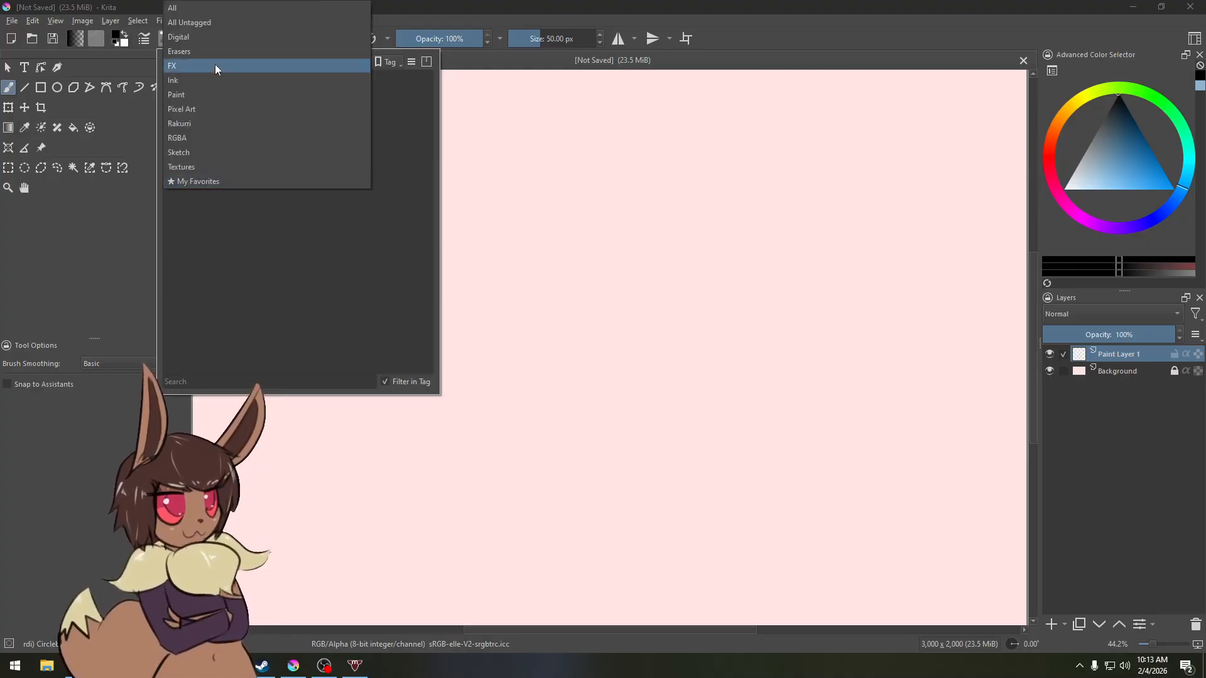
{"action": "left_click", "coordinate": [205, 12]}
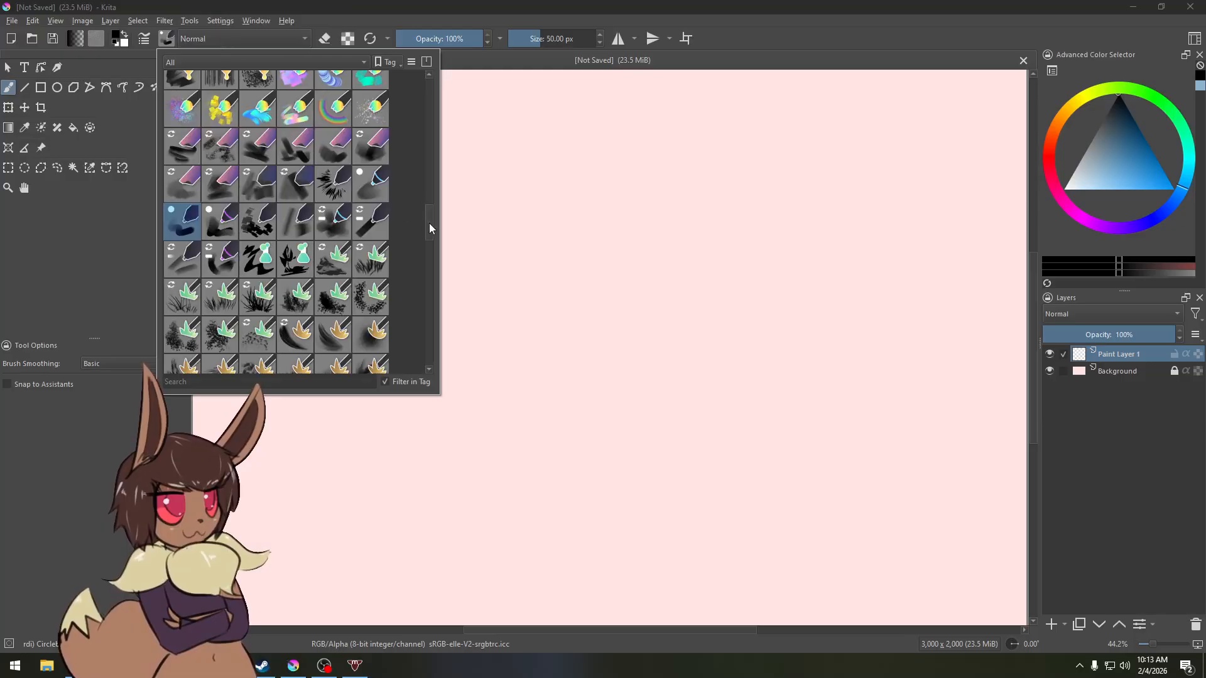
{"action": "left_click_drag", "start_coordinate": [428, 224], "coordinate": [417, 96]}
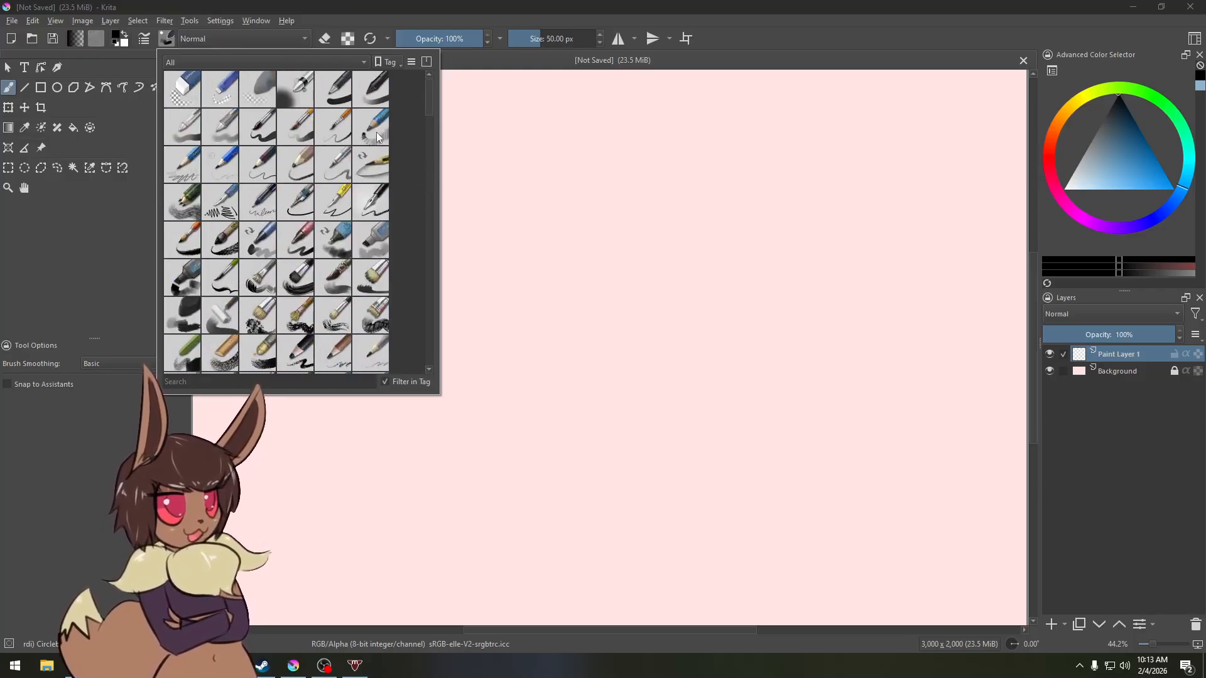
{"action": "left_click", "coordinate": [182, 91]}
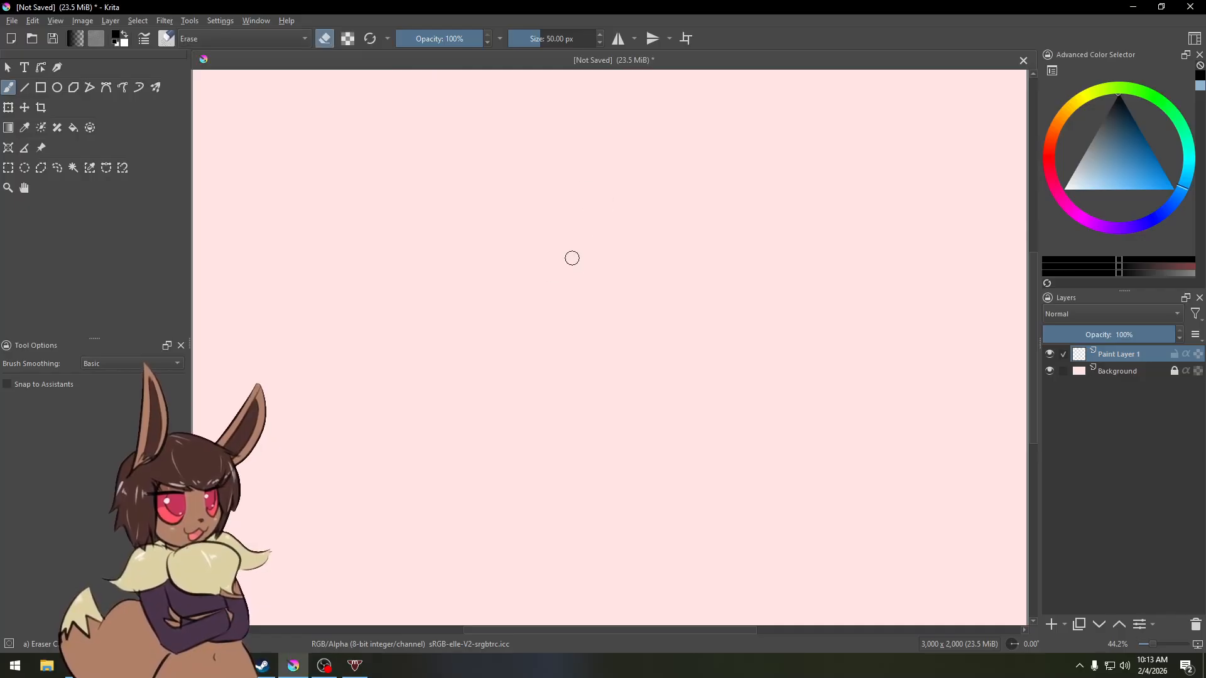
Step: Resize the eraser brush to about 20 px
{"action": "mouse_move", "coordinate": [332, 160]}
{"action": "left_mouse_down"}
{"action": "mouse_move", "coordinate": [453, 231]}
{"action": "mouse_move", "coordinate": [581, 265]}
{"action": "left_mouse_up"}
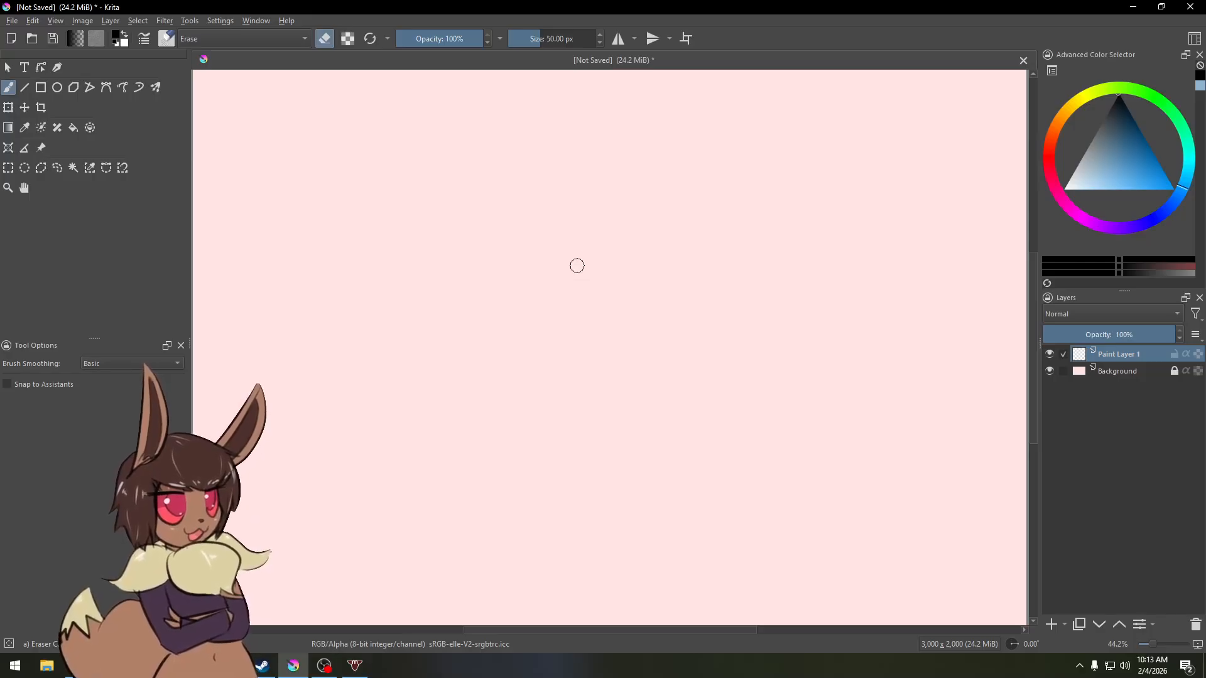
{"action": "left_click_drag", "start_coordinate": [578, 266], "coordinate": [724, 266], "text": "shift"}
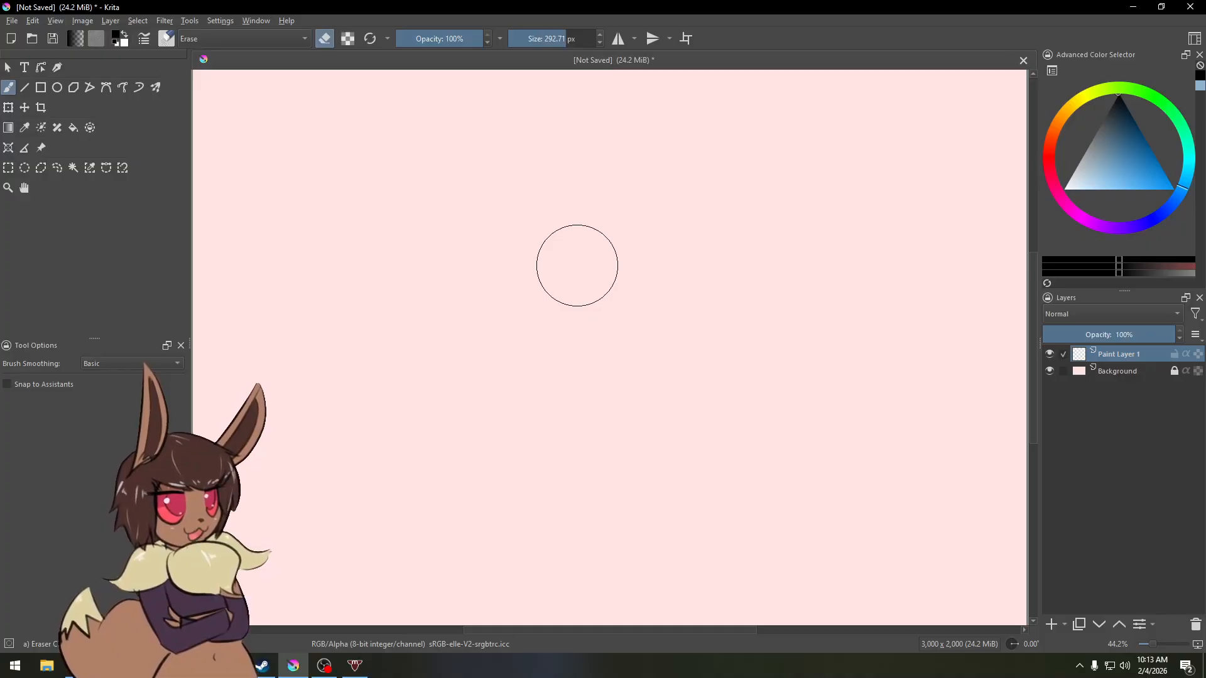
{"action": "mouse_move", "coordinate": [577, 266]}
{"action": "left_mouse_down", "text": "shift"}
{"action": "mouse_move", "coordinate": [417, 265]}
{"action": "mouse_move", "coordinate": [594, 266]}
{"action": "left_mouse_up", "text": "shift"}
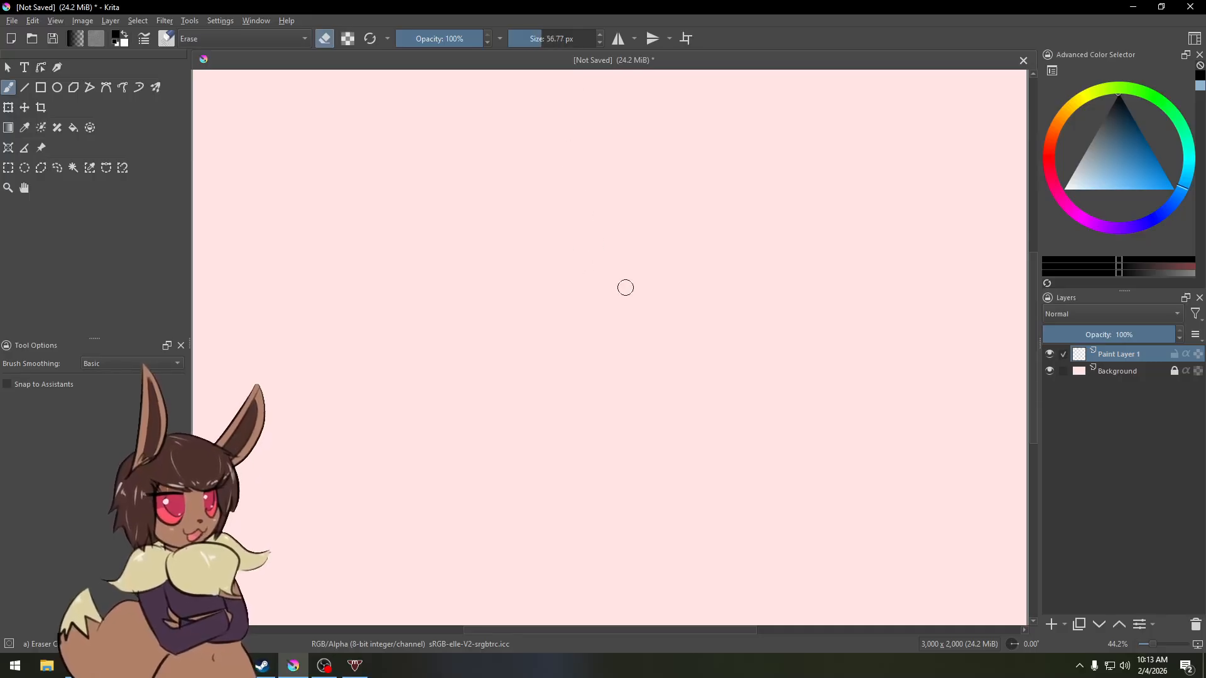
{"action": "mouse_move", "coordinate": [625, 286]}
{"action": "left_mouse_down", "text": "shift"}
{"action": "mouse_move", "coordinate": [653, 286]}
{"action": "mouse_move", "coordinate": [588, 286]}
{"action": "left_mouse_up", "text": "shift"}
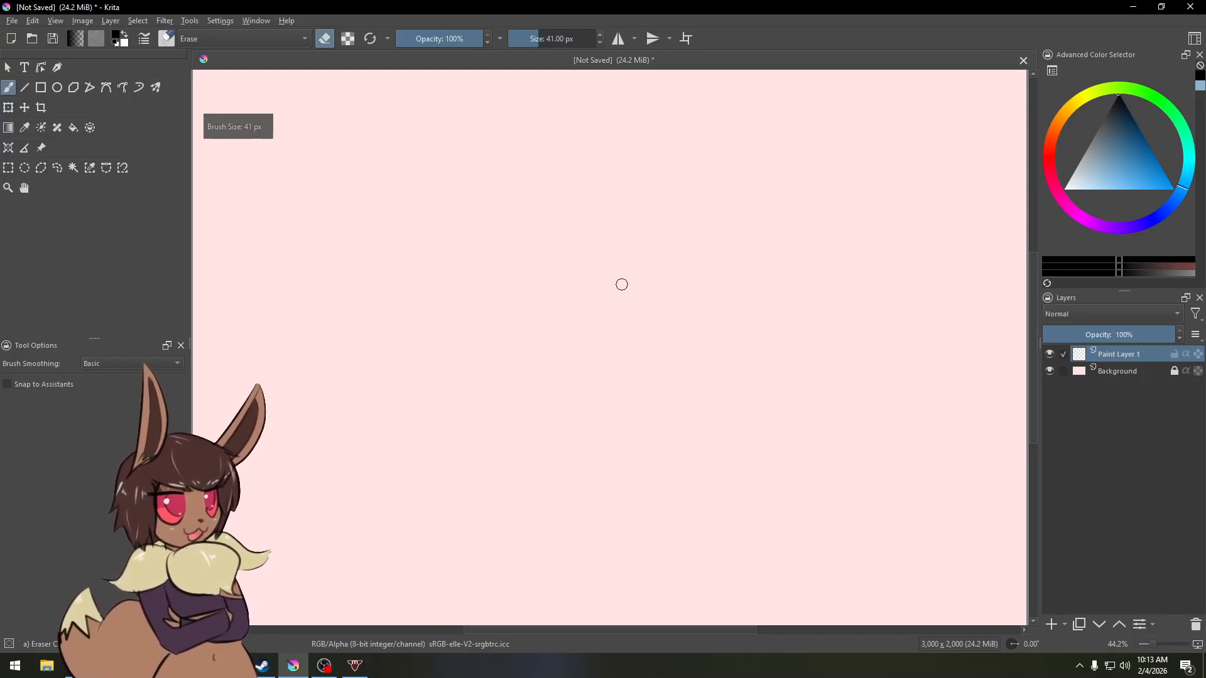
{"action": "left_click", "coordinate": [533, 38]}
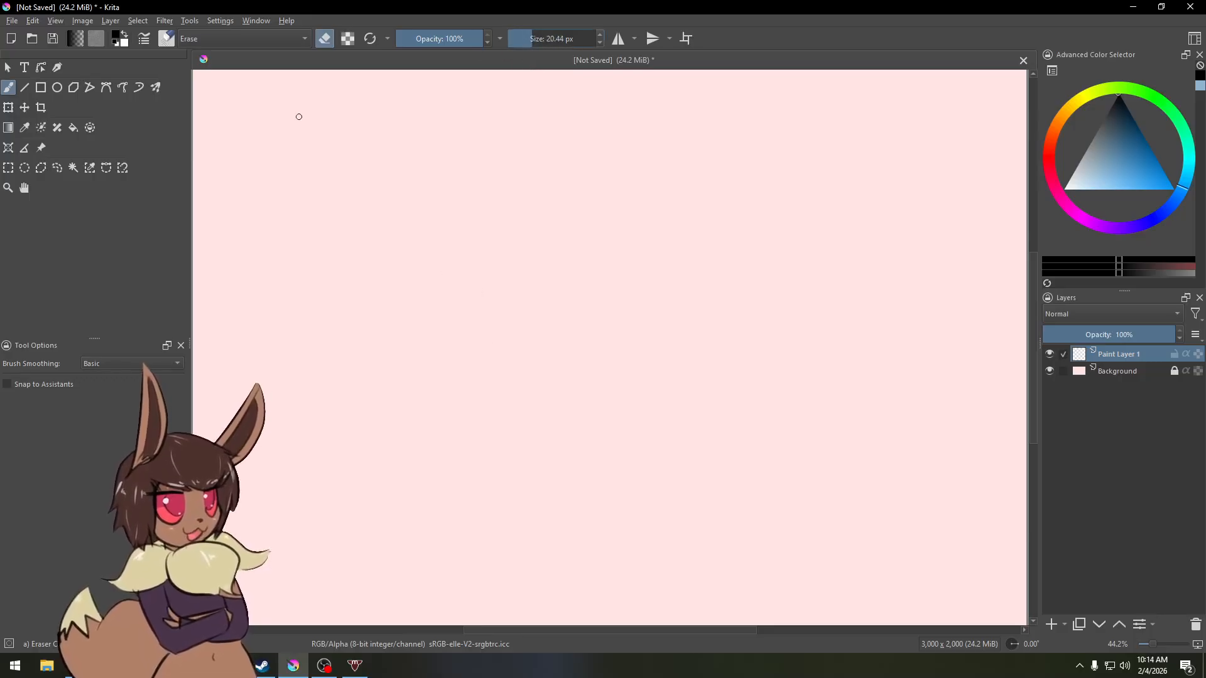
Step: Assign the Eraser Circle preset to the My Favorites tag
{"action": "left_click", "coordinate": [166, 38]}
{"action": "right_click", "coordinate": [182, 87]}
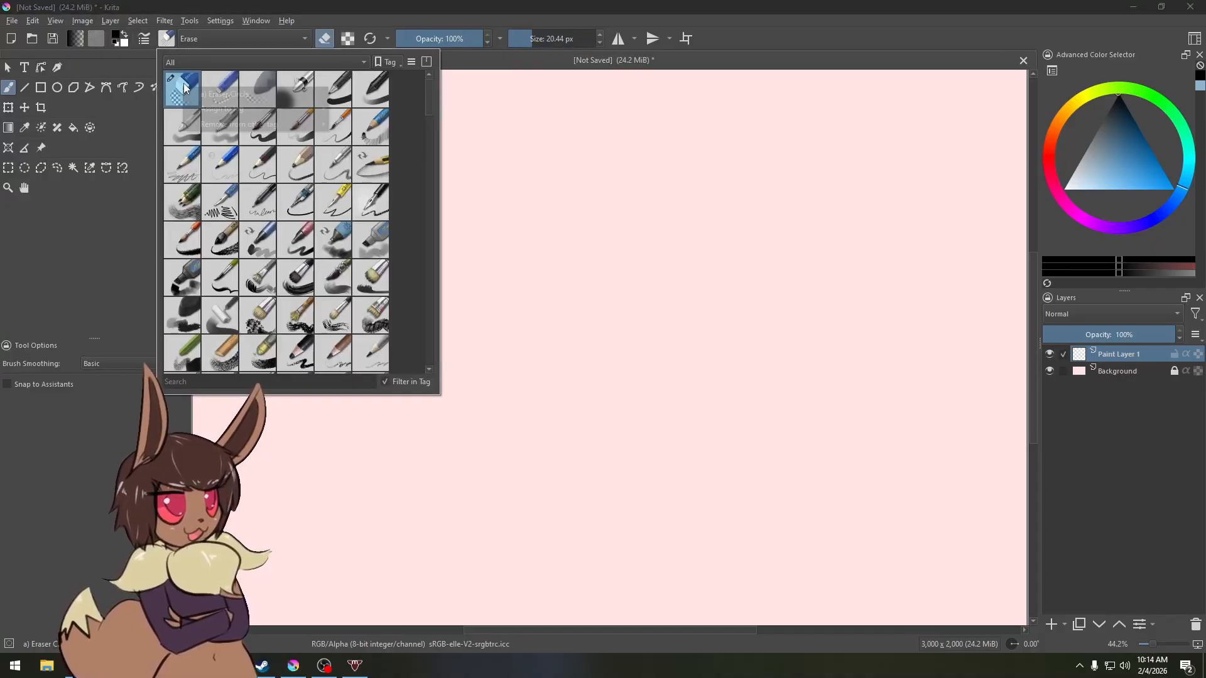
{"action": "mouse_move", "coordinate": [207, 108]}
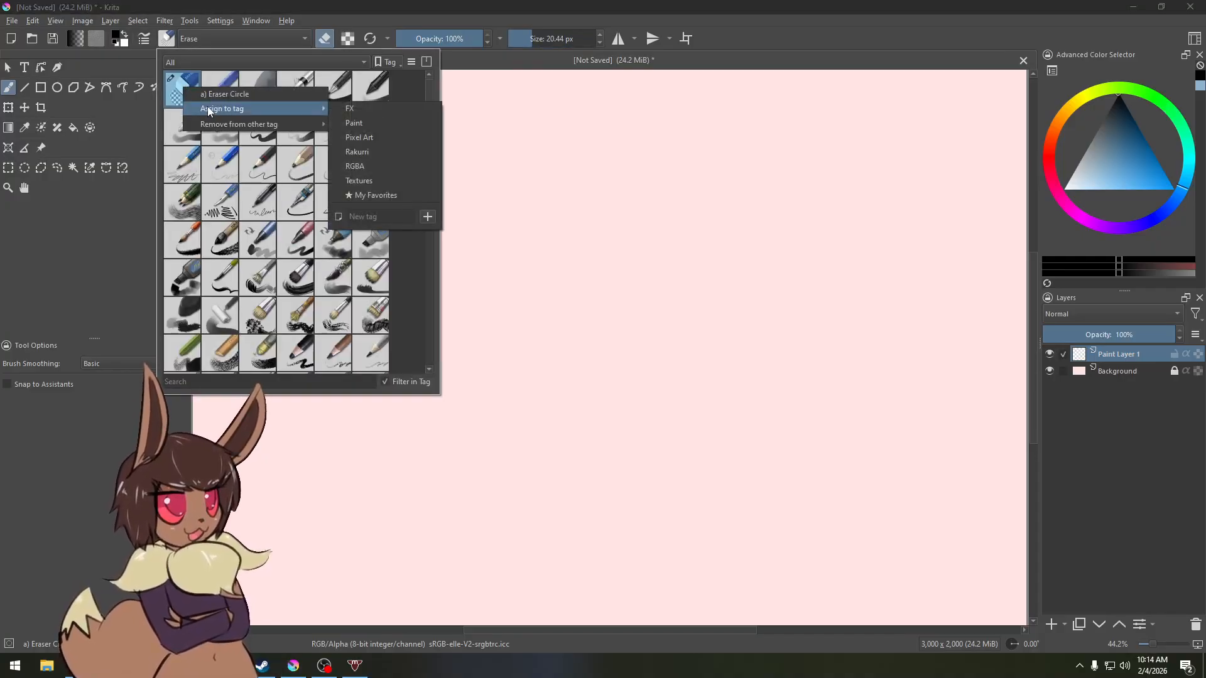
{"action": "left_click", "coordinate": [375, 195]}
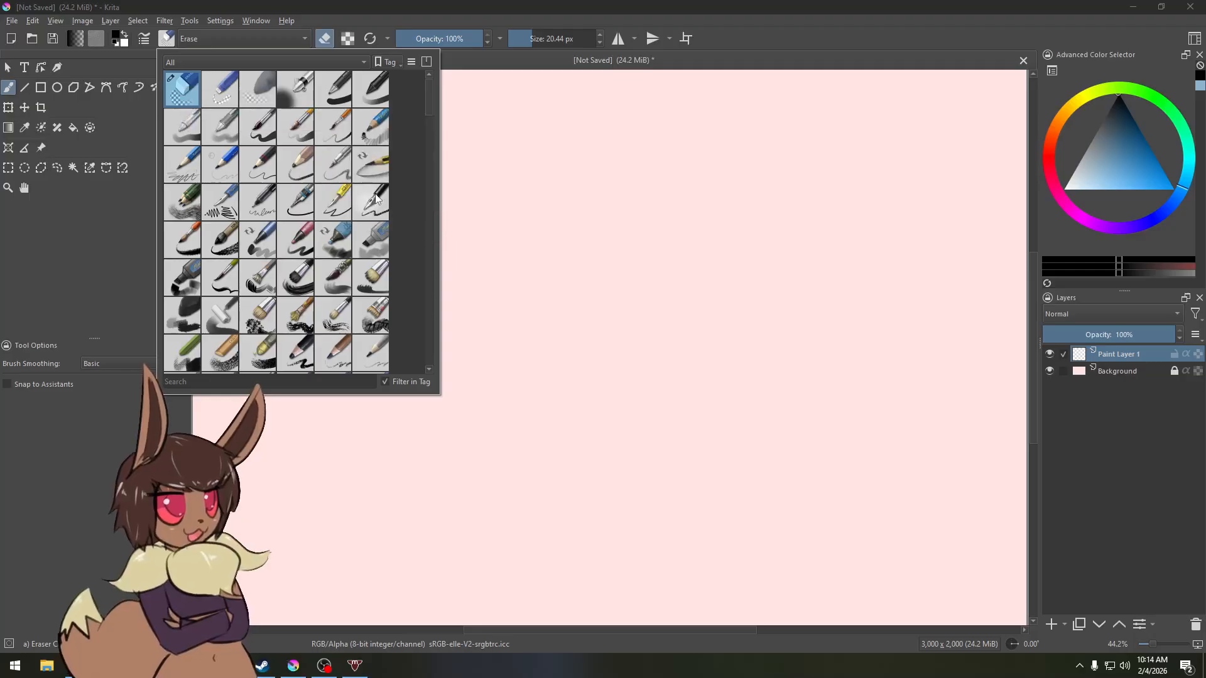
{"action": "left_click", "coordinate": [295, 90]}
{"action": "right_click", "coordinate": [290, 88]}
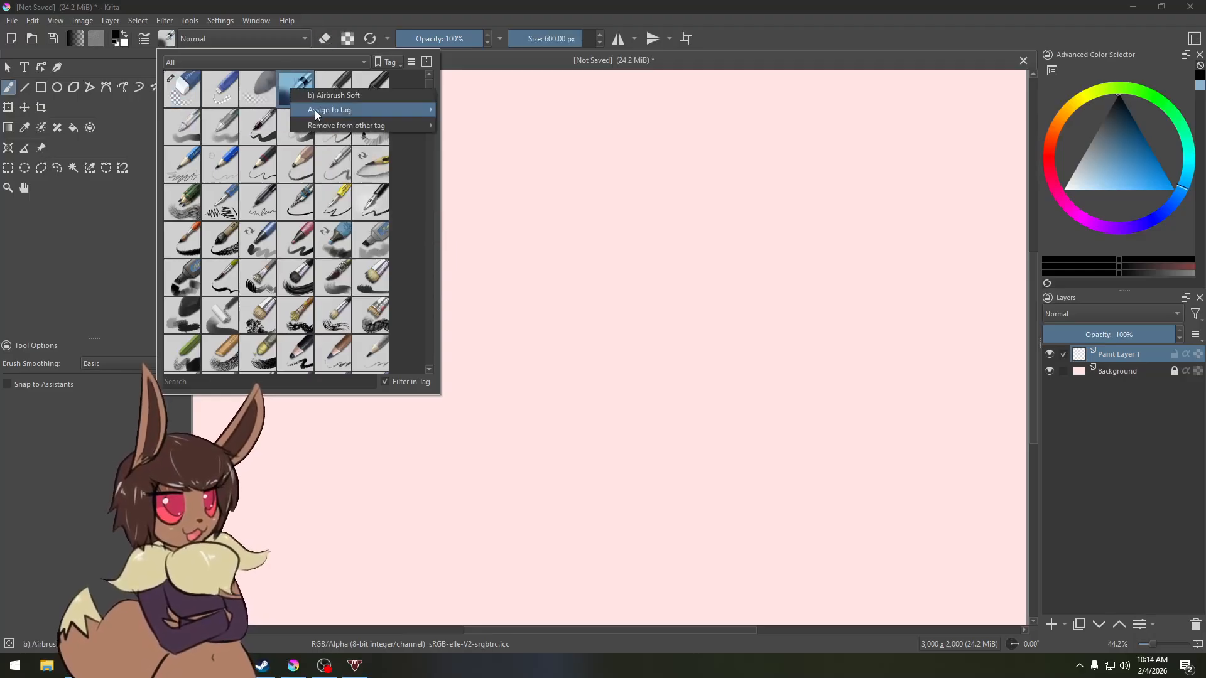
{"action": "mouse_move", "coordinate": [318, 125]}
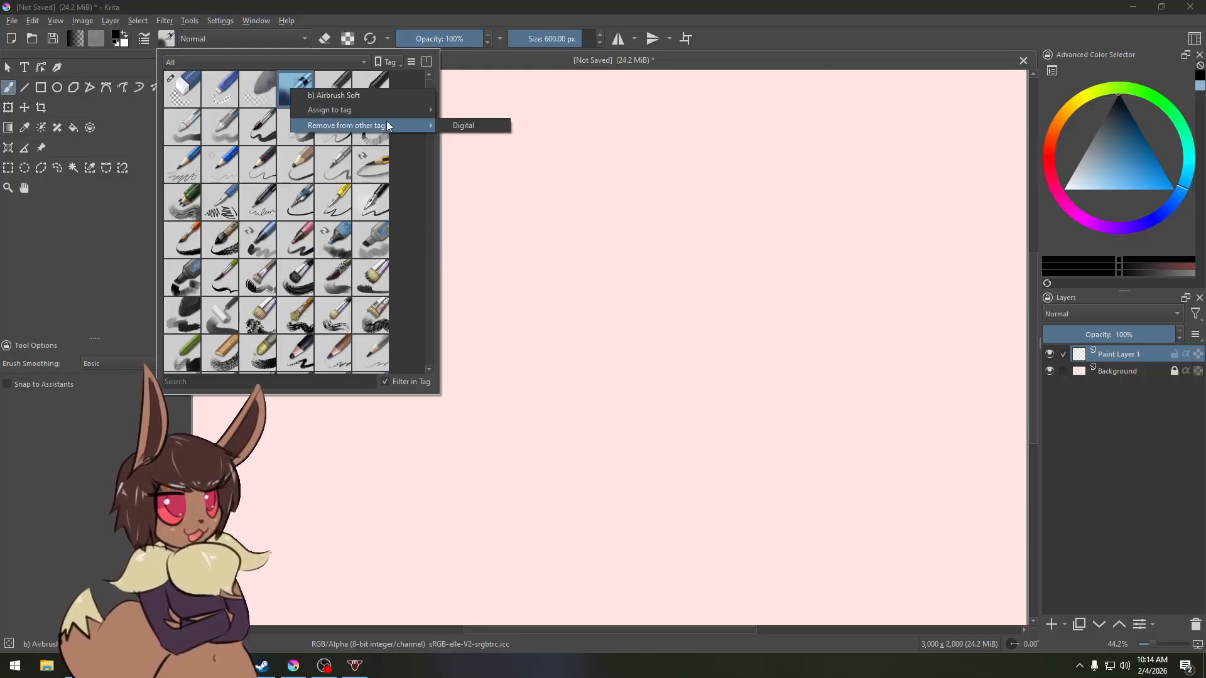
{"action": "mouse_move", "coordinate": [369, 111]}
{"action": "left_click", "coordinate": [485, 237]}
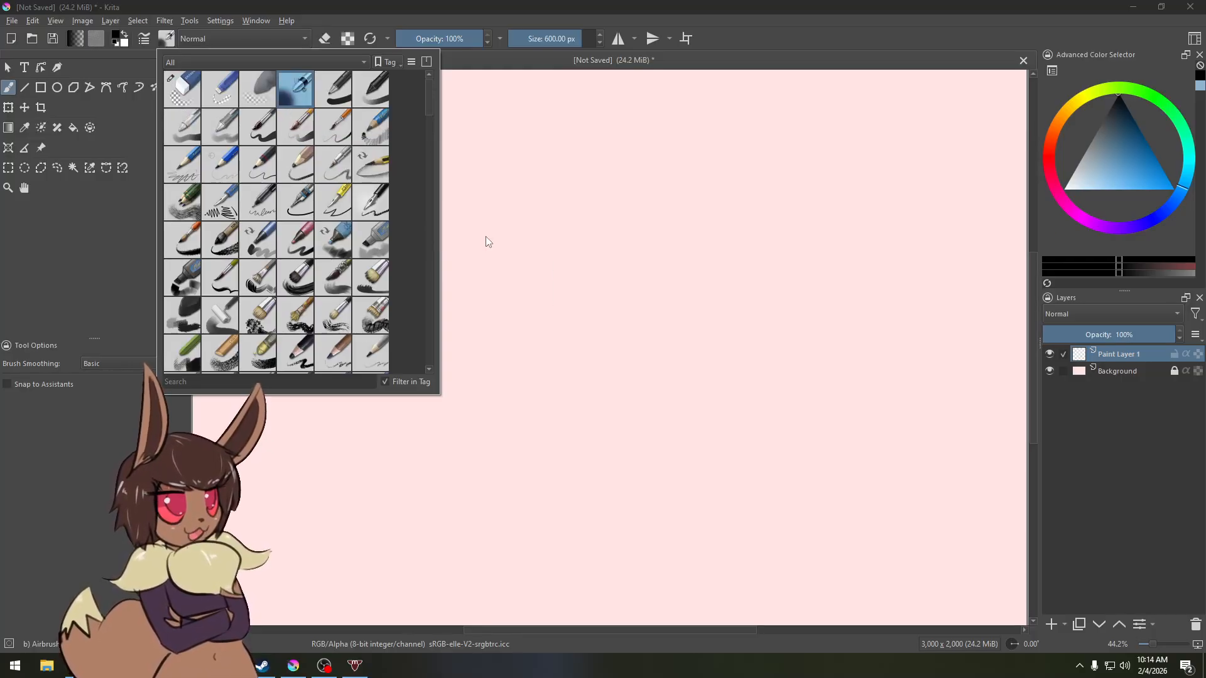
Step: Assign the Basic-5 Size preset and the preset beside it to the My Favorites tag
{"action": "right_click", "coordinate": [256, 130]}
{"action": "mouse_move", "coordinate": [377, 150]}
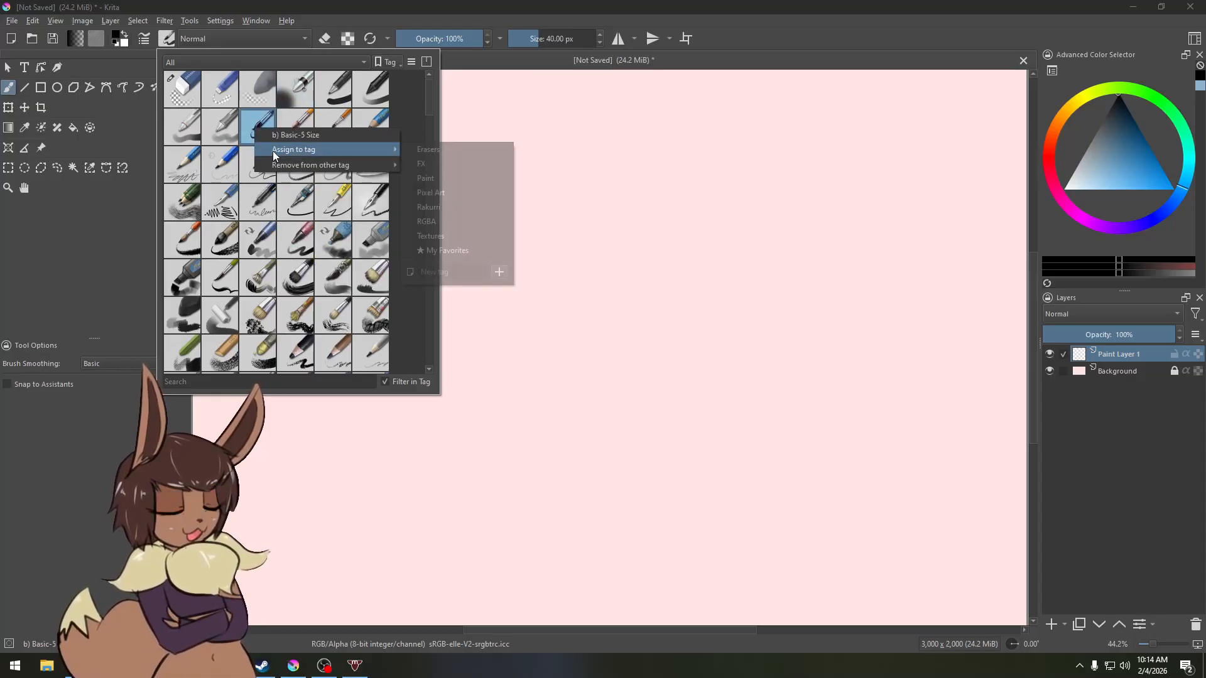
{"action": "left_click", "coordinate": [442, 251]}
{"action": "right_click", "coordinate": [298, 130]}
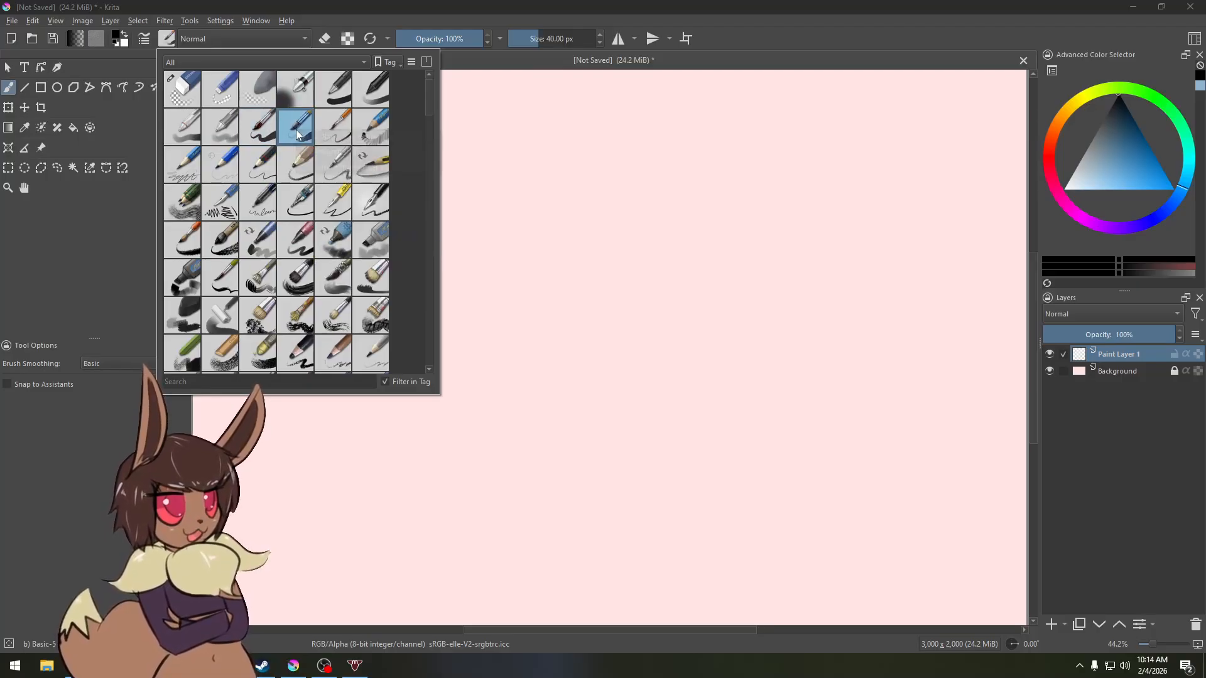
{"action": "mouse_move", "coordinate": [364, 148]}
{"action": "left_click", "coordinate": [487, 251]}
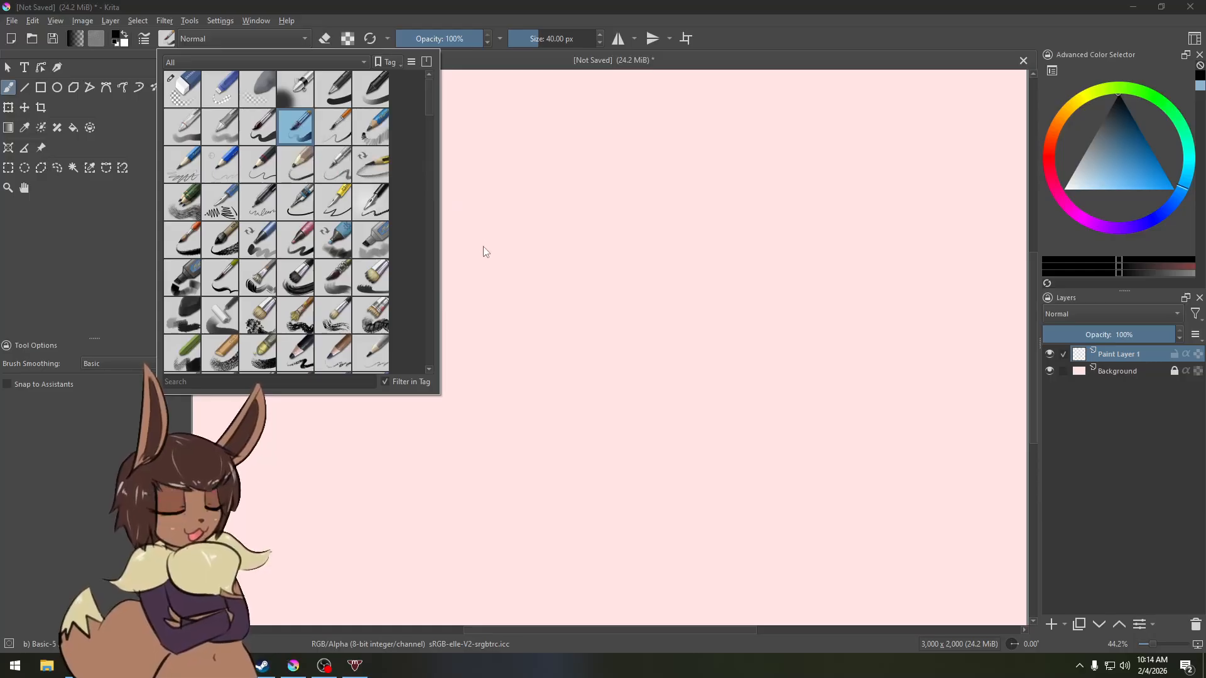
Step: Assign the Basic-4 Flow Opacity and Pencil-2 presets to the My Favorites tag
{"action": "right_click", "coordinate": [218, 129]}
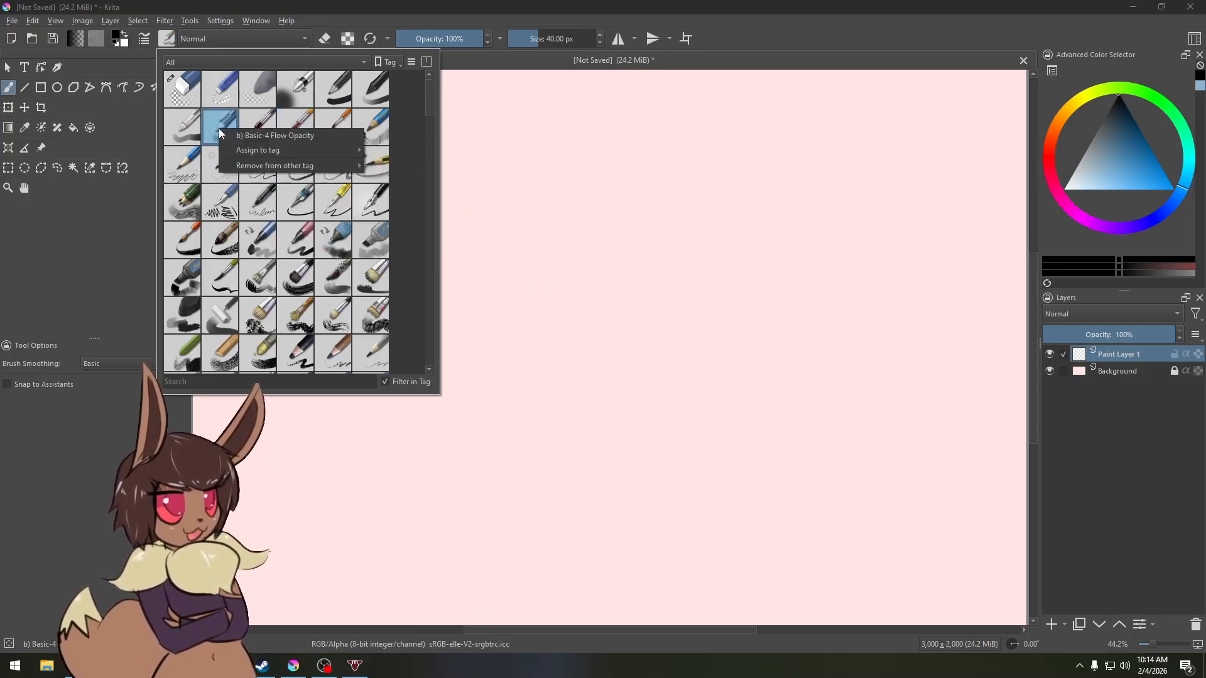
{"action": "mouse_move", "coordinate": [315, 150]}
{"action": "left_click", "coordinate": [423, 264]}
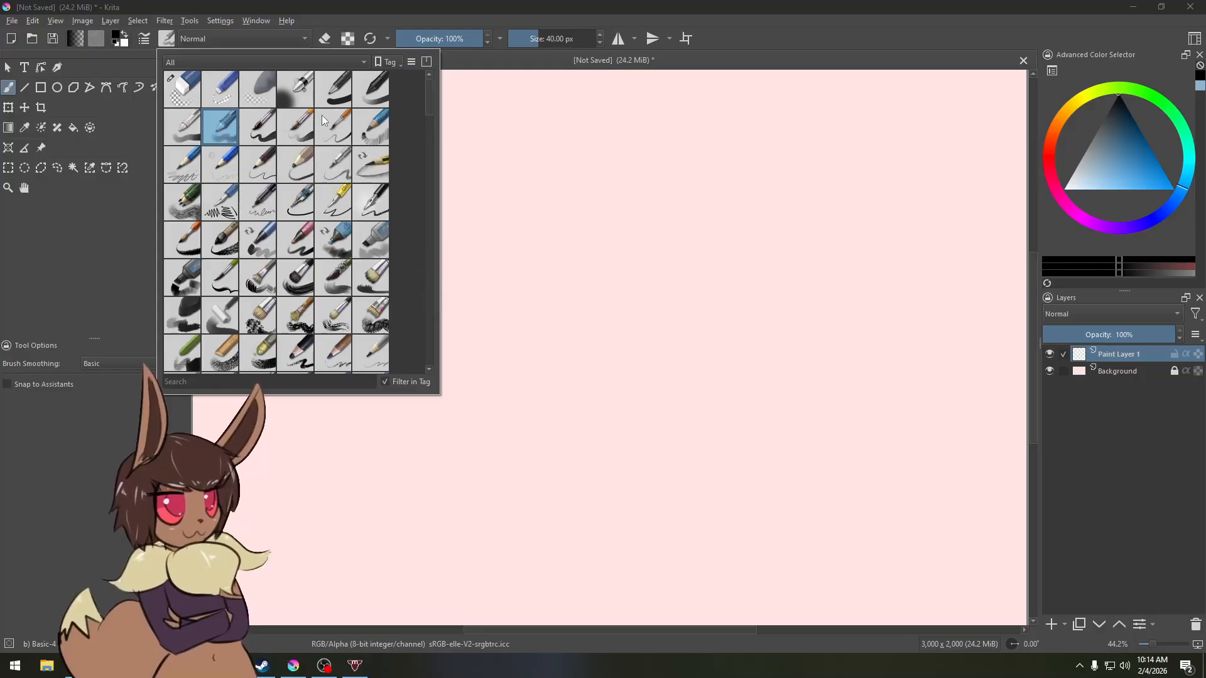
{"action": "right_click", "coordinate": [256, 162]}
{"action": "mouse_move", "coordinate": [281, 184]}
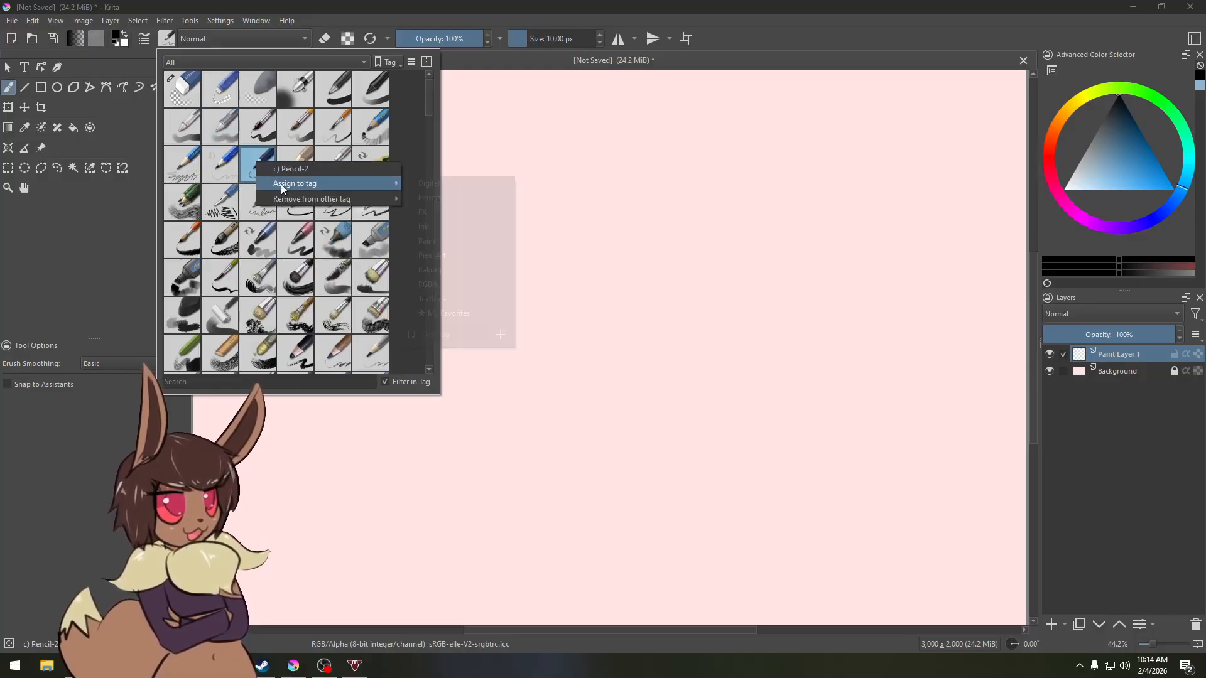
{"action": "left_click", "coordinate": [446, 312]}
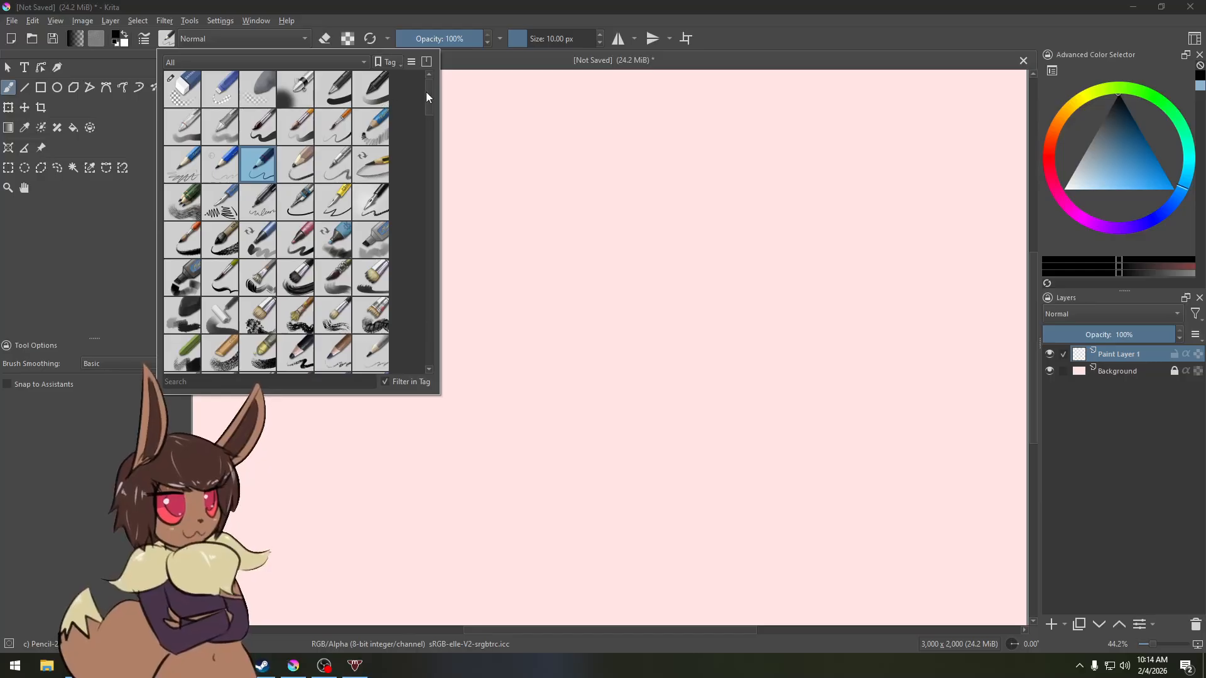
Step: Find the Blender Blur preset further down the list and assign it to My Favorites
{"action": "left_click_drag", "start_coordinate": [427, 92], "coordinate": [429, 124]}
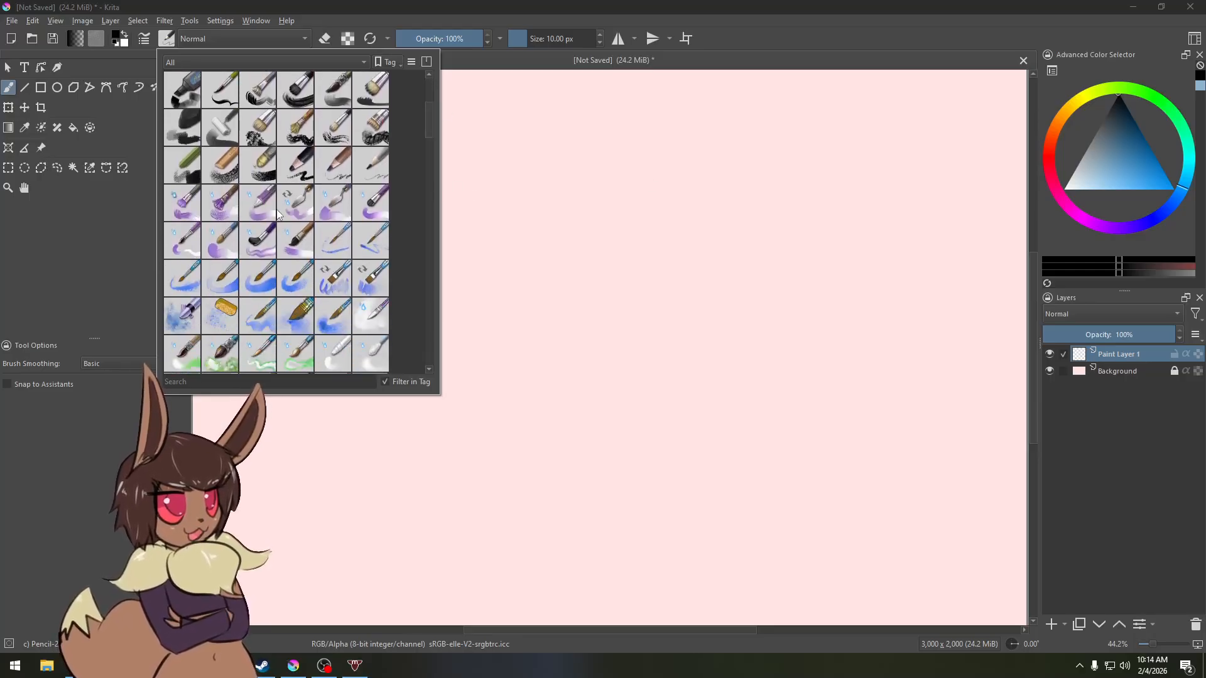
{"action": "left_click_drag", "start_coordinate": [429, 121], "coordinate": [431, 114]}
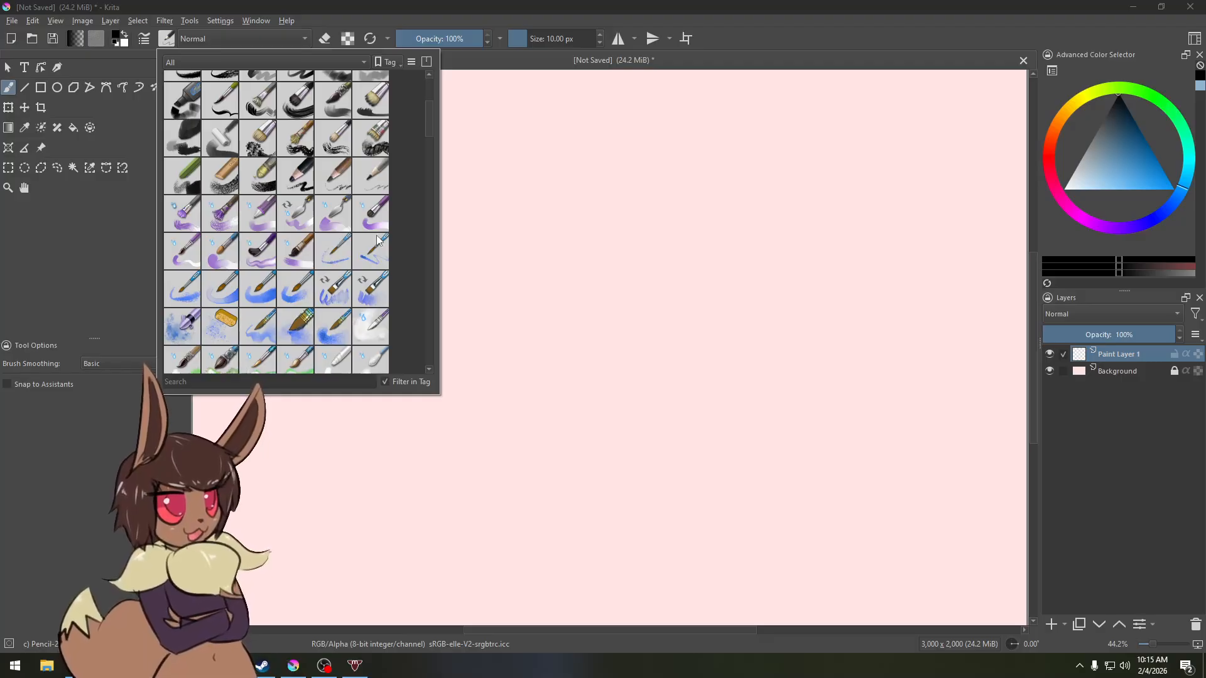
{"action": "left_click_drag", "start_coordinate": [425, 124], "coordinate": [430, 138]}
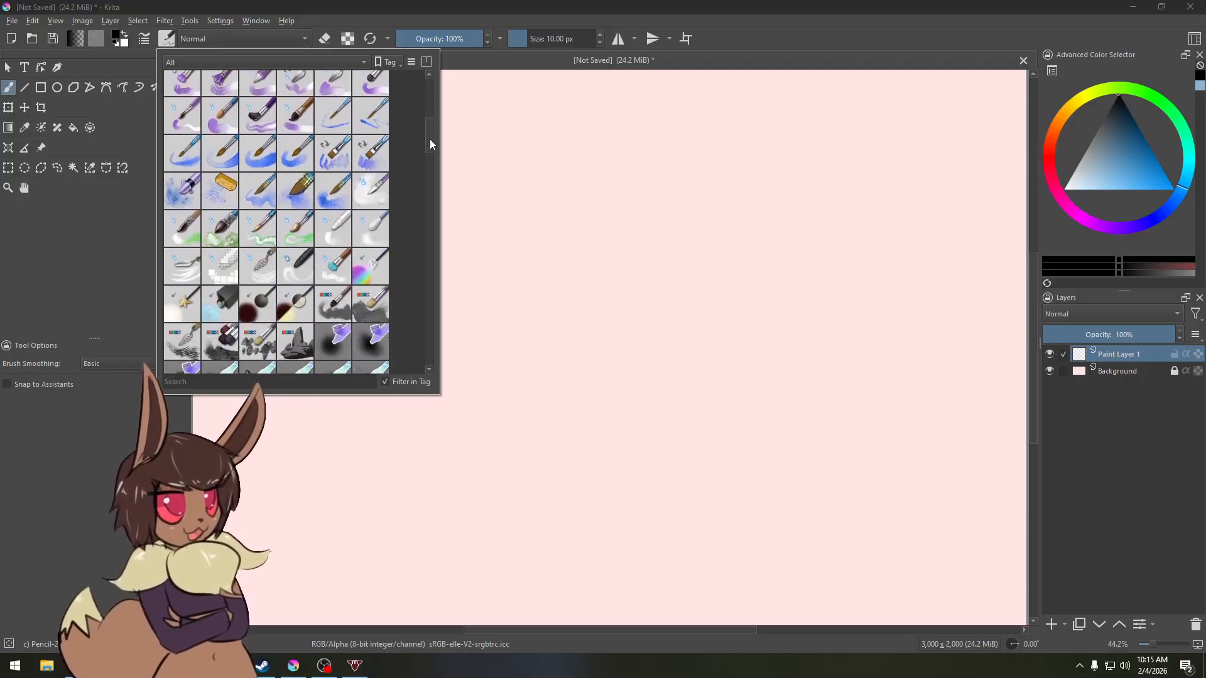
{"action": "right_click", "coordinate": [369, 234]}
{"action": "mouse_move", "coordinate": [389, 257]}
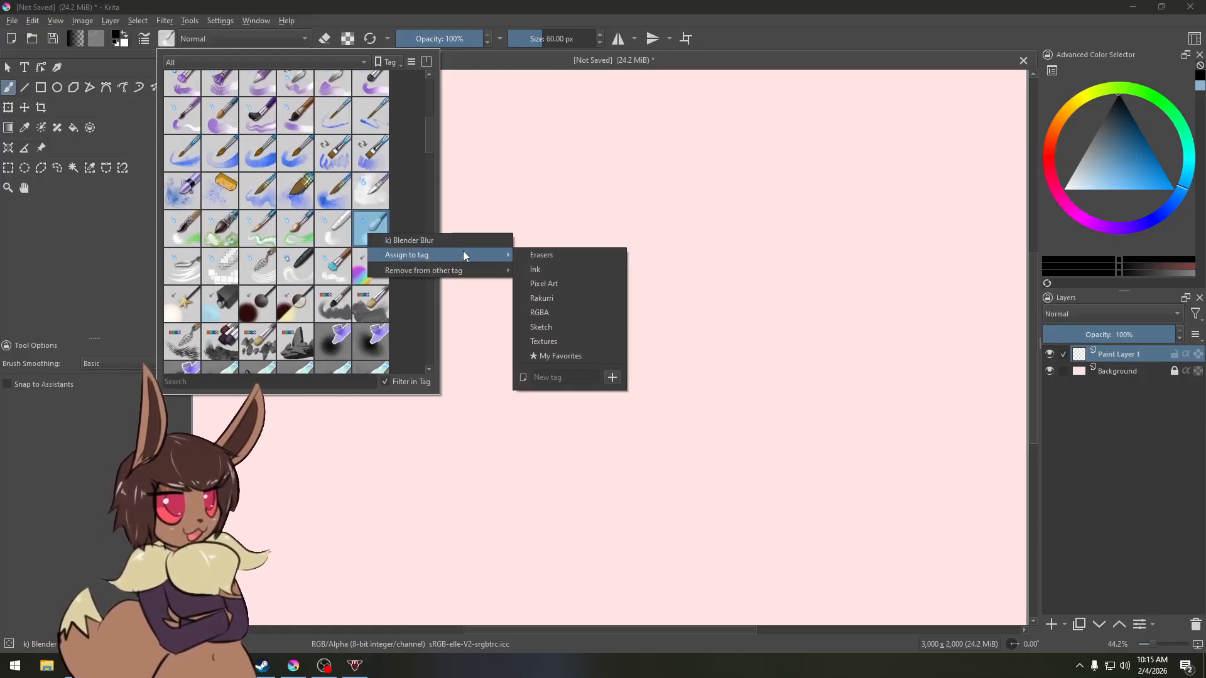
{"action": "left_click", "coordinate": [561, 356]}
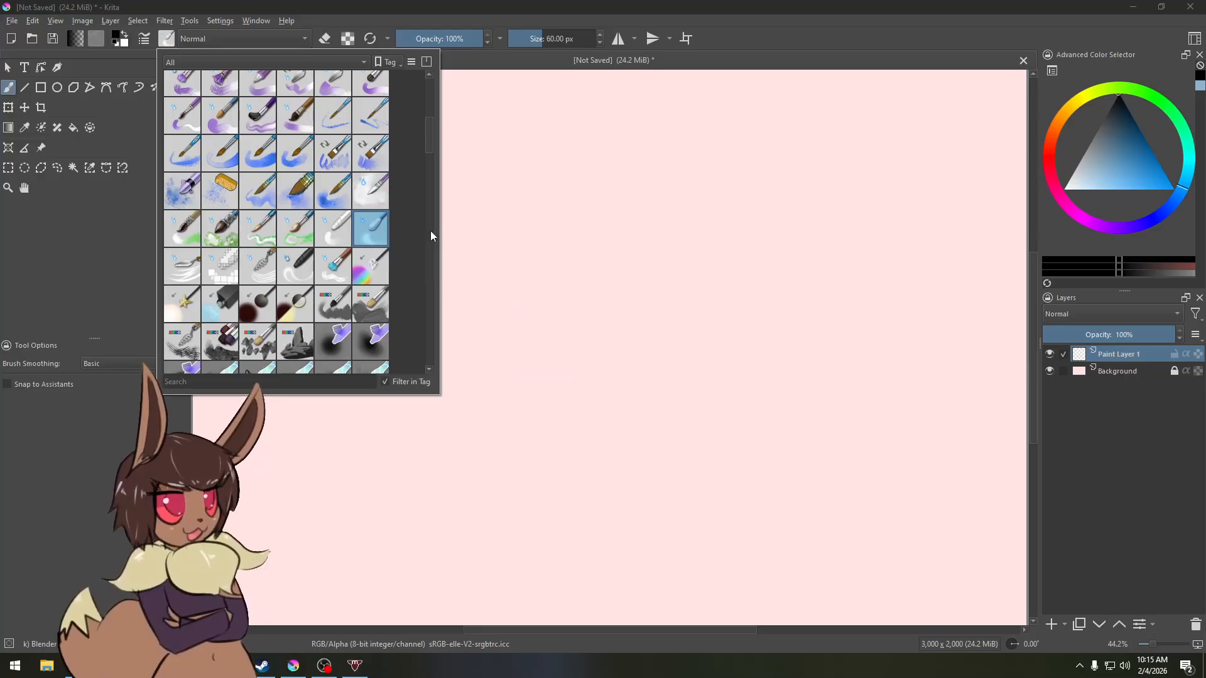
Step: Filter the brush presets docker to show only the My Favorites tag, then close the presets panel
{"action": "mouse_move", "coordinate": [425, 137]}
{"action": "left_mouse_down"}
{"action": "mouse_move", "coordinate": [431, 107]}
{"action": "mouse_move", "coordinate": [366, 71]}
{"action": "left_mouse_up"}
{"action": "left_click", "coordinate": [175, 61]}
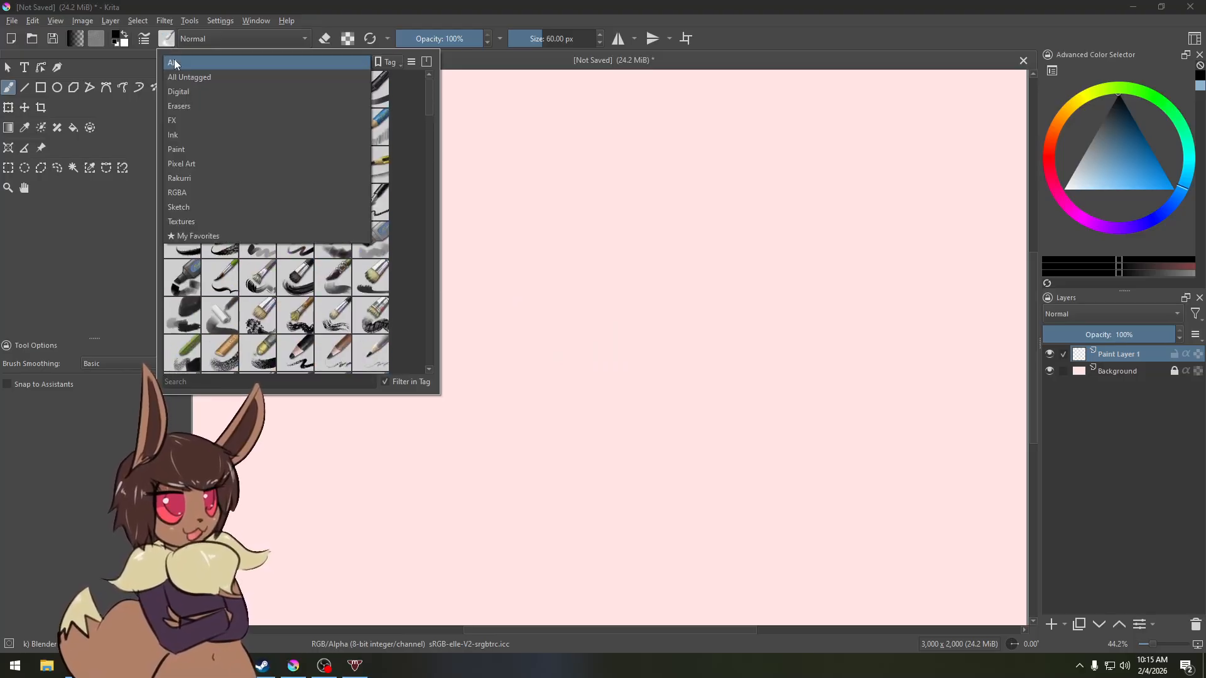
{"action": "left_click", "coordinate": [211, 236]}
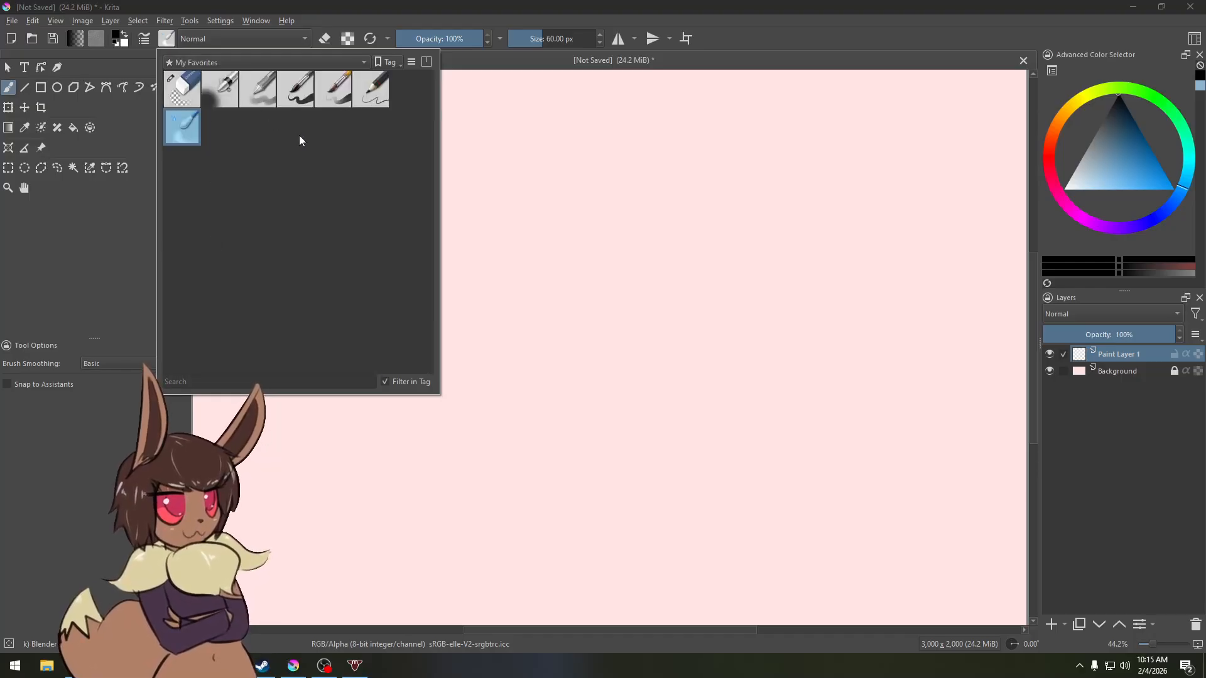
{"action": "left_click", "coordinate": [541, 242]}
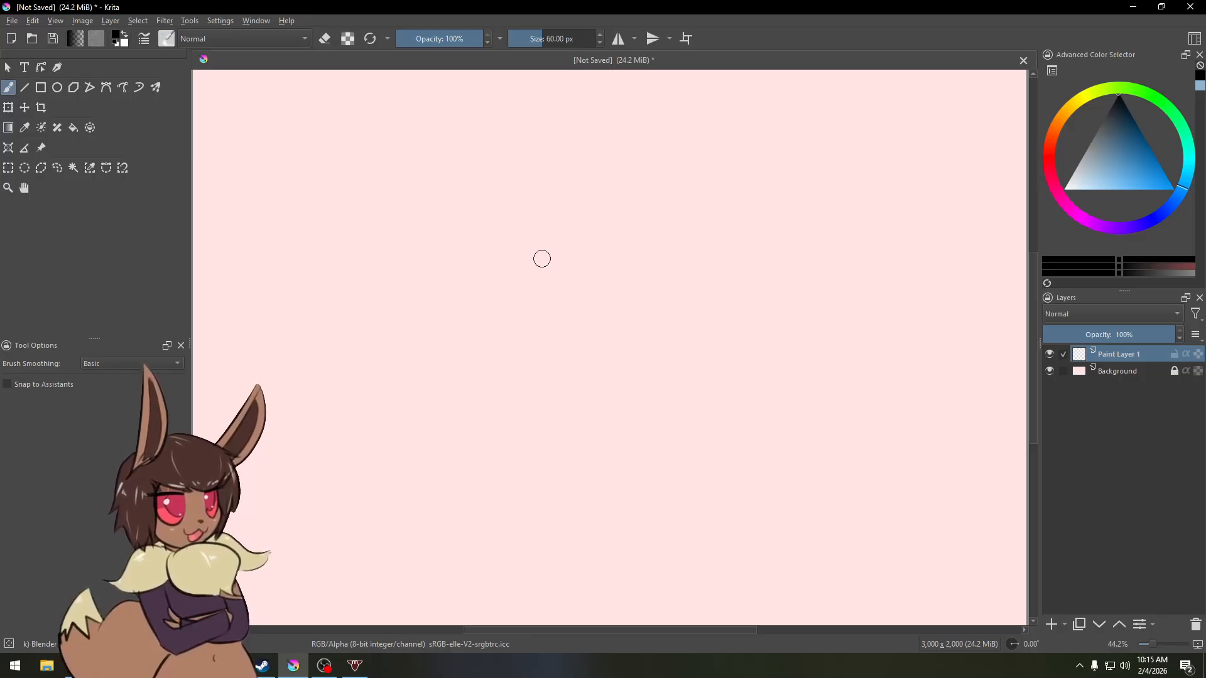
Step: Pick the Basic-5 brush from the pop-up palette and draw a test stroke, then undo it
{"action": "right_click", "coordinate": [542, 253]}
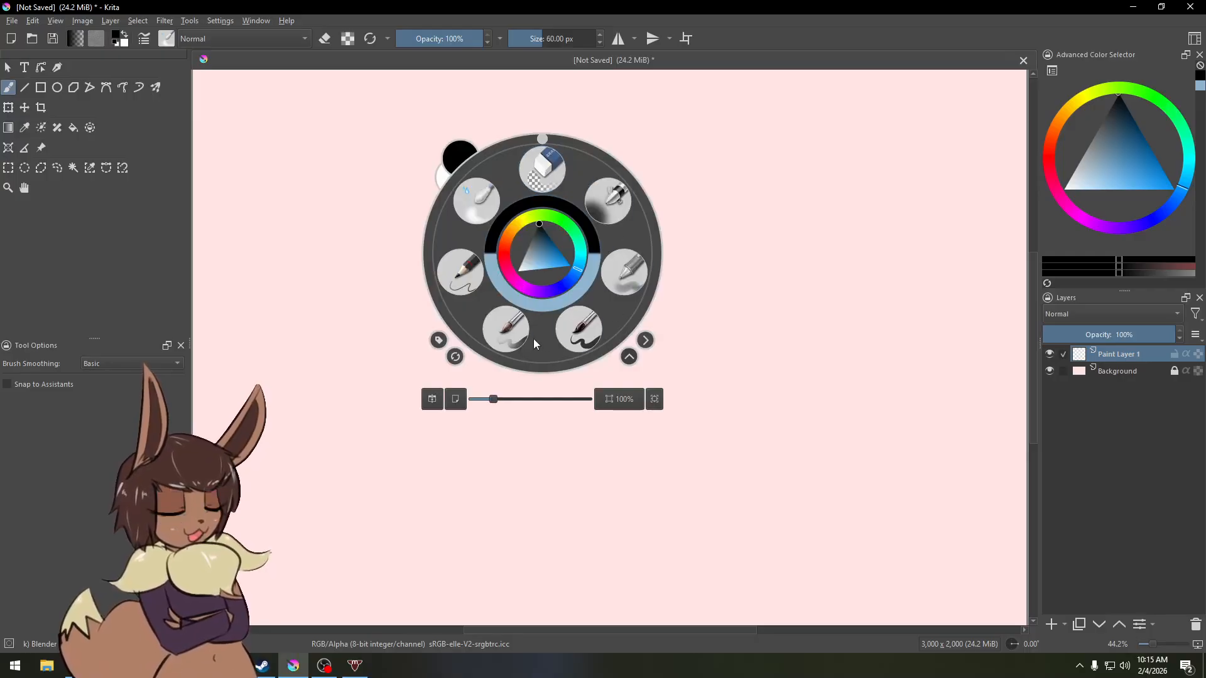
{"action": "left_click", "coordinate": [583, 333]}
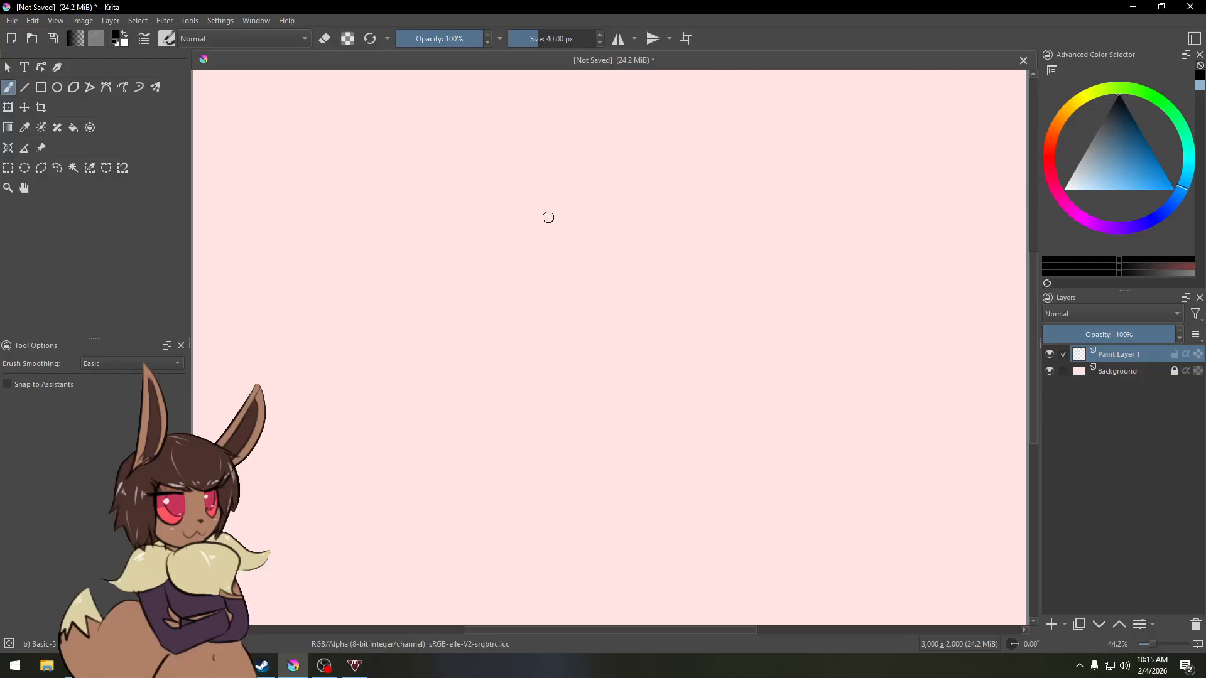
{"action": "mouse_move", "coordinate": [538, 301]}
{"action": "left_mouse_down"}
{"action": "mouse_move", "coordinate": [588, 254]}
{"action": "mouse_move", "coordinate": [681, 298]}
{"action": "left_mouse_up"}
{"action": "key", "text": "ctrl+z"}
Step: Pick the Pencil-2 brush from the pop-up palette, draw a test stroke at 100% zoom, and undo it
{"action": "right_click", "coordinate": [535, 255]}
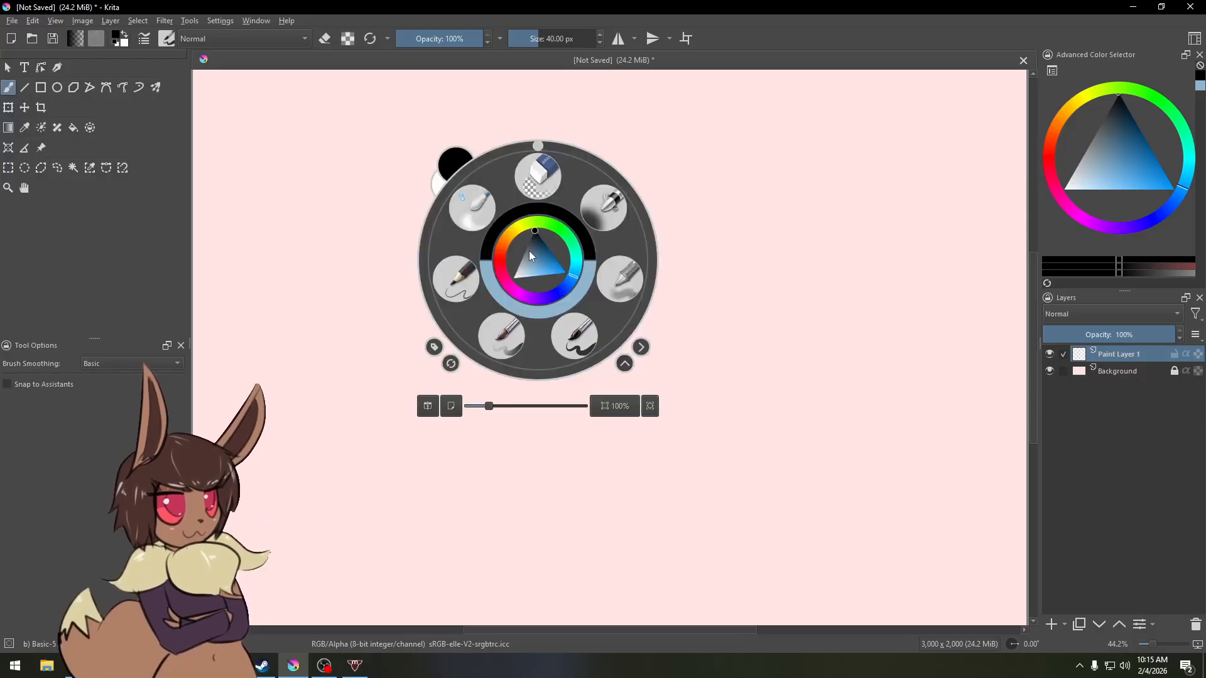
{"action": "left_click_drag", "start_coordinate": [542, 254], "coordinate": [549, 259]}
{"action": "left_click", "coordinate": [534, 230]}
{"action": "left_click", "coordinate": [455, 291]}
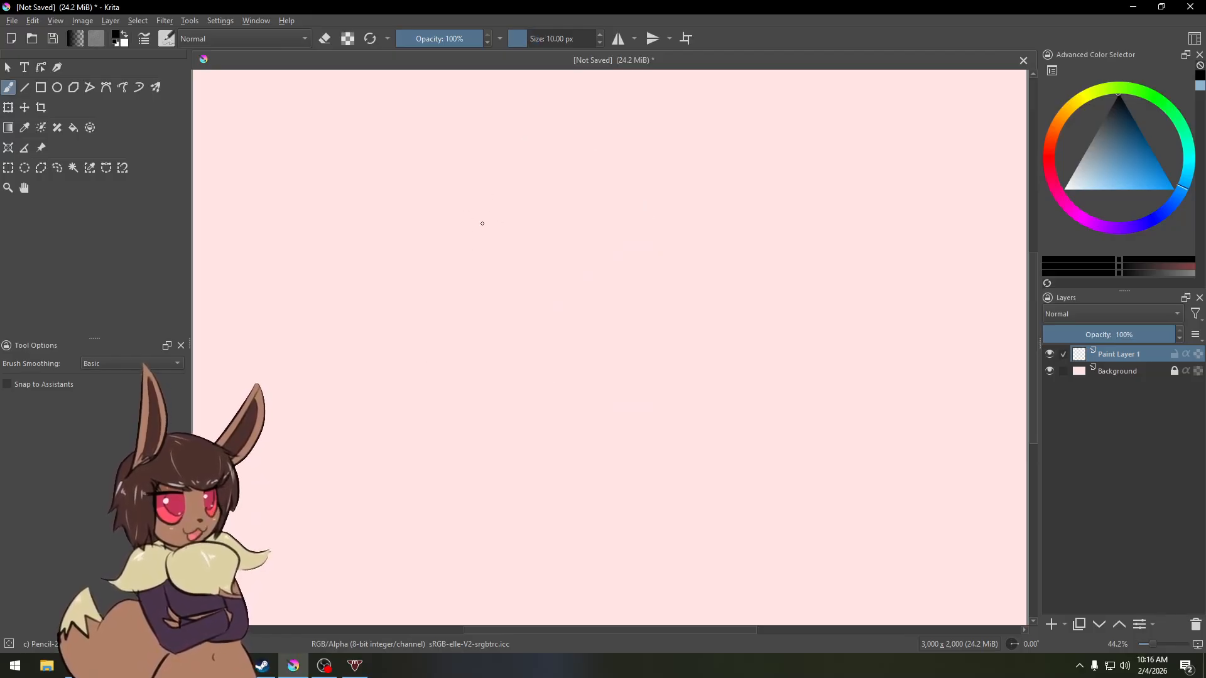
{"action": "key", "text": "1"}
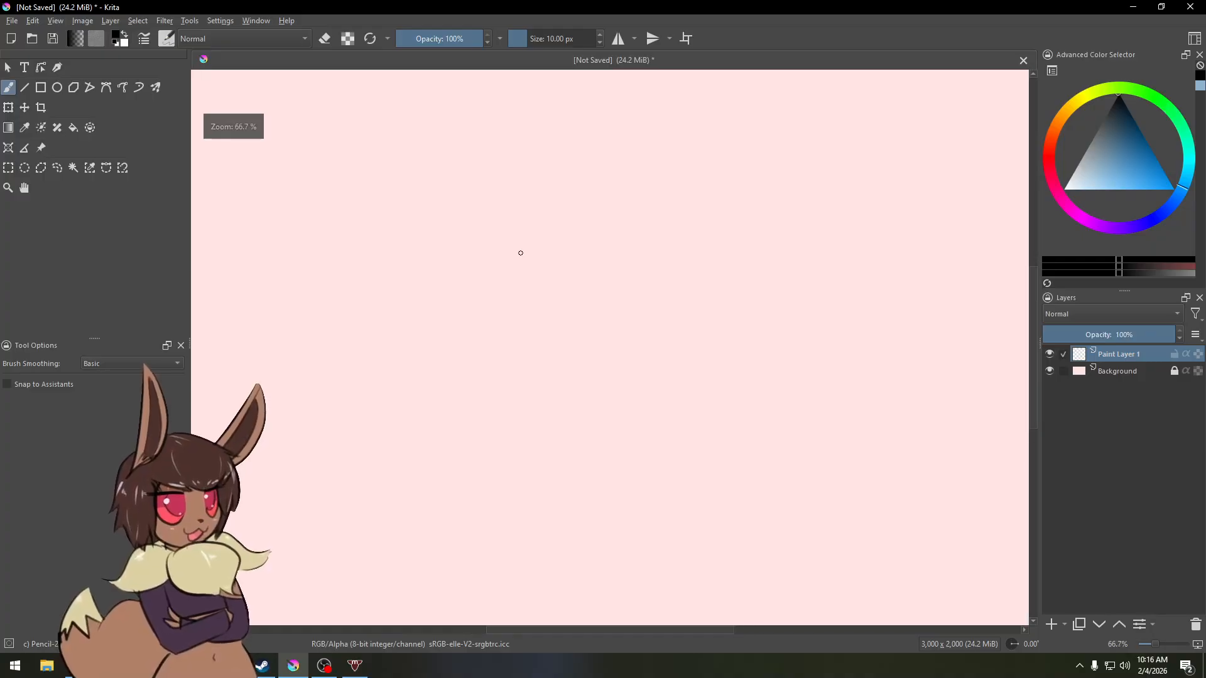
{"action": "left_click_drag", "start_coordinate": [500, 302], "coordinate": [665, 247]}
{"action": "key", "text": "ctrl+z"}
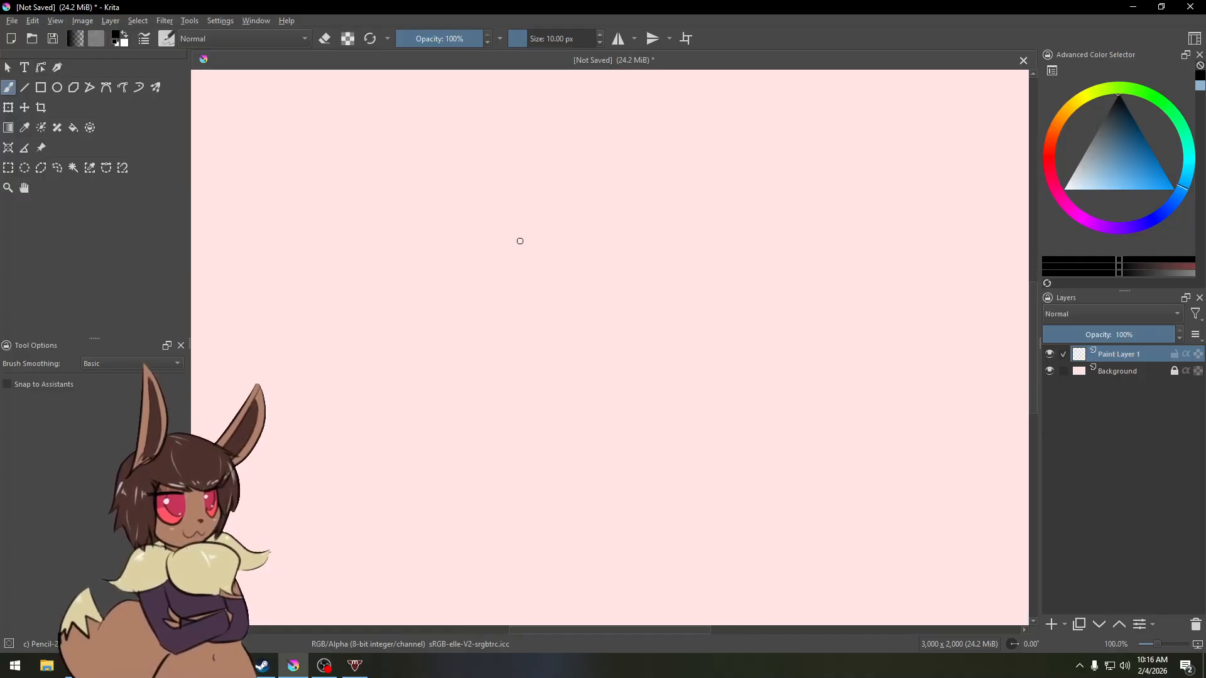
Step: Draw a test stroke with Basic brush smoothing and undo it
{"action": "left_click", "coordinate": [153, 365]}
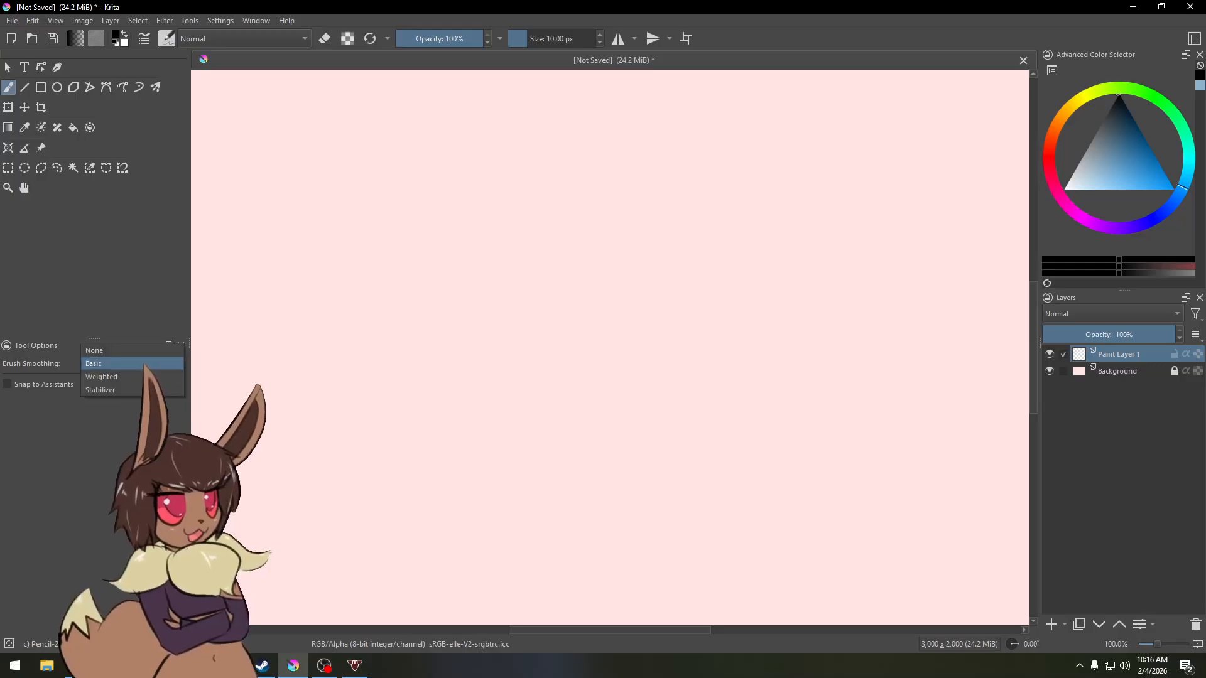
{"action": "left_click", "coordinate": [132, 367]}
{"action": "left_click_drag", "start_coordinate": [464, 278], "coordinate": [645, 270]}
{"action": "key", "text": "ctrl+z"}
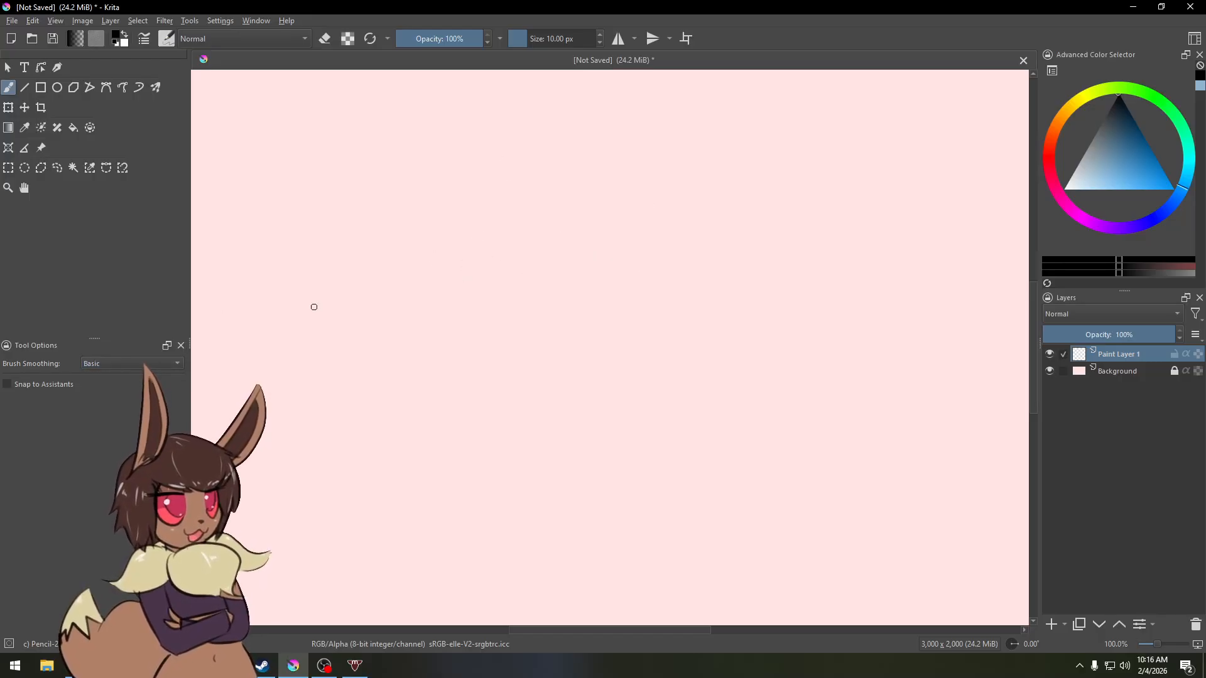
Step: Set brush smoothing to None, draw two test strokes and undo each one
{"action": "left_click", "coordinate": [156, 362]}
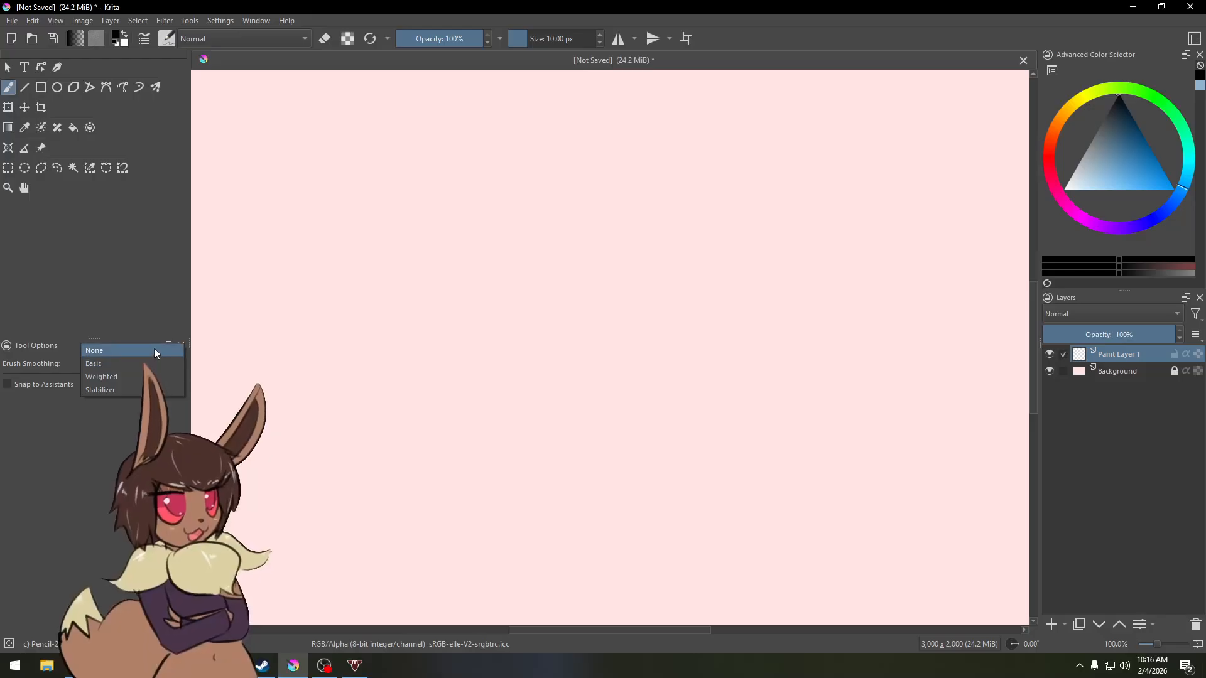
{"action": "left_click", "coordinate": [154, 350]}
{"action": "mouse_move", "coordinate": [489, 290]}
{"action": "left_mouse_down"}
{"action": "mouse_move", "coordinate": [616, 261]}
{"action": "mouse_move", "coordinate": [641, 283]}
{"action": "left_mouse_up"}
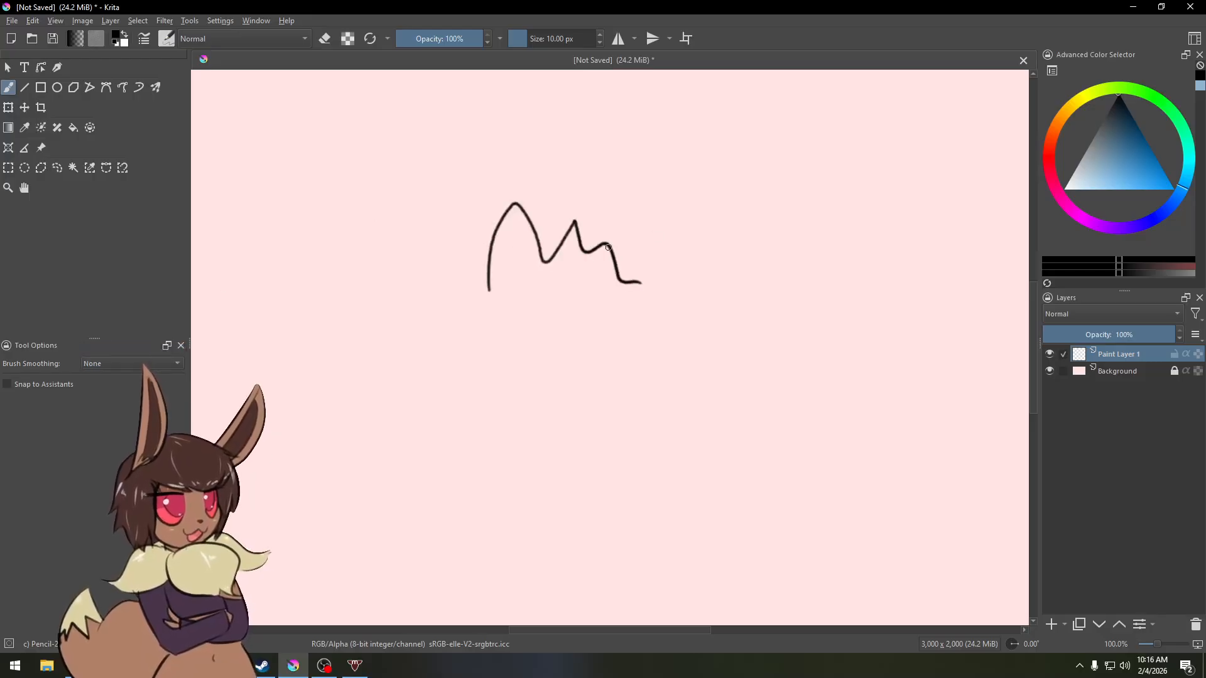
{"action": "key", "text": "ctrl+z"}
{"action": "mouse_move", "coordinate": [445, 337]}
{"action": "left_mouse_down"}
{"action": "mouse_move", "coordinate": [666, 233]}
{"action": "mouse_move", "coordinate": [762, 295]}
{"action": "left_mouse_up"}
{"action": "key", "text": "ctrl+z"}
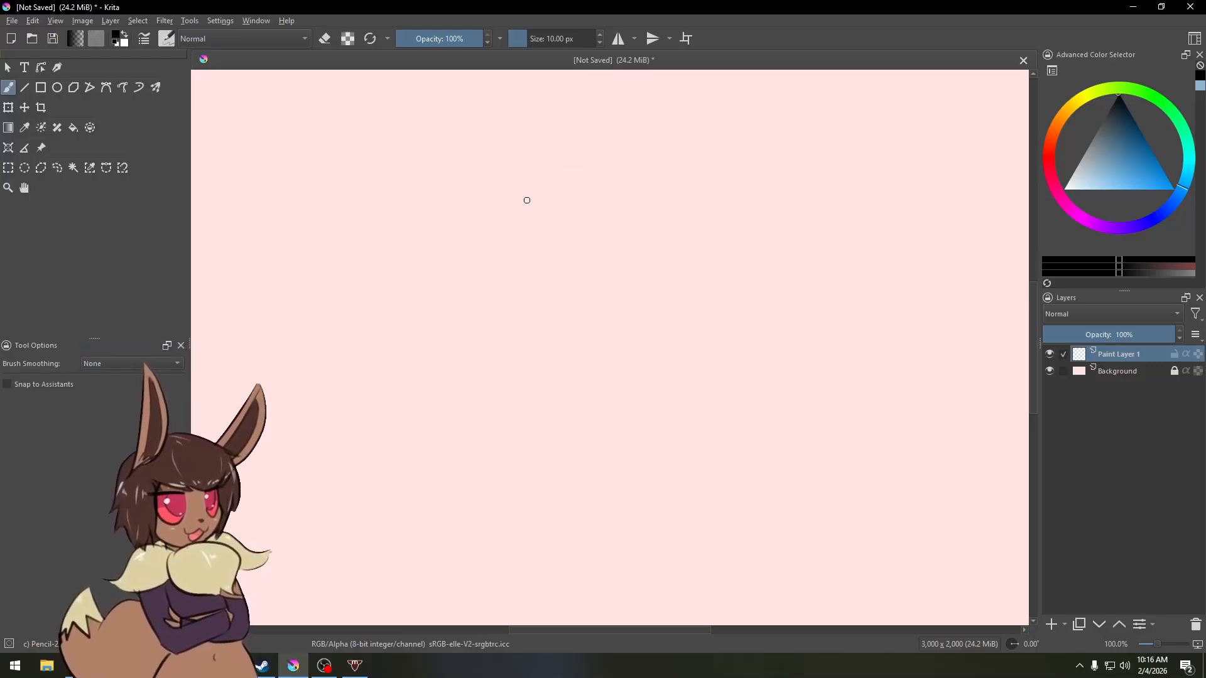
Step: Set brush smoothing back to Basic, draw two test strokes and undo them
{"action": "left_click", "coordinate": [138, 364]}
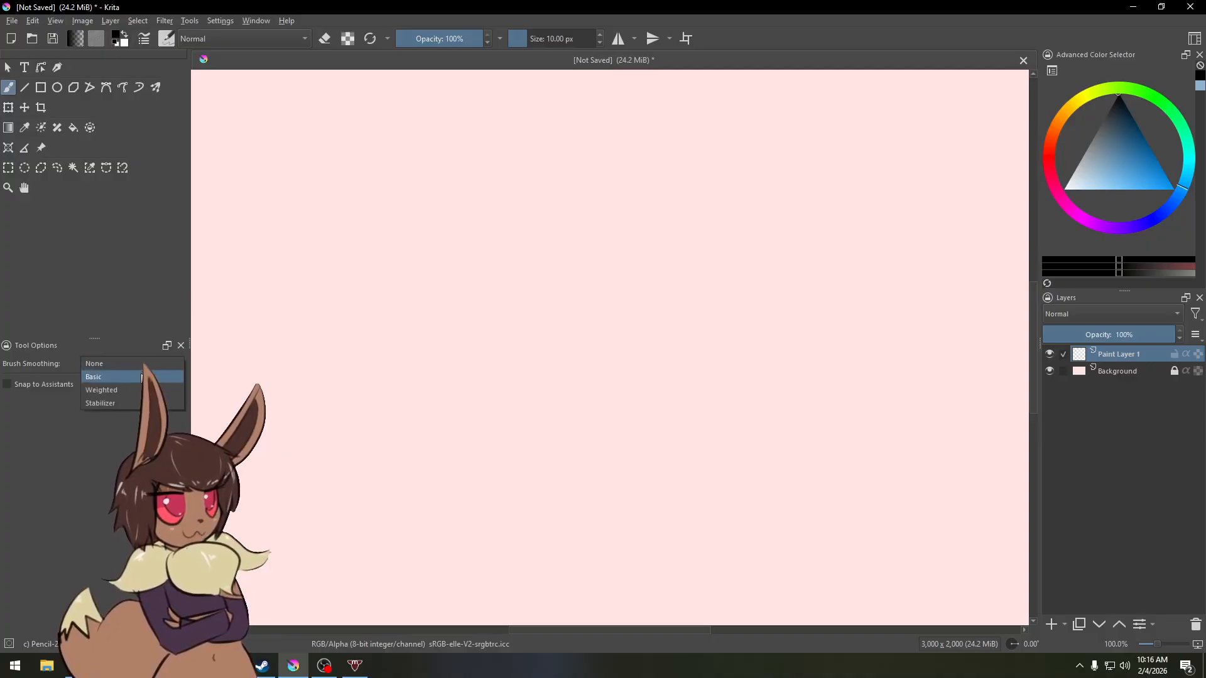
{"action": "left_click", "coordinate": [138, 377]}
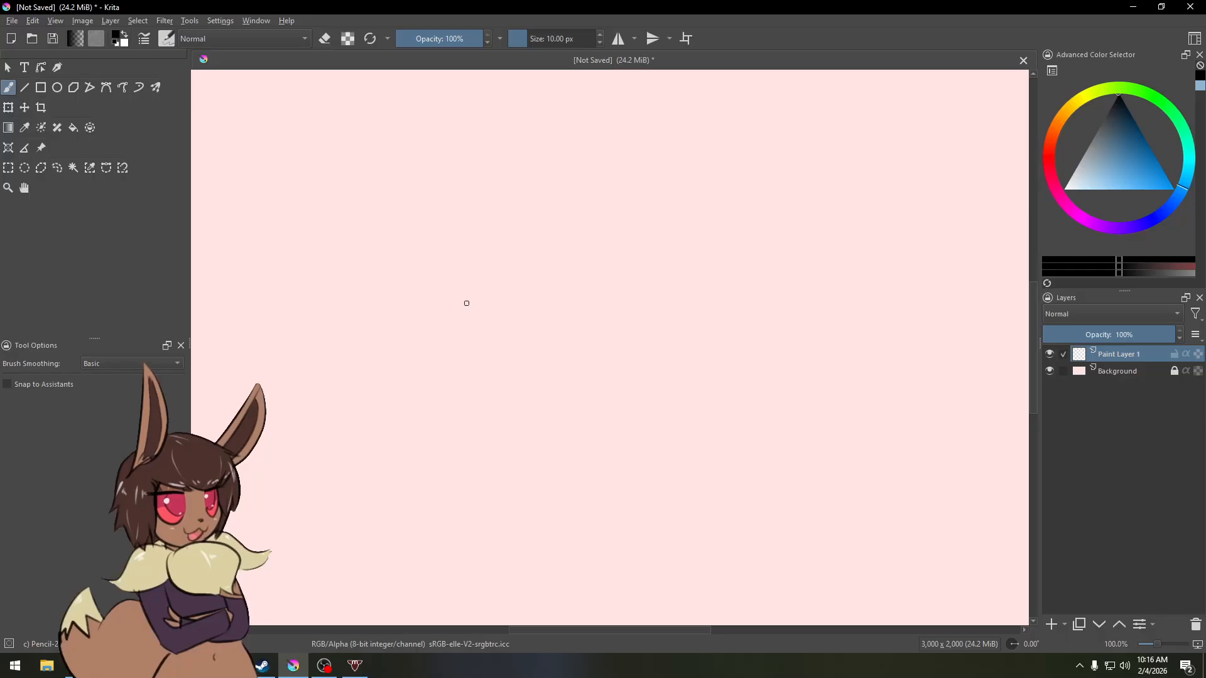
{"action": "mouse_move", "coordinate": [466, 302]}
{"action": "left_mouse_down"}
{"action": "mouse_move", "coordinate": [589, 263]}
{"action": "mouse_move", "coordinate": [876, 322]}
{"action": "left_mouse_up"}
{"action": "mouse_move", "coordinate": [661, 217]}
{"action": "left_mouse_down"}
{"action": "mouse_move", "coordinate": [652, 208]}
{"action": "mouse_move", "coordinate": [369, 253]}
{"action": "left_mouse_up"}
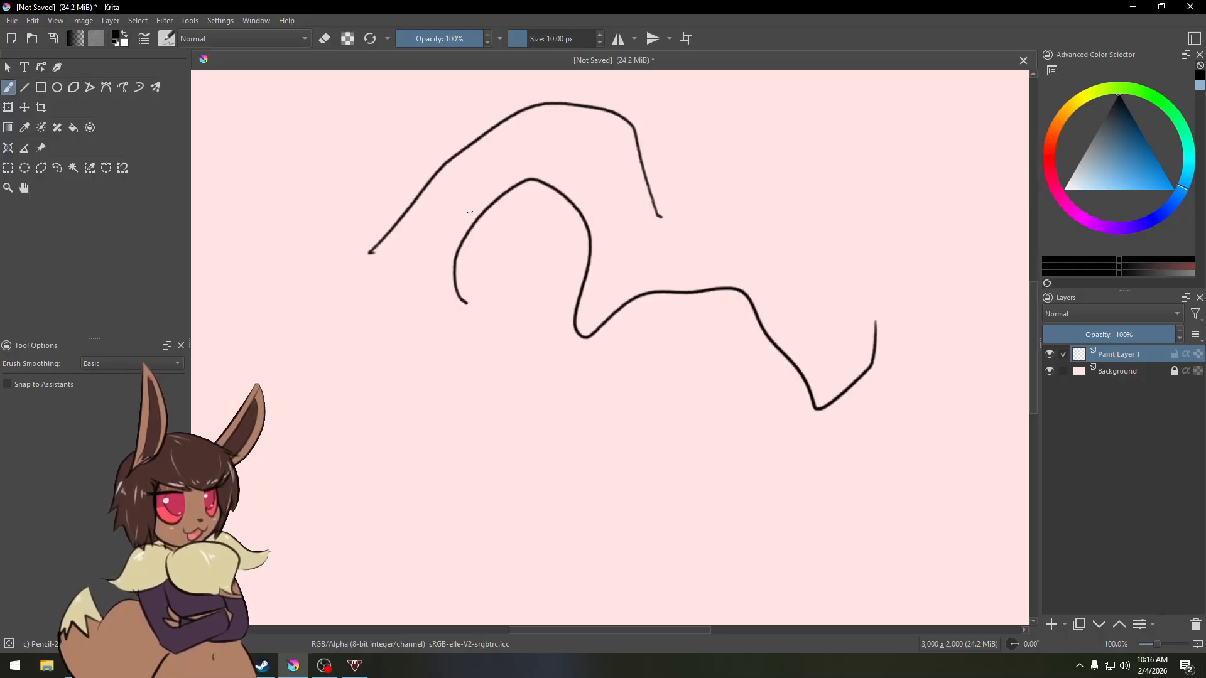
{"action": "key", "text": "ctrl+z"}
{"action": "key", "text": "ctrl+z"}
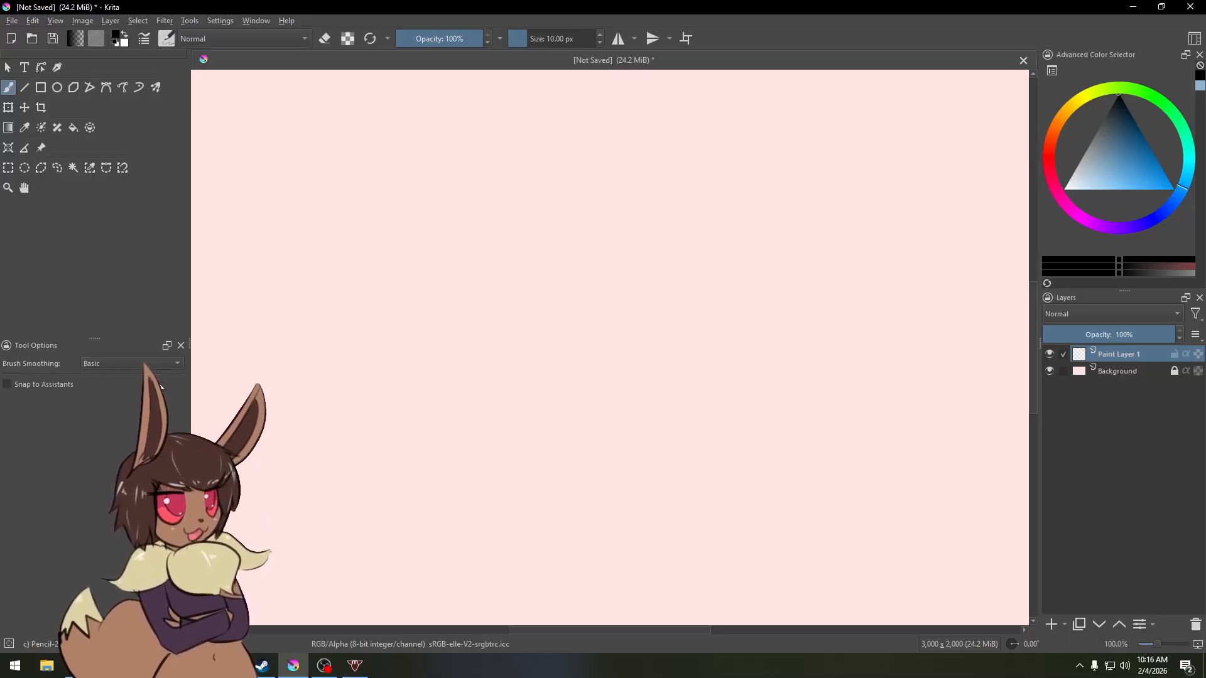
Step: Set brush smoothing to Stabilizer with Delay turned off, then draw and undo a test stroke
{"action": "left_click", "coordinate": [149, 364]}
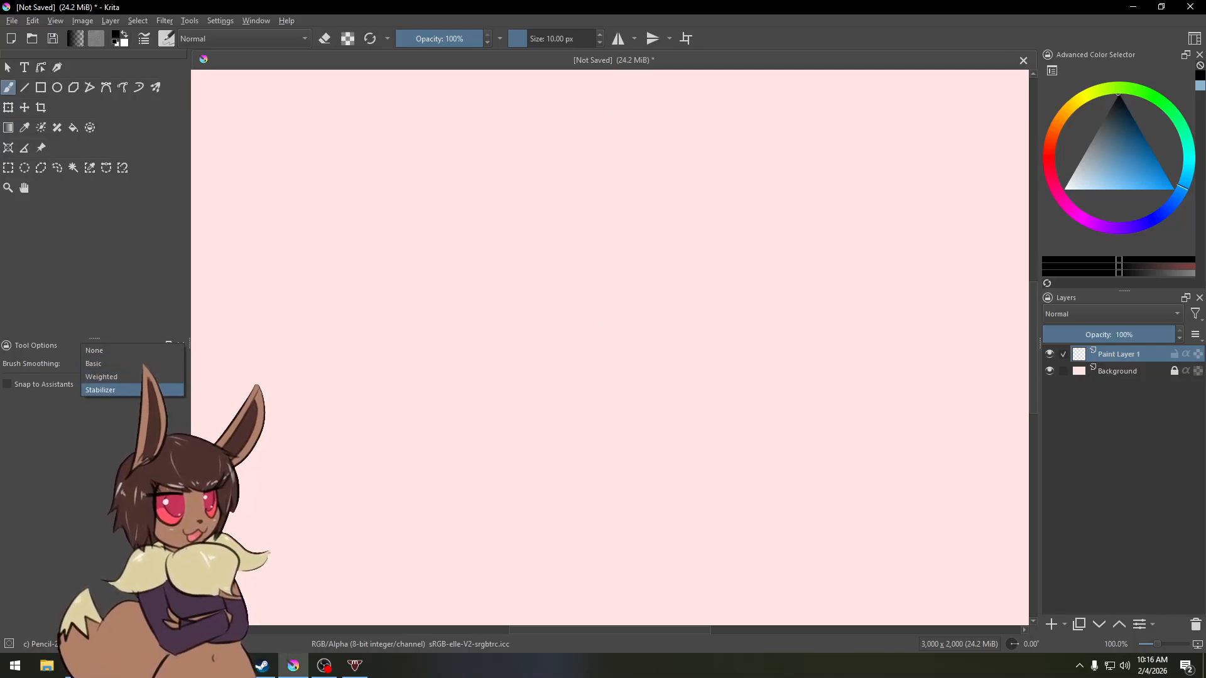
{"action": "left_click", "coordinate": [149, 391]}
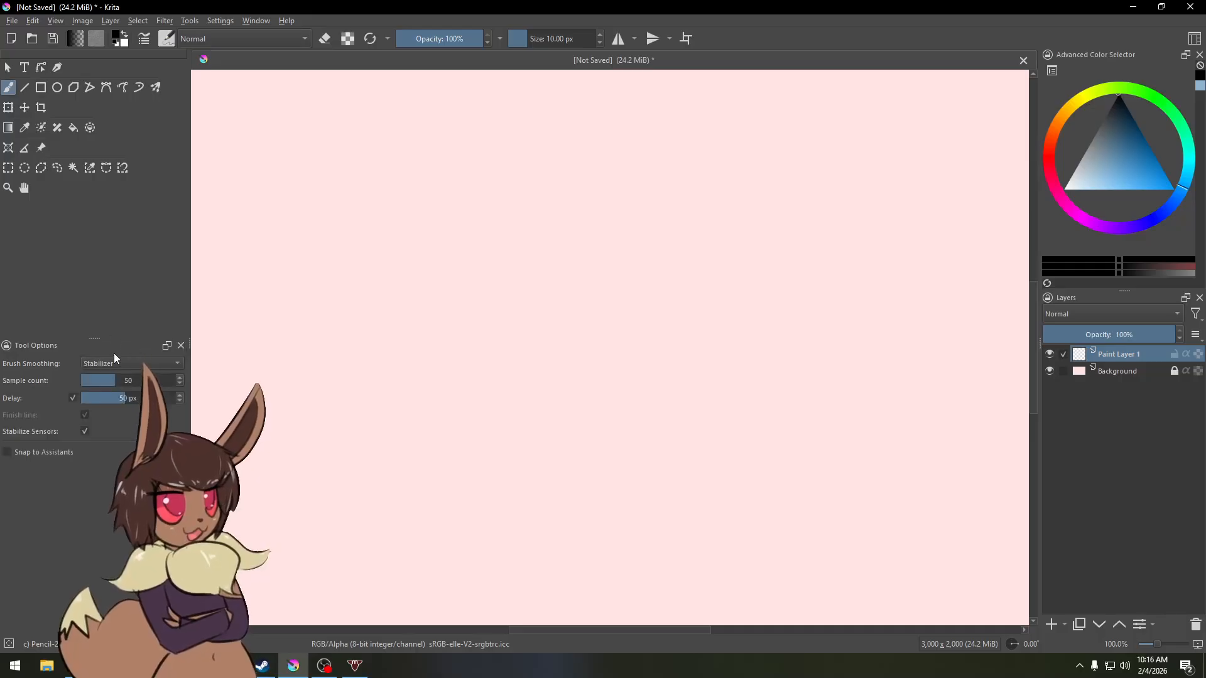
{"action": "left_click", "coordinate": [73, 398]}
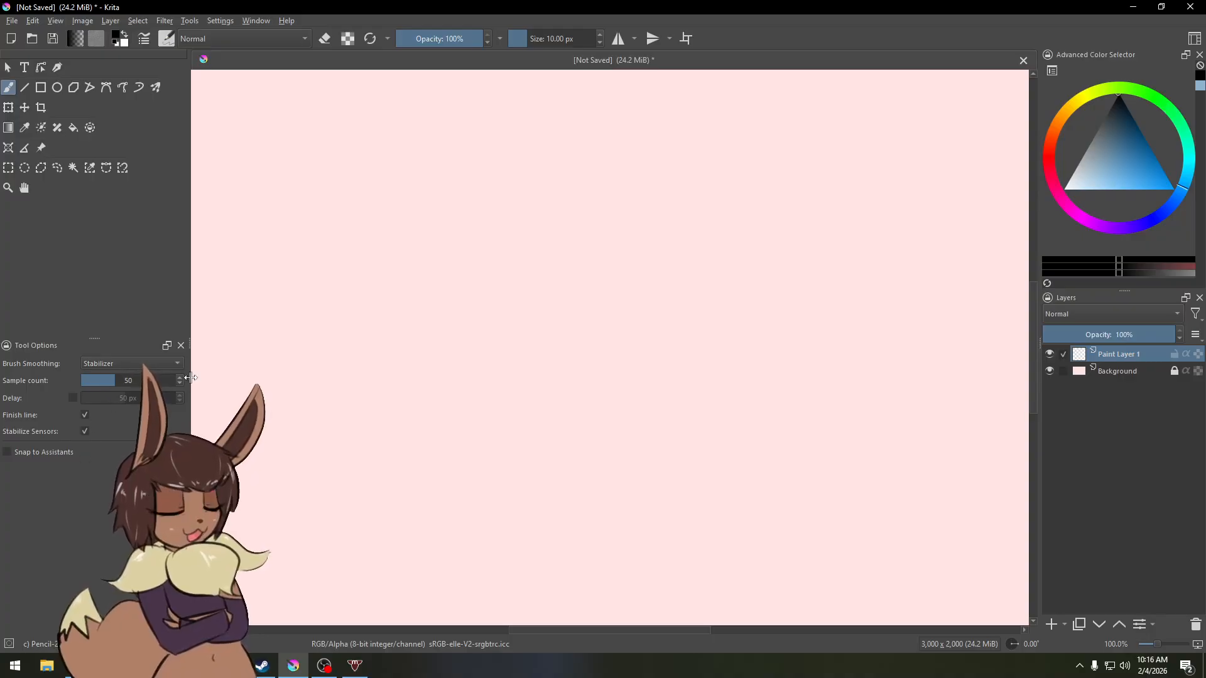
{"action": "mouse_move", "coordinate": [481, 302]}
{"action": "left_mouse_down"}
{"action": "mouse_move", "coordinate": [551, 216]}
{"action": "mouse_move", "coordinate": [618, 343]}
{"action": "mouse_move", "coordinate": [688, 208]}
{"action": "mouse_move", "coordinate": [632, 177]}
{"action": "left_mouse_up"}
{"action": "key", "text": "ctrl+z"}
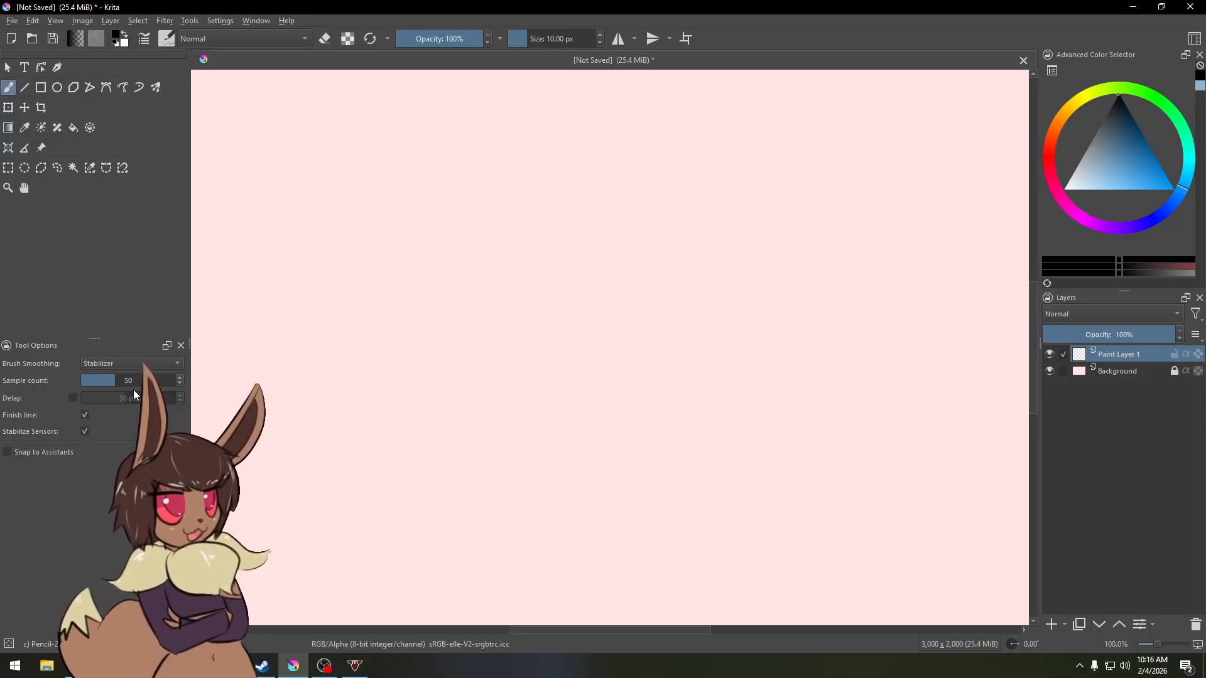
Step: Set the stabilizer sample count to 128 and draw two test strokes, undoing each
{"action": "left_click_drag", "start_coordinate": [117, 379], "coordinate": [128, 377]}
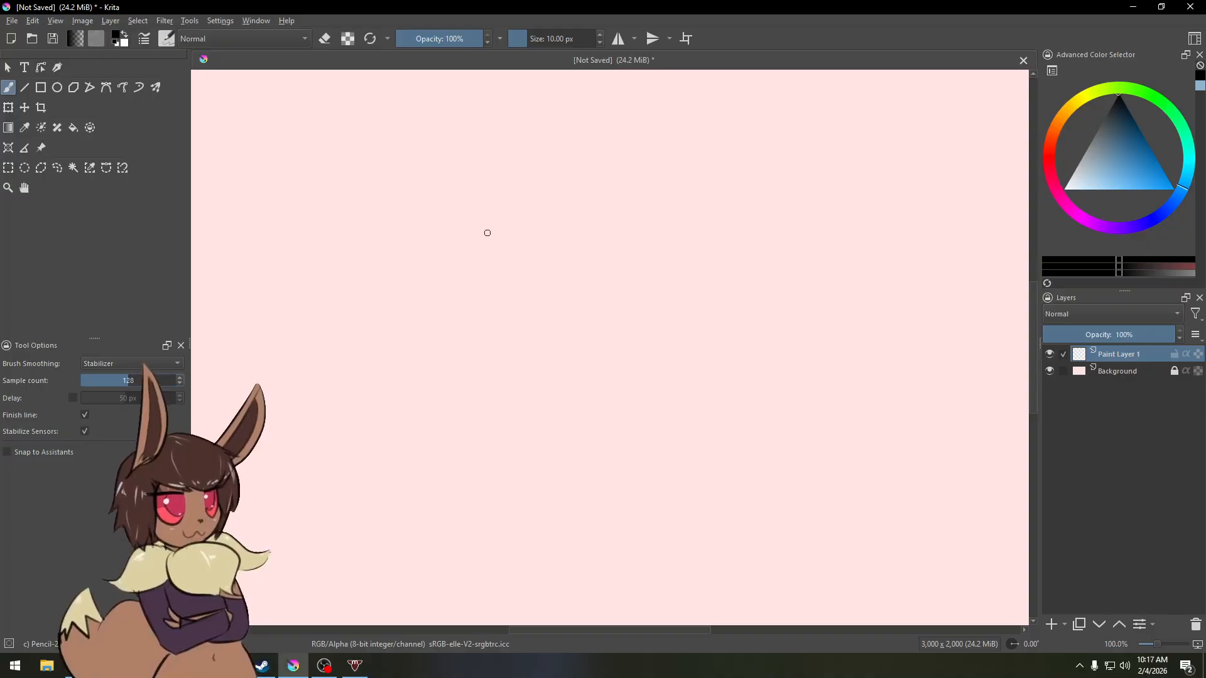
{"action": "mouse_move", "coordinate": [470, 318]}
{"action": "left_mouse_down"}
{"action": "mouse_move", "coordinate": [514, 230]}
{"action": "mouse_move", "coordinate": [566, 323]}
{"action": "mouse_move", "coordinate": [644, 287]}
{"action": "mouse_move", "coordinate": [699, 215]}
{"action": "mouse_move", "coordinate": [712, 358]}
{"action": "mouse_move", "coordinate": [767, 322]}
{"action": "left_mouse_up"}
{"action": "key", "text": "ctrl+z"}
{"action": "mouse_move", "coordinate": [457, 365]}
{"action": "left_mouse_down"}
{"action": "mouse_move", "coordinate": [464, 346]}
{"action": "mouse_move", "coordinate": [583, 374]}
{"action": "left_mouse_up"}
{"action": "key", "text": "ctrl+z"}
Step: Draw several test strokes and undo them, then draw a closed round outline near the canvas centre
{"action": "left_click_drag", "start_coordinate": [525, 279], "coordinate": [483, 462]}
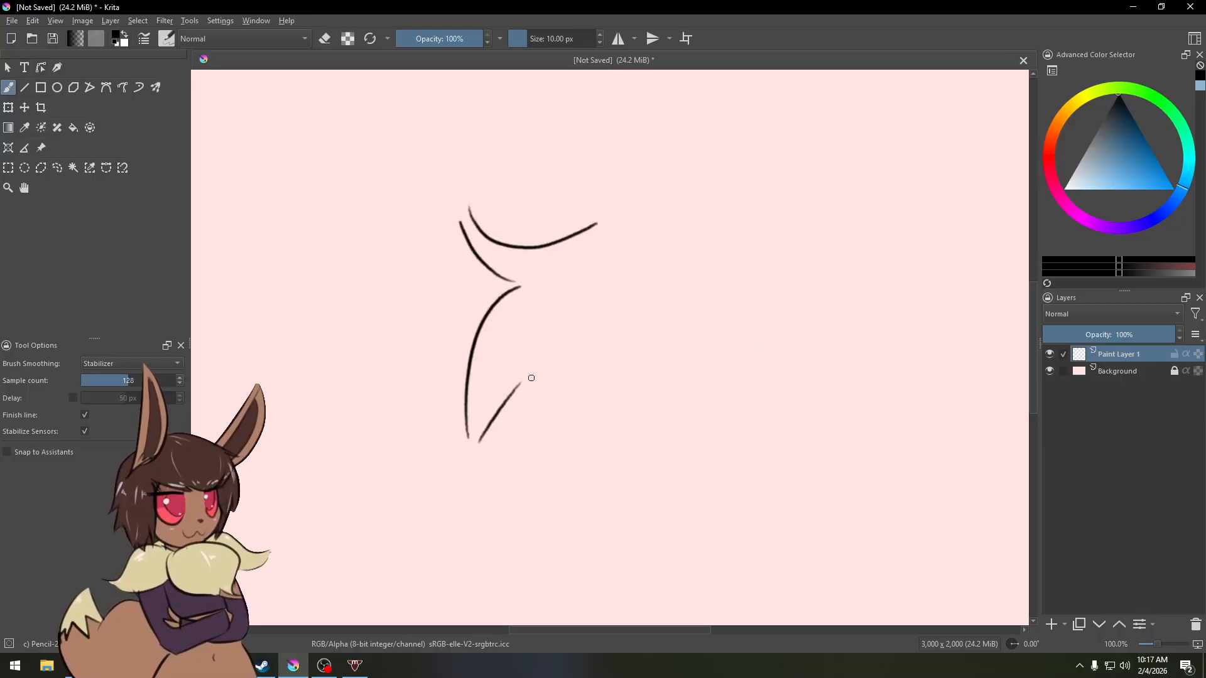
{"action": "mouse_move", "coordinate": [531, 378]}
{"action": "left_mouse_down"}
{"action": "mouse_move", "coordinate": [612, 480]}
{"action": "mouse_move", "coordinate": [663, 345]}
{"action": "left_mouse_up"}
{"action": "key", "text": "ctrl+z"}
{"action": "key", "text": "ctrl+z"}
{"action": "key", "text": "ctrl+z"}
{"action": "key", "text": "ctrl+z"}
{"action": "key", "text": "ctrl+z"}
{"action": "key", "text": "ctrl+z"}
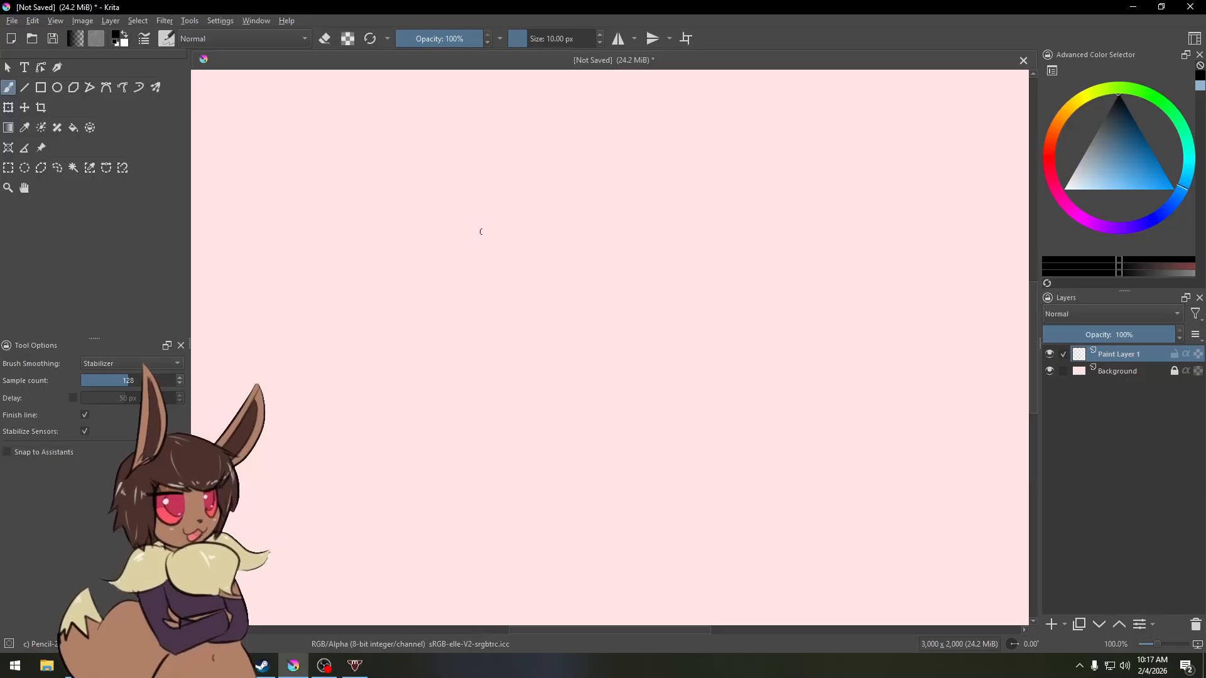
{"action": "mouse_move", "coordinate": [566, 247]}
{"action": "left_mouse_down"}
{"action": "mouse_move", "coordinate": [415, 200]}
{"action": "mouse_move", "coordinate": [314, 306]}
{"action": "mouse_move", "coordinate": [521, 300]}
{"action": "mouse_move", "coordinate": [569, 317]}
{"action": "left_mouse_up"}
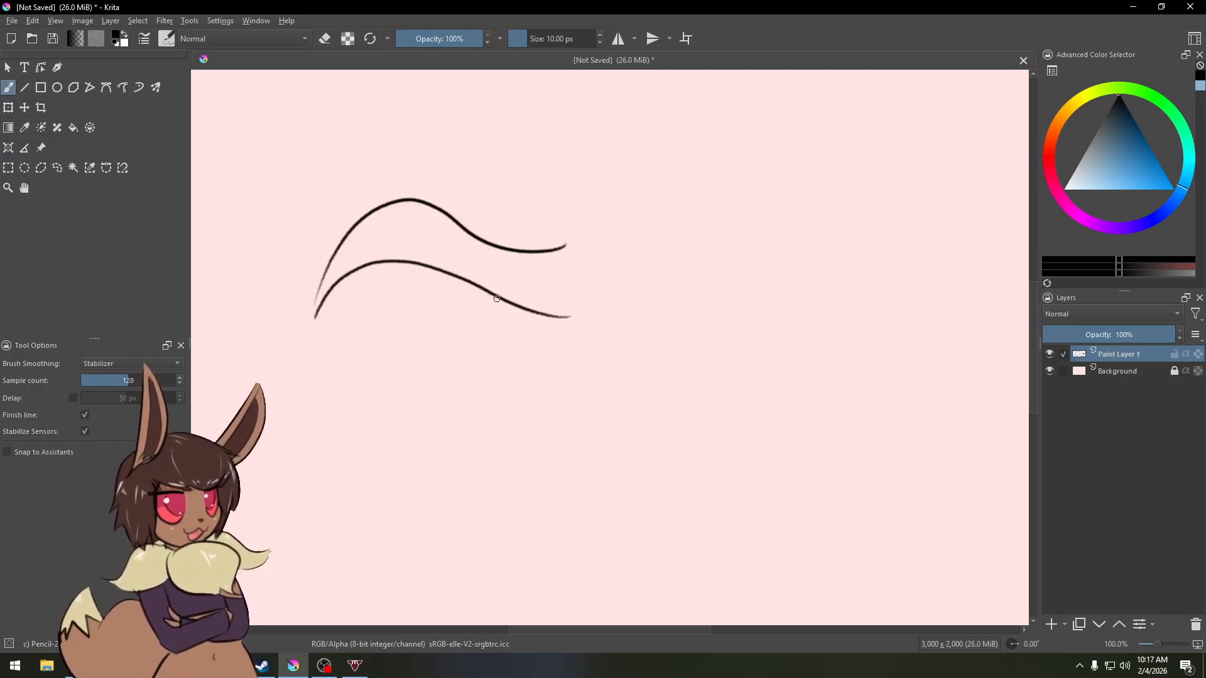
{"action": "key", "text": "ctrl+z"}
{"action": "key", "text": "ctrl+z"}
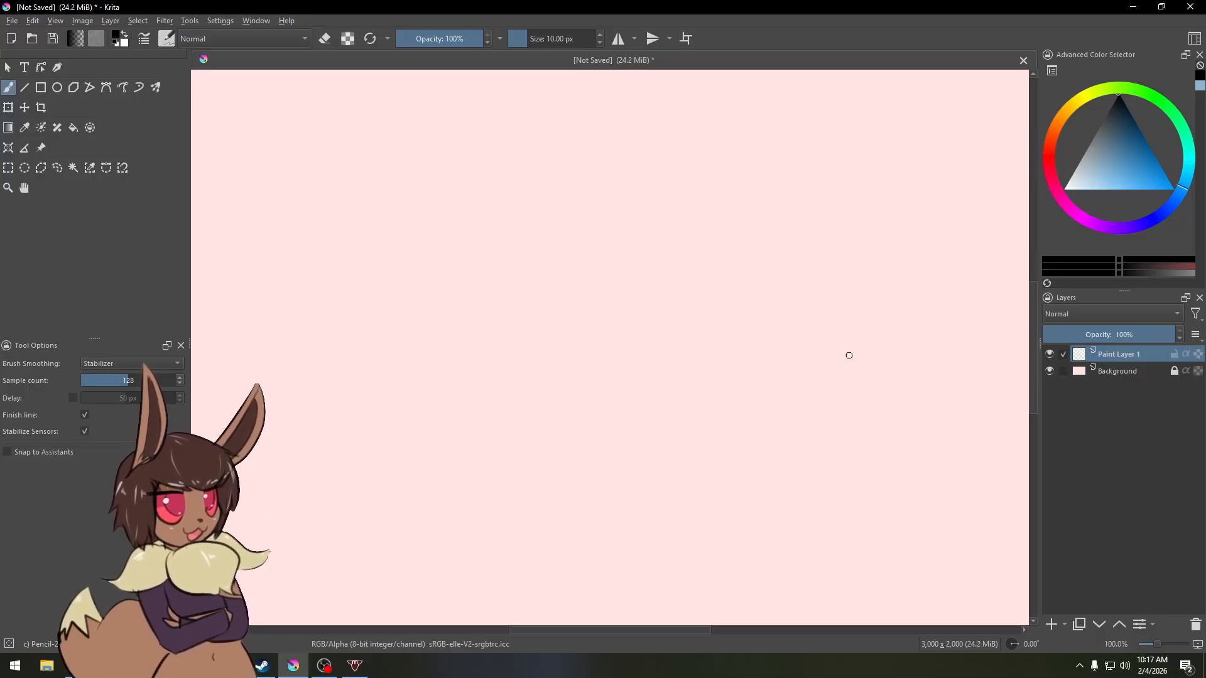
{"action": "mouse_move", "coordinate": [547, 312]}
{"action": "left_mouse_down"}
{"action": "mouse_move", "coordinate": [496, 325]}
{"action": "mouse_move", "coordinate": [484, 187]}
{"action": "mouse_move", "coordinate": [605, 257]}
{"action": "mouse_move", "coordinate": [541, 318]}
{"action": "left_mouse_up"}
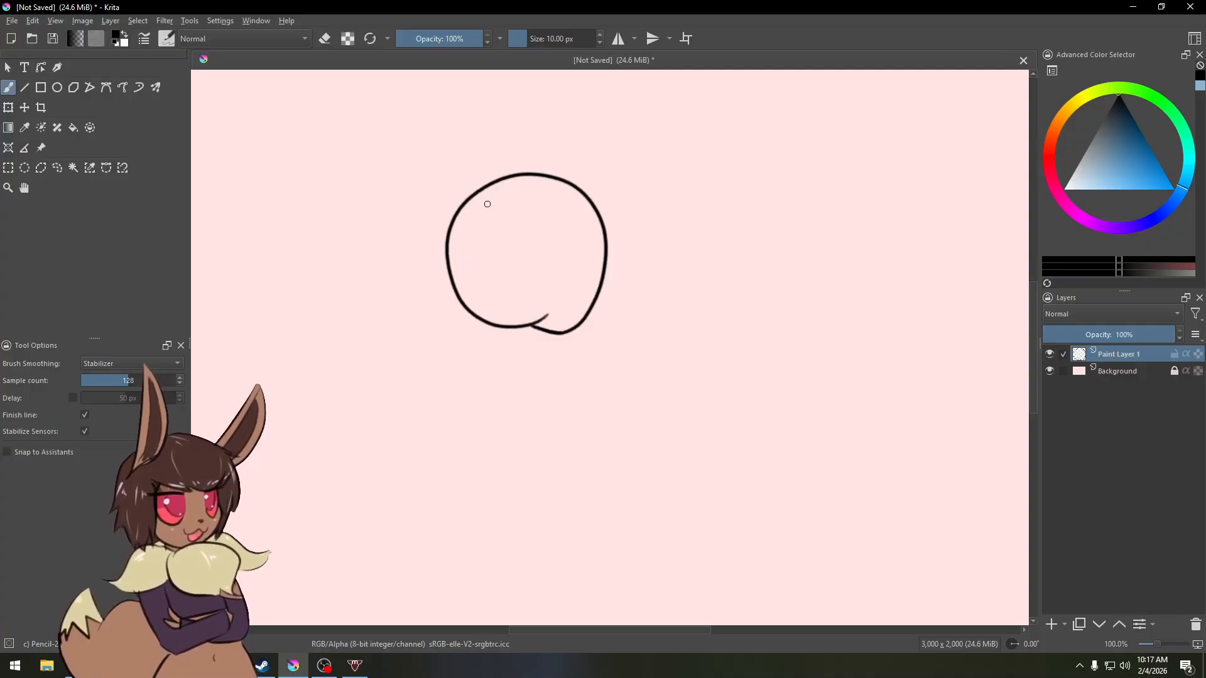
Step: Switch to the Fill tool and set threshold 5, grow 3 px, feather 1 px, and enable anti-aliasing
{"action": "key", "text": "f"}
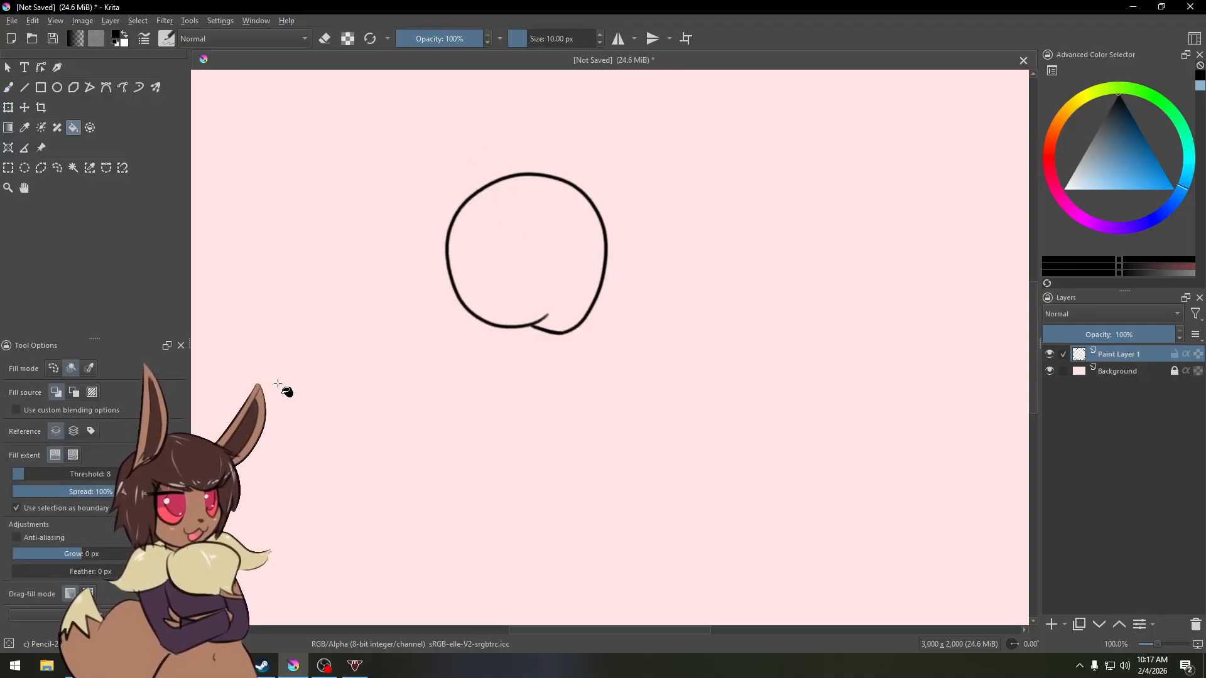
{"action": "left_click_drag", "start_coordinate": [88, 477], "coordinate": [15, 471]}
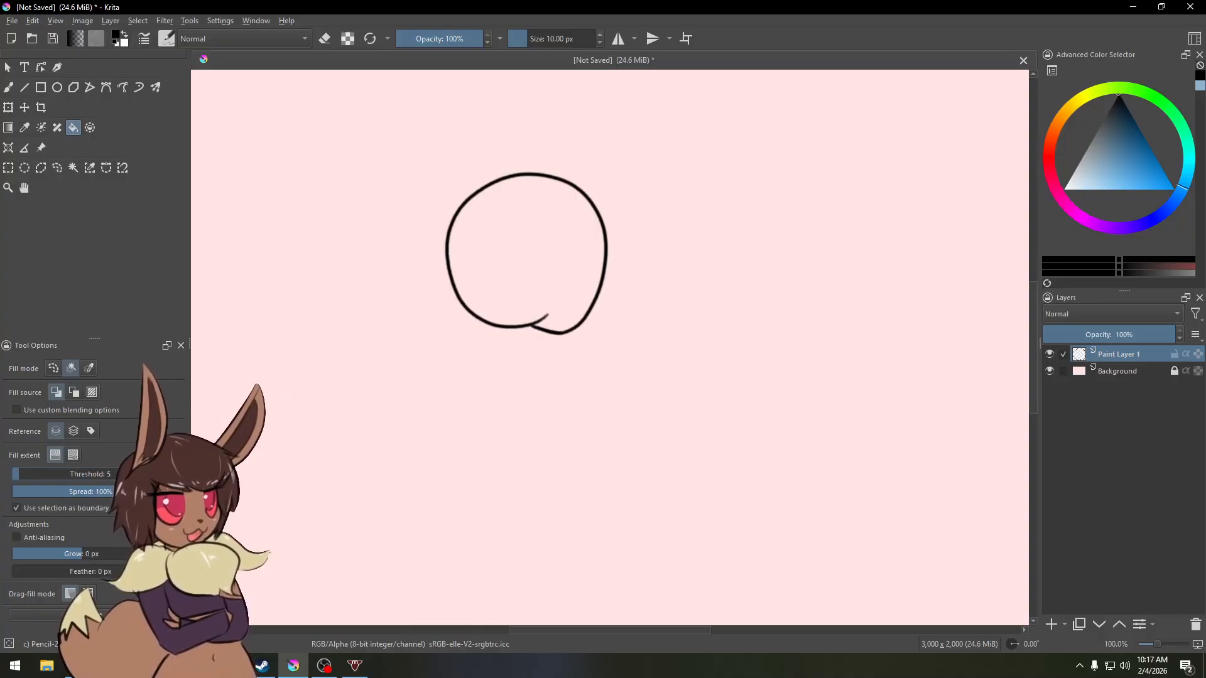
{"action": "left_click", "coordinate": [156, 551]}
{"action": "left_click", "coordinate": [156, 551]}
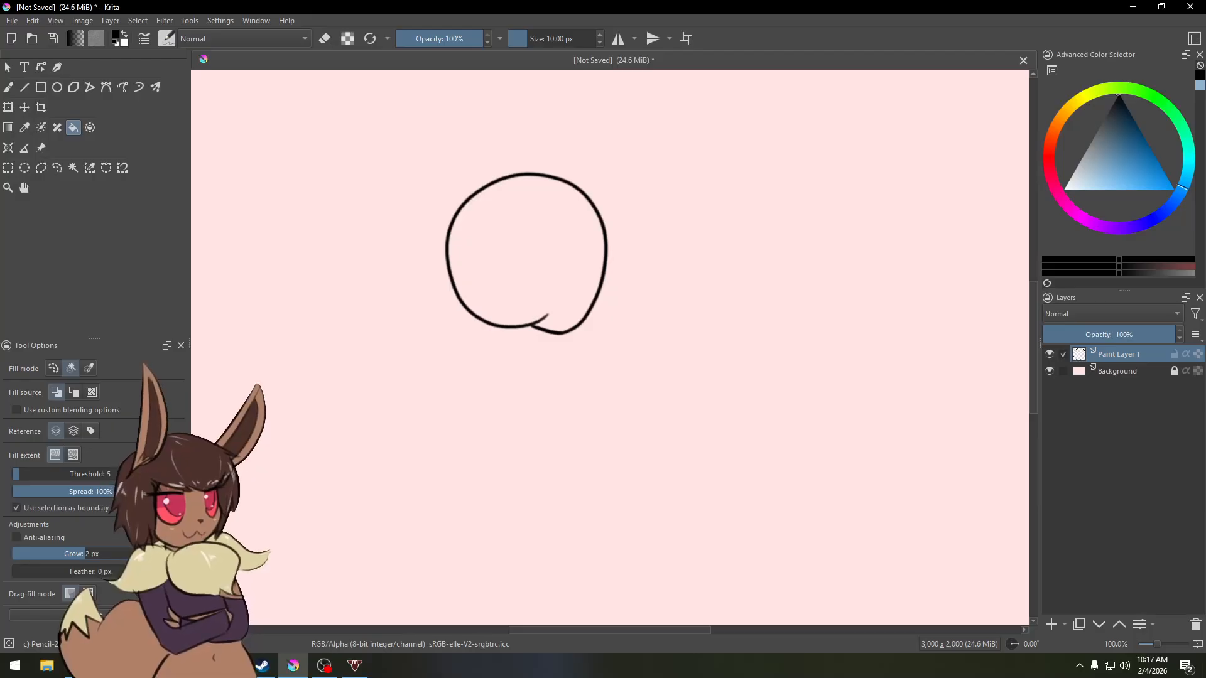
{"action": "left_click", "coordinate": [156, 551]}
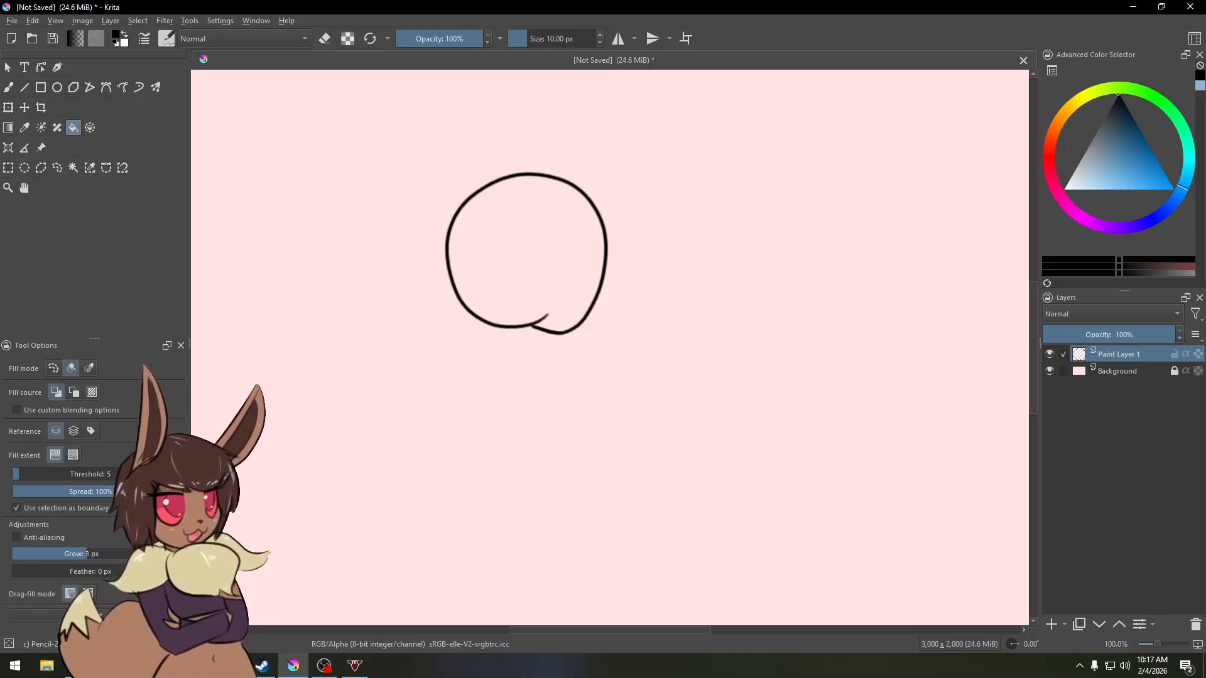
{"action": "left_click", "coordinate": [174, 568]}
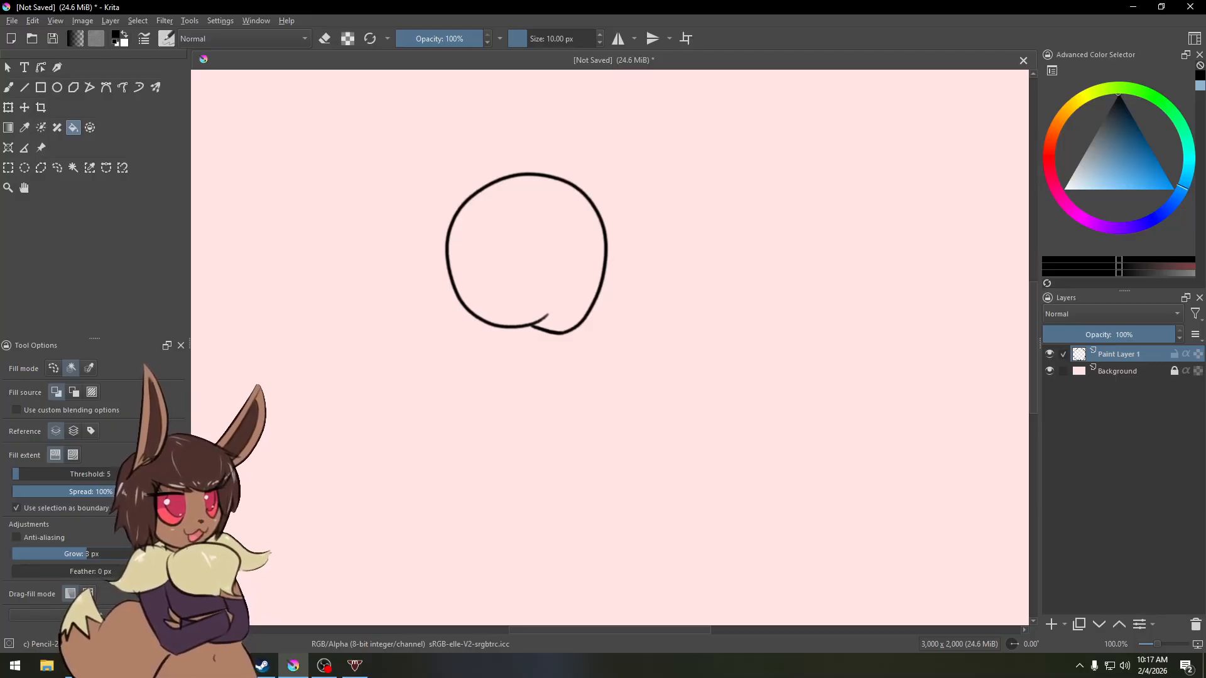
{"action": "left_click", "coordinate": [16, 538]}
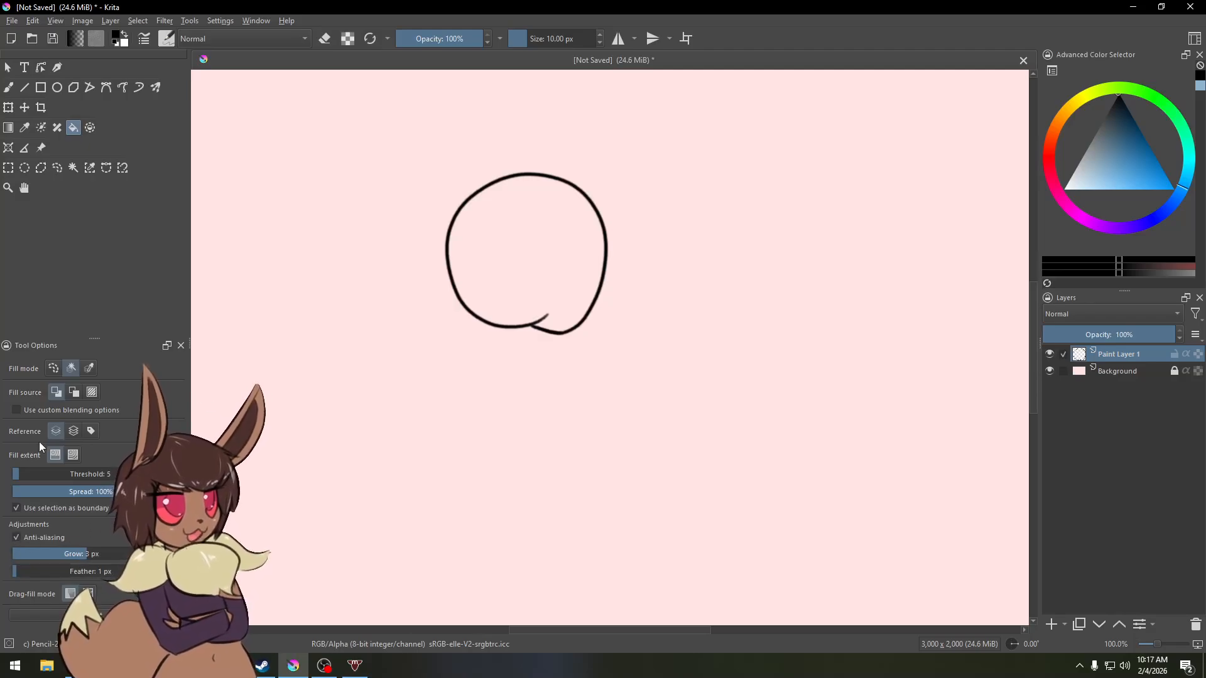
Step: Fill the inside of the round outline, then undo the fill
{"action": "left_click", "coordinate": [527, 245]}
{"action": "key", "text": "ctrl+z"}
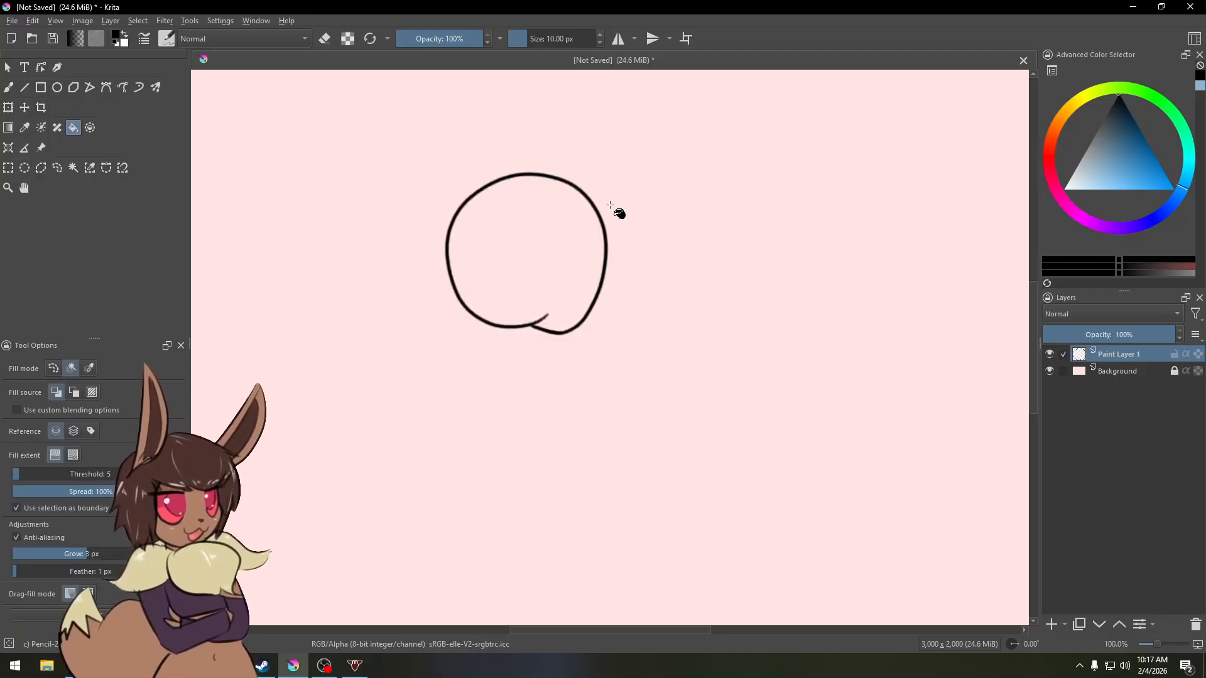
Step: Pick a light blue and fill the round outline on the line layer, then undo the fill
{"action": "left_click", "coordinate": [1112, 189]}
{"action": "left_click", "coordinate": [525, 258]}
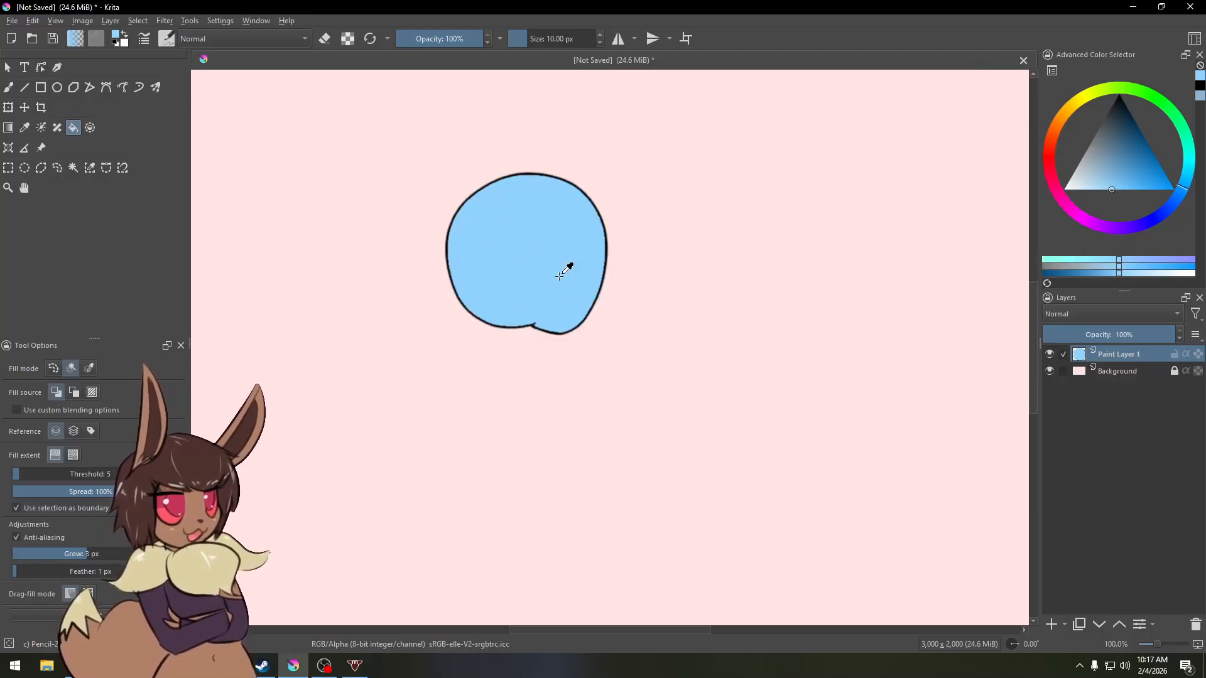
{"action": "key", "text": "ctrl+z"}
Step: Add a new paint layer above the background and set the fill tool's reference to all layers
{"action": "left_click", "coordinate": [1114, 371]}
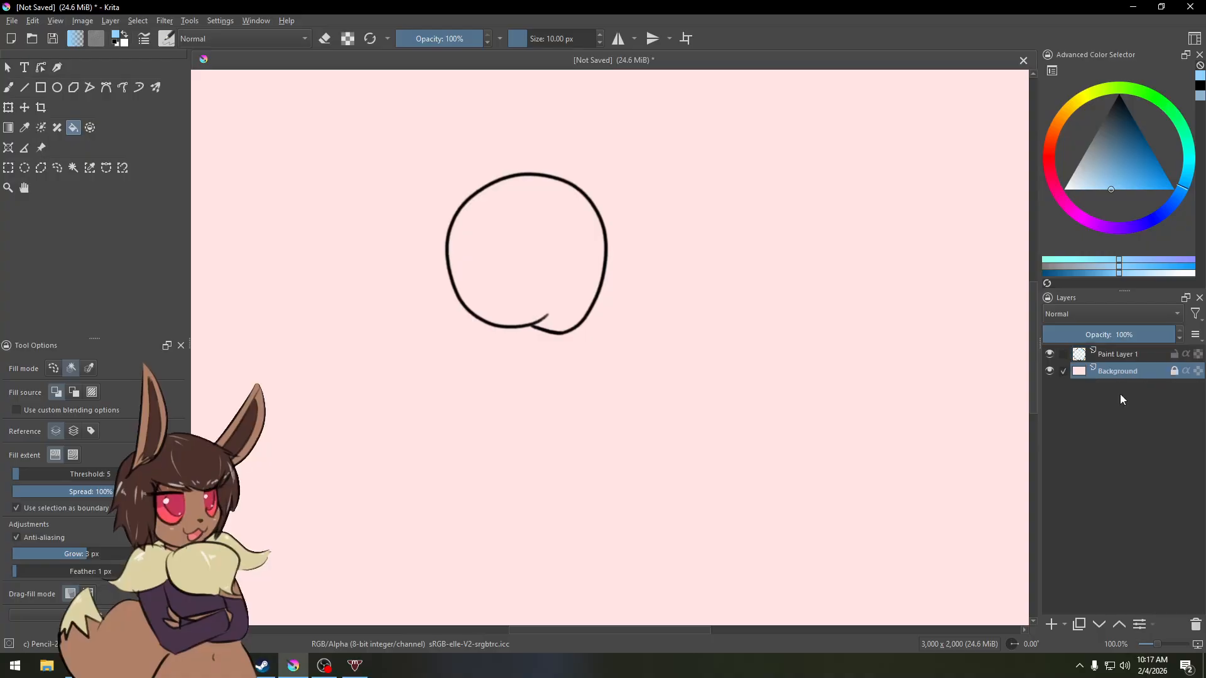
{"action": "left_click", "coordinate": [1051, 624]}
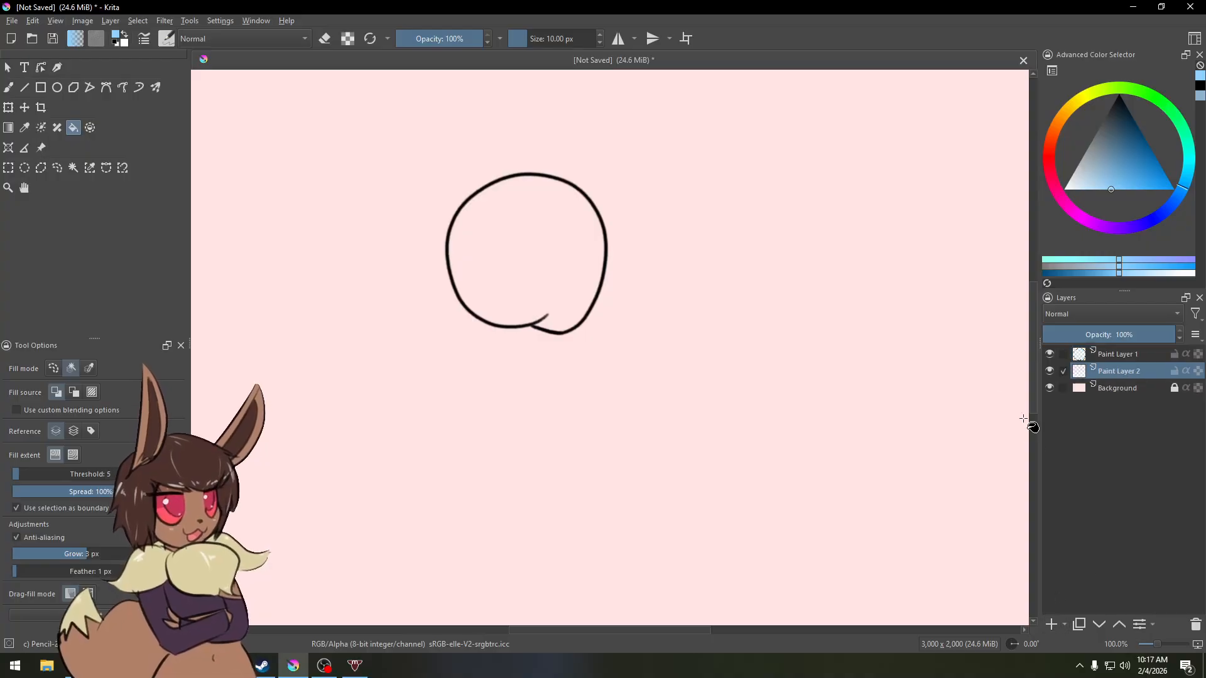
{"action": "left_click", "coordinate": [73, 433]}
{"action": "left_click", "coordinate": [55, 432]}
{"action": "left_click", "coordinate": [90, 432]}
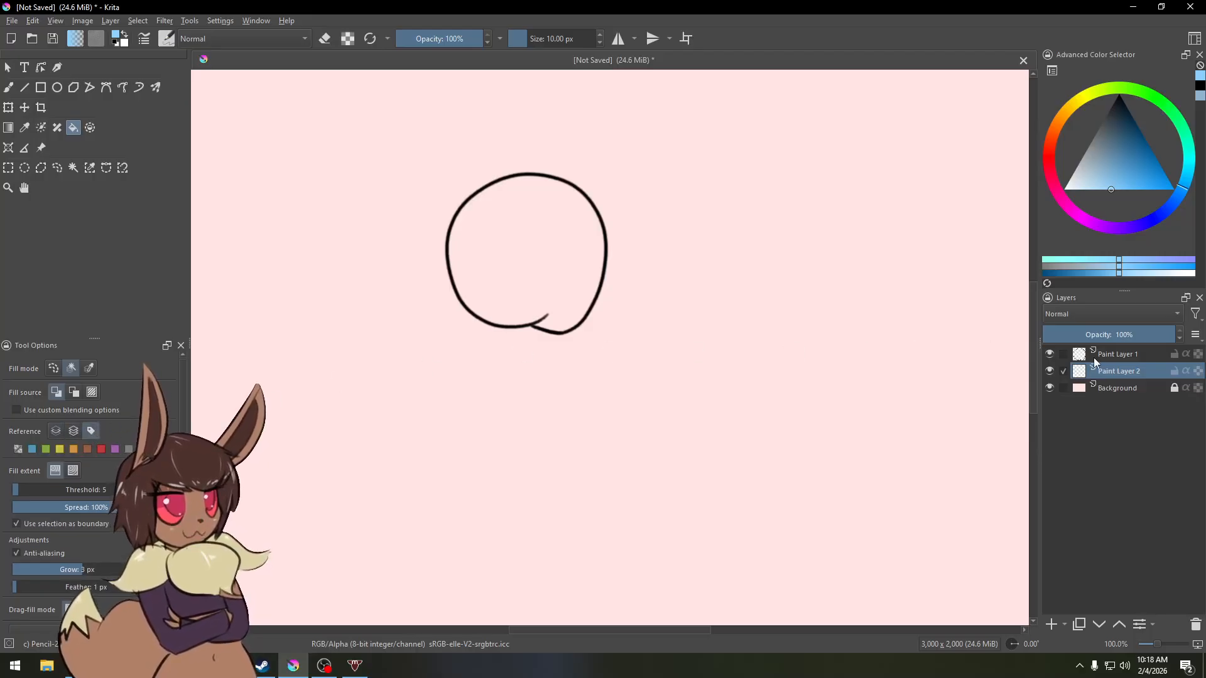
{"action": "right_click", "coordinate": [1111, 371]}
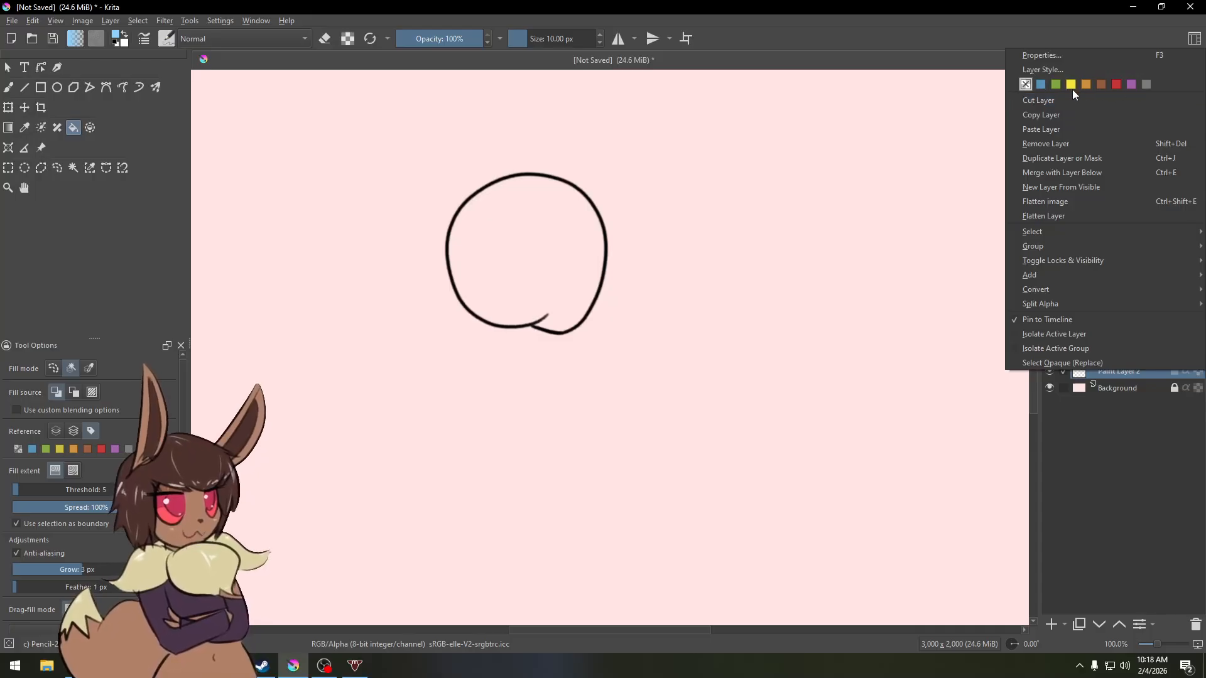
{"action": "left_click", "coordinate": [88, 431]}
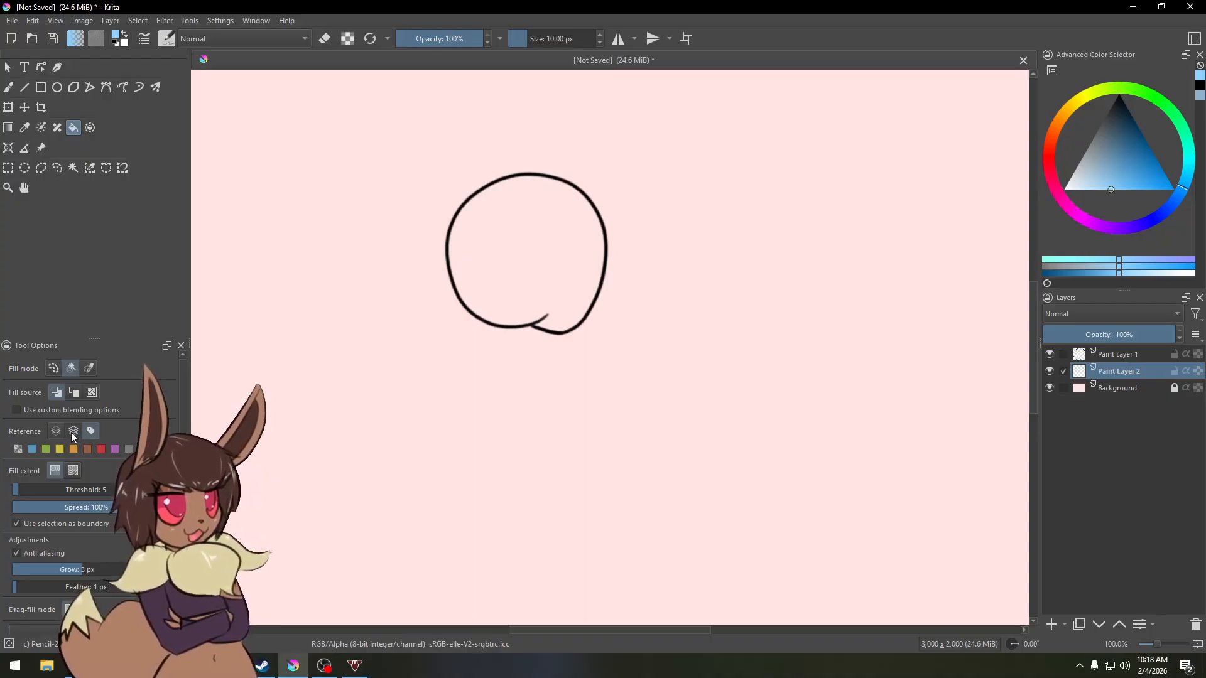
{"action": "left_click", "coordinate": [73, 434]}
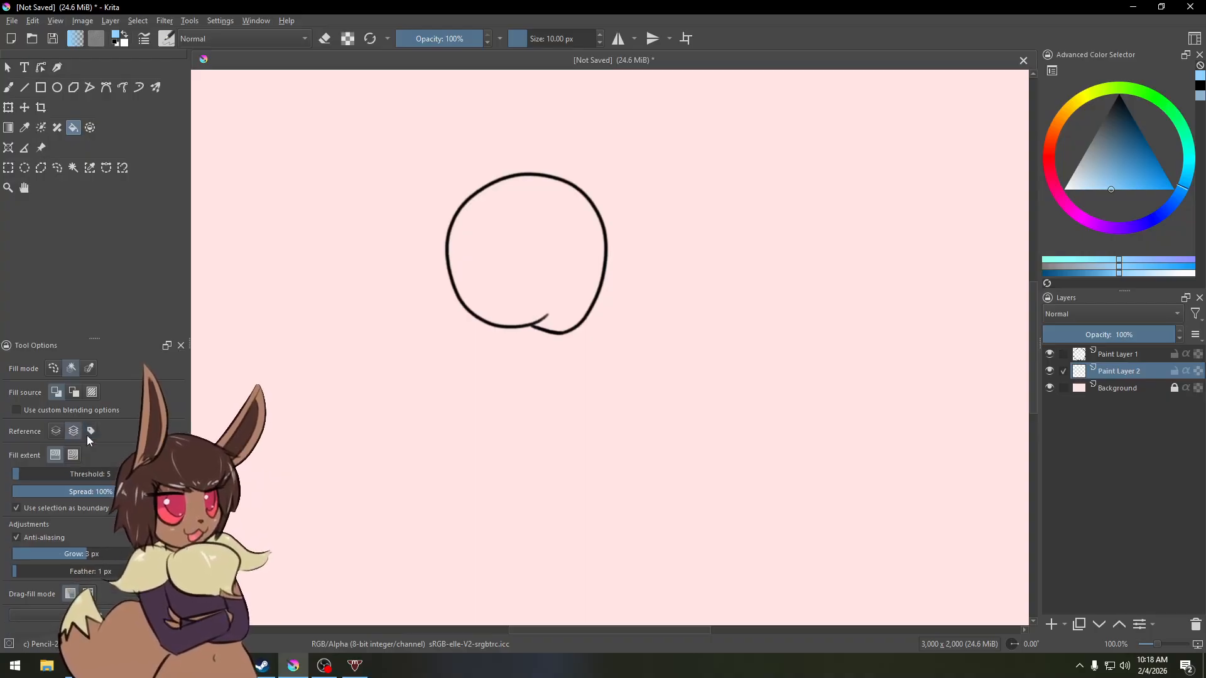
Step: Fill the outline's interior with light blue on the new layer, inspect the fill edge up close, then undo the fill
{"action": "left_click", "coordinate": [538, 255]}
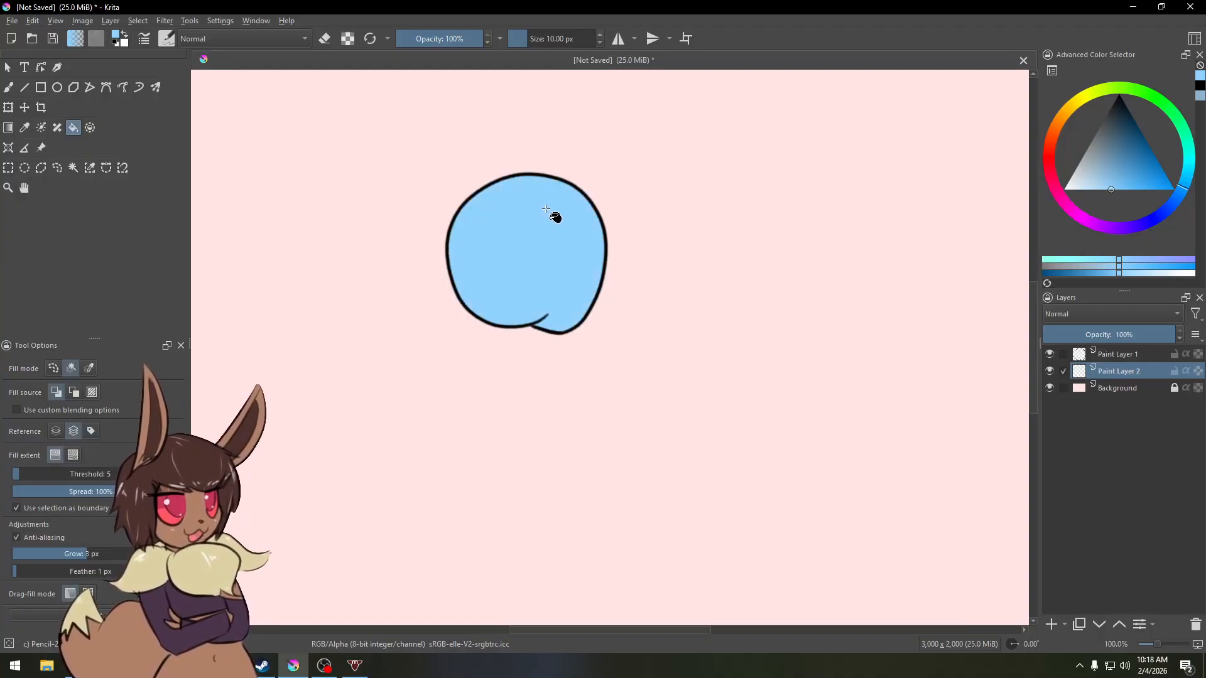
{"action": "left_click_drag", "start_coordinate": [556, 191], "coordinate": [578, 249]}
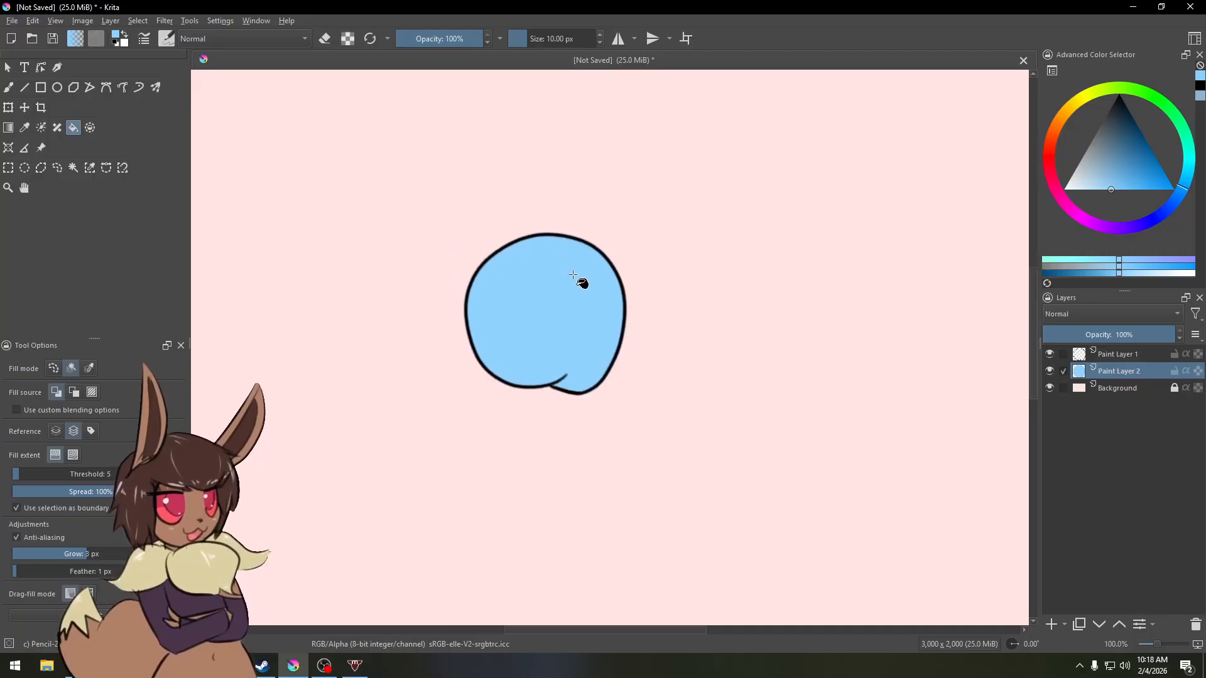
{"action": "scroll", "coordinate": [573, 275], "scroll_direction": "up", "scroll_amount": 6}
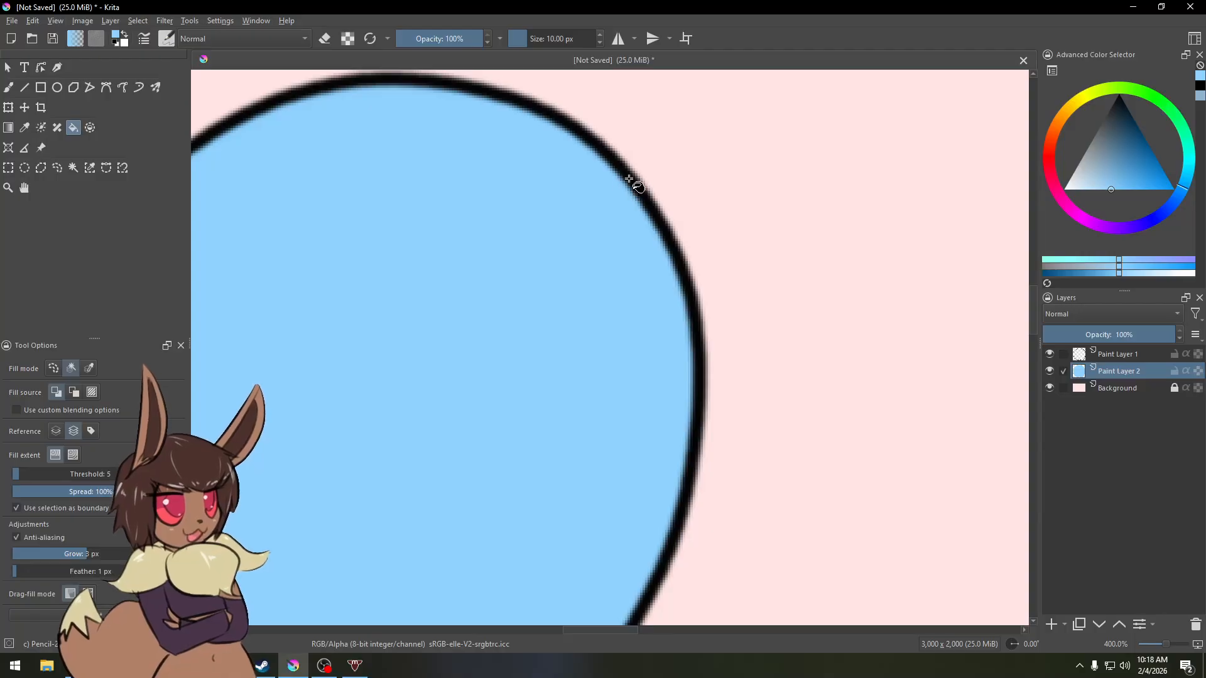
{"action": "left_click_drag", "start_coordinate": [503, 291], "coordinate": [642, 291]}
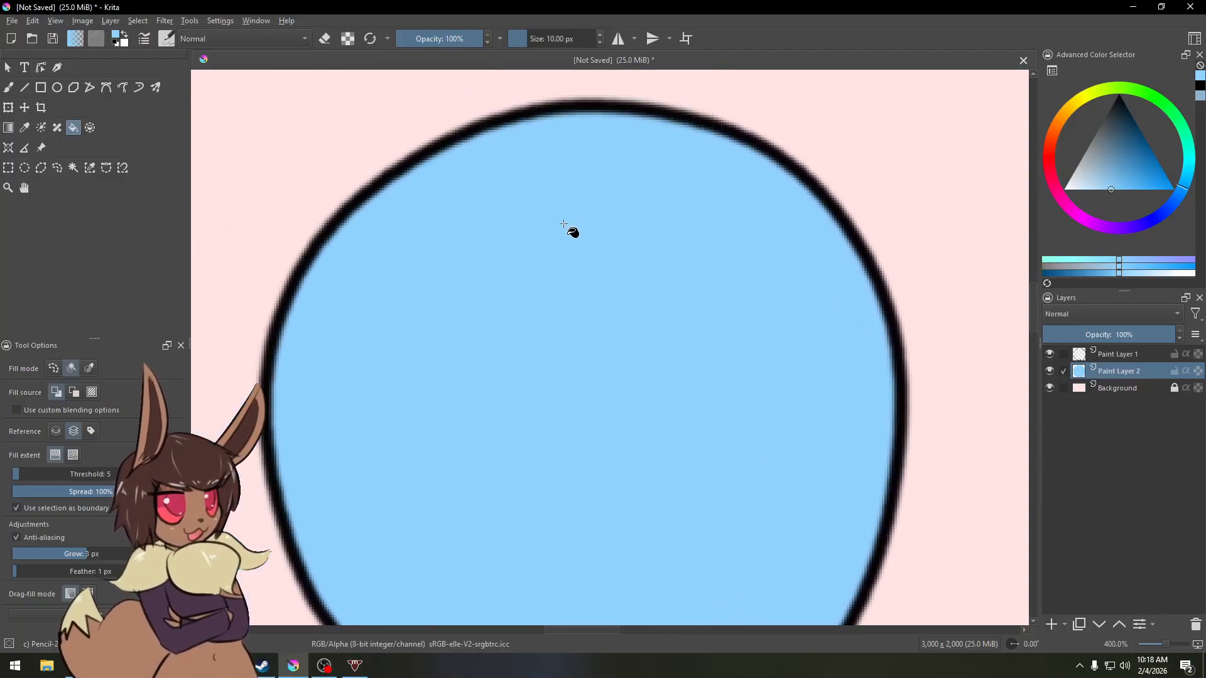
{"action": "scroll", "coordinate": [564, 224], "scroll_direction": "down", "scroll_amount": 5}
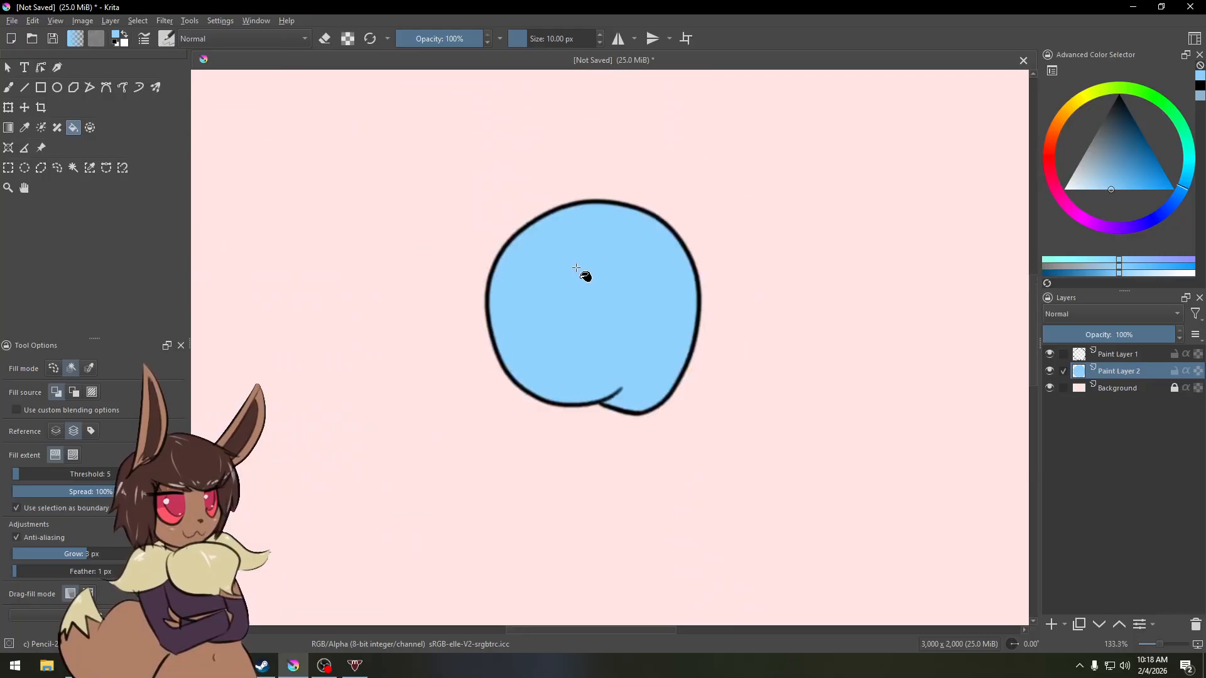
{"action": "scroll", "coordinate": [576, 269], "scroll_direction": "down", "scroll_amount": 1}
{"action": "key", "text": "ctrl+z"}
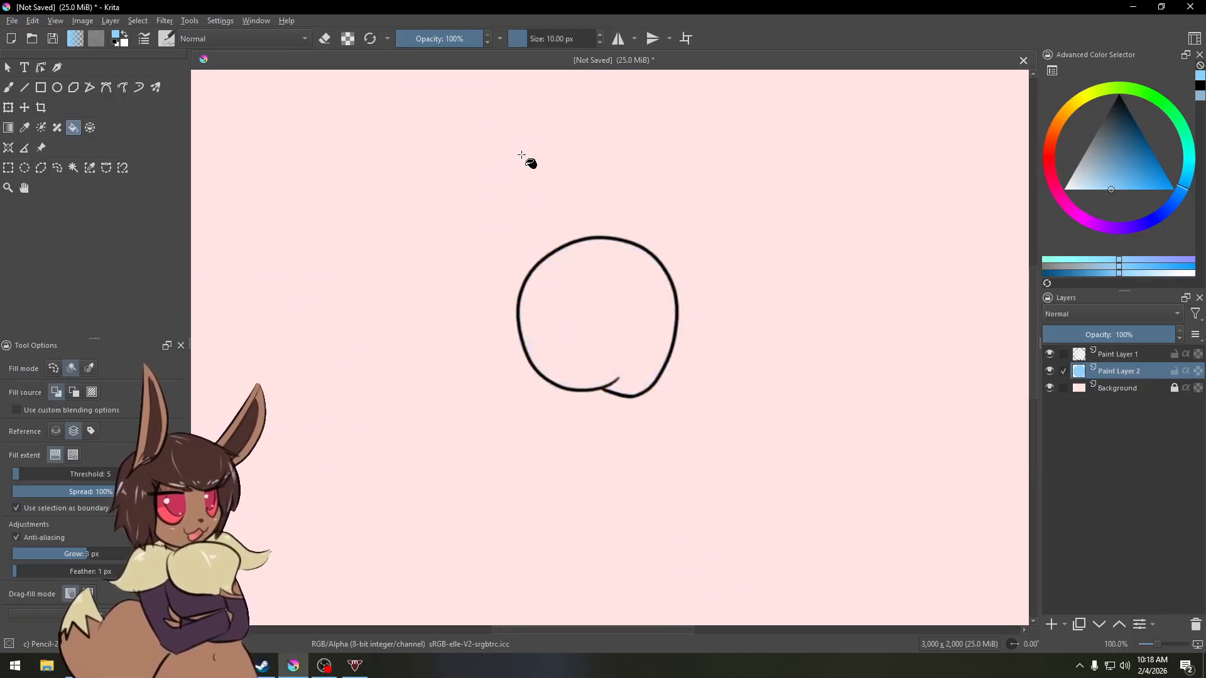
Step: Switch to the Contiguous Selection tool and redo the light blue fill
{"action": "left_click", "coordinate": [72, 168]}
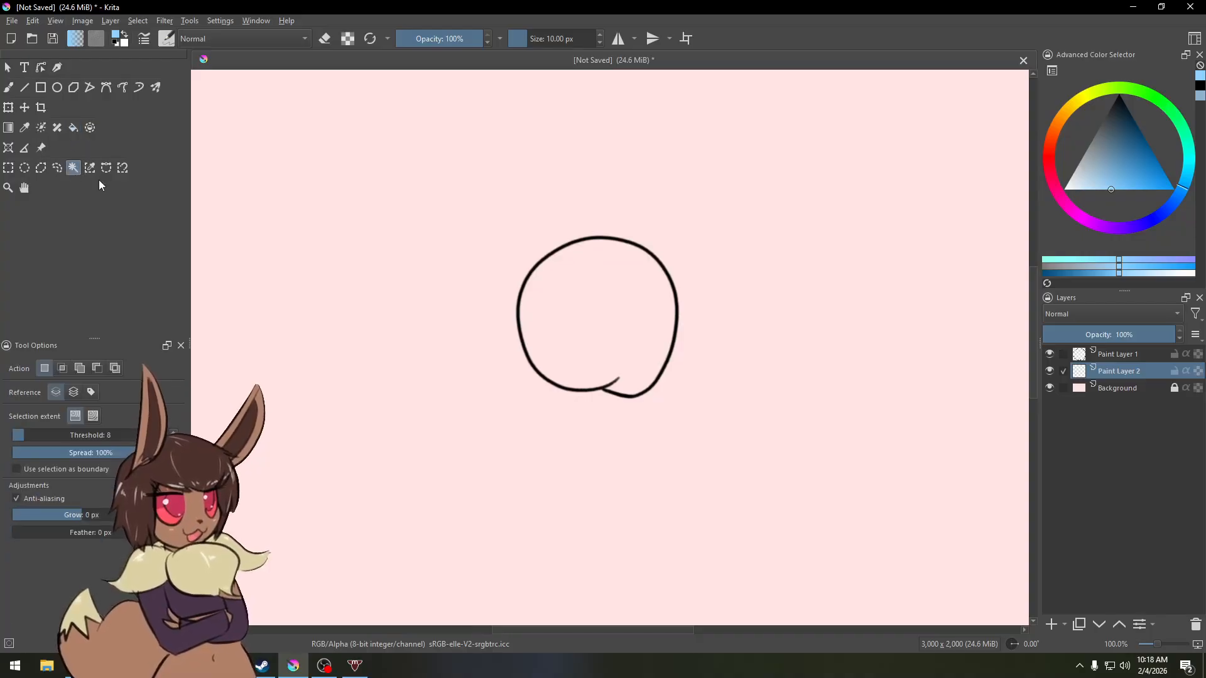
{"action": "key", "text": "ctrl+z"}
{"action": "key", "text": "ctrl+shift+z"}
{"action": "key", "text": "ctrl+shift+z"}
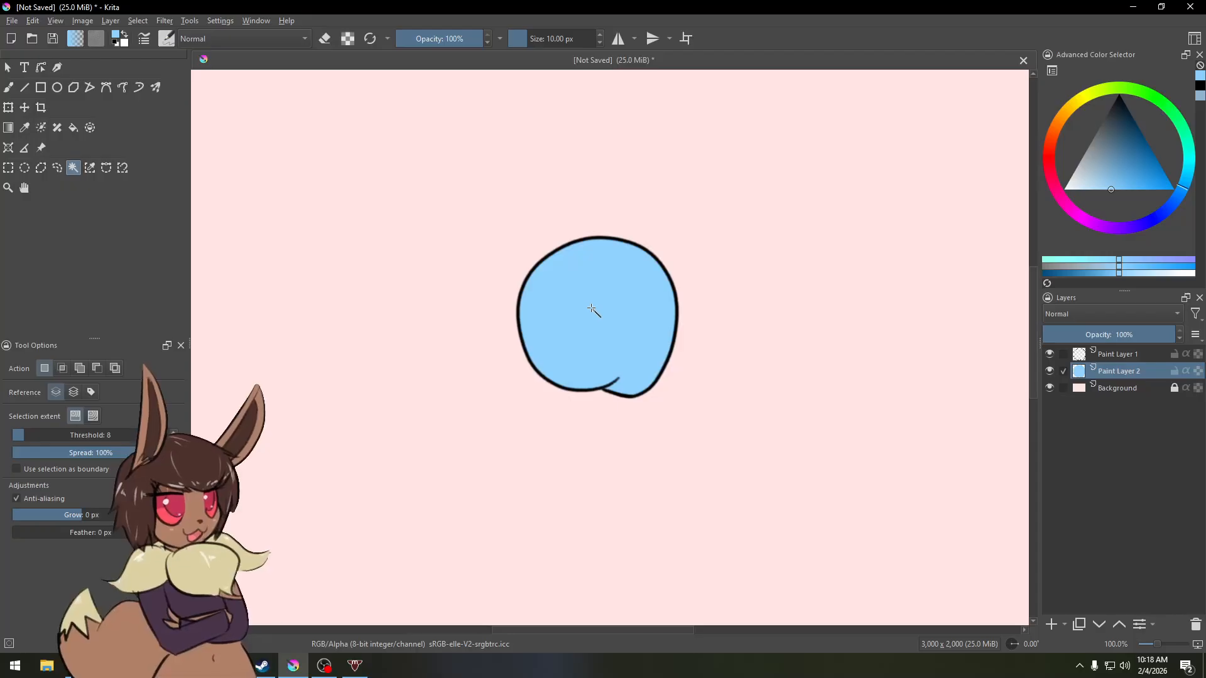
Step: Set the Contiguous Selection reference to all layers with 2 px grow, select the shape's interior, then deselect
{"action": "key", "text": "ctrl+shift+a"}
{"action": "left_click", "coordinate": [74, 393]}
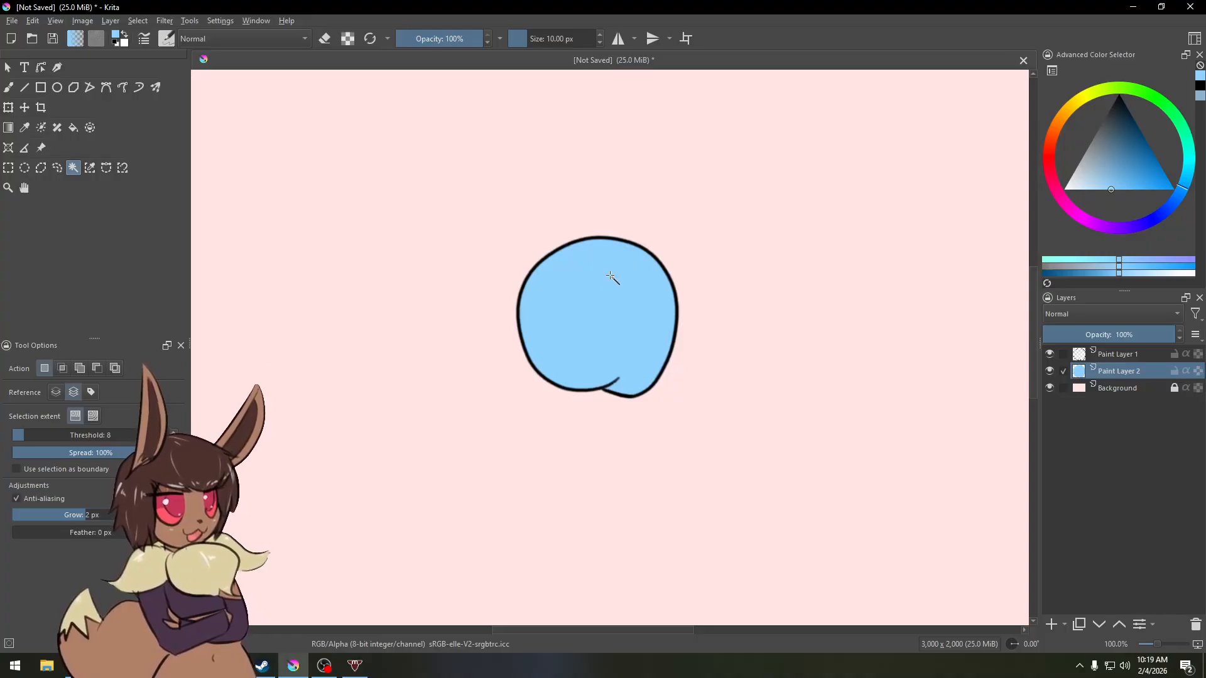
{"action": "left_click", "coordinate": [594, 314]}
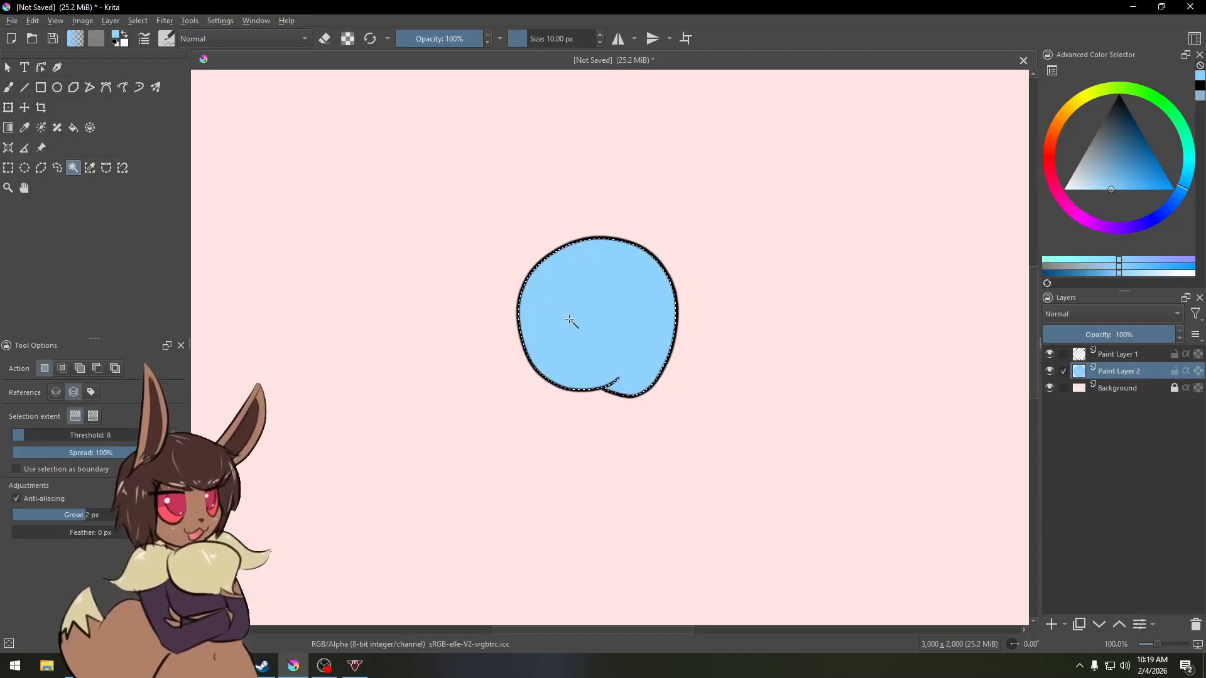
{"action": "key", "text": "ctrl+shift+a"}
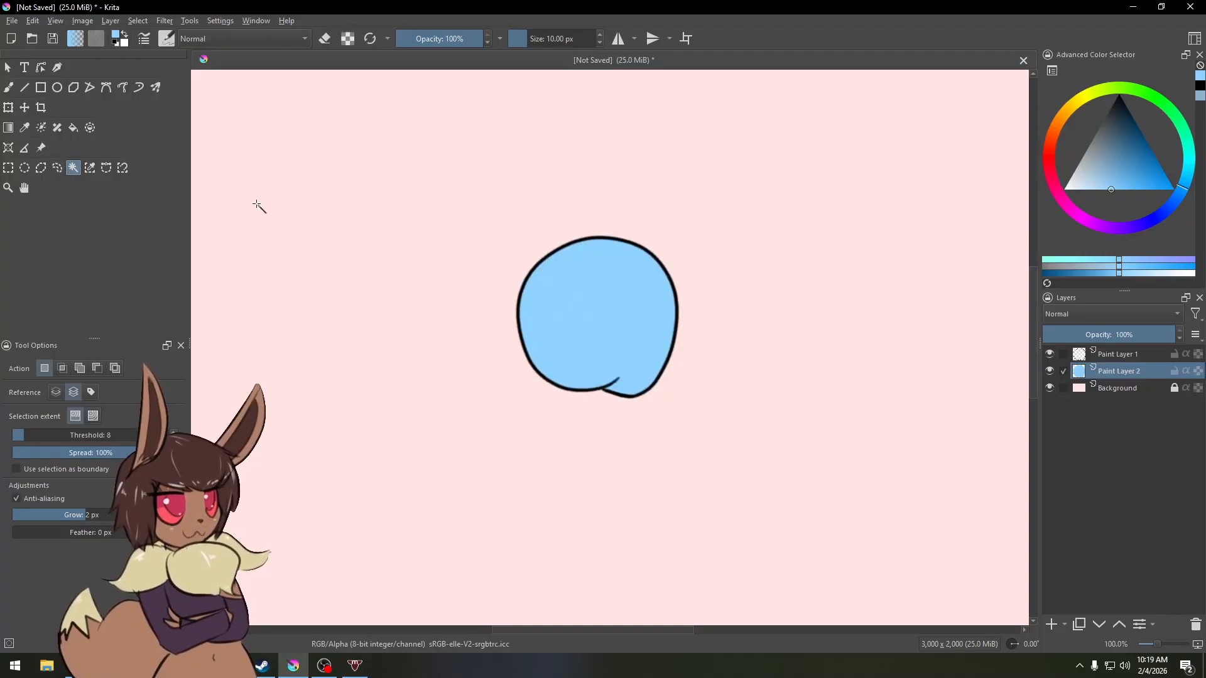
Step: Switch to the black pencil brush and draw an inner circle inside the blue shape, redrawing it once
{"action": "key", "text": "b"}
{"action": "right_click", "coordinate": [598, 284]}
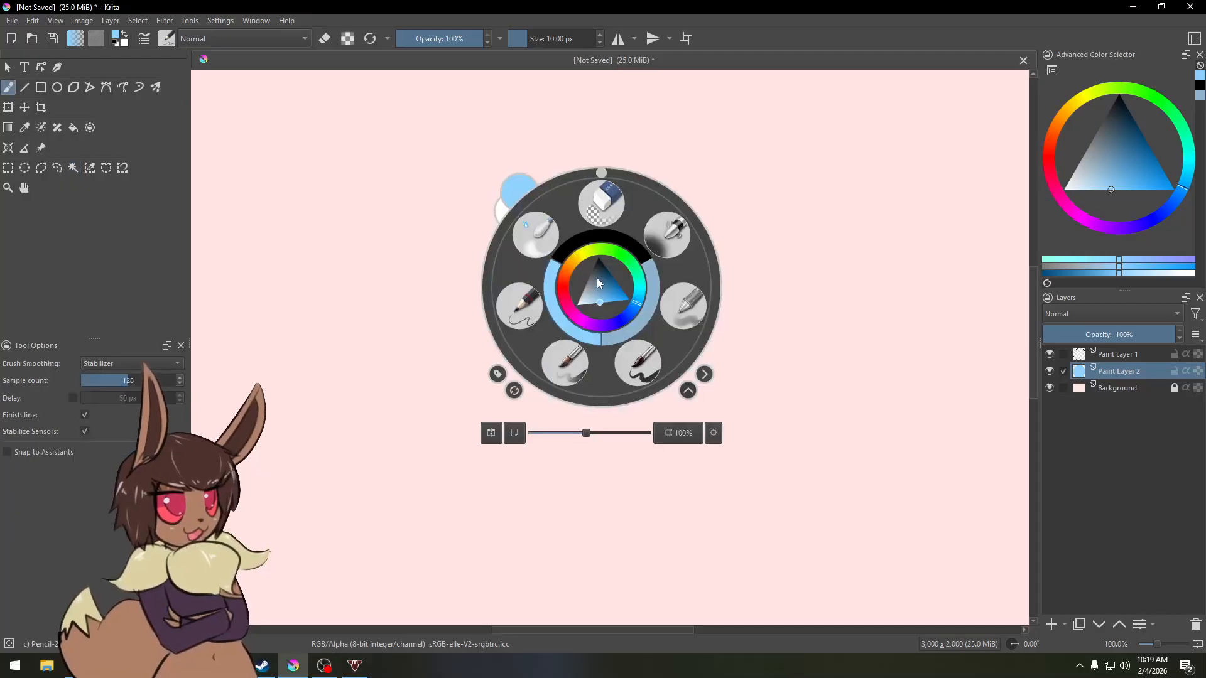
{"action": "left_click", "coordinate": [541, 323]}
{"action": "left_click", "coordinate": [1118, 96]}
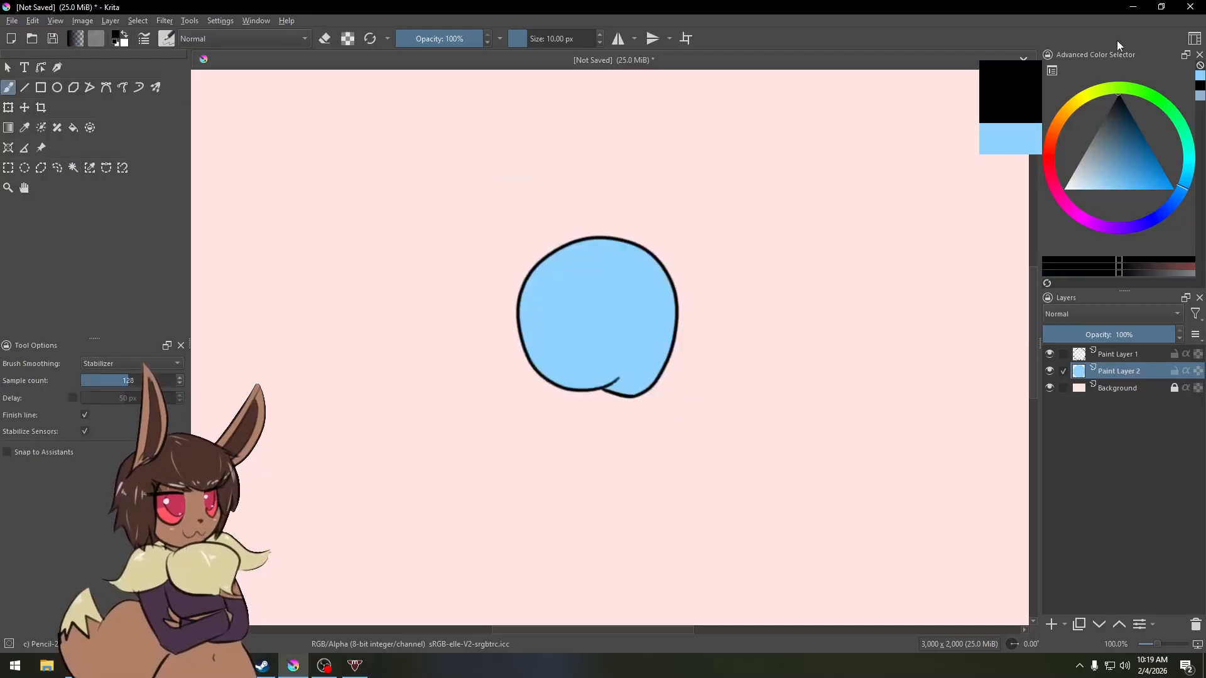
{"action": "mouse_move", "coordinate": [624, 330]}
{"action": "left_mouse_down"}
{"action": "mouse_move", "coordinate": [600, 261]}
{"action": "mouse_move", "coordinate": [601, 321]}
{"action": "left_mouse_up"}
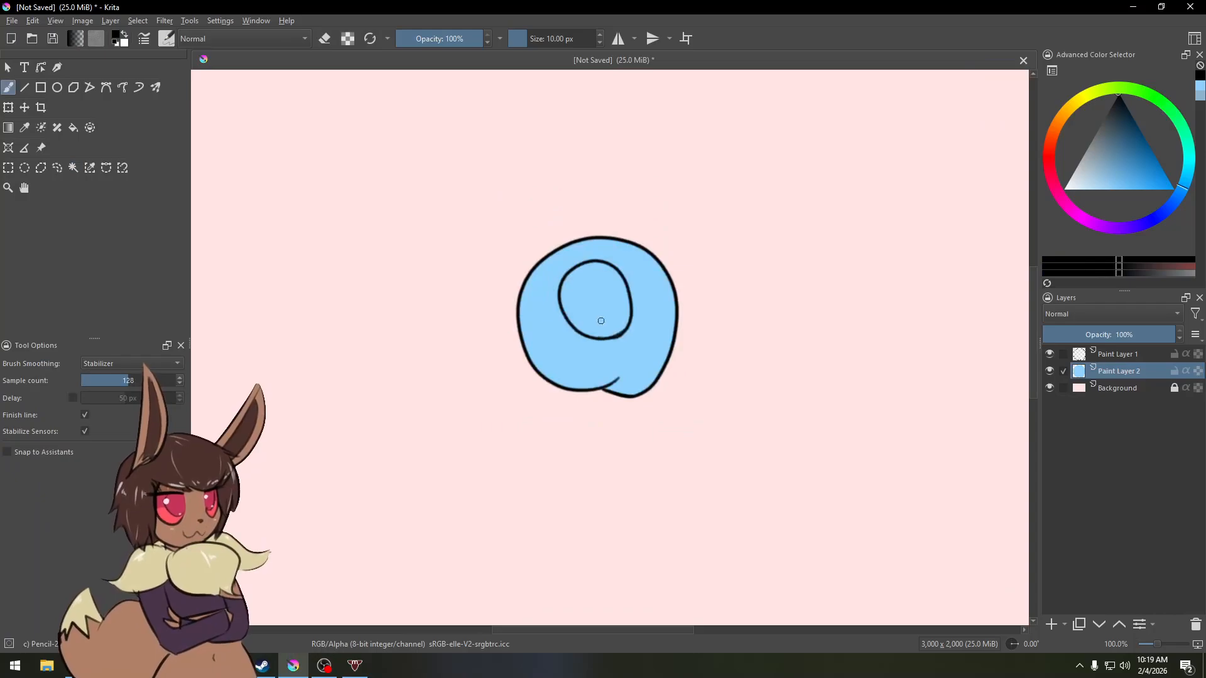
{"action": "key", "text": "ctrl+z"}
{"action": "left_click_drag", "start_coordinate": [608, 266], "coordinate": [619, 314]}
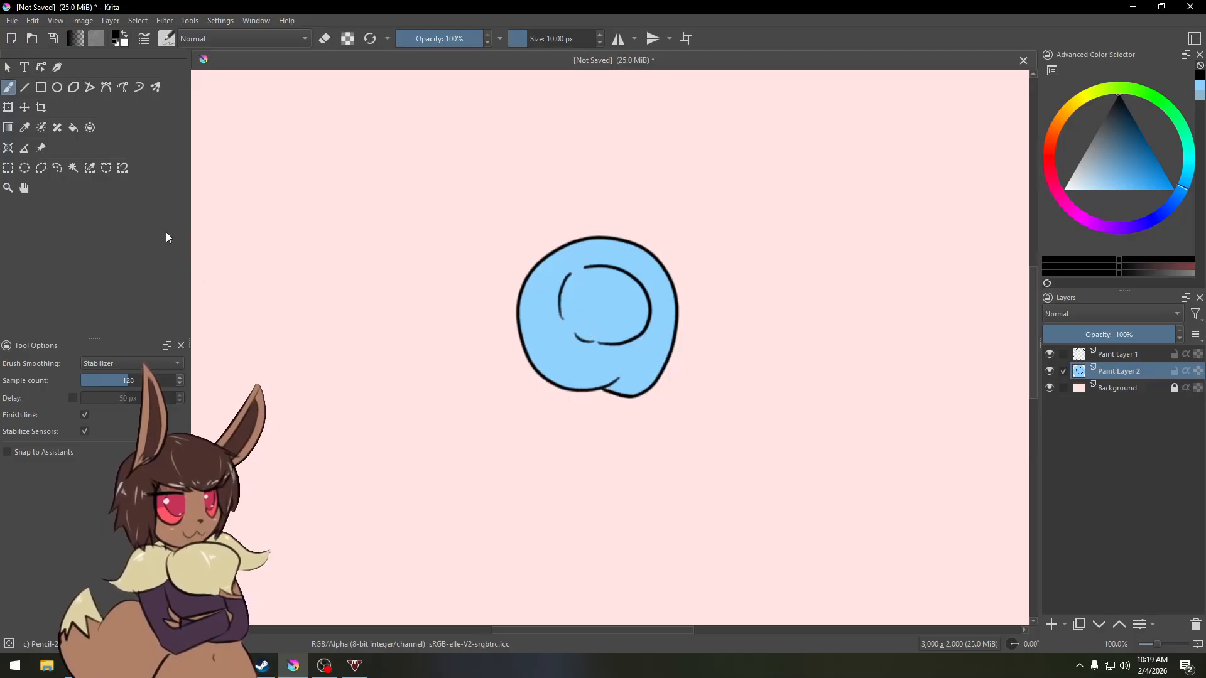
Step: Freehand-select the inner circle and airbrush a darker blue inside it with the brush about 84 px
{"action": "left_click", "coordinate": [56, 168]}
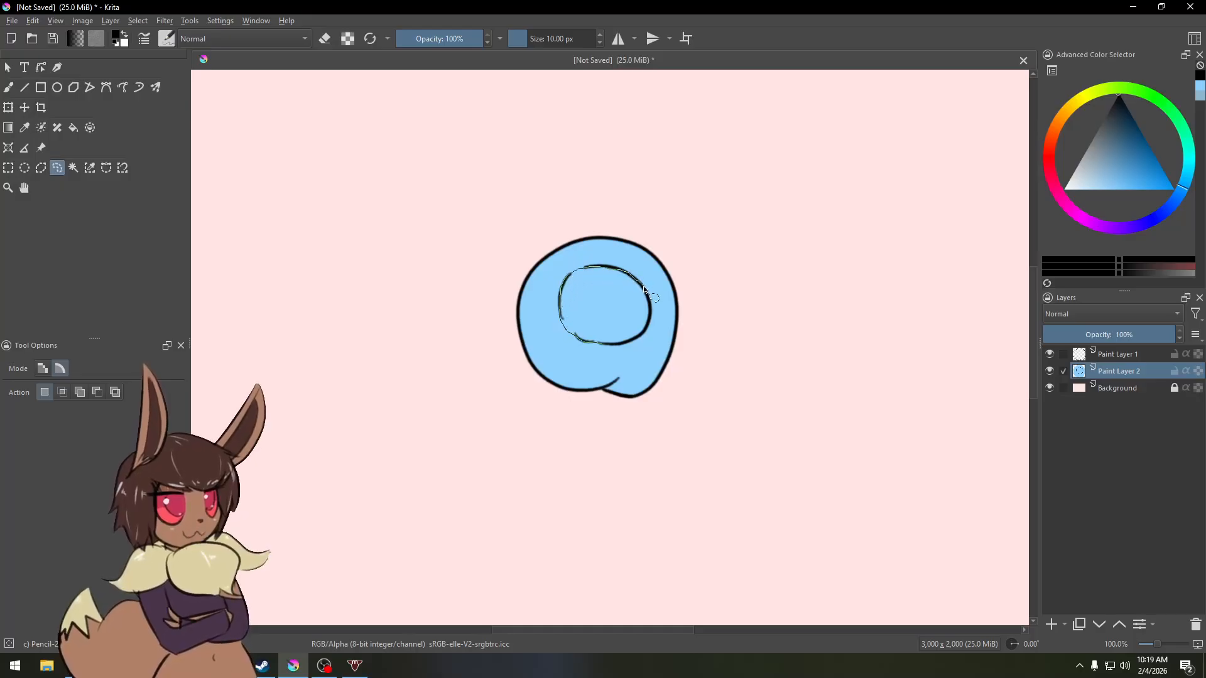
{"action": "mouse_move", "coordinate": [651, 320]}
{"action": "left_mouse_down"}
{"action": "mouse_move", "coordinate": [635, 341]}
{"action": "mouse_move", "coordinate": [601, 343]}
{"action": "mouse_move", "coordinate": [551, 268]}
{"action": "left_mouse_up"}
{"action": "key", "text": "b"}
{"action": "right_click", "coordinate": [488, 244]}
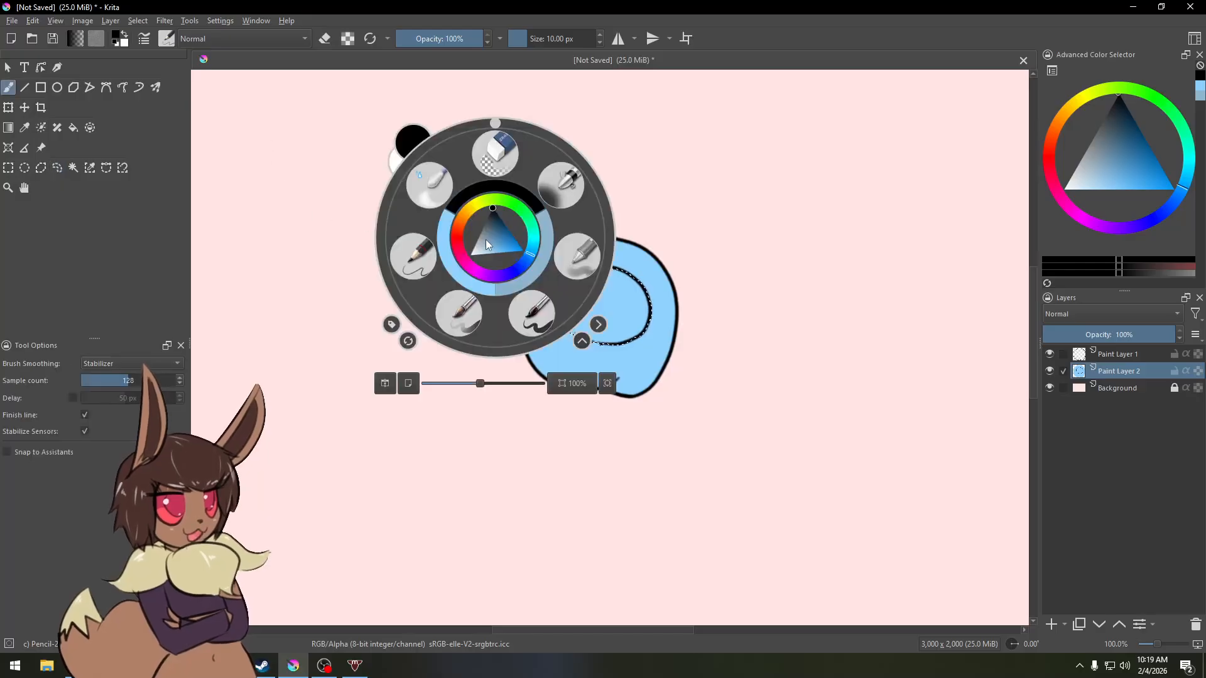
{"action": "left_click", "coordinate": [561, 184]}
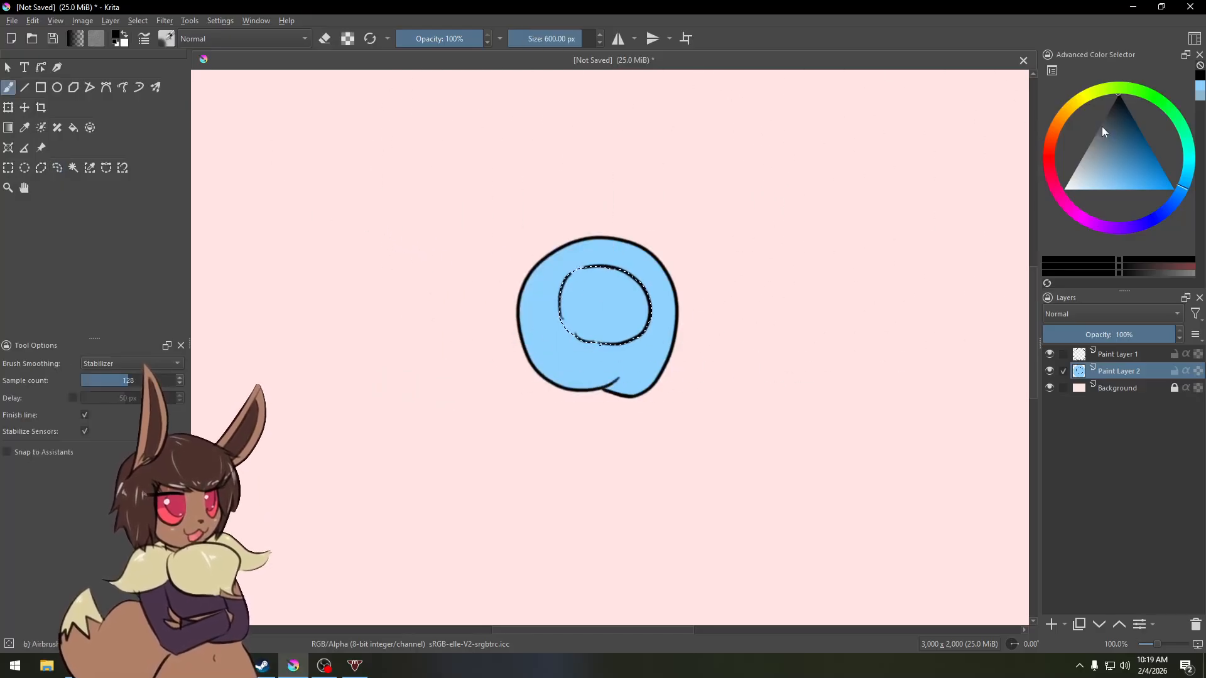
{"action": "left_click", "coordinate": [1171, 203]}
{"action": "left_click", "coordinate": [1119, 176]}
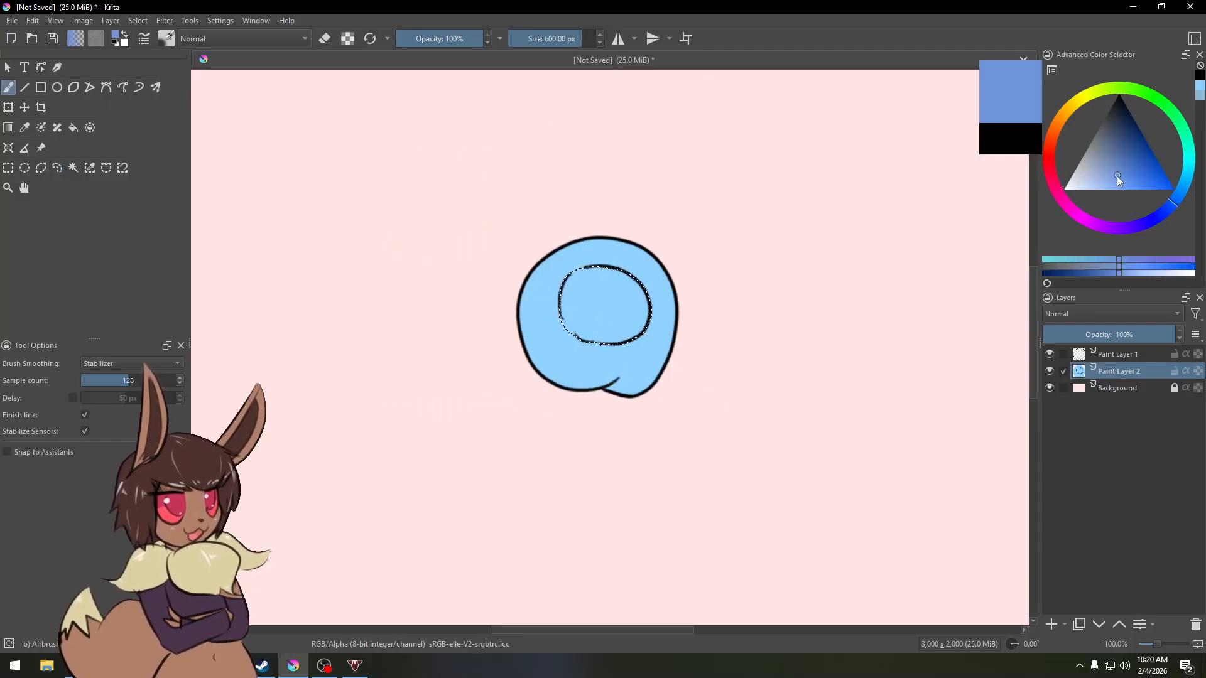
{"action": "left_click_drag", "start_coordinate": [421, 287], "coordinate": [302, 287]}
{"action": "mouse_move", "coordinate": [638, 255]}
{"action": "left_mouse_down"}
{"action": "mouse_move", "coordinate": [594, 255]}
{"action": "mouse_move", "coordinate": [668, 277]}
{"action": "mouse_move", "coordinate": [669, 330]}
{"action": "mouse_move", "coordinate": [625, 284]}
{"action": "mouse_move", "coordinate": [573, 274]}
{"action": "mouse_move", "coordinate": [626, 275]}
{"action": "mouse_move", "coordinate": [662, 329]}
{"action": "mouse_move", "coordinate": [636, 356]}
{"action": "mouse_move", "coordinate": [566, 342]}
{"action": "mouse_move", "coordinate": [546, 316]}
{"action": "mouse_move", "coordinate": [565, 337]}
{"action": "mouse_move", "coordinate": [619, 346]}
{"action": "mouse_move", "coordinate": [658, 280]}
{"action": "mouse_move", "coordinate": [660, 316]}
{"action": "mouse_move", "coordinate": [644, 334]}
{"action": "mouse_move", "coordinate": [554, 330]}
{"action": "mouse_move", "coordinate": [558, 261]}
{"action": "mouse_move", "coordinate": [571, 332]}
{"action": "mouse_move", "coordinate": [563, 261]}
{"action": "mouse_move", "coordinate": [551, 302]}
{"action": "left_mouse_up"}
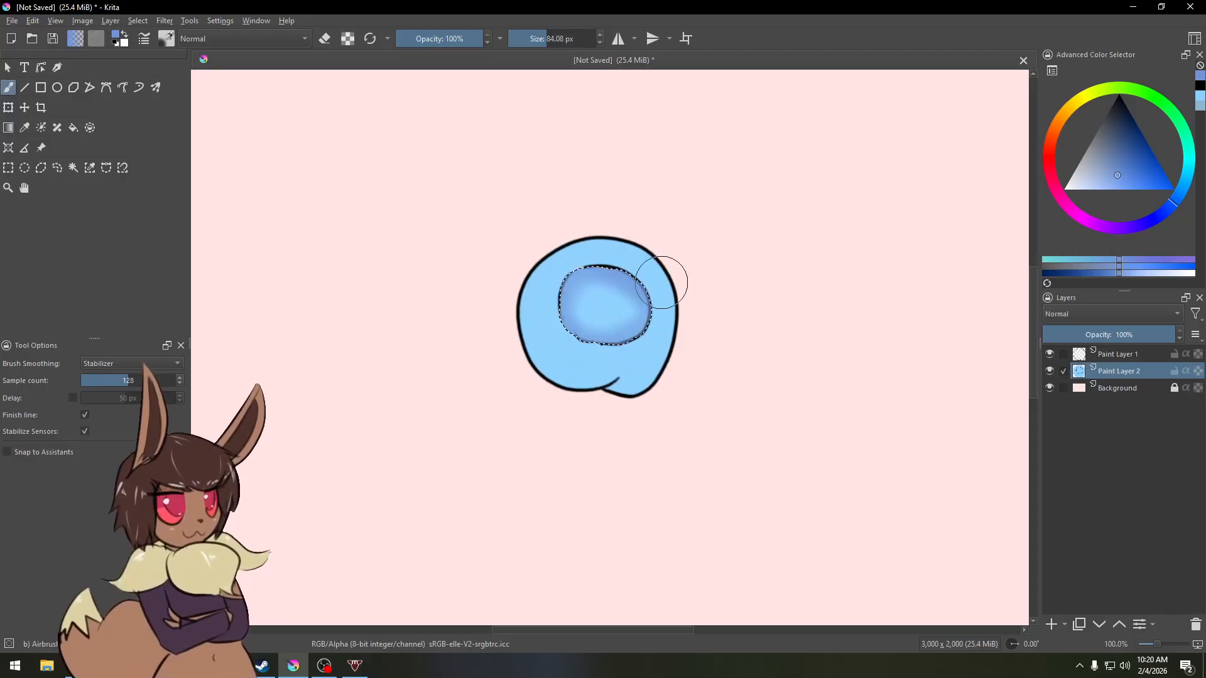
Step: Deselect and reselect, then undo the airbrush shading and selection
{"action": "key", "text": "ctrl+shift+a"}
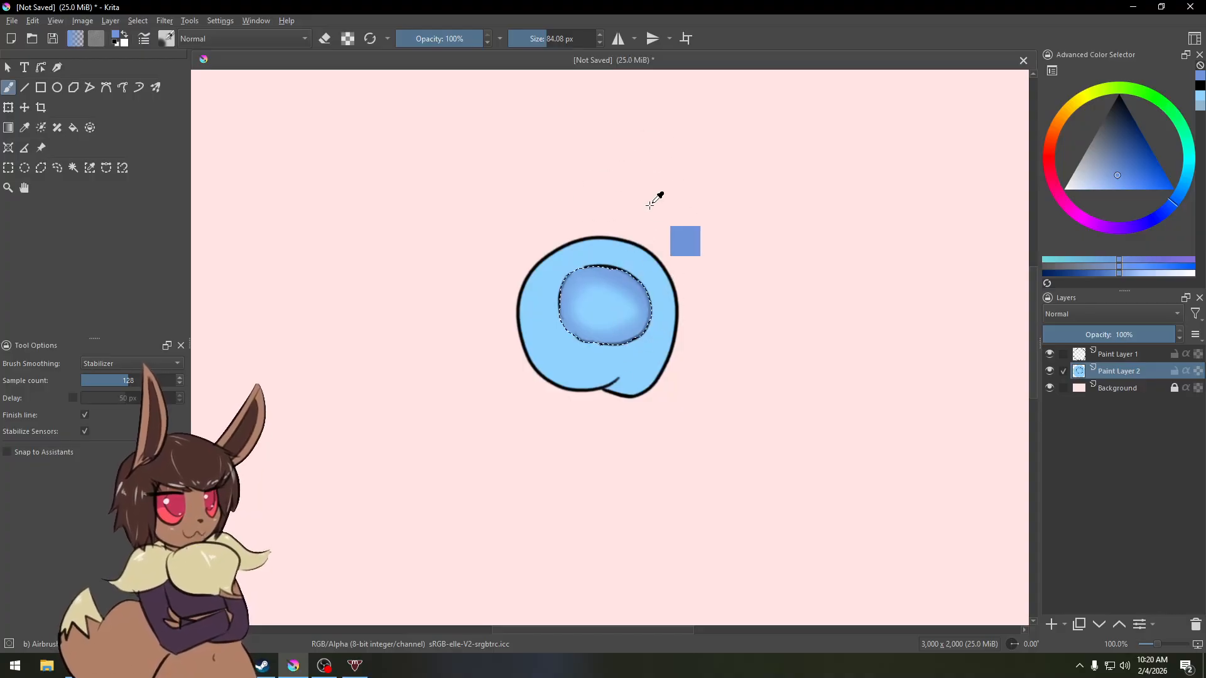
{"action": "key", "text": "ctrl+shift+d"}
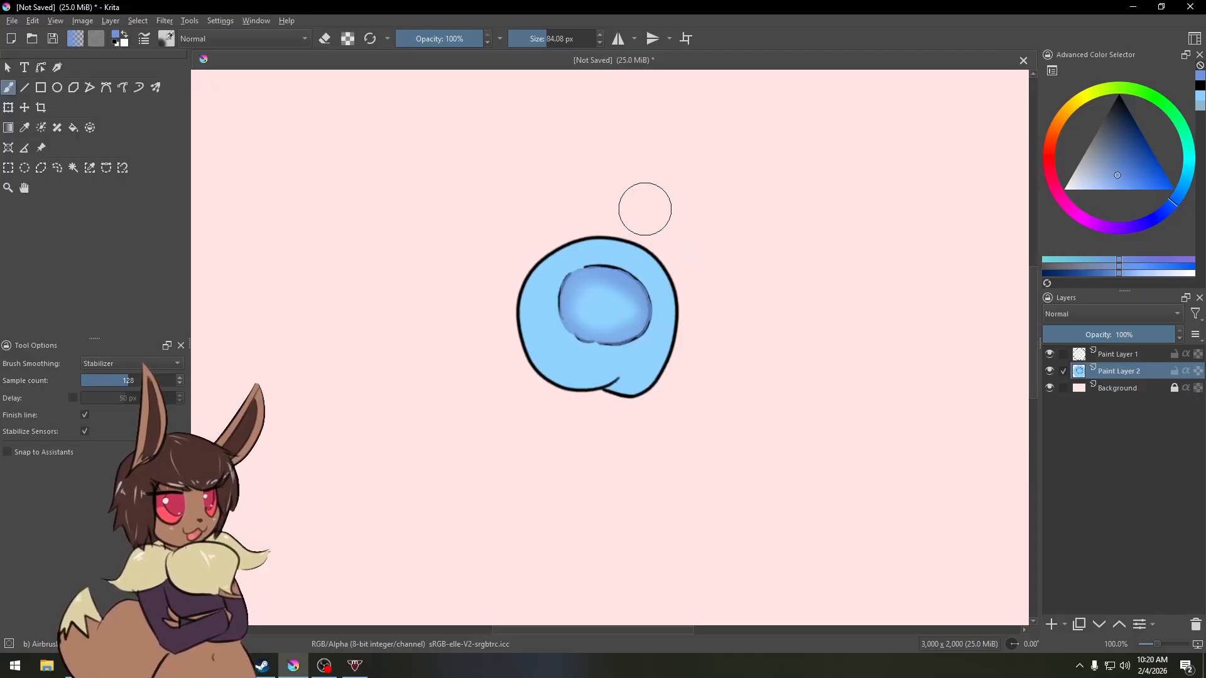
{"action": "key", "text": "ctrl+z"}
{"action": "key", "text": "ctrl+z"}
{"action": "key", "text": "ctrl+z"}
{"action": "key", "text": "ctrl+z"}
{"action": "key", "text": "ctrl+z"}
{"action": "key", "text": "ctrl+z"}
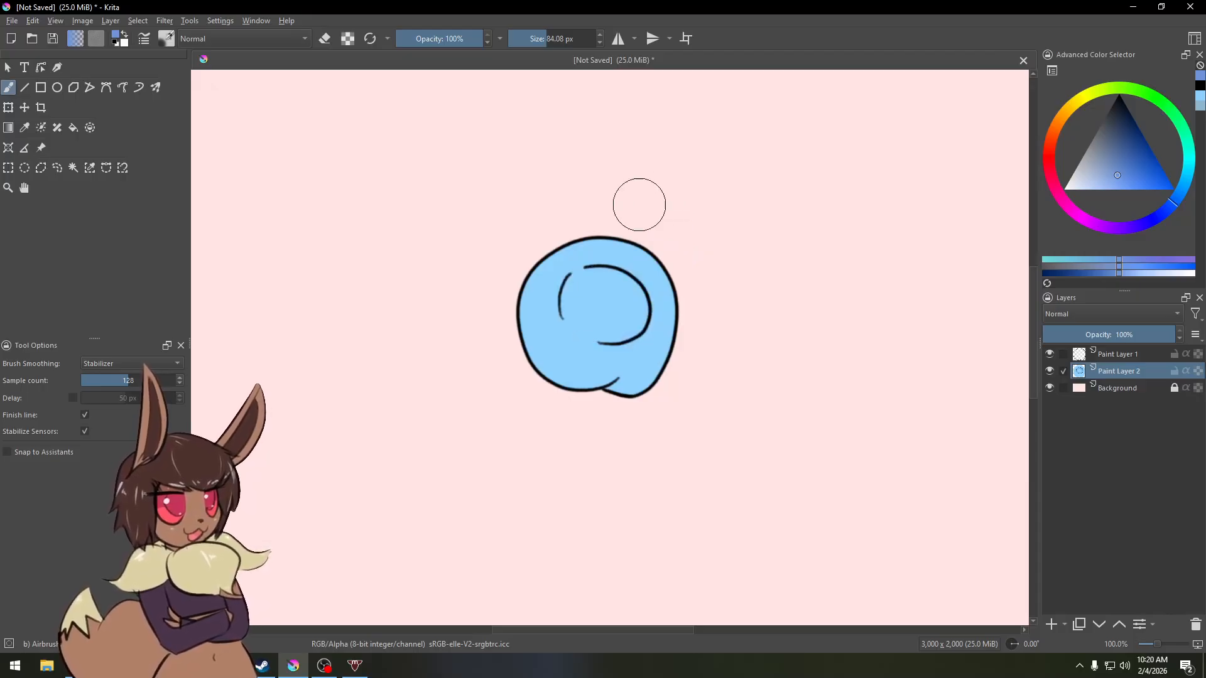
Step: Switch back to the pencil with default black, select the line layer, and draw an inner circle on it
{"action": "right_click", "coordinate": [588, 251]}
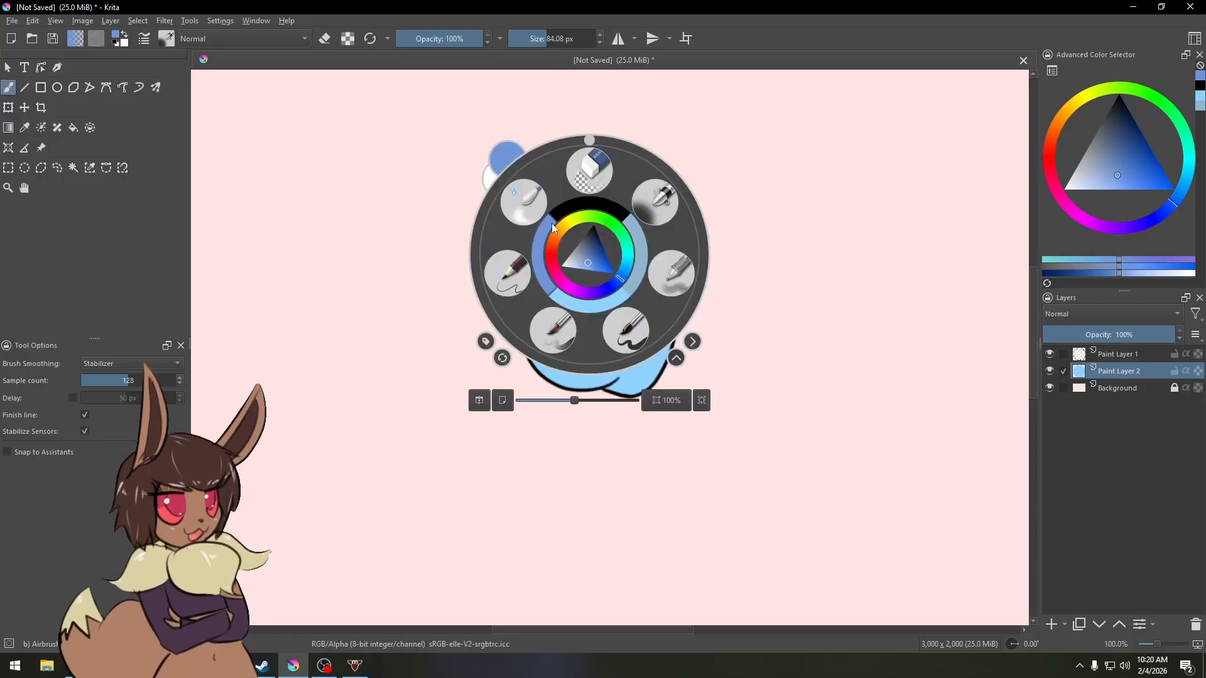
{"action": "left_click", "coordinate": [511, 274]}
{"action": "key", "text": "d"}
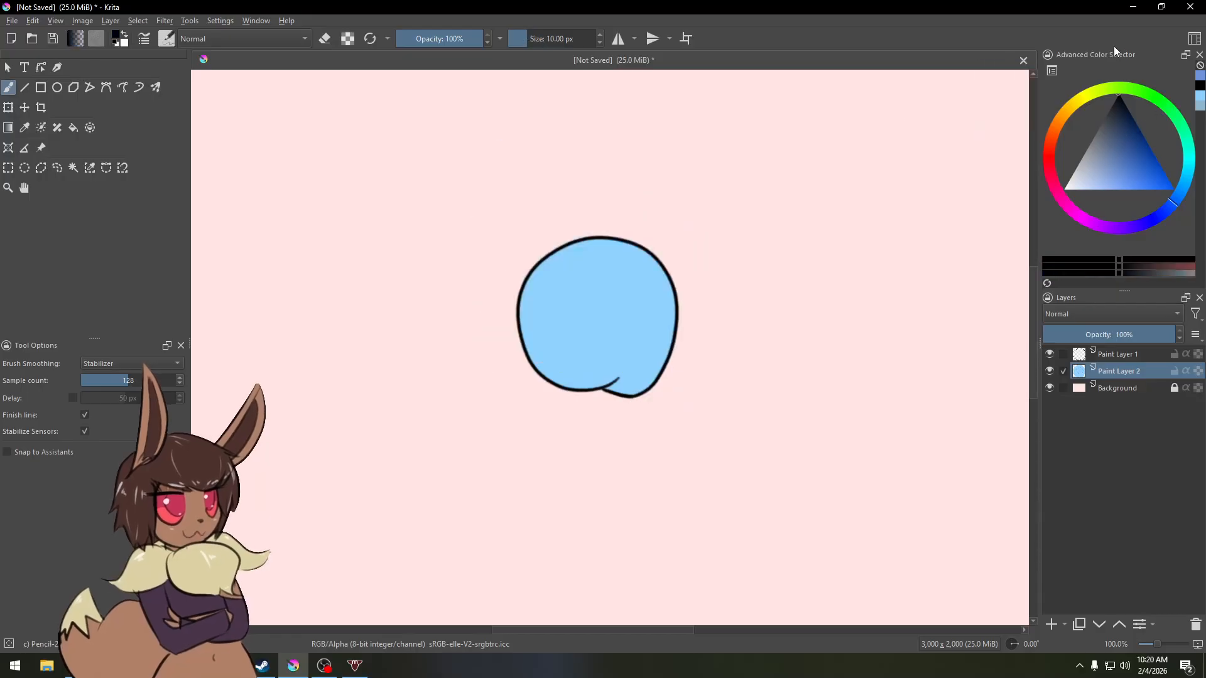
{"action": "left_click", "coordinate": [1131, 355]}
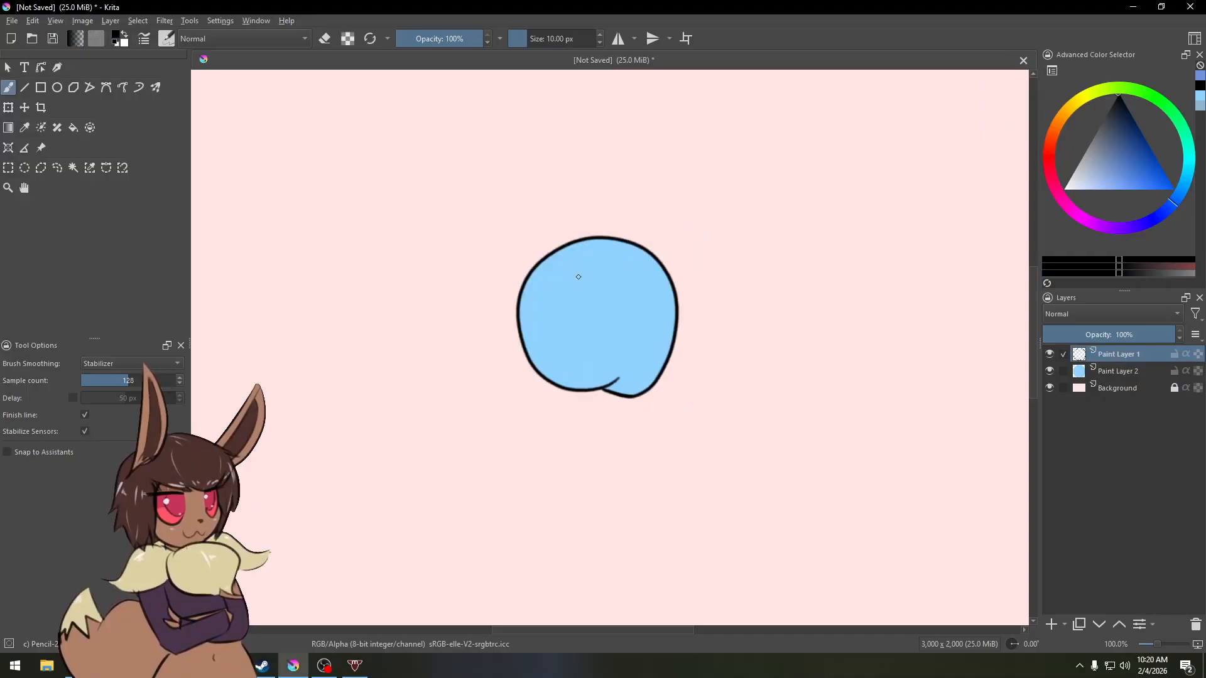
{"action": "mouse_move", "coordinate": [578, 277]}
{"action": "left_mouse_down"}
{"action": "mouse_move", "coordinate": [640, 350]}
{"action": "mouse_move", "coordinate": [557, 305]}
{"action": "left_mouse_up"}
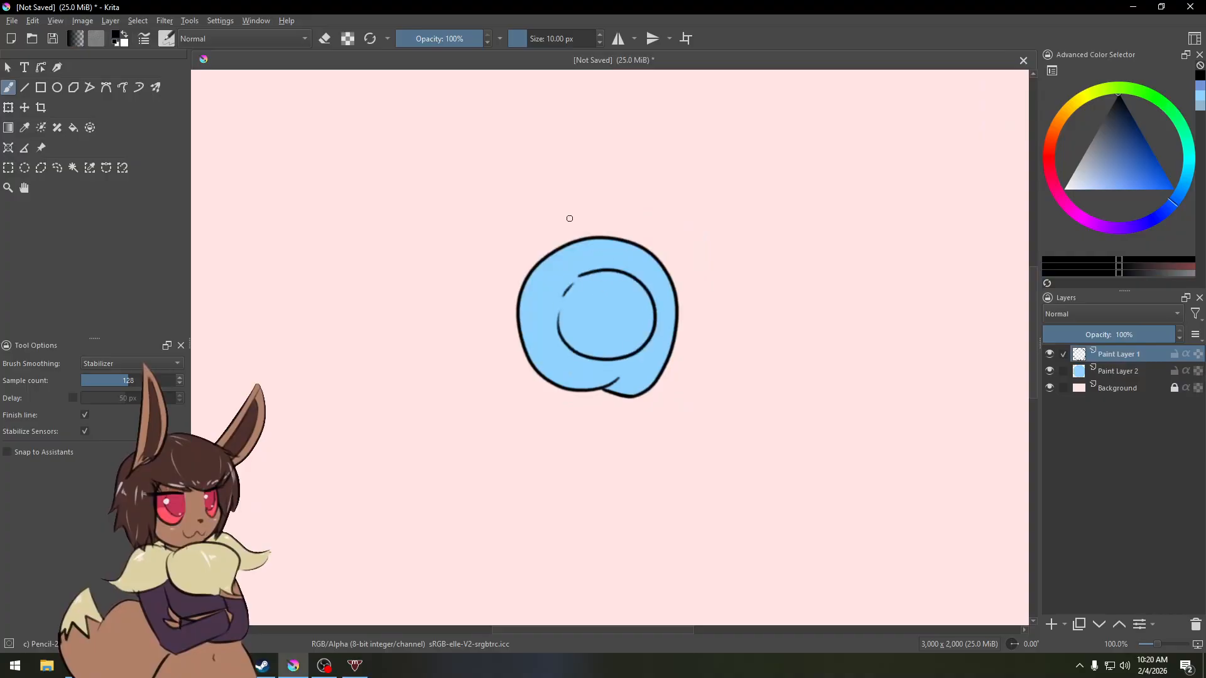
Step: Freehand-select the area inside the inner circle
{"action": "left_click", "coordinate": [56, 170]}
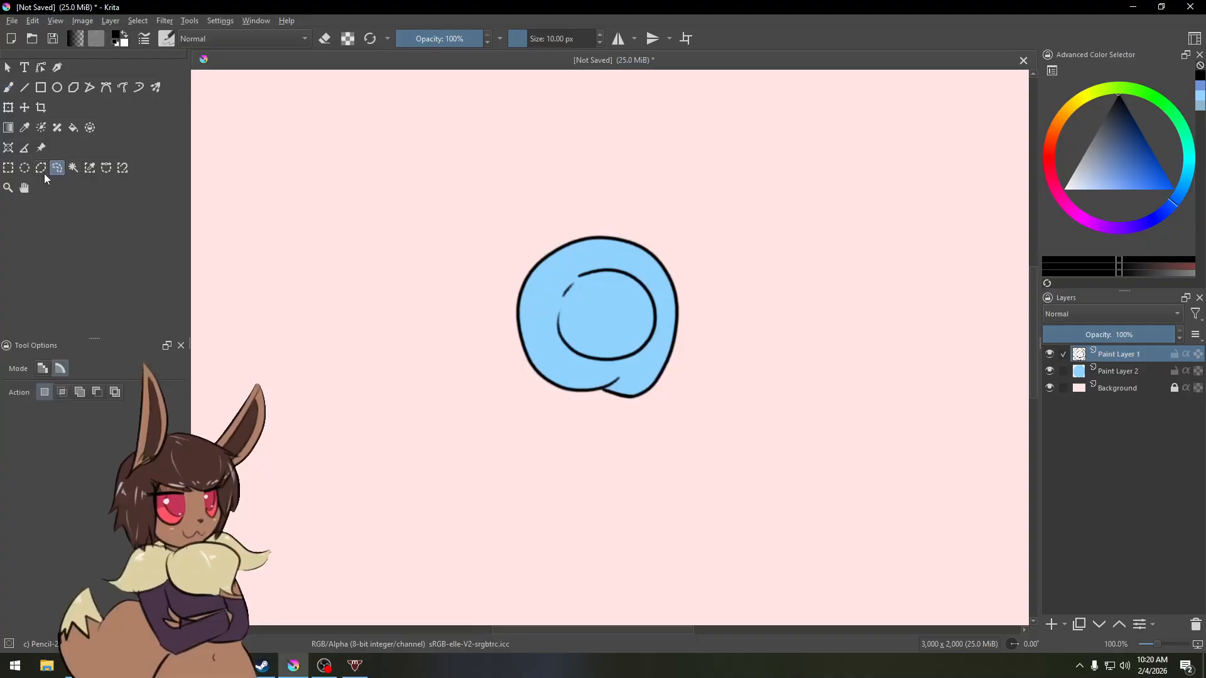
{"action": "left_click", "coordinate": [42, 171]}
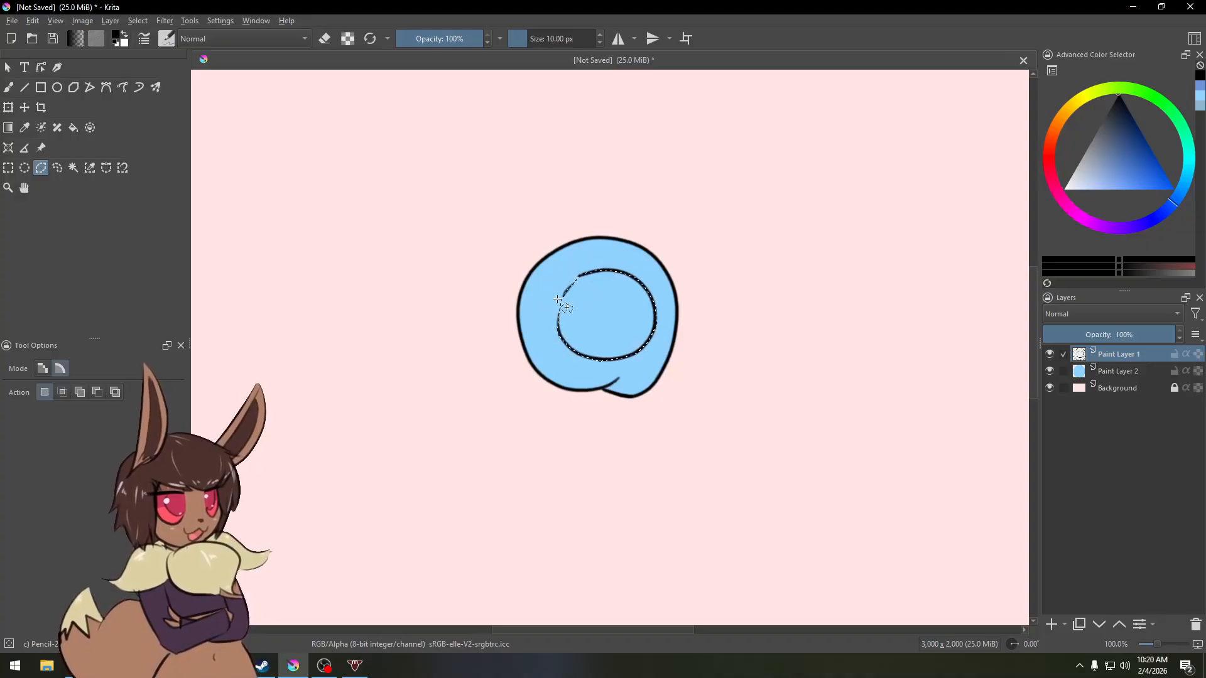
{"action": "left_click", "coordinate": [529, 300]}
{"action": "left_click", "coordinate": [531, 317]}
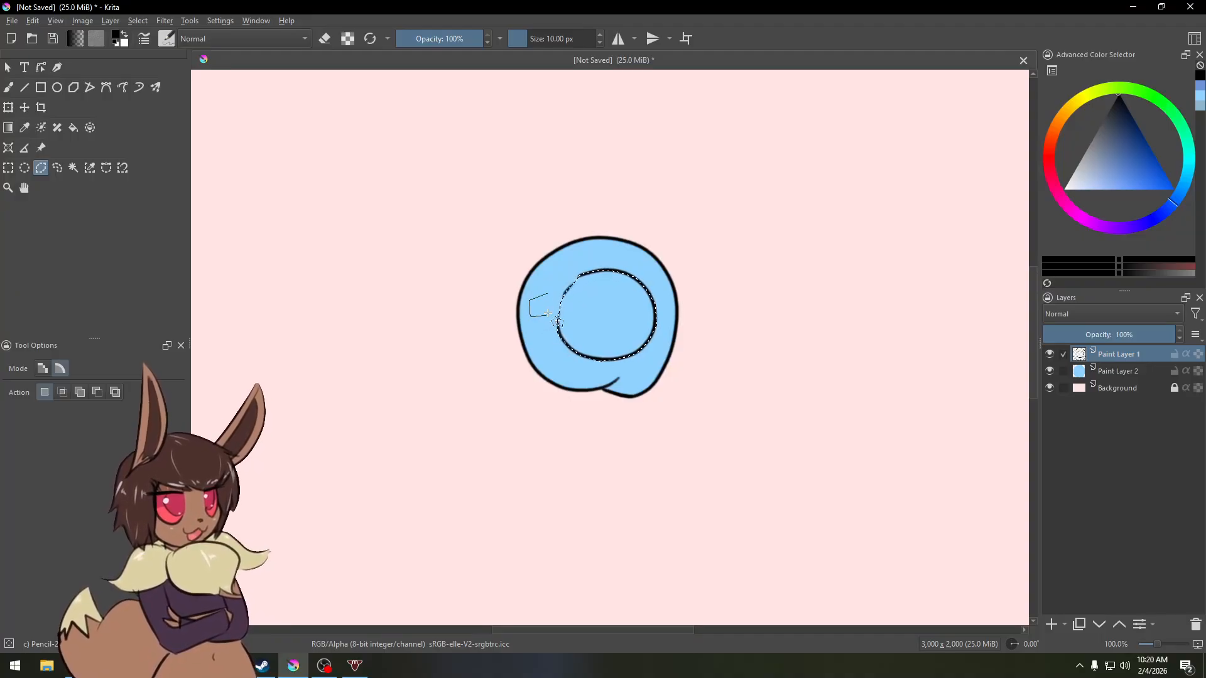
{"action": "left_click", "coordinate": [548, 315]}
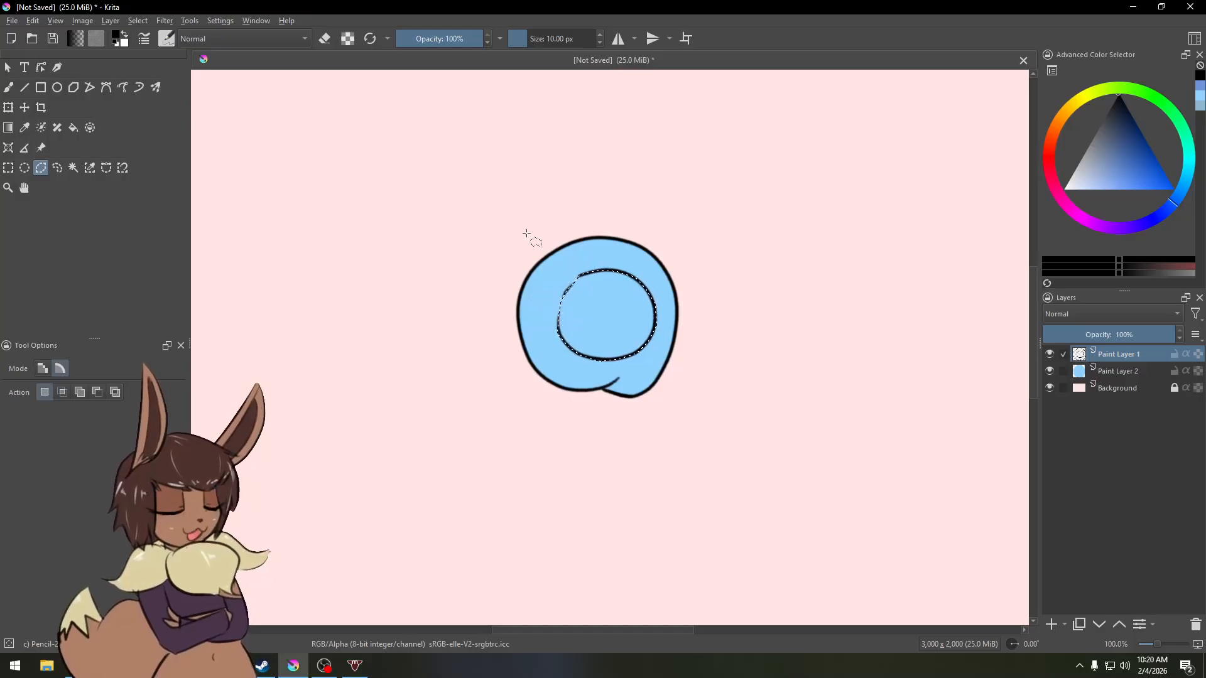
Step: Switch to the airbrush and pick a darker blue in the colour selector
{"action": "key", "text": "b"}
{"action": "right_click", "coordinate": [519, 234]}
{"action": "left_click", "coordinate": [596, 183]}
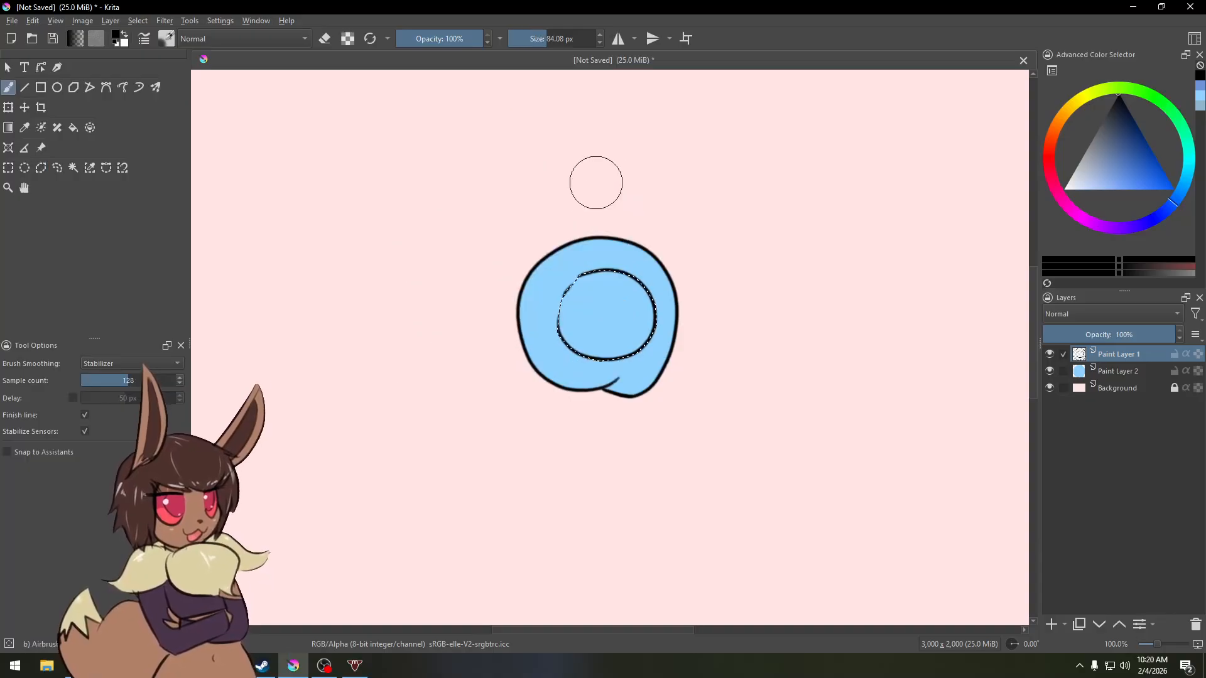
{"action": "left_click", "coordinate": [1125, 162]}
{"action": "left_click", "coordinate": [1160, 217]}
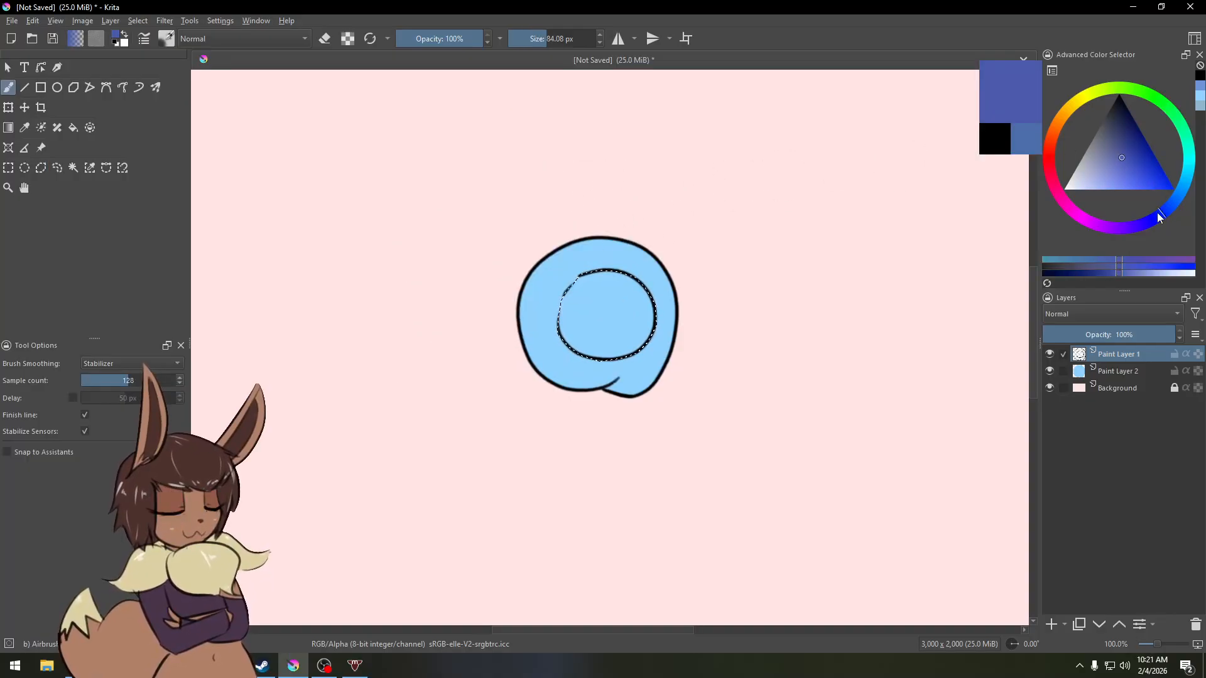
Step: Airbrush inside the selection on the line layer with the brush about 158 px, deselect, and undo both
{"action": "left_click_drag", "start_coordinate": [630, 248], "coordinate": [677, 248], "text": "shift"}
{"action": "left_click_drag", "start_coordinate": [570, 268], "coordinate": [664, 257]}
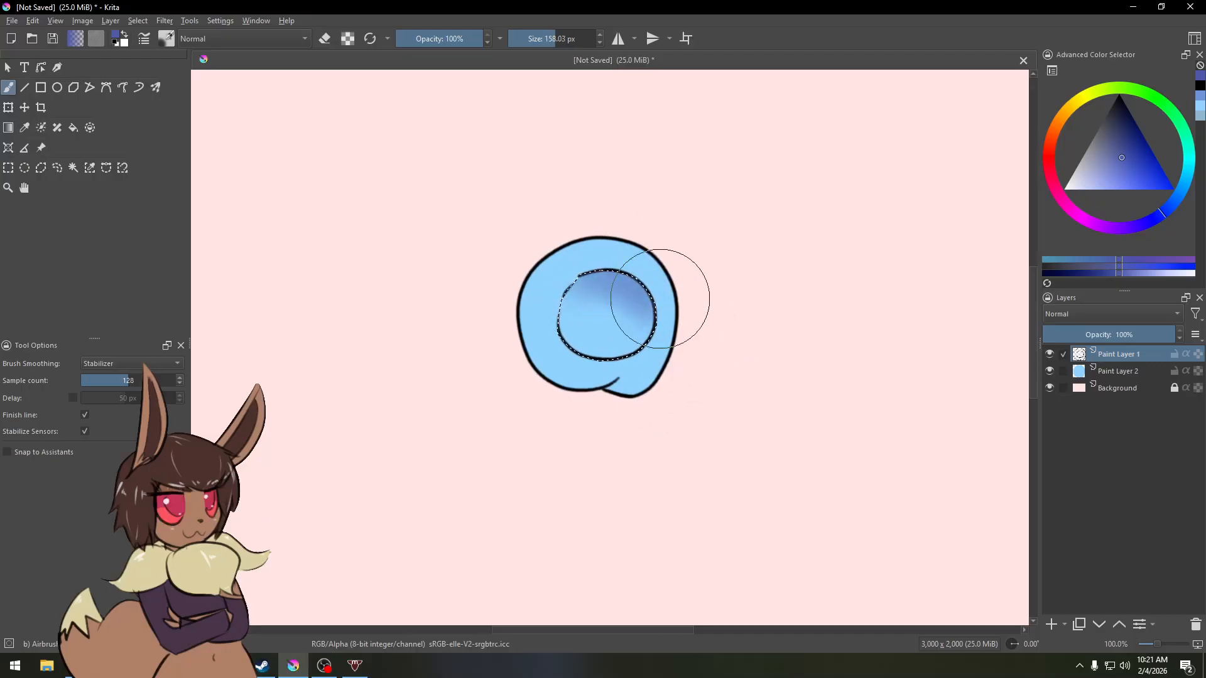
{"action": "mouse_move", "coordinate": [660, 299]}
{"action": "left_mouse_down"}
{"action": "mouse_move", "coordinate": [548, 361]}
{"action": "mouse_move", "coordinate": [631, 283]}
{"action": "left_mouse_up"}
{"action": "key", "text": "ctrl+shift+a"}
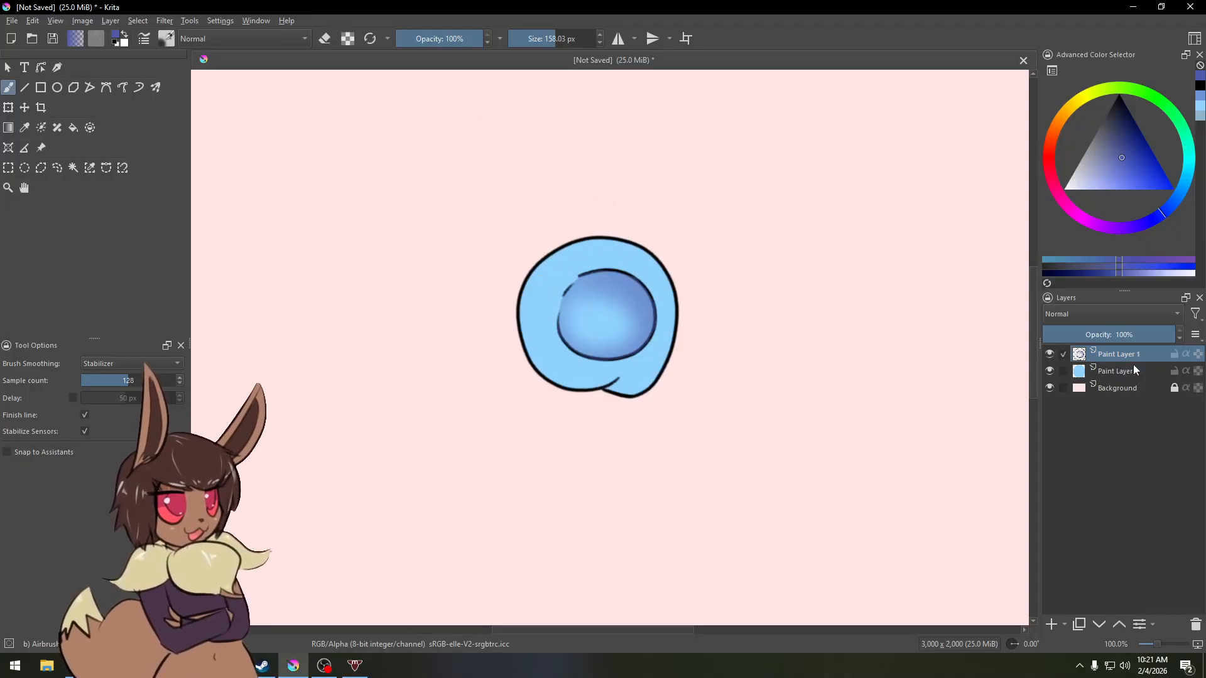
{"action": "key", "text": "ctrl+z"}
{"action": "key", "text": "ctrl+z"}
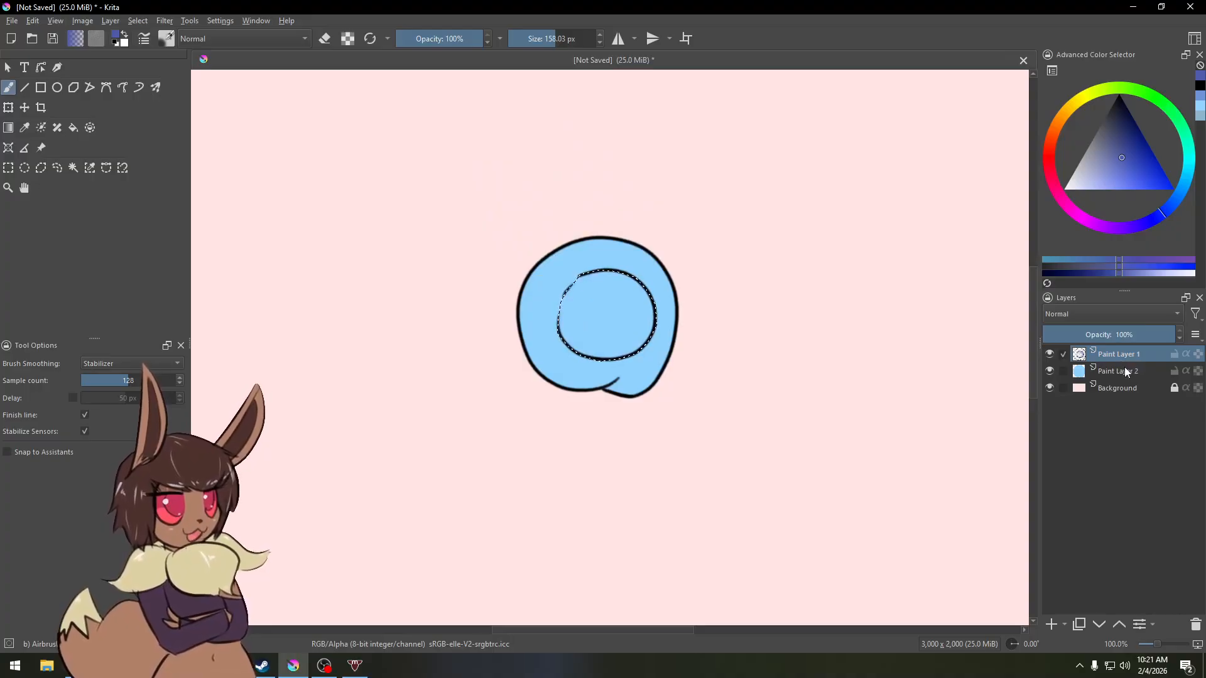
Step: Select the blue colour layer, airbrush darker blue inside the inner circle selection, and deselect
{"action": "left_click", "coordinate": [1122, 368]}
{"action": "mouse_move", "coordinate": [629, 353]}
{"action": "left_mouse_down"}
{"action": "mouse_move", "coordinate": [606, 390]}
{"action": "mouse_move", "coordinate": [590, 228]}
{"action": "mouse_move", "coordinate": [593, 398]}
{"action": "mouse_move", "coordinate": [566, 351]}
{"action": "left_mouse_up"}
{"action": "key", "text": "ctrl+shift+a"}
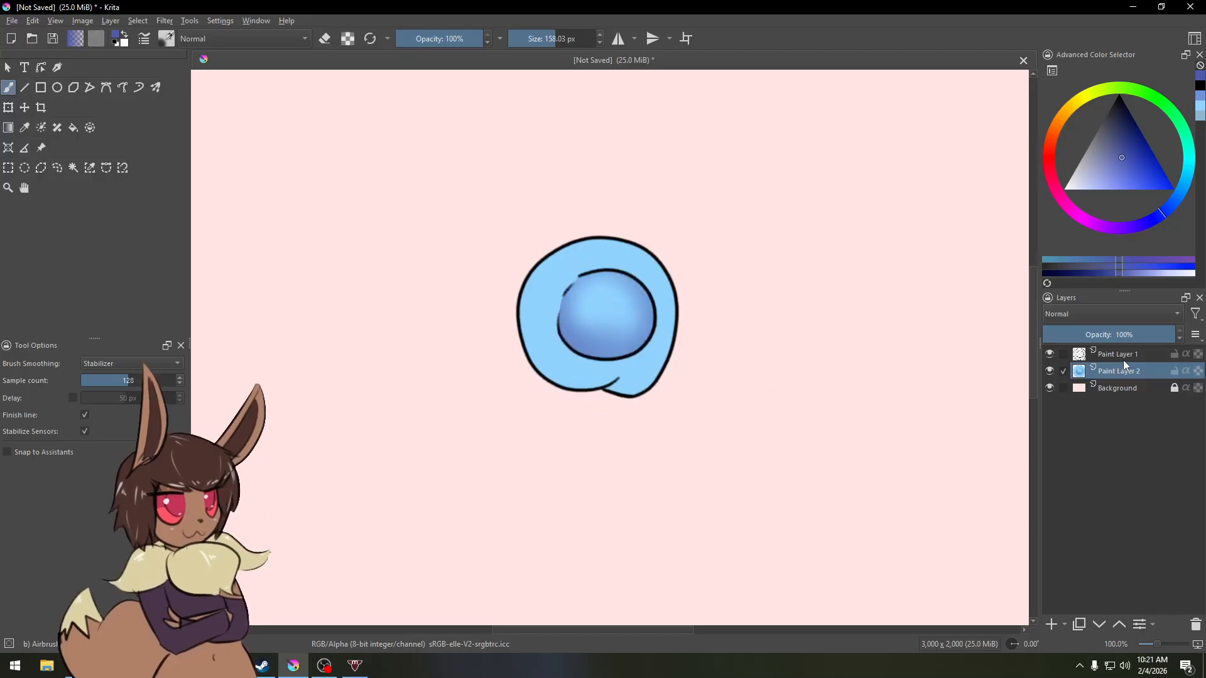
Step: Hide the blue colour layer and add a new paint layer
{"action": "left_click", "coordinate": [1050, 372]}
{"action": "left_click", "coordinate": [1051, 625]}
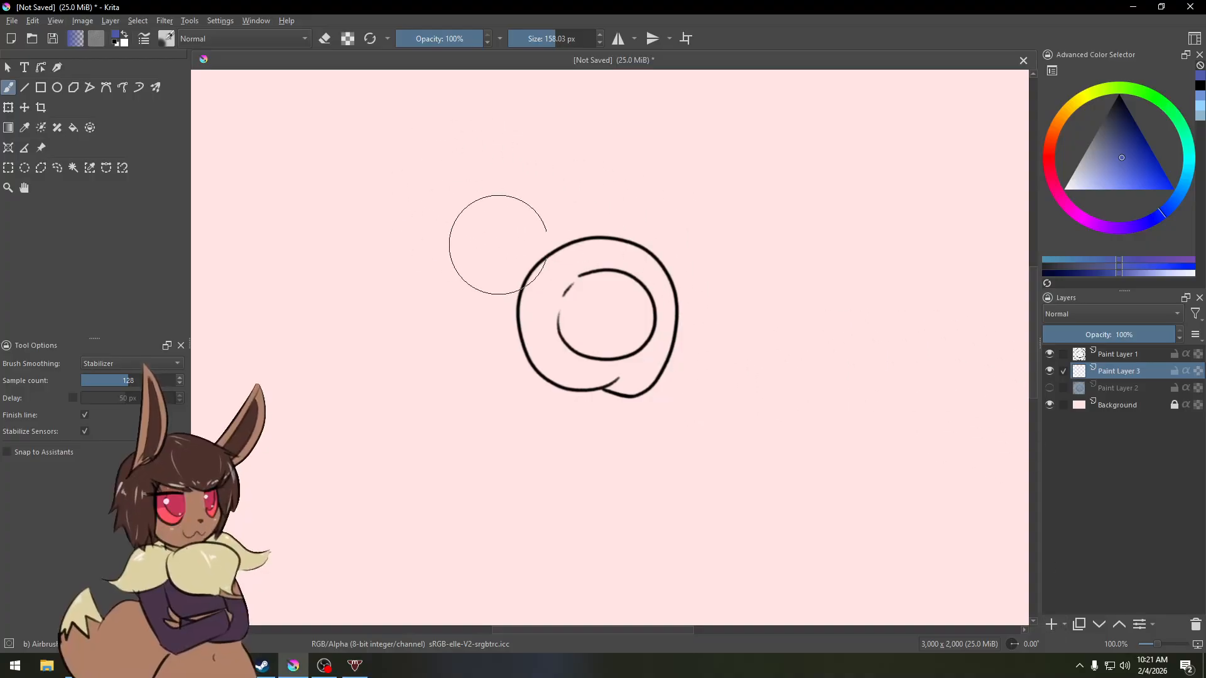
Step: Choose the Enclose and Fill tool with threshold 1, grow -2 px, feather 1 px and anti-aliasing on
{"action": "left_click", "coordinate": [89, 128]}
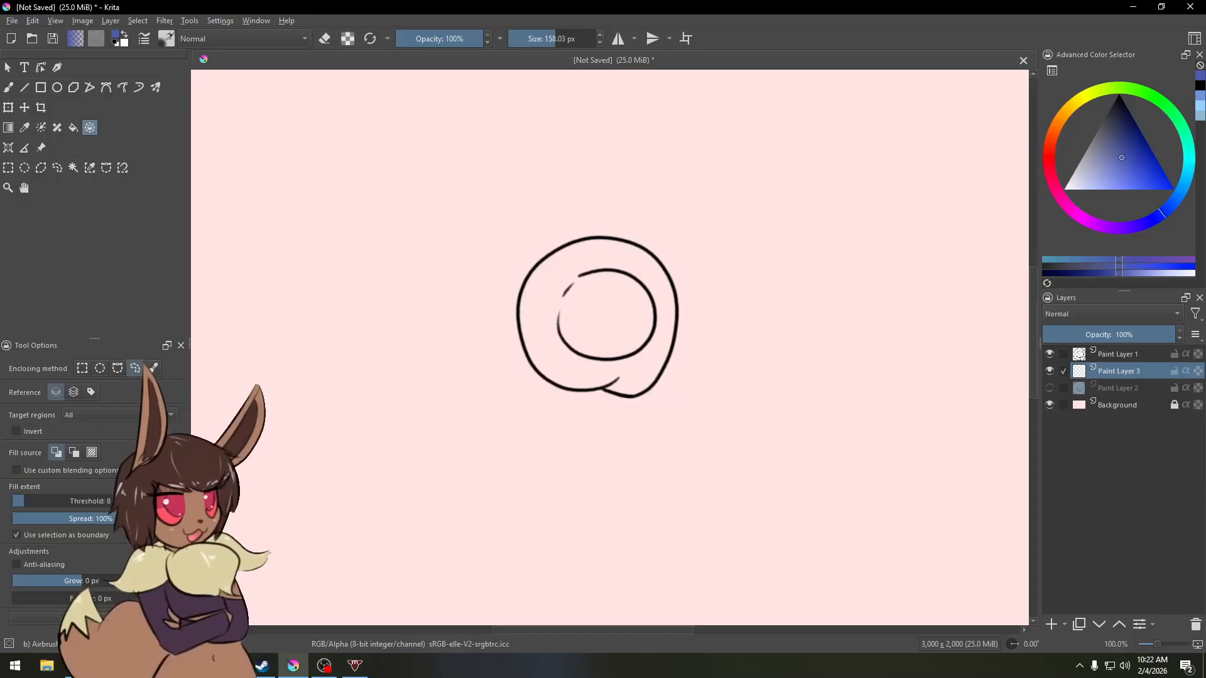
{"action": "left_click_drag", "start_coordinate": [28, 500], "coordinate": [11, 501]}
{"action": "left_click", "coordinate": [78, 581]}
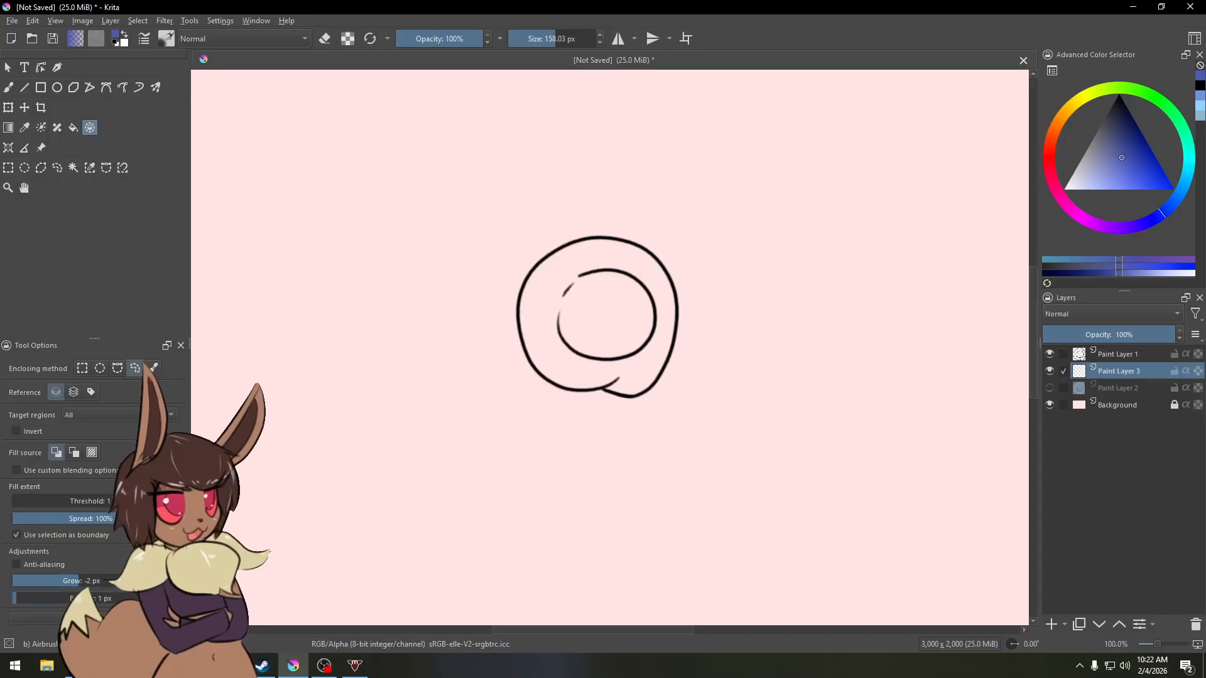
{"action": "left_click", "coordinate": [16, 598]}
{"action": "left_click", "coordinate": [16, 565]}
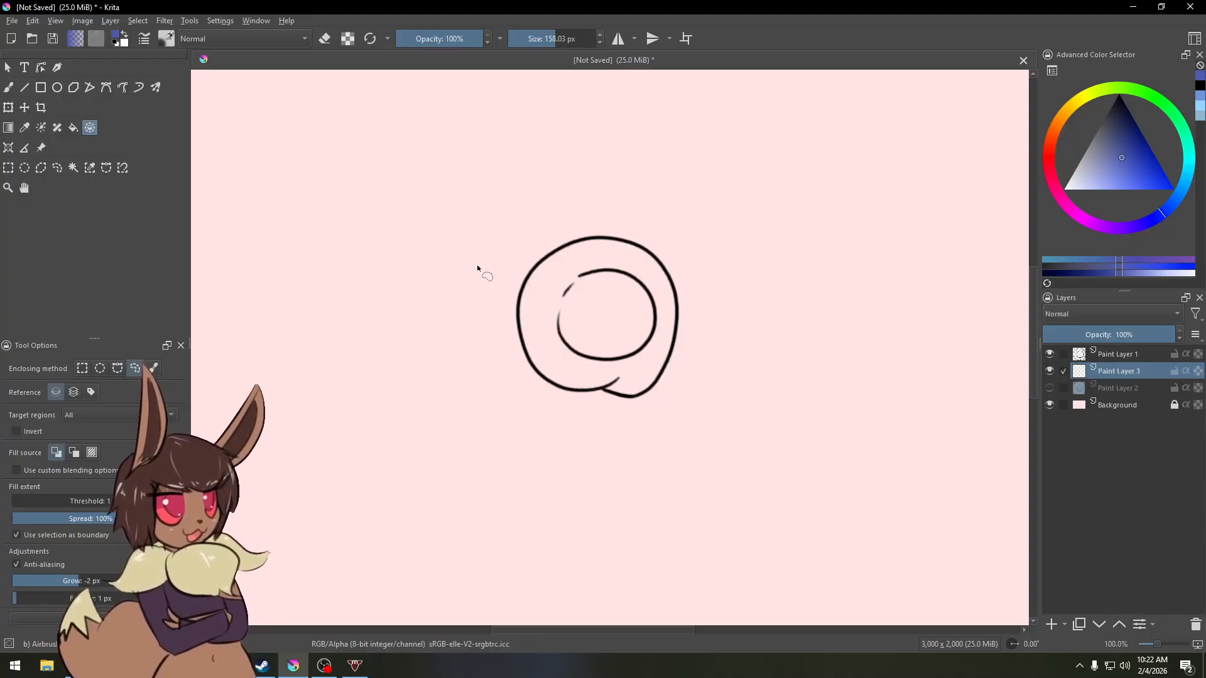
Step: Set the fill reference to all layers and enclose the line drawing to fill it with dark blue
{"action": "mouse_move", "coordinate": [462, 296]}
{"action": "left_mouse_down"}
{"action": "mouse_move", "coordinate": [506, 190]}
{"action": "mouse_move", "coordinate": [649, 153]}
{"action": "mouse_move", "coordinate": [720, 229]}
{"action": "mouse_move", "coordinate": [732, 342]}
{"action": "mouse_move", "coordinate": [697, 417]}
{"action": "mouse_move", "coordinate": [589, 456]}
{"action": "mouse_move", "coordinate": [501, 420]}
{"action": "mouse_move", "coordinate": [460, 344]}
{"action": "mouse_move", "coordinate": [464, 296]}
{"action": "left_mouse_up"}
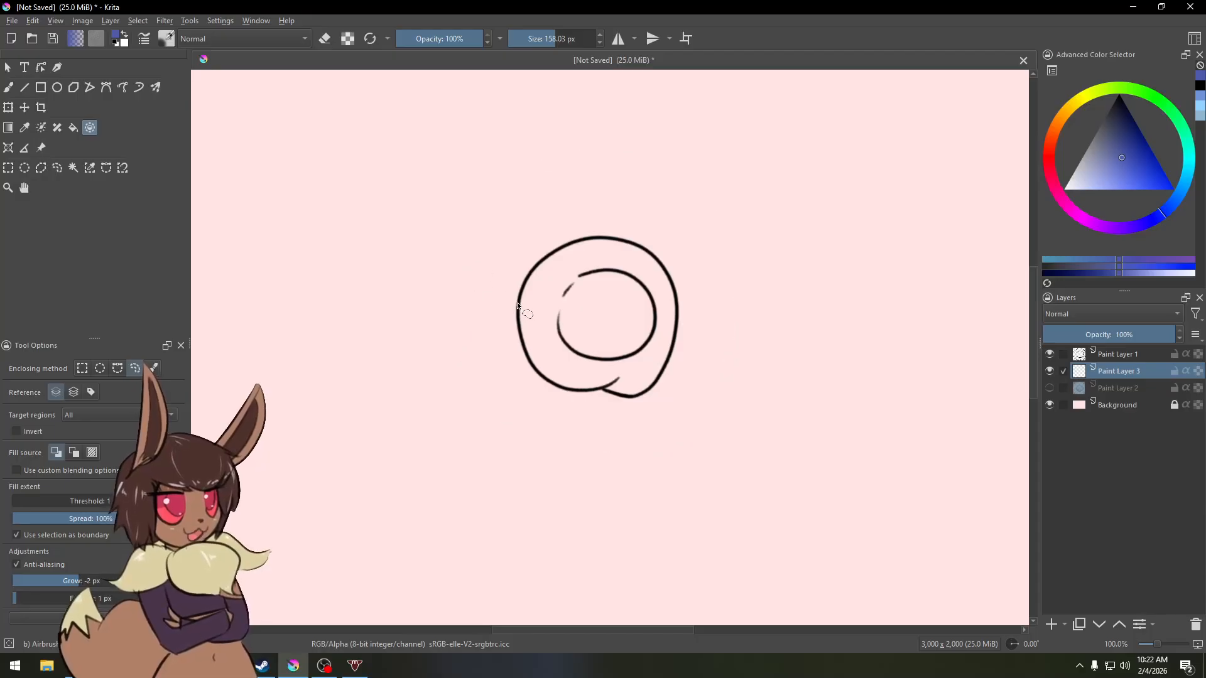
{"action": "left_click", "coordinate": [73, 393]}
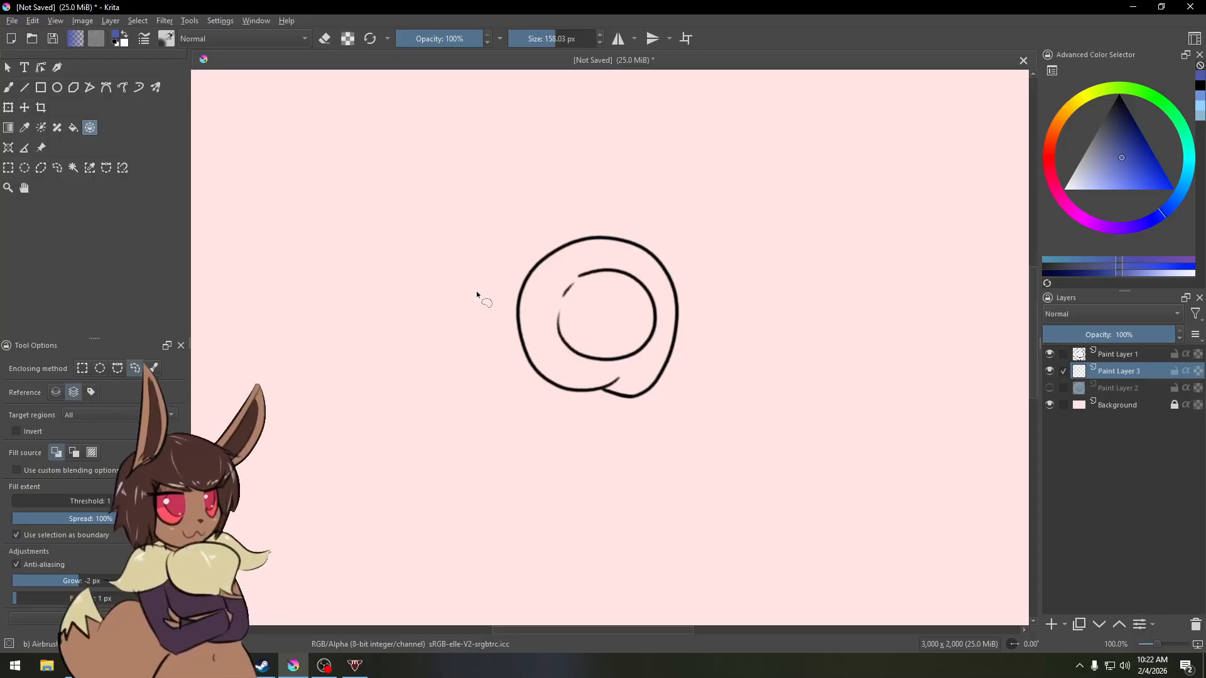
{"action": "mouse_move", "coordinate": [479, 317]}
{"action": "left_mouse_down"}
{"action": "mouse_move", "coordinate": [485, 255]}
{"action": "mouse_move", "coordinate": [578, 188]}
{"action": "mouse_move", "coordinate": [718, 240]}
{"action": "mouse_move", "coordinate": [729, 358]}
{"action": "mouse_move", "coordinate": [601, 455]}
{"action": "mouse_move", "coordinate": [494, 410]}
{"action": "mouse_move", "coordinate": [475, 327]}
{"action": "mouse_move", "coordinate": [490, 287]}
{"action": "left_mouse_up"}
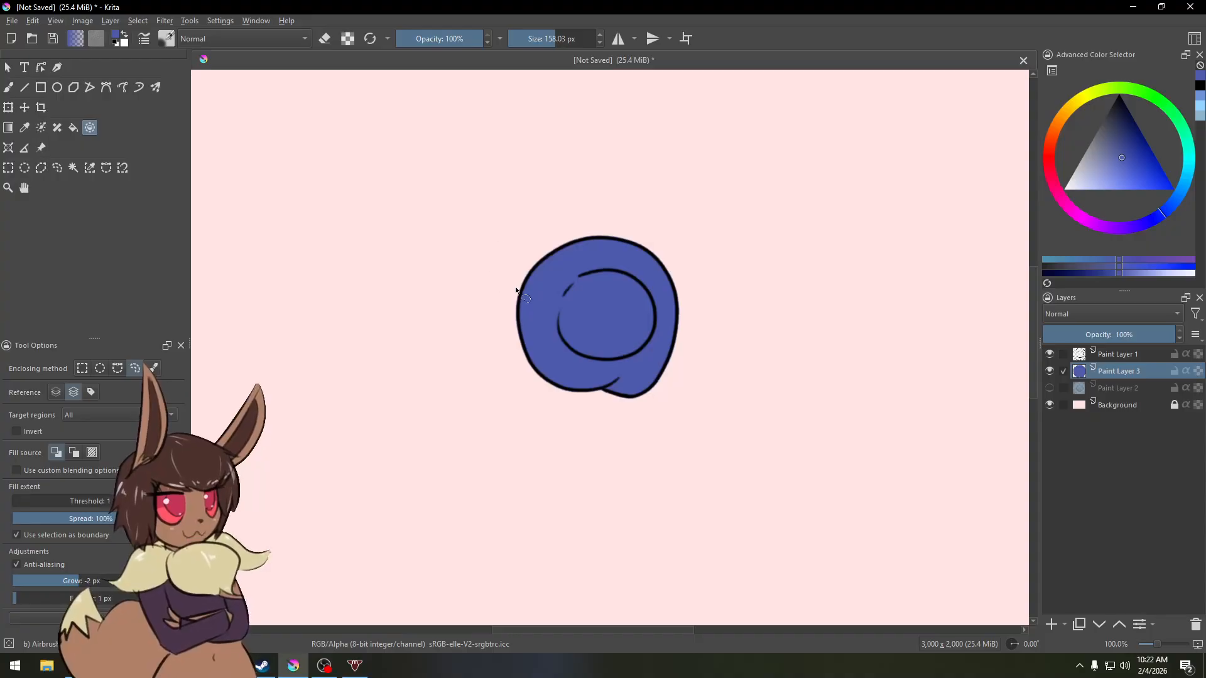
Step: Hide and show the line layer to check the fill underneath
{"action": "left_click", "coordinate": [1049, 355]}
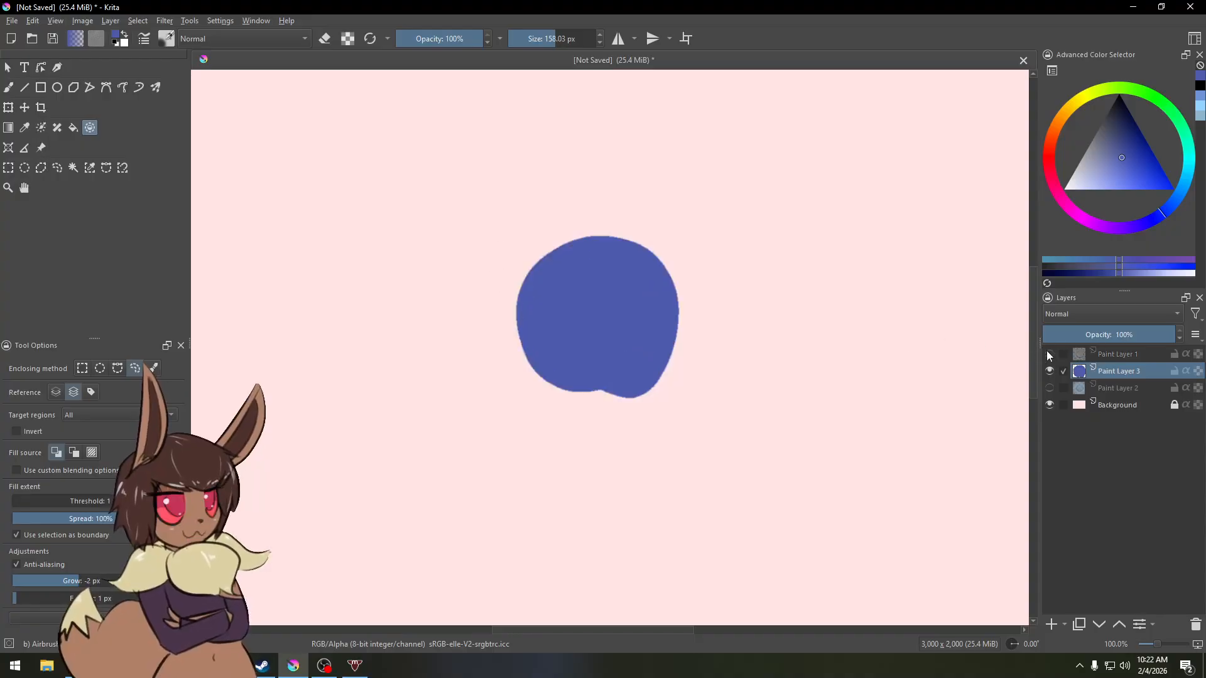
{"action": "left_click", "coordinate": [1050, 354]}
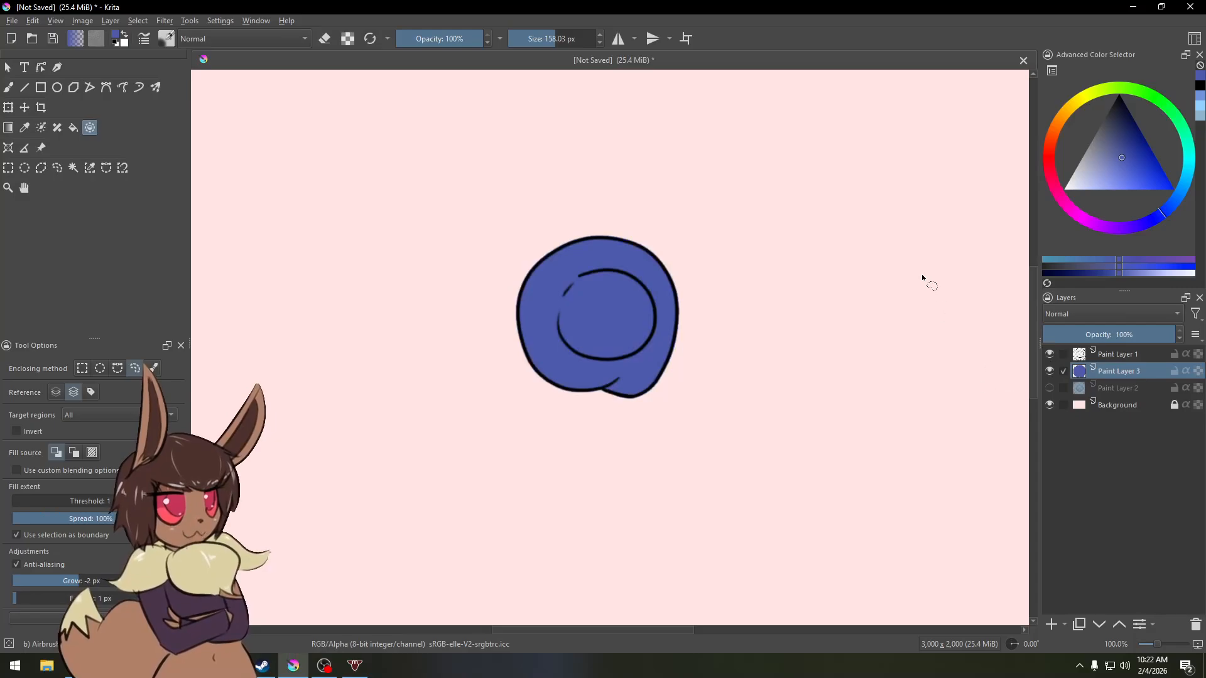
Step: Move the line and fill layers together slightly with the Move tool
{"action": "left_click", "coordinate": [25, 109]}
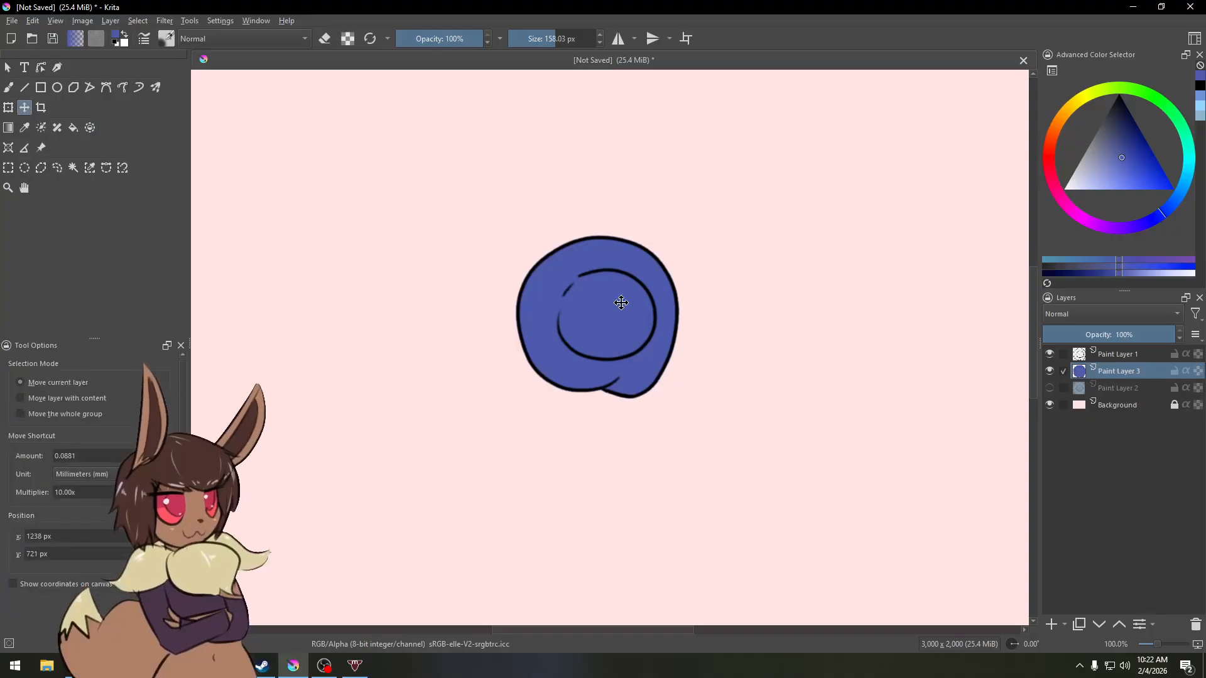
{"action": "left_click_drag", "start_coordinate": [622, 302], "coordinate": [658, 269]}
{"action": "key", "text": "ctrl+z"}
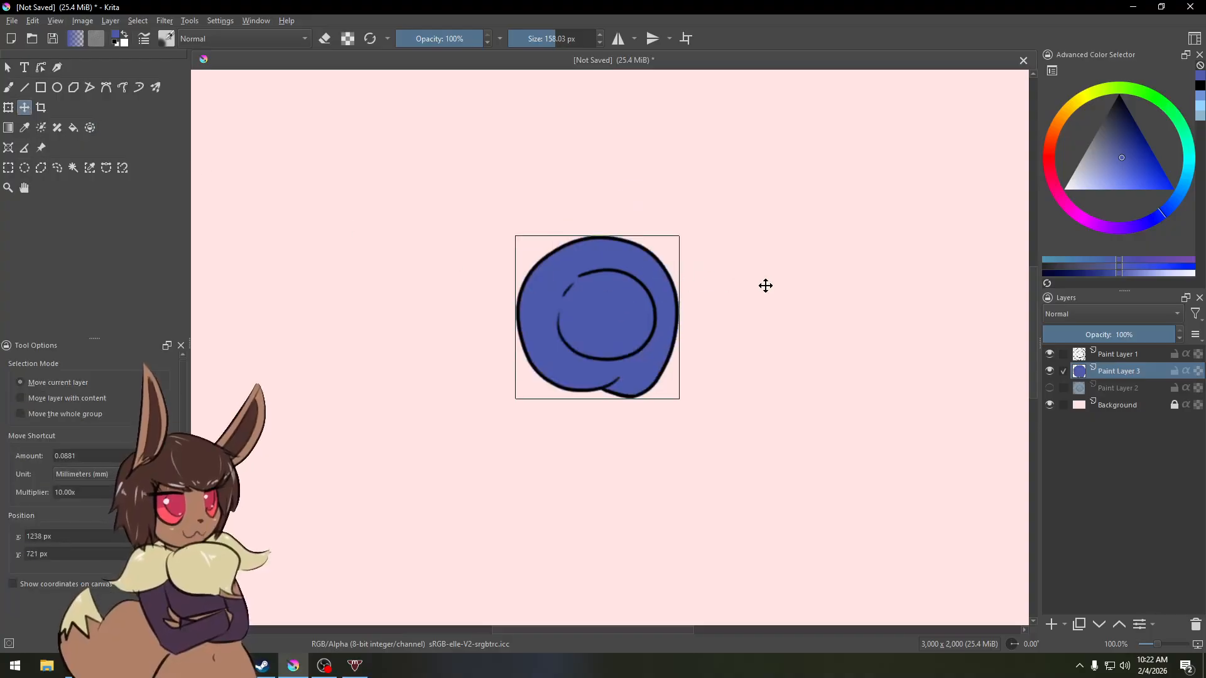
{"action": "left_click", "coordinate": [1113, 355], "text": "ctrl"}
{"action": "mouse_move", "coordinate": [606, 323]}
{"action": "left_mouse_down"}
{"action": "mouse_move", "coordinate": [652, 253]}
{"action": "mouse_move", "coordinate": [599, 332]}
{"action": "mouse_move", "coordinate": [623, 319]}
{"action": "left_mouse_up"}
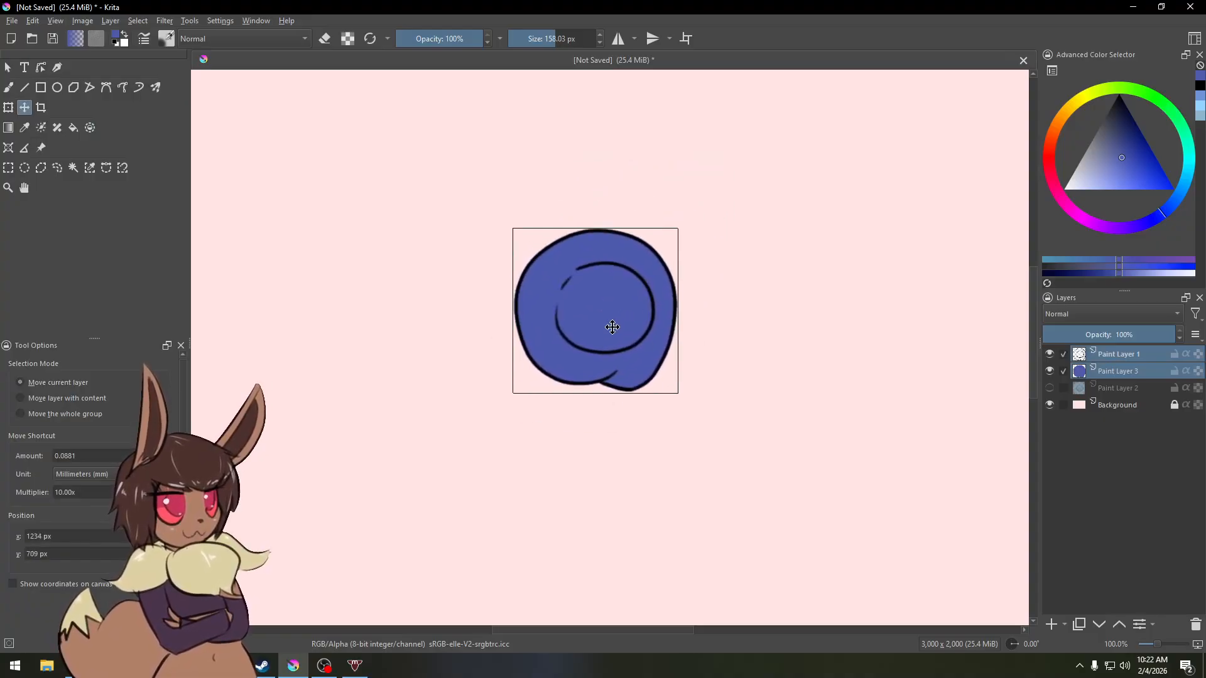
{"action": "left_click", "coordinate": [1117, 375]}
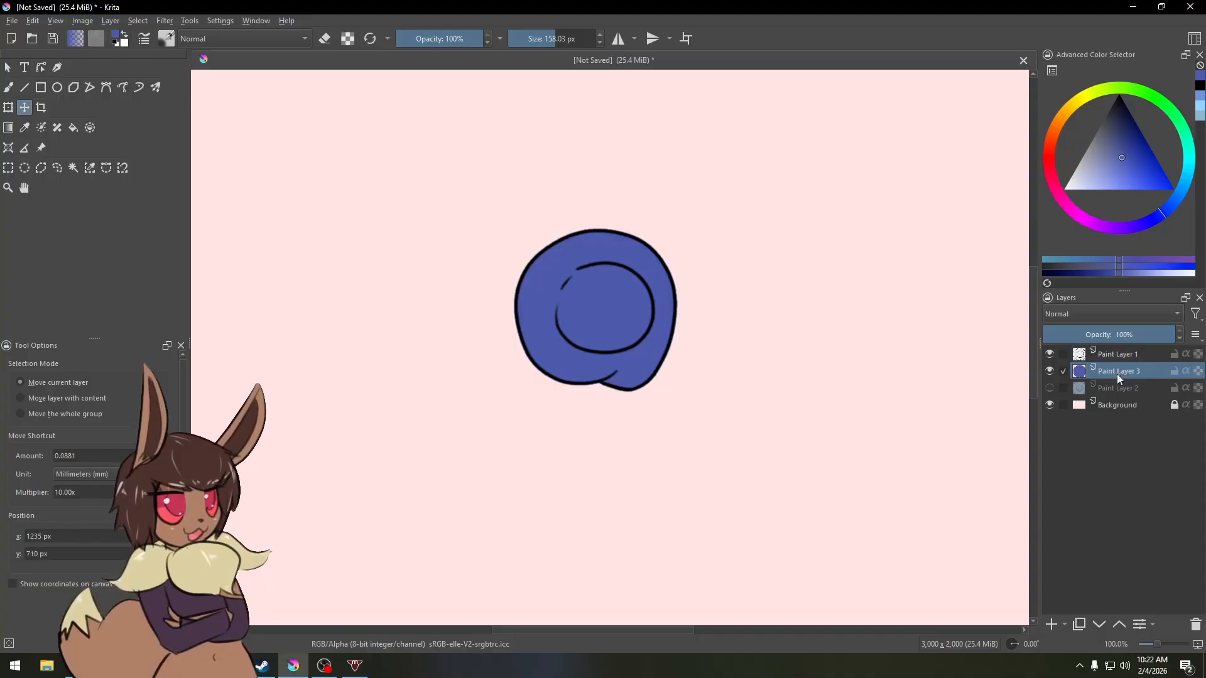
{"action": "left_click", "coordinate": [1116, 356], "text": "ctrl"}
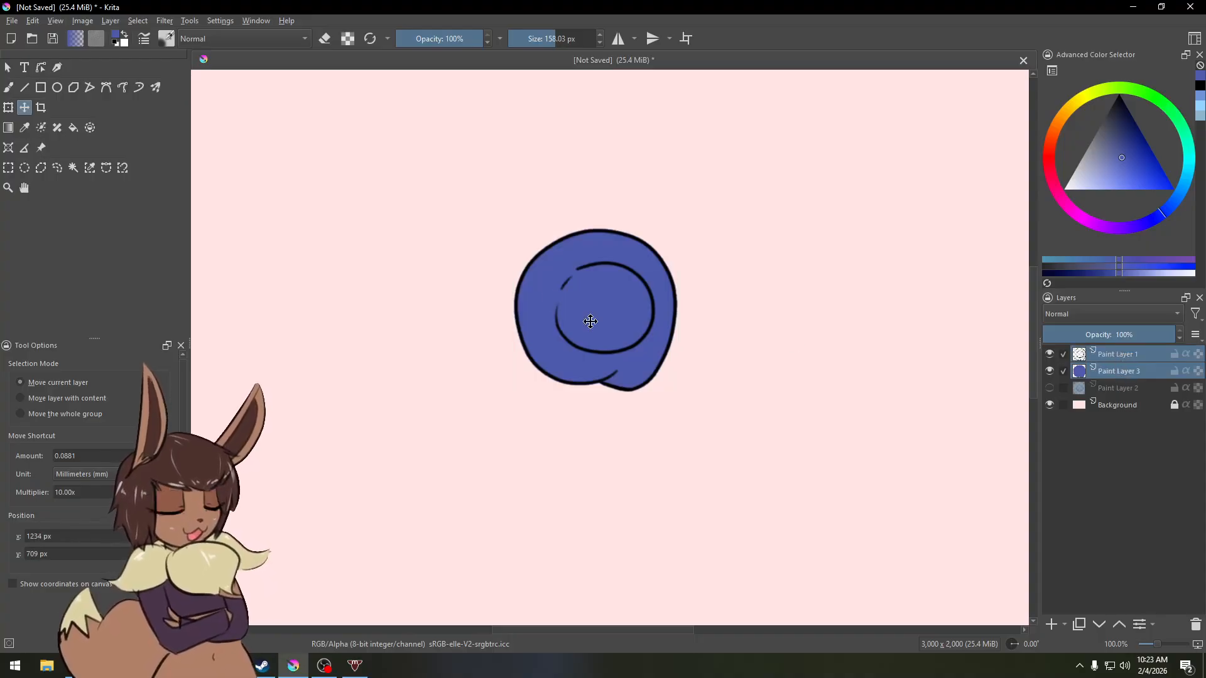
{"action": "mouse_move", "coordinate": [591, 321]}
{"action": "left_mouse_down"}
{"action": "mouse_move", "coordinate": [636, 273]}
{"action": "mouse_move", "coordinate": [635, 294]}
{"action": "mouse_move", "coordinate": [587, 314]}
{"action": "left_mouse_up"}
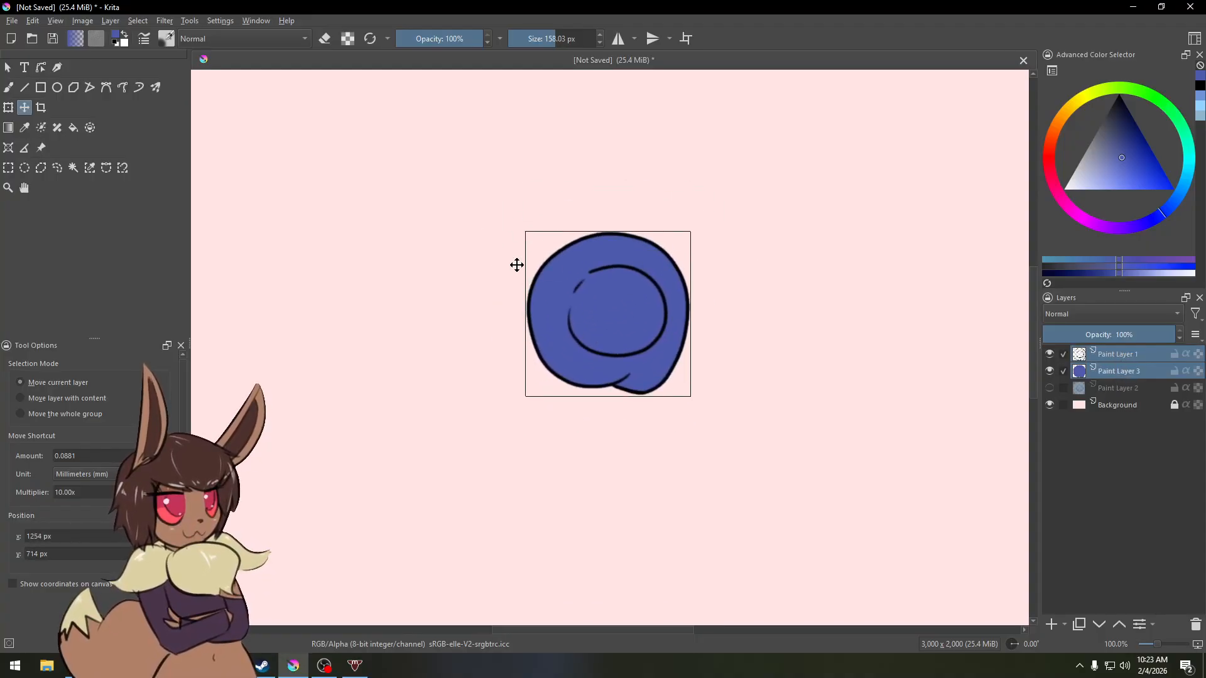
Step: Scale the line and fill layers up slightly with the Transform tool and apply it
{"action": "left_click", "coordinate": [8, 109]}
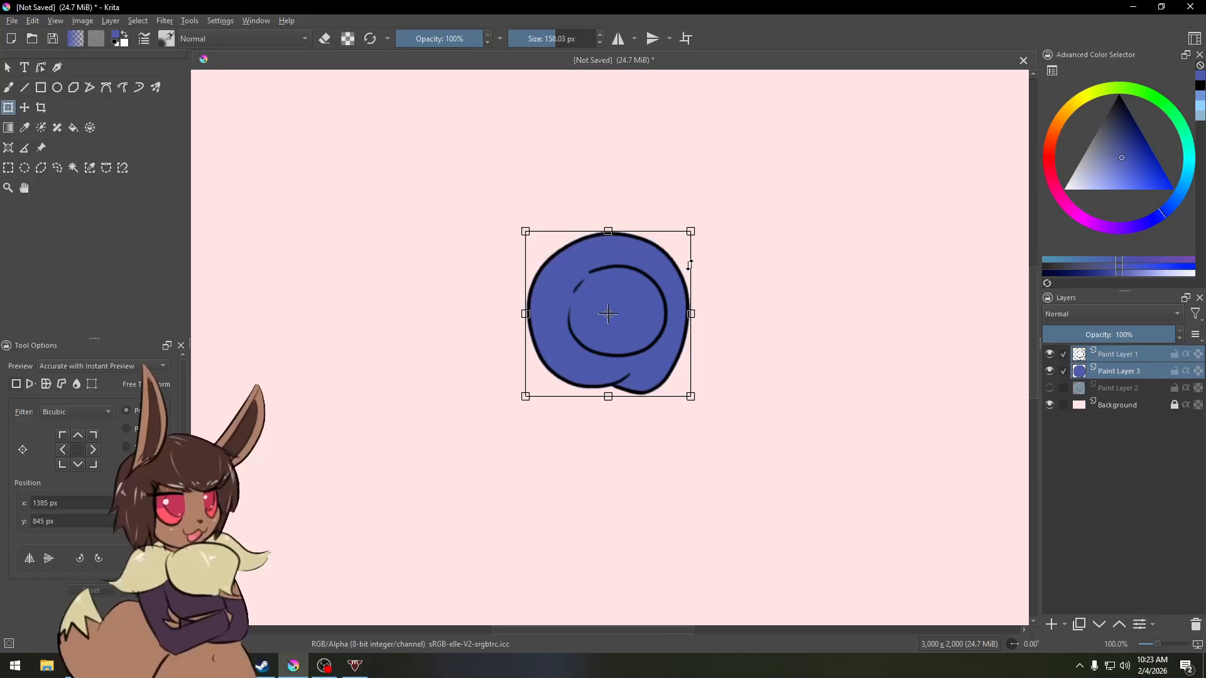
{"action": "left_click_drag", "start_coordinate": [690, 265], "coordinate": [708, 214]}
{"action": "key", "text": "Return"}
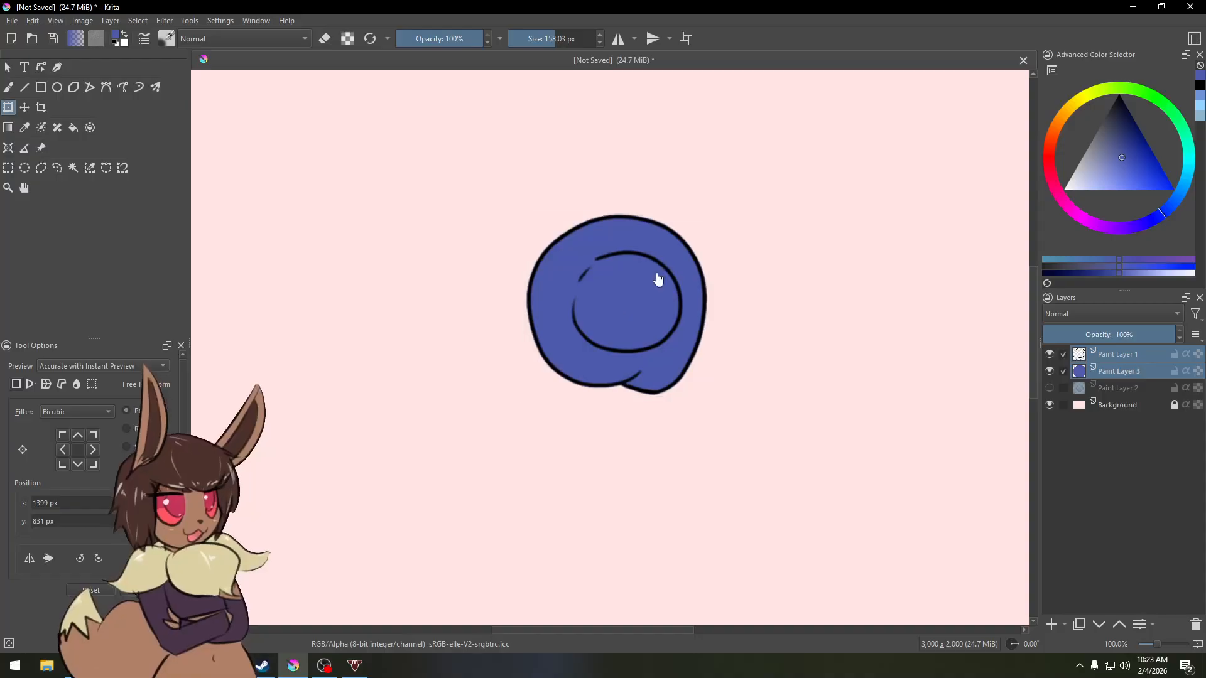
{"action": "left_click", "coordinate": [654, 298]}
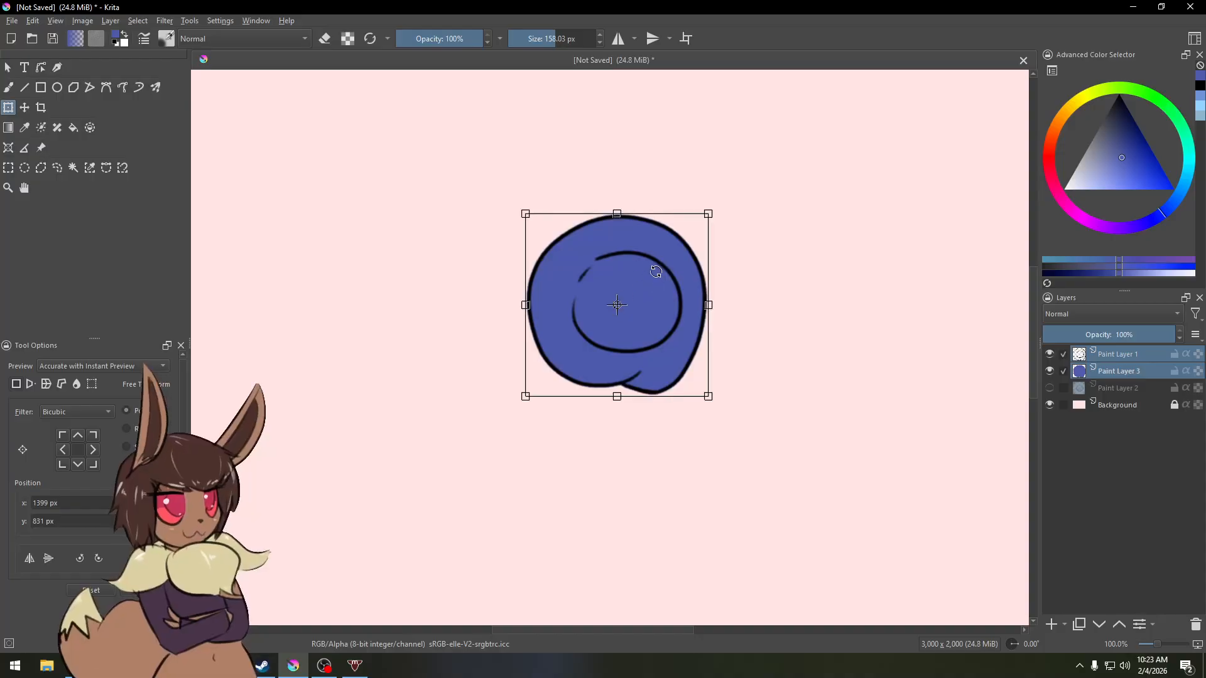
Step: Delete all three paint layers and add a fresh paint layer
{"action": "left_click", "coordinate": [1127, 357]}
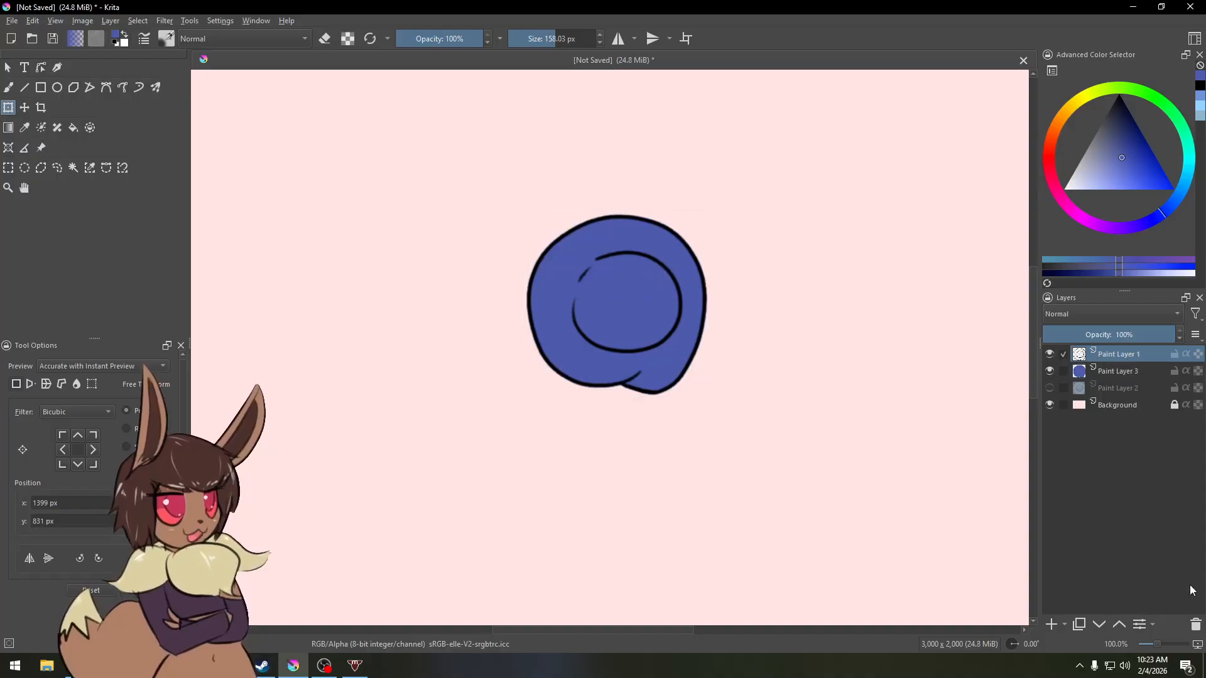
{"action": "left_click", "coordinate": [1197, 627]}
{"action": "left_click", "coordinate": [1197, 627]}
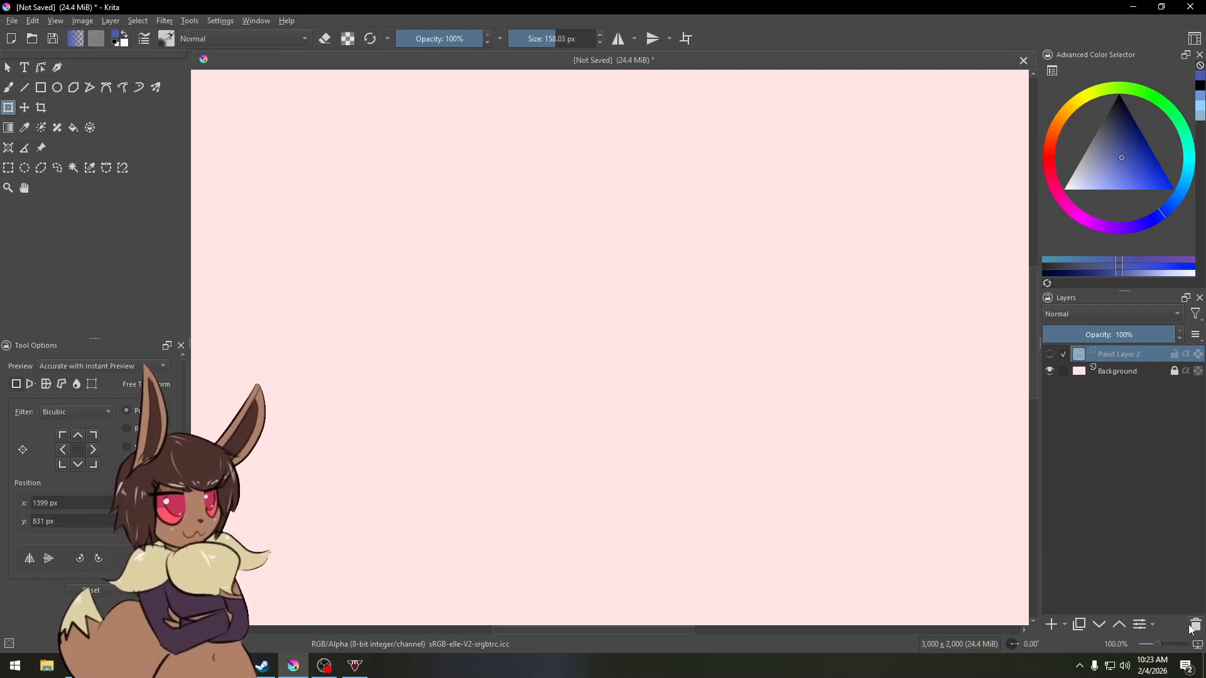
{"action": "left_click", "coordinate": [1197, 627]}
{"action": "left_click", "coordinate": [1052, 624]}
Step: Switch to the pencil and draw a rounded rectangle outline in dark blue
{"action": "key", "text": "b"}
{"action": "right_click", "coordinate": [476, 255]}
{"action": "left_click", "coordinate": [396, 272]}
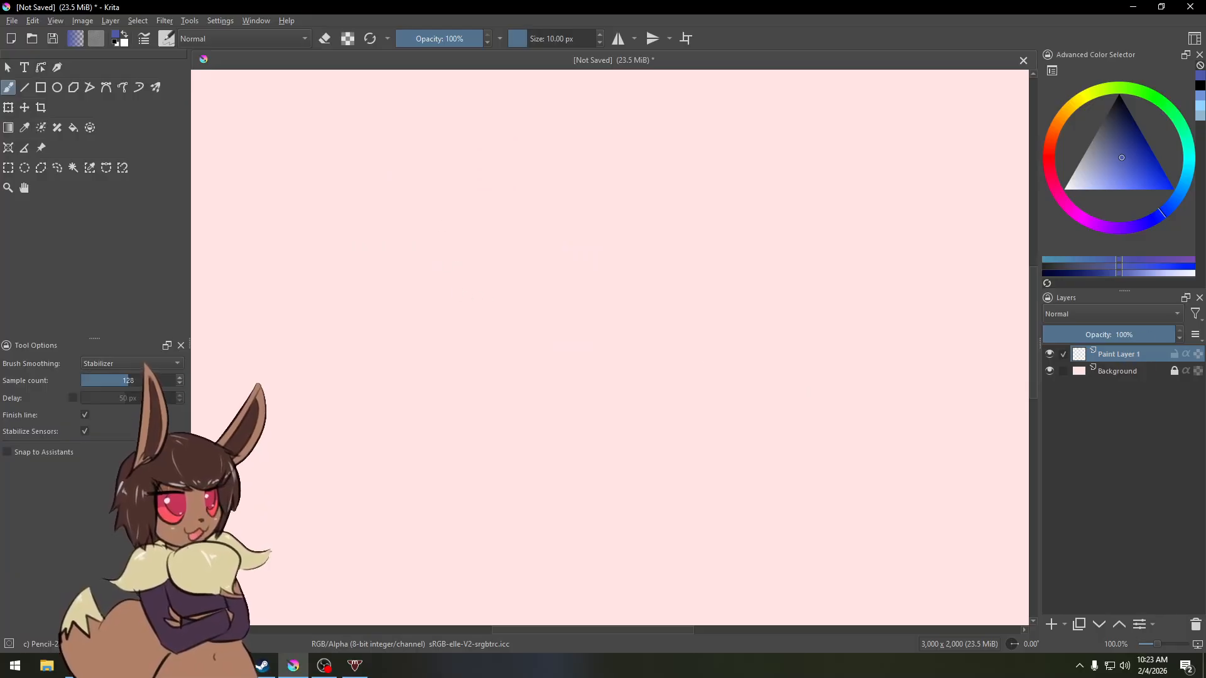
{"action": "mouse_move", "coordinate": [541, 366]}
{"action": "left_mouse_down"}
{"action": "mouse_move", "coordinate": [538, 332]}
{"action": "mouse_move", "coordinate": [675, 349]}
{"action": "mouse_move", "coordinate": [538, 358]}
{"action": "left_mouse_up"}
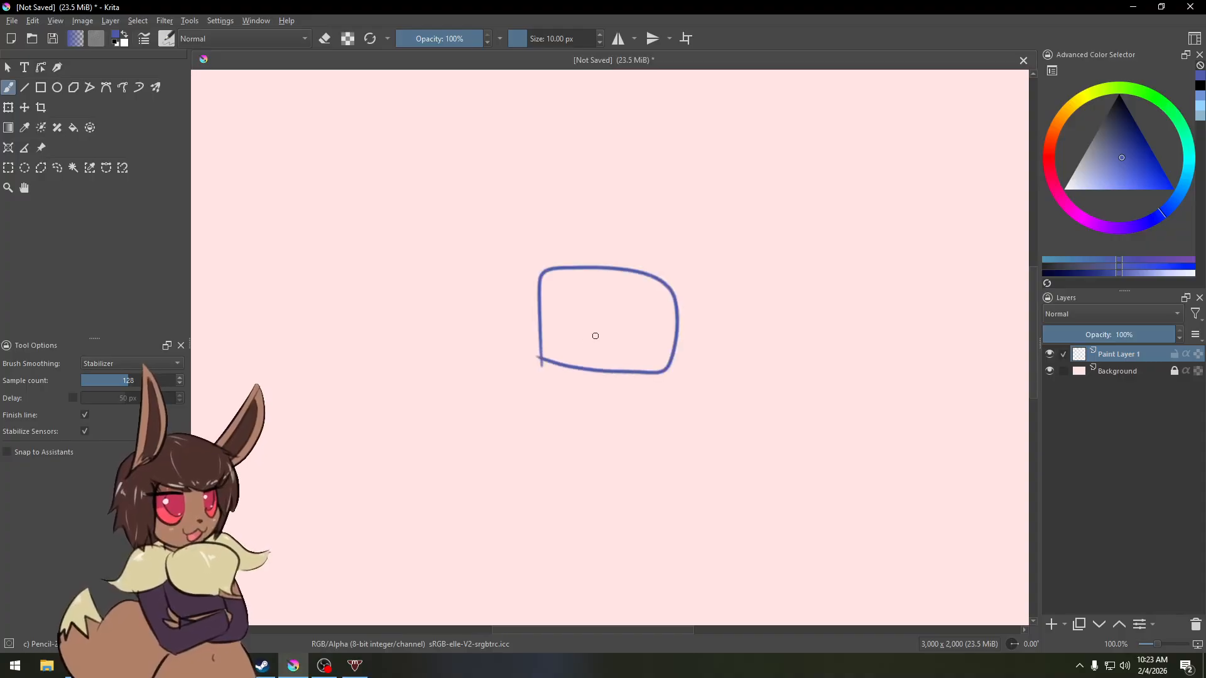
Step: Fill the rounded rectangle with dark blue using the Fill tool
{"action": "key", "text": "f"}
{"action": "left_click", "coordinate": [653, 329]}
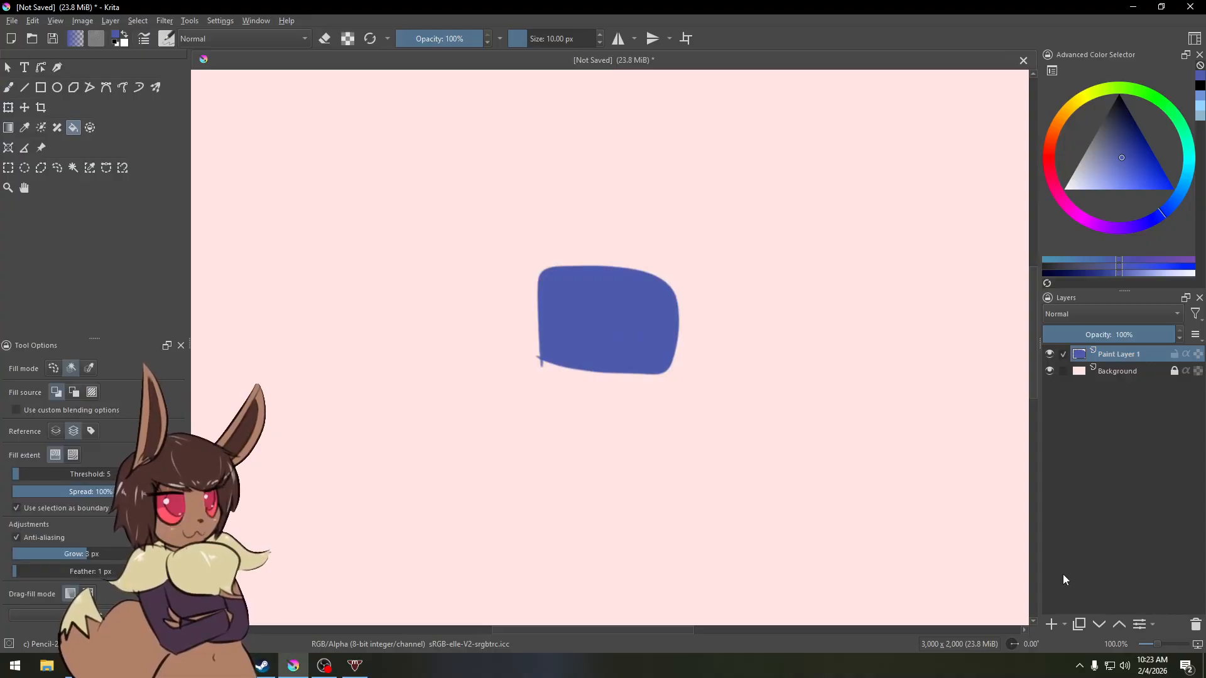
Step: Add a new paint layer and group it together with the filled rectangle layer
{"action": "left_click", "coordinate": [1052, 624]}
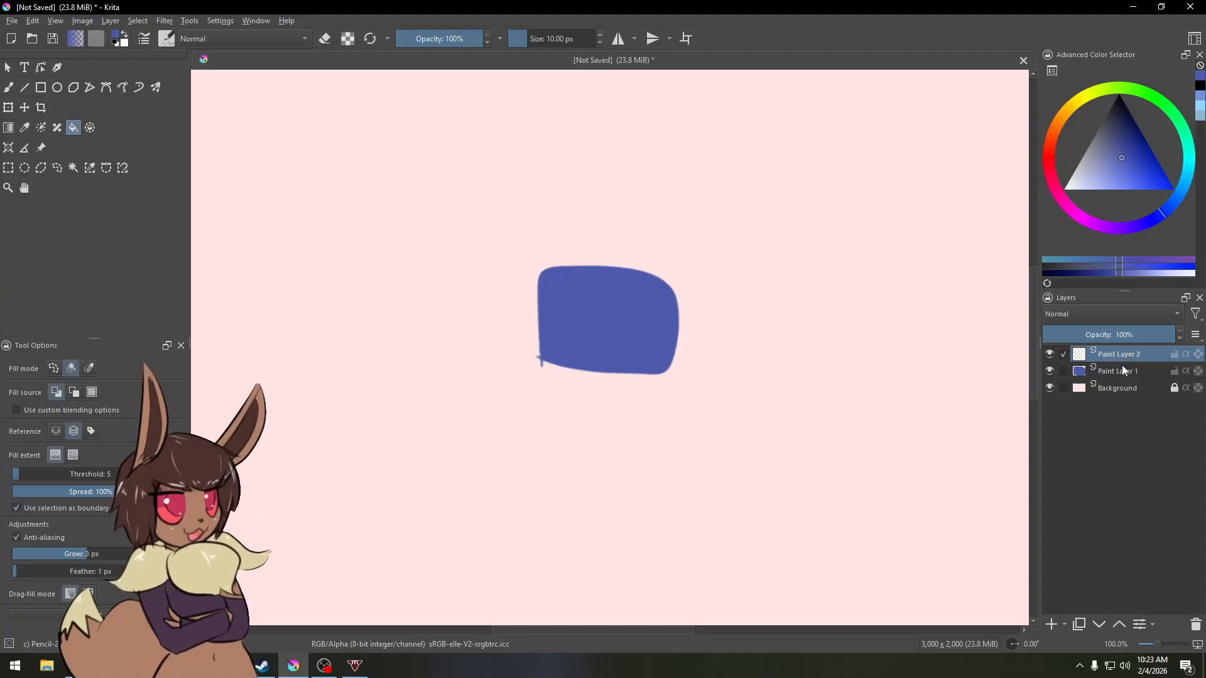
{"action": "left_click", "coordinate": [1120, 372], "text": "ctrl"}
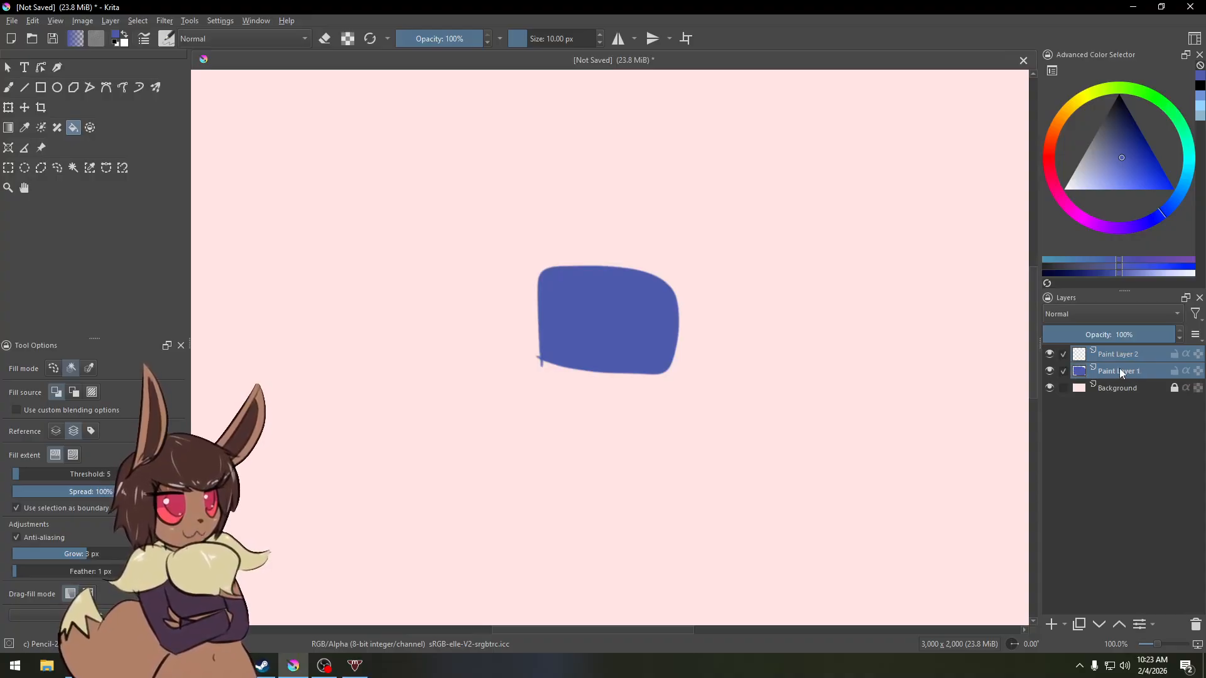
{"action": "right_click", "coordinate": [1120, 368]}
{"action": "mouse_move", "coordinate": [1062, 542]}
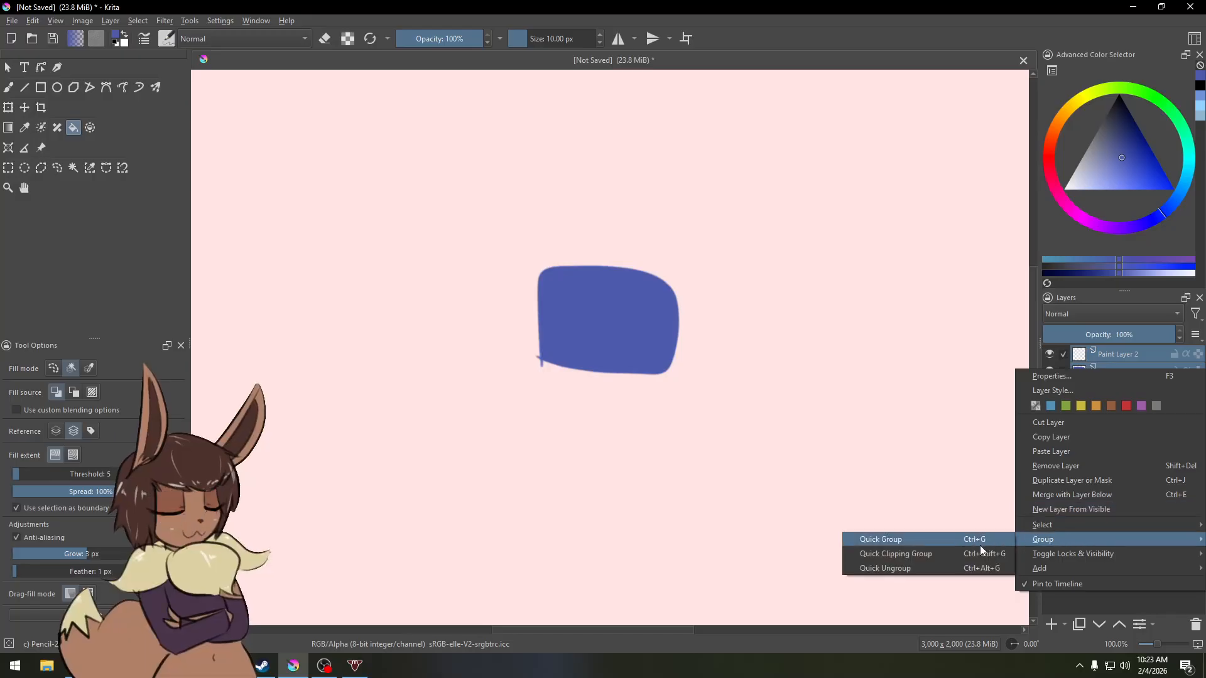
{"action": "left_click", "coordinate": [972, 539]}
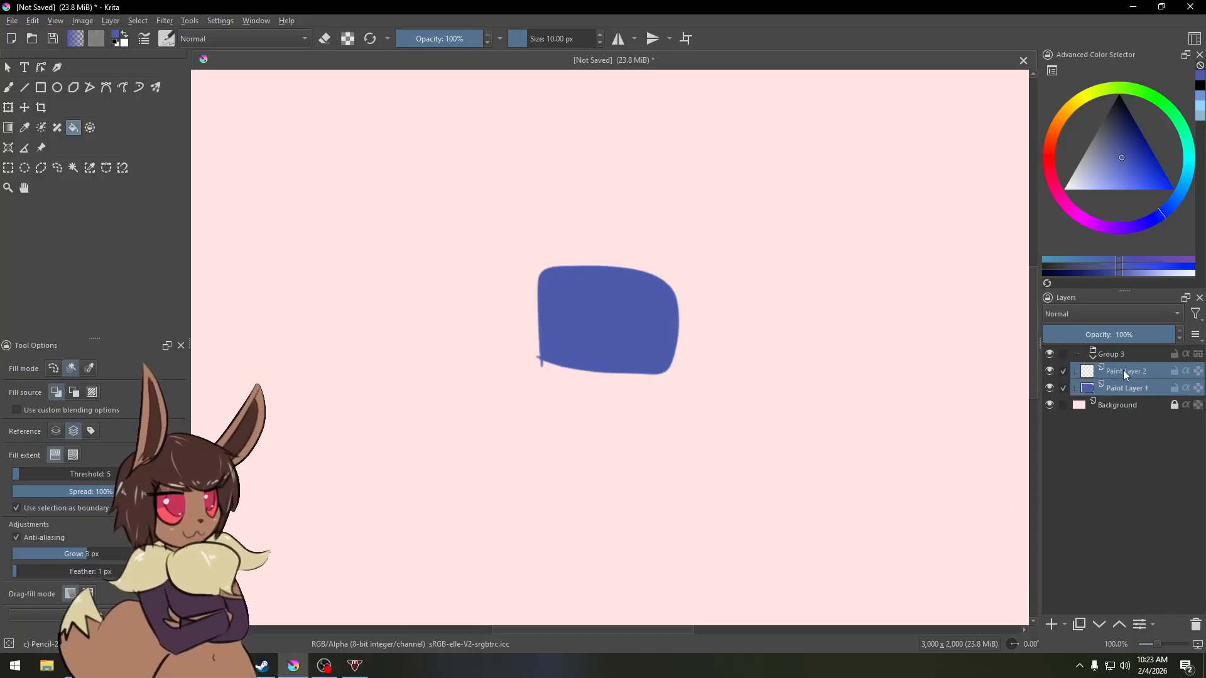
Step: Turn on inherit alpha for the new layer, pick a pink colour and set the layer's blend mode to Multiply
{"action": "left_click", "coordinate": [1184, 372]}
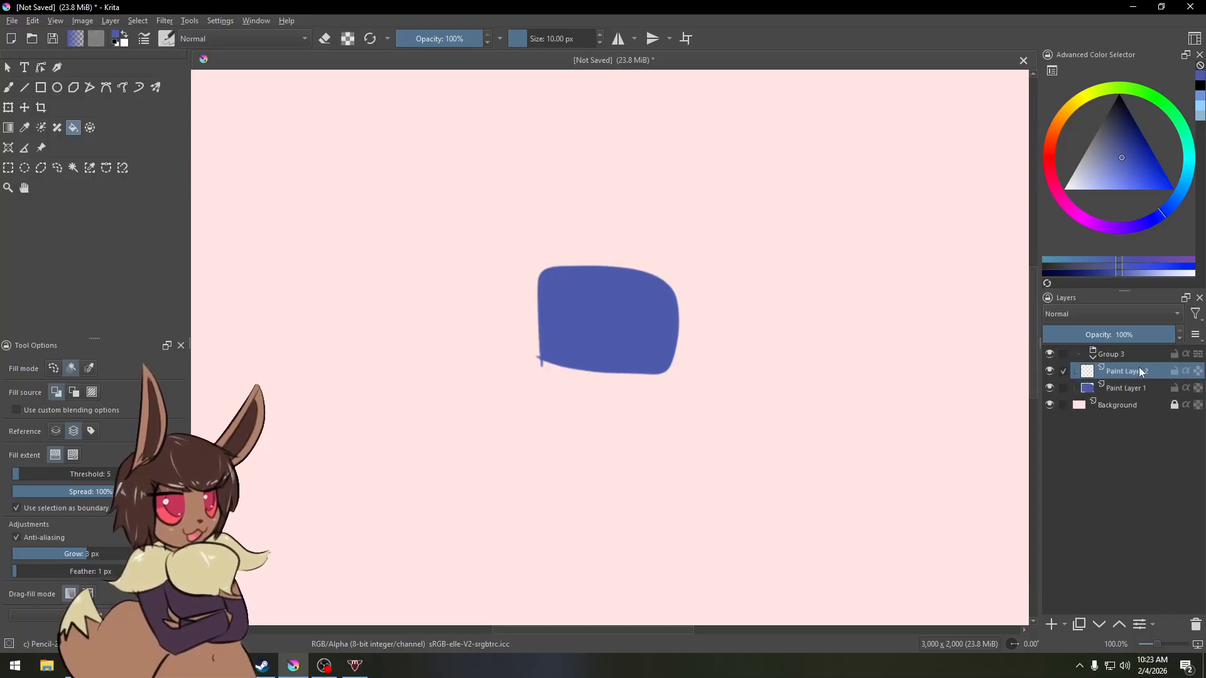
{"action": "left_click", "coordinate": [1069, 212]}
{"action": "left_click", "coordinate": [1092, 171]}
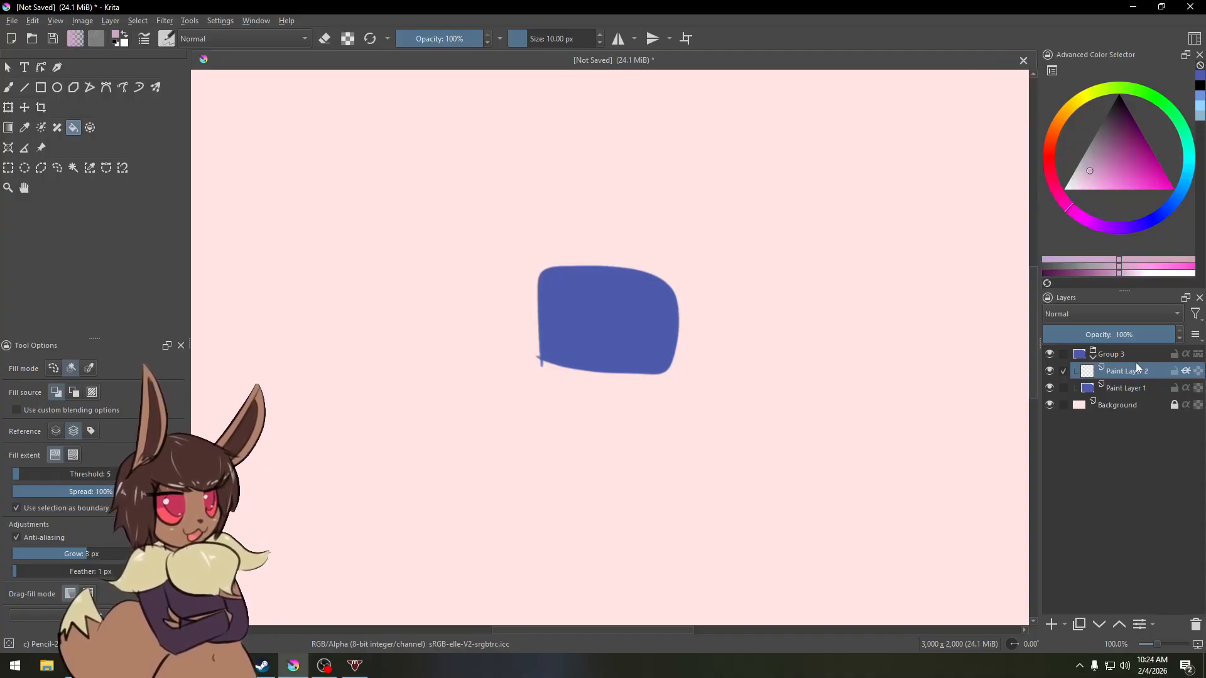
{"action": "left_click", "coordinate": [1109, 314]}
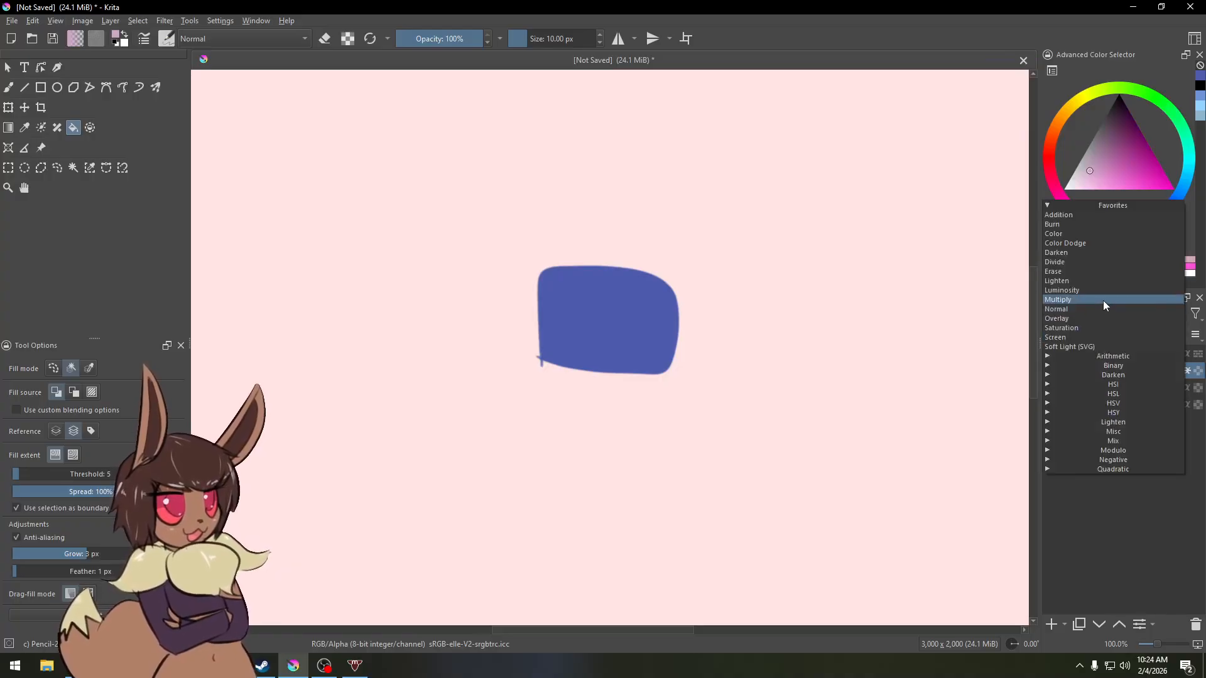
{"action": "left_click", "coordinate": [1103, 300]}
Step: Switch to the airbrush and spray pink shading across the rectangle on the clipped layer
{"action": "key", "text": "b"}
{"action": "right_click", "coordinate": [552, 280]}
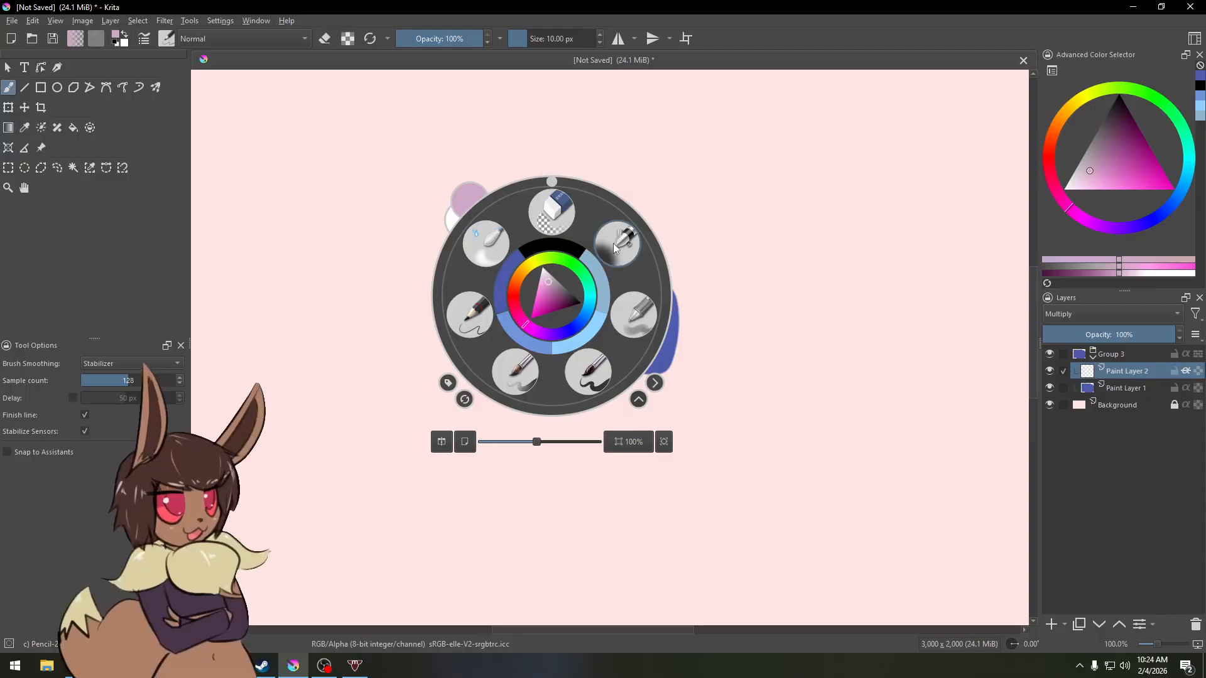
{"action": "left_click", "coordinate": [613, 243]}
{"action": "mouse_move", "coordinate": [546, 352]}
{"action": "left_mouse_down"}
{"action": "mouse_move", "coordinate": [621, 256]}
{"action": "mouse_move", "coordinate": [705, 325]}
{"action": "mouse_move", "coordinate": [632, 394]}
{"action": "mouse_move", "coordinate": [536, 357]}
{"action": "mouse_move", "coordinate": [549, 280]}
{"action": "left_mouse_up"}
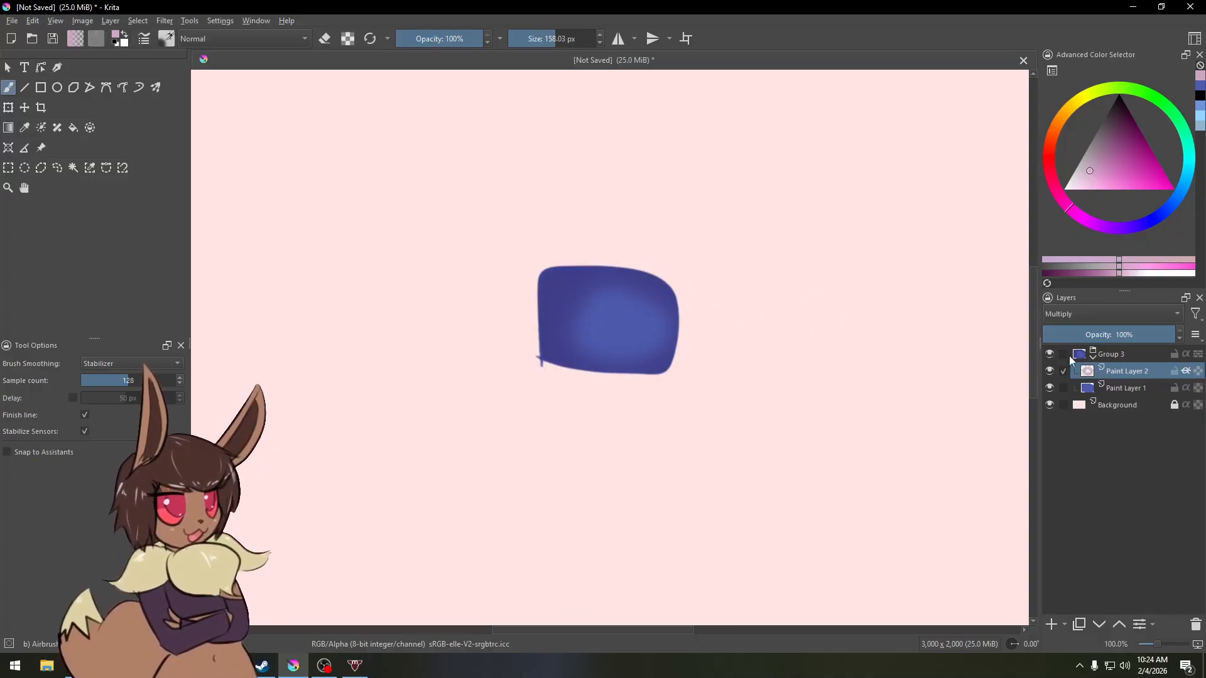
Step: Toggle the shading layer's inherit alpha off and on to compare the clipped and unclipped shading
{"action": "left_click", "coordinate": [1185, 371]}
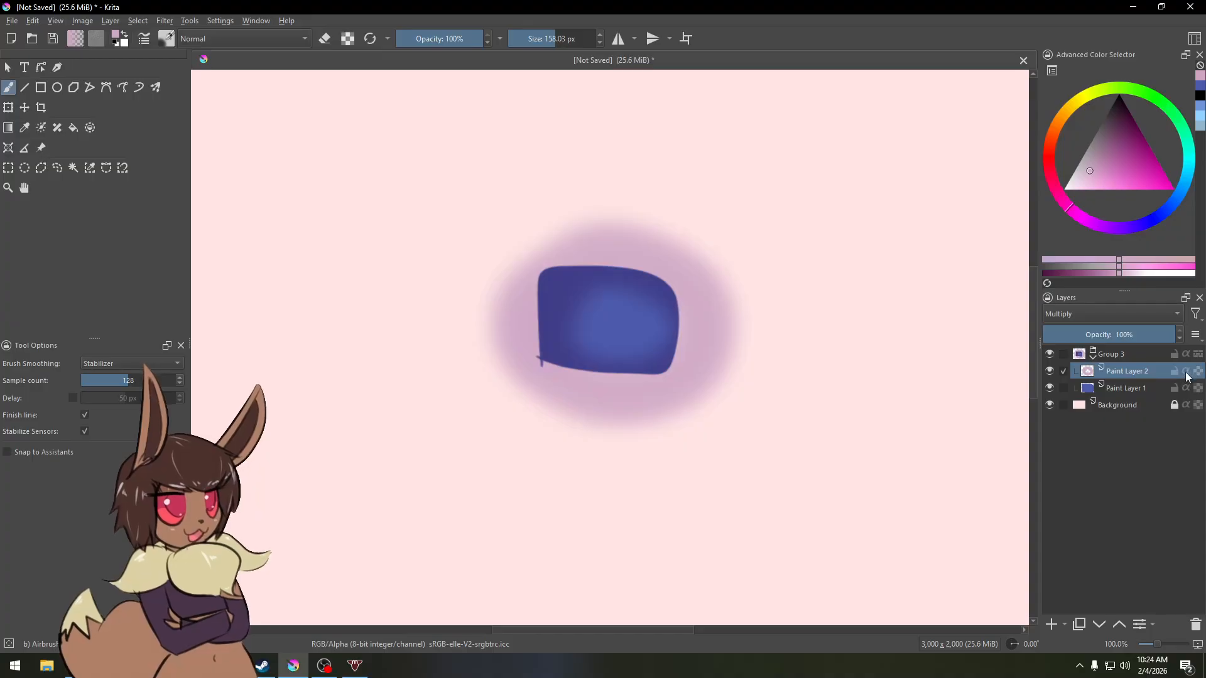
{"action": "left_click", "coordinate": [1185, 371]}
{"action": "left_click", "coordinate": [1185, 372]}
{"action": "left_click", "coordinate": [1185, 372]}
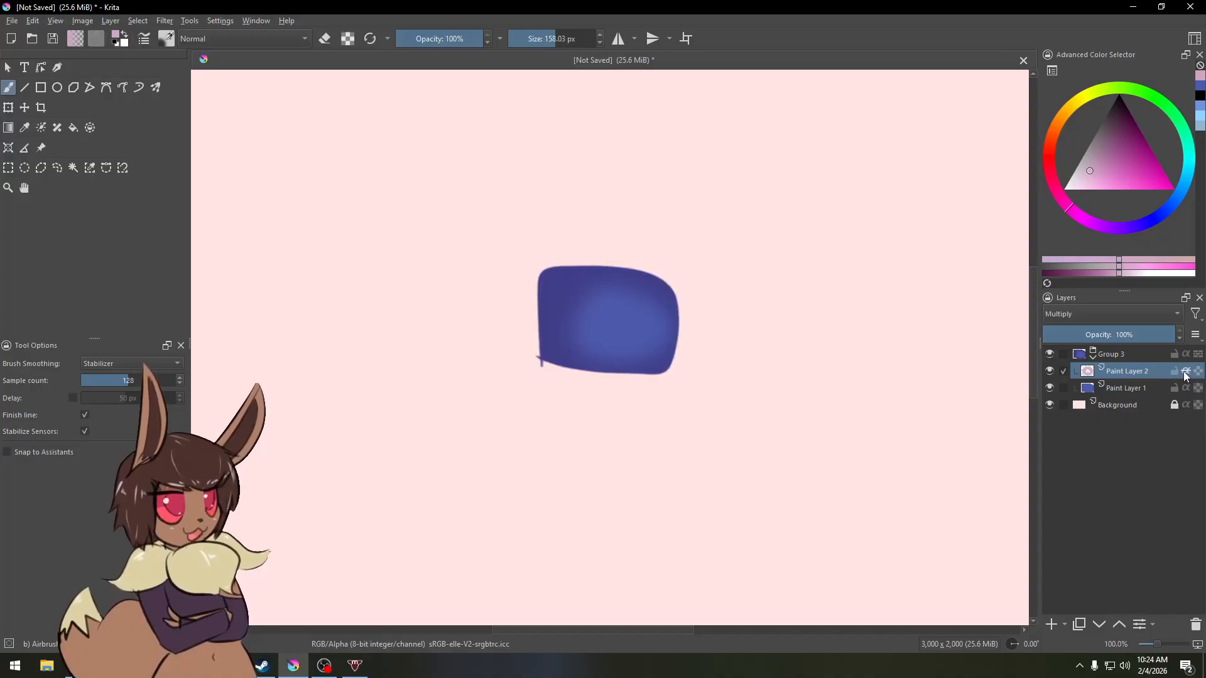
{"action": "left_click", "coordinate": [1127, 387]}
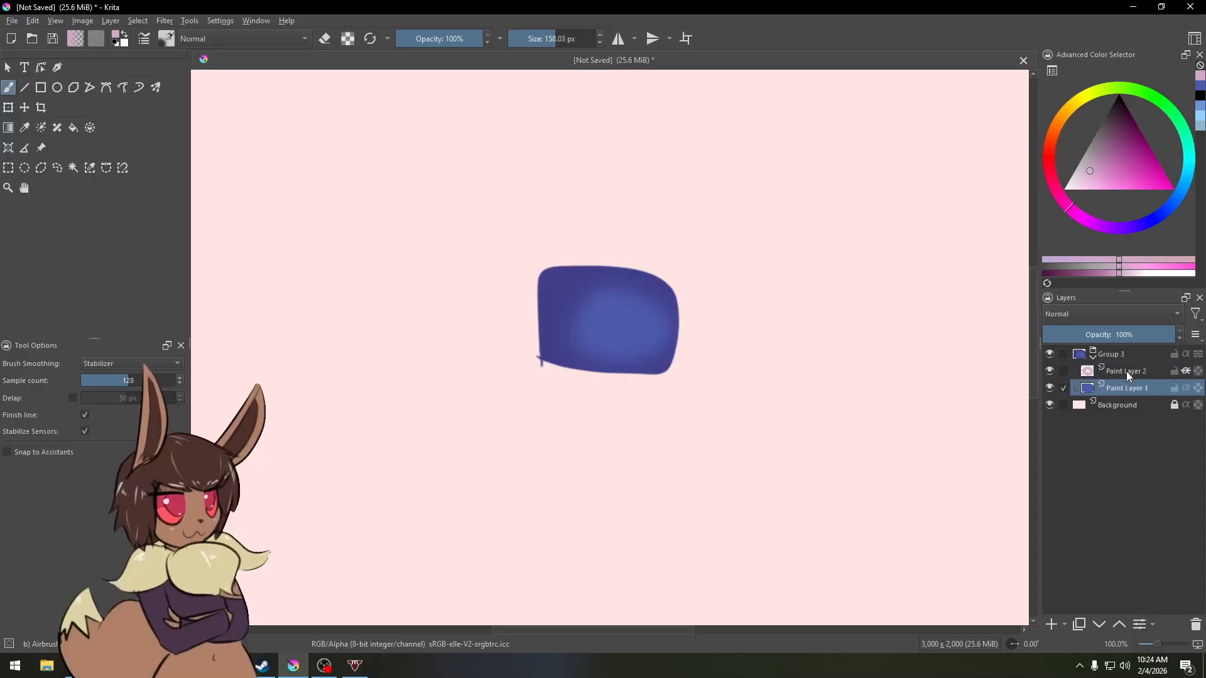
{"action": "left_click", "coordinate": [1127, 372]}
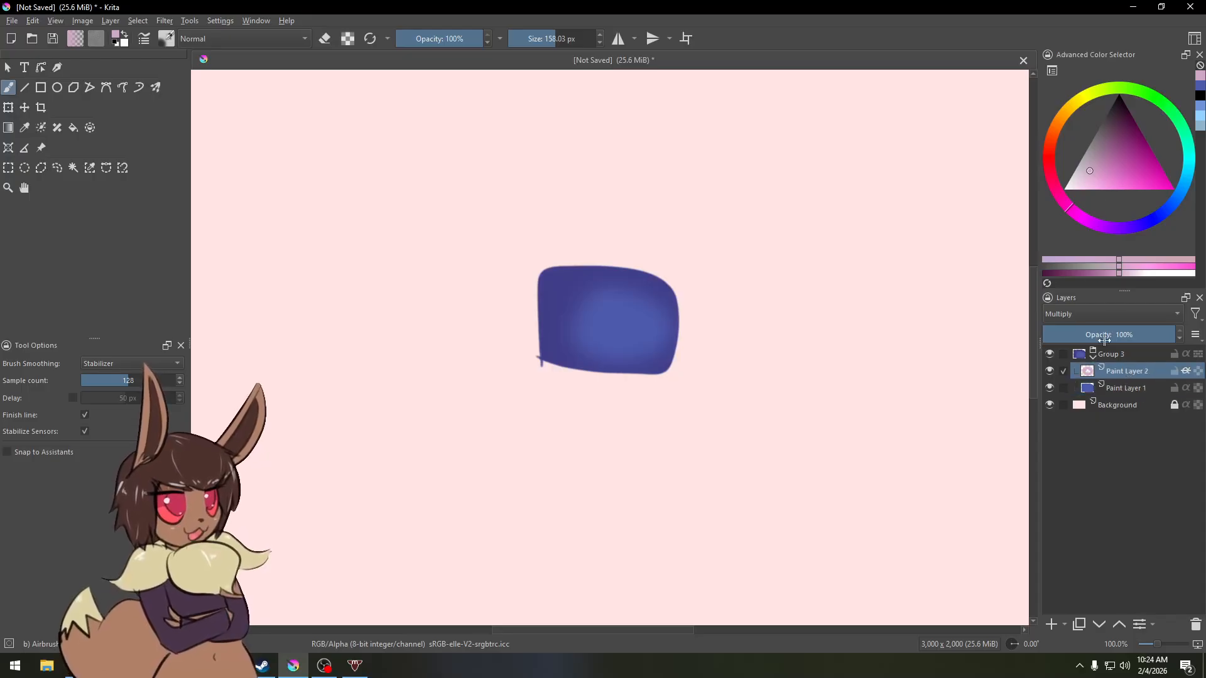
Step: Add another paint layer and set its blend mode to Hard Light, adding Hard Light to the favourite blend modes
{"action": "left_click", "coordinate": [1051, 625]}
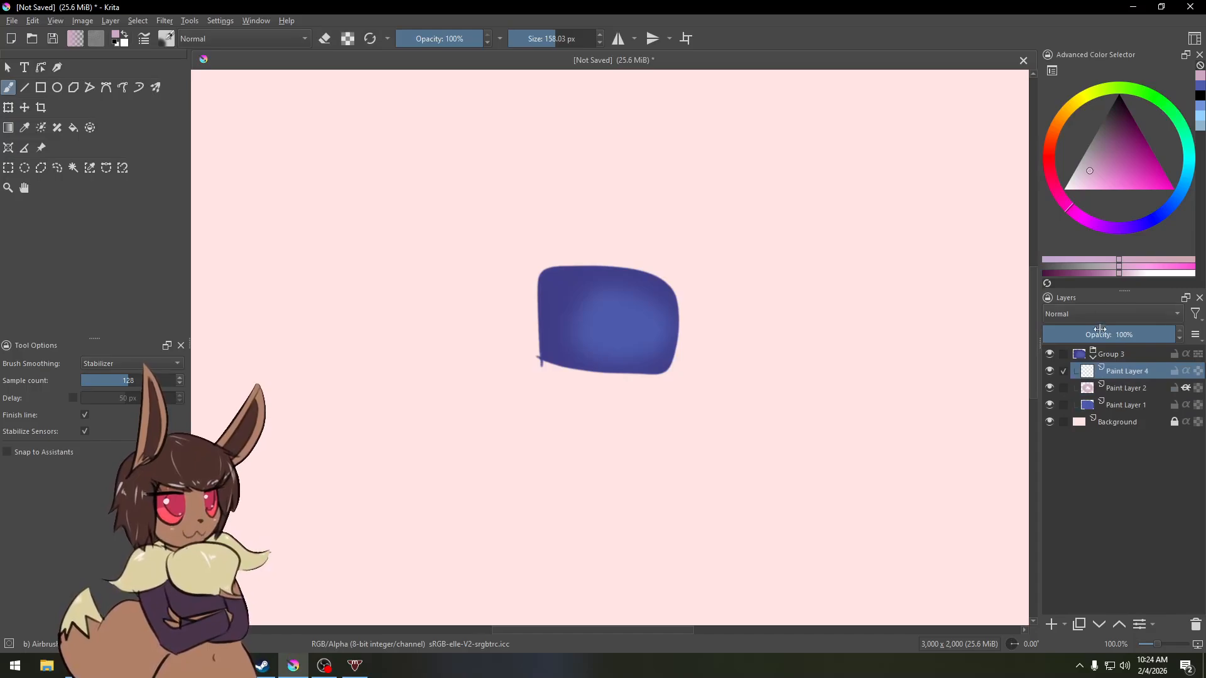
{"action": "left_click", "coordinate": [1102, 315]}
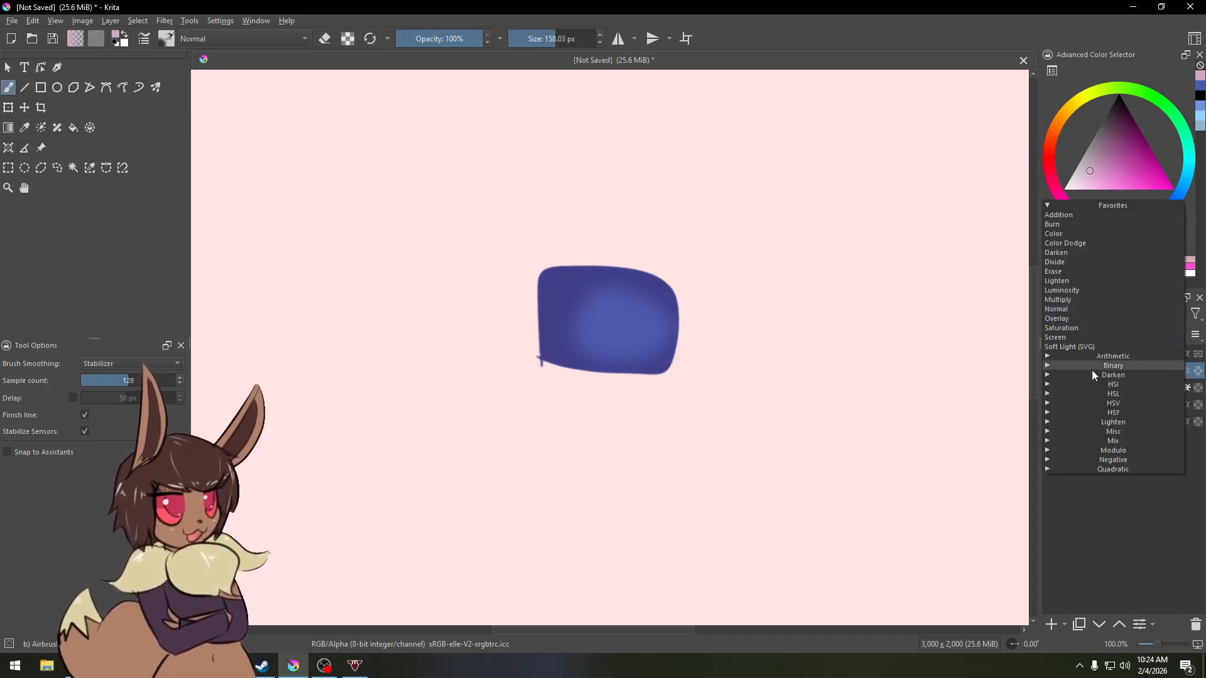
{"action": "left_click", "coordinate": [1088, 421]}
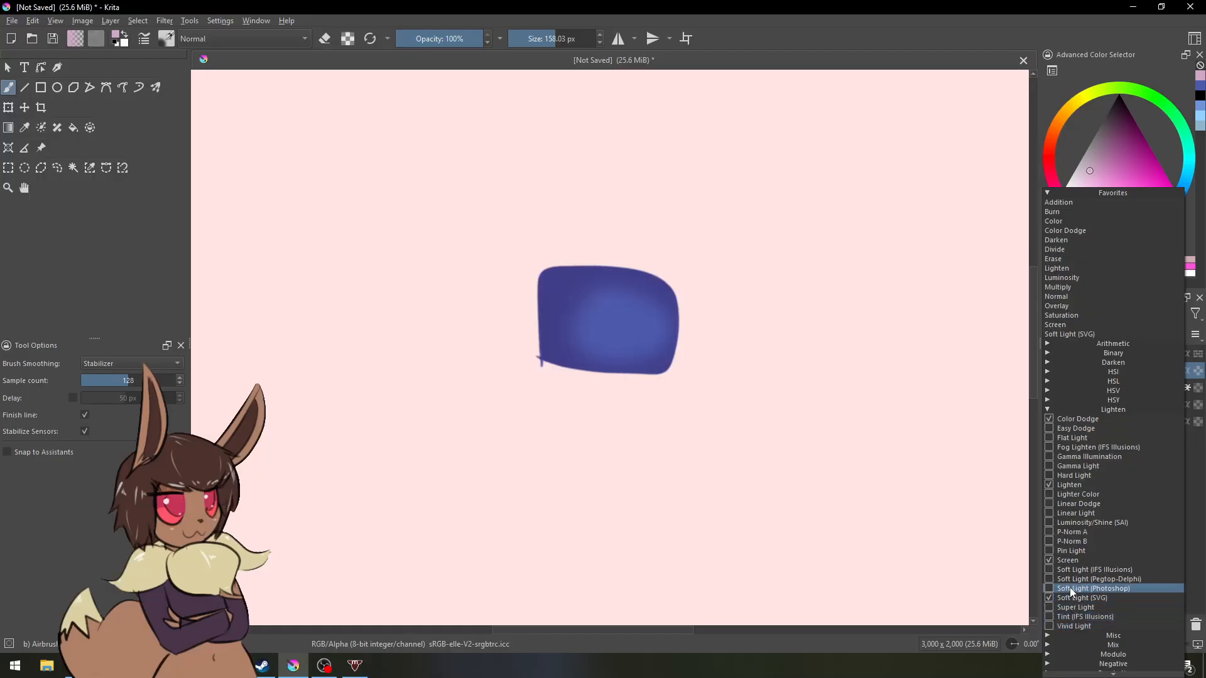
{"action": "left_click", "coordinate": [1074, 475]}
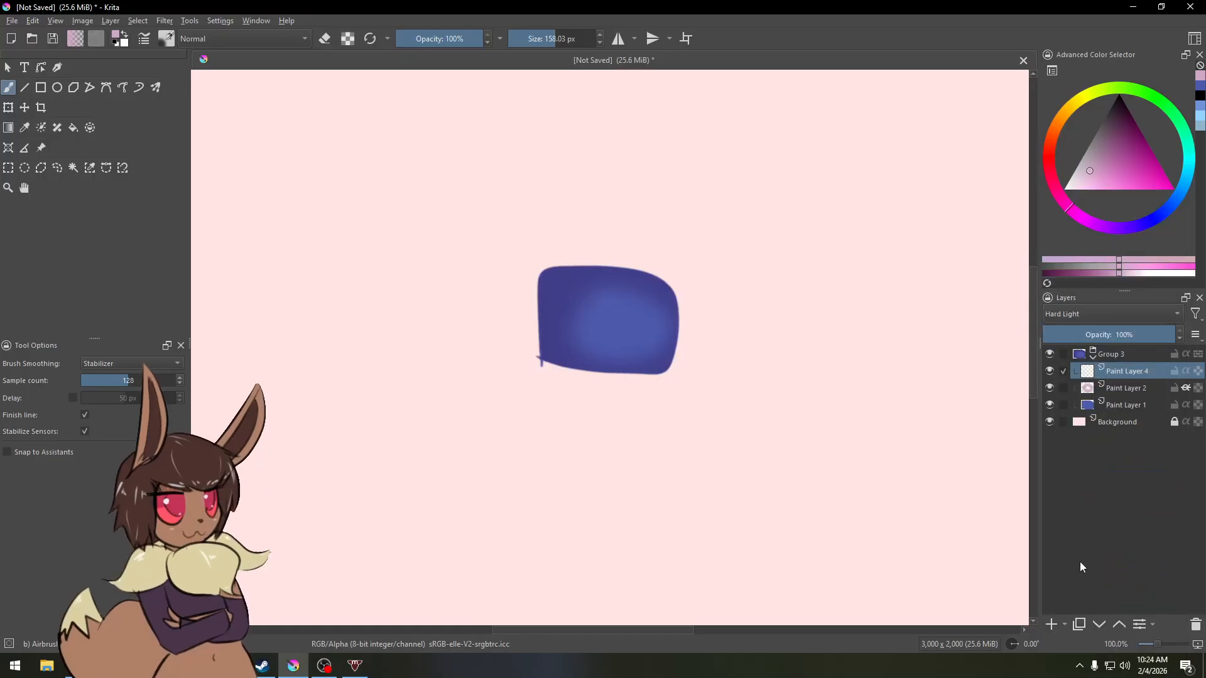
{"action": "left_click", "coordinate": [1091, 314]}
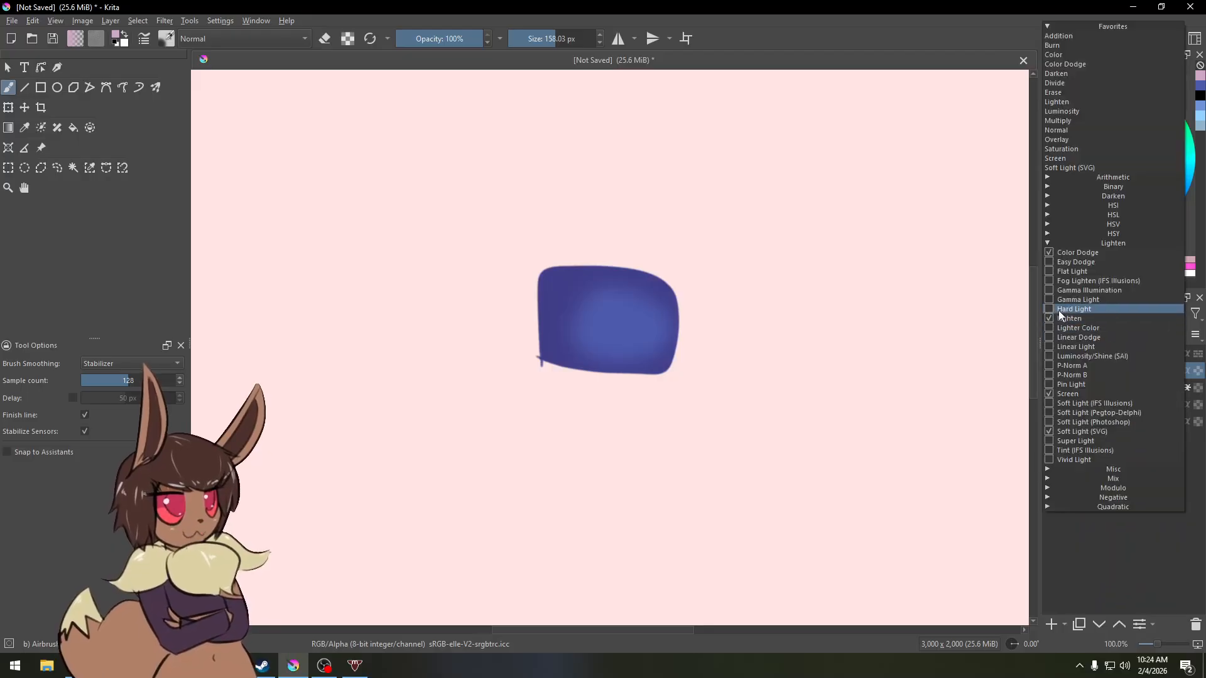
{"action": "scroll", "coordinate": [1046, 307], "scroll_direction": "down", "scroll_amount": 1}
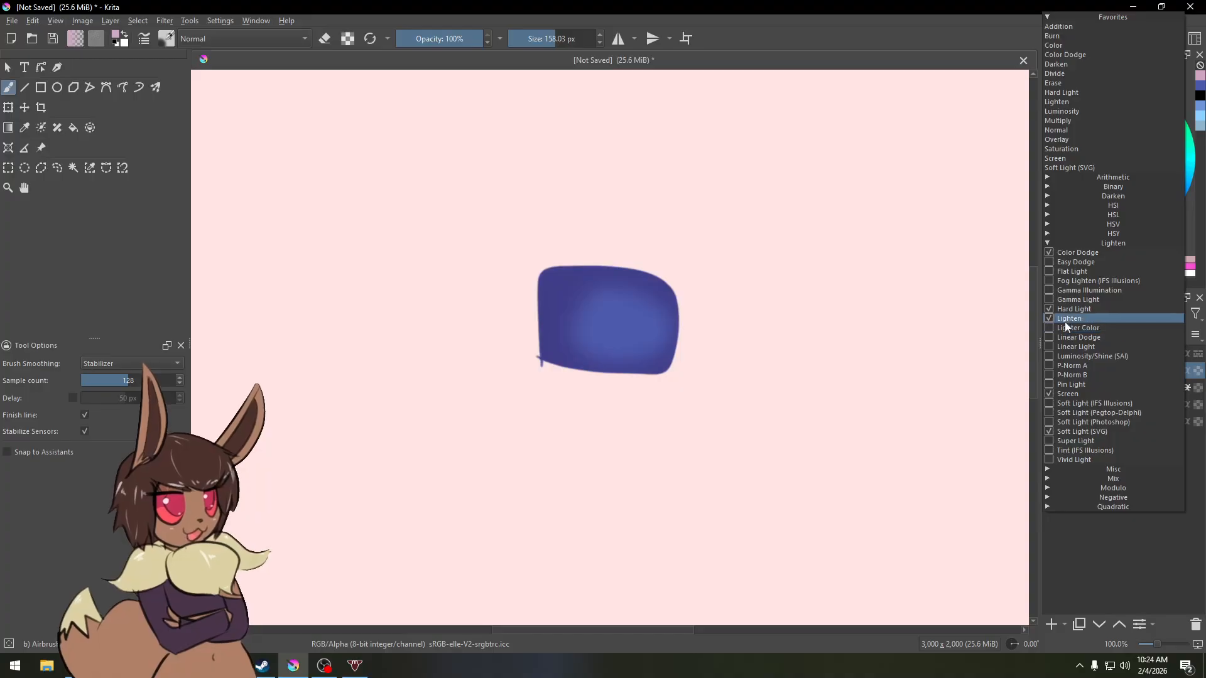
{"action": "left_click", "coordinate": [1048, 243]}
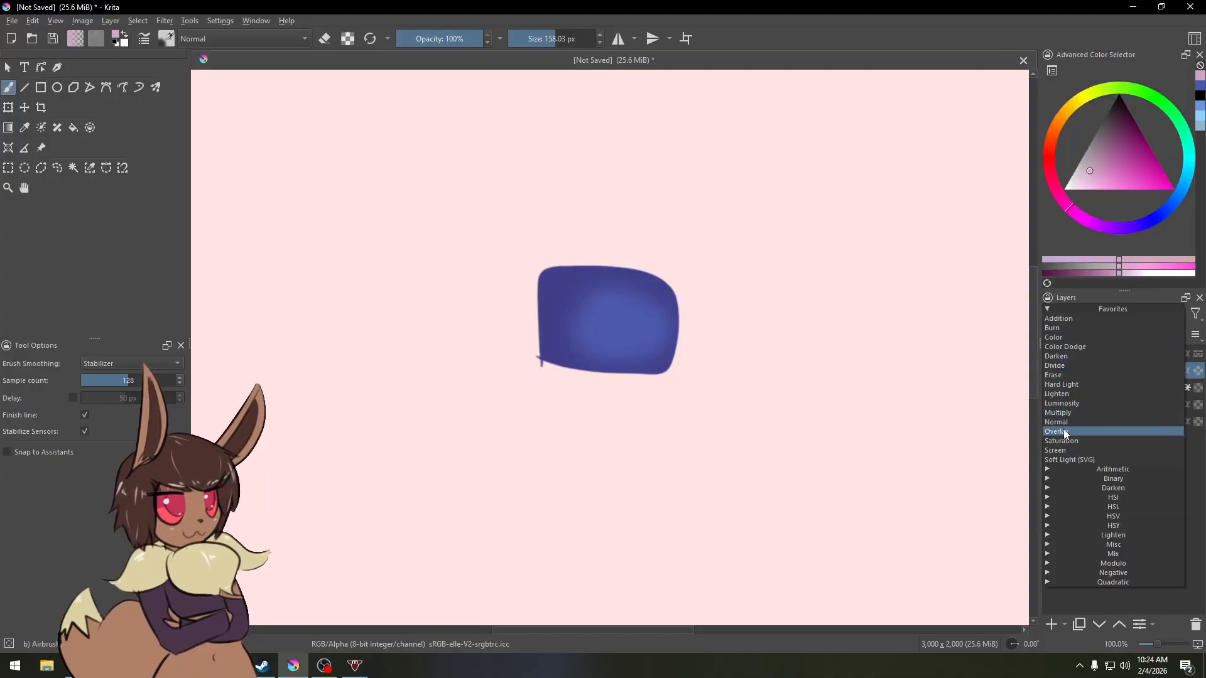
{"action": "left_click", "coordinate": [1065, 386]}
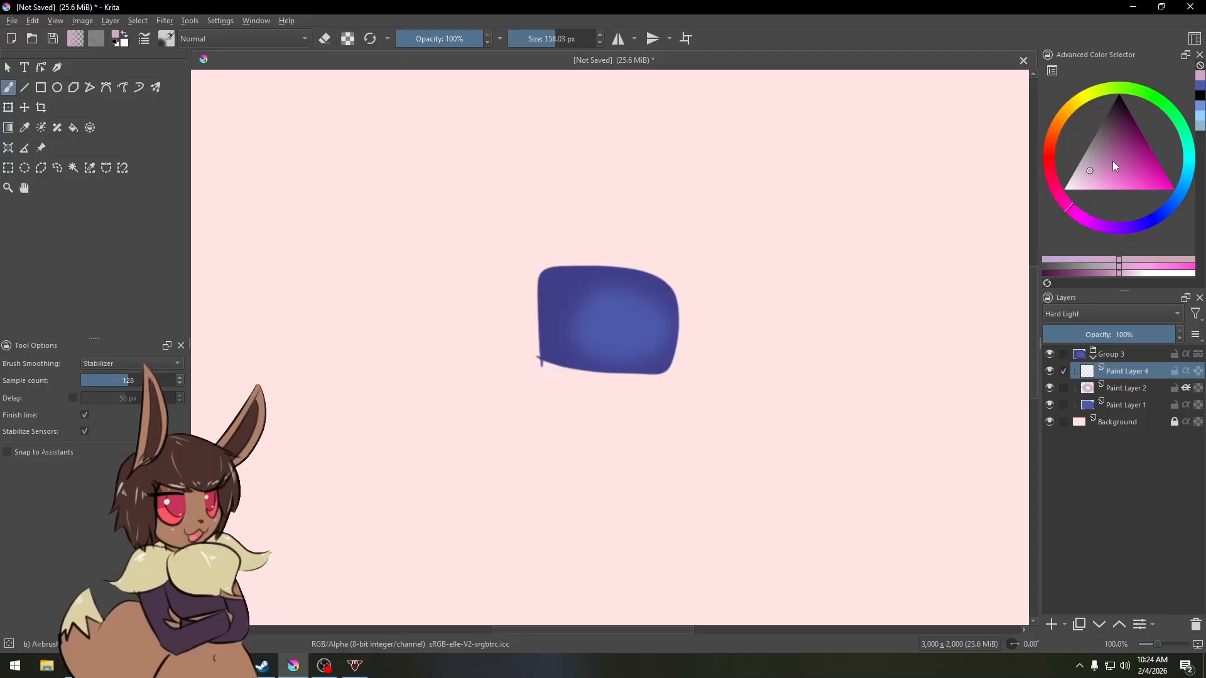
Step: Try an airbrush stroke with a different pink on the Hard Light layer
{"action": "mouse_move", "coordinate": [1113, 161]}
{"action": "left_mouse_down"}
{"action": "mouse_move", "coordinate": [1085, 142]}
{"action": "mouse_move", "coordinate": [1125, 160]}
{"action": "mouse_move", "coordinate": [1117, 153]}
{"action": "mouse_move", "coordinate": [1095, 180]}
{"action": "mouse_move", "coordinate": [1121, 145]}
{"action": "left_mouse_up"}
{"action": "left_click_drag", "start_coordinate": [646, 341], "coordinate": [608, 350]}
{"action": "key", "text": "ctrl+z"}
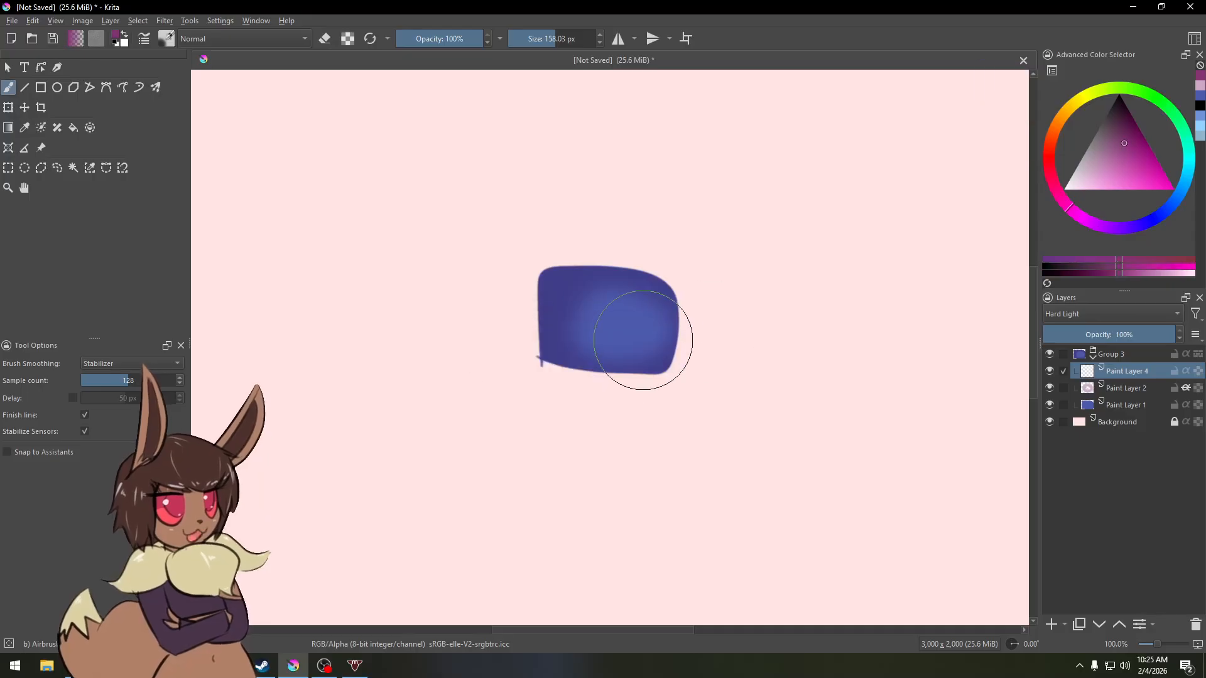
Step: Pick a pale pink and turn on inherit alpha for the Hard Light layer
{"action": "left_click_drag", "start_coordinate": [1113, 160], "coordinate": [1090, 182]}
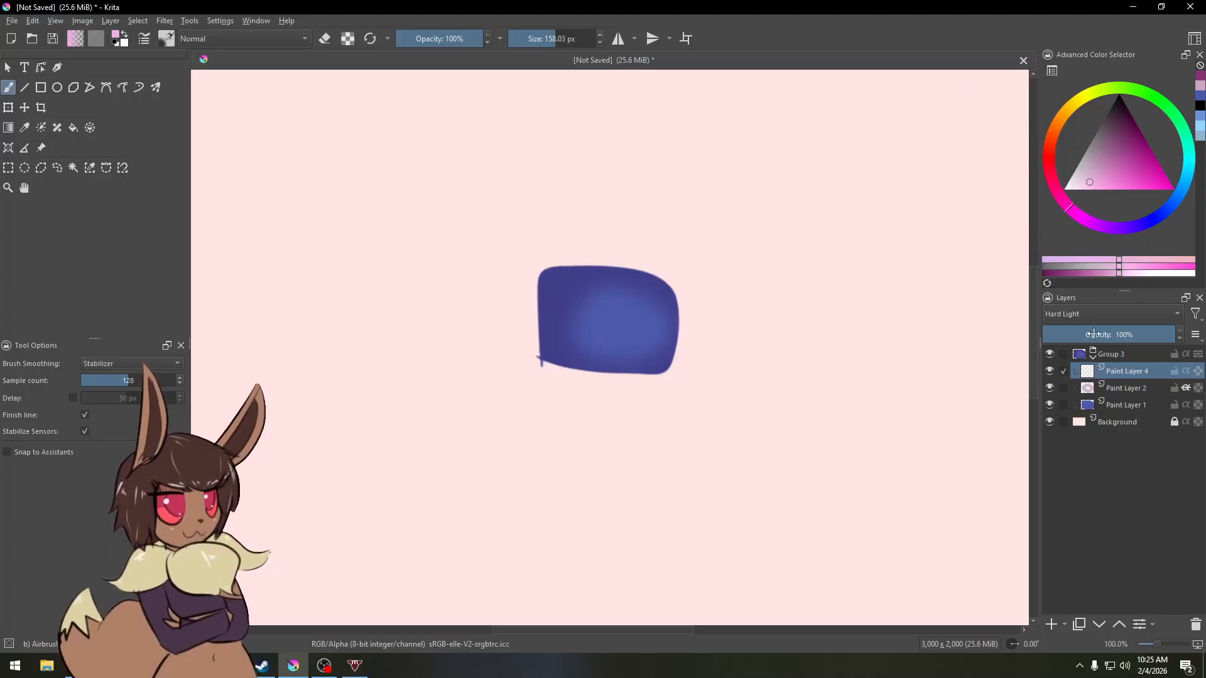
{"action": "left_click", "coordinate": [1186, 371]}
{"action": "mouse_move", "coordinate": [552, 269]}
{"action": "left_mouse_down"}
{"action": "mouse_move", "coordinate": [595, 270]}
{"action": "mouse_move", "coordinate": [684, 324]}
{"action": "mouse_move", "coordinate": [628, 320]}
{"action": "left_mouse_up"}
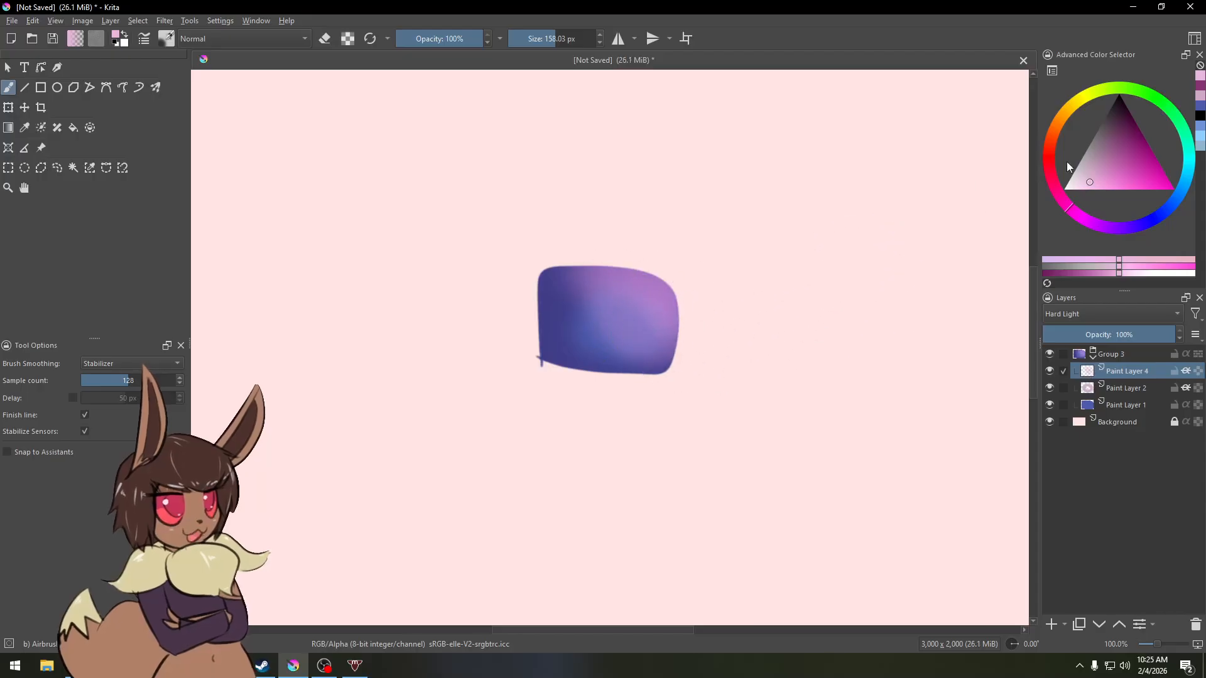
{"action": "key", "text": "ctrl+z"}
Step: Try a pale yellow airbrush highlight across the rectangle
{"action": "left_click", "coordinate": [1070, 111]}
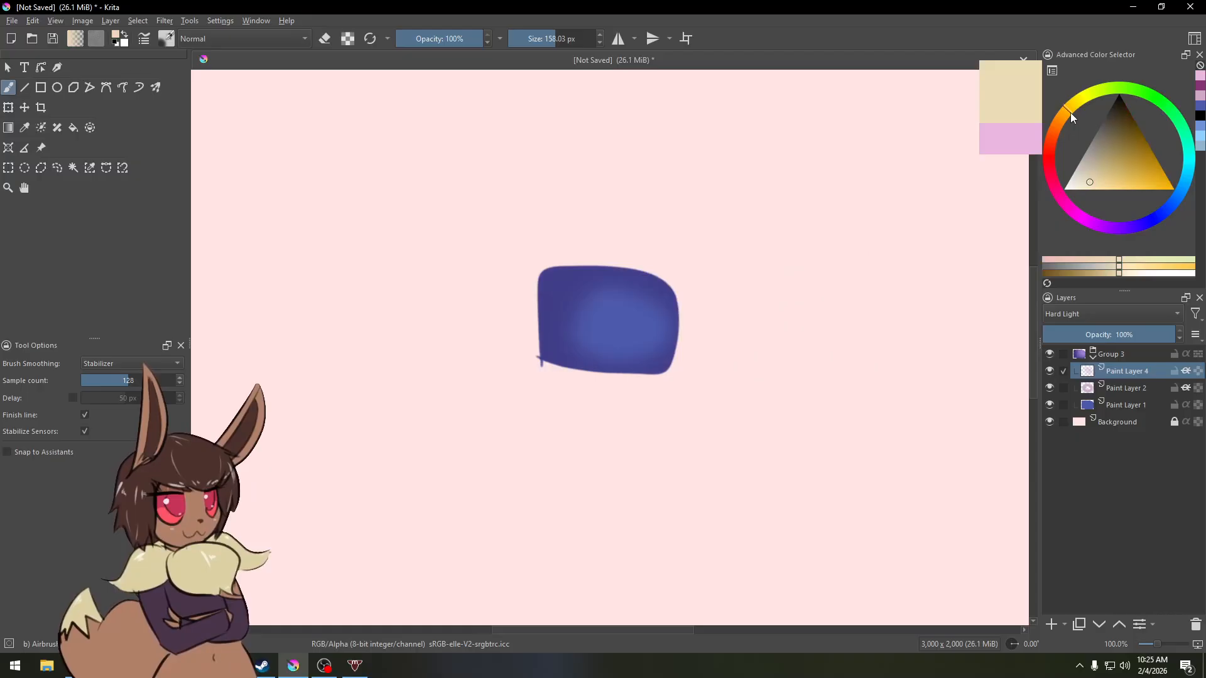
{"action": "left_click", "coordinate": [1079, 191]}
{"action": "mouse_move", "coordinate": [573, 275]}
{"action": "left_mouse_down"}
{"action": "mouse_move", "coordinate": [681, 320]}
{"action": "mouse_move", "coordinate": [617, 300]}
{"action": "mouse_move", "coordinate": [658, 327]}
{"action": "mouse_move", "coordinate": [719, 319]}
{"action": "left_mouse_up"}
{"action": "key", "text": "ctrl+z"}
Step: Pick a pale pink again and spray highlights across the rectangle's upper right area
{"action": "left_click", "coordinate": [1072, 210]}
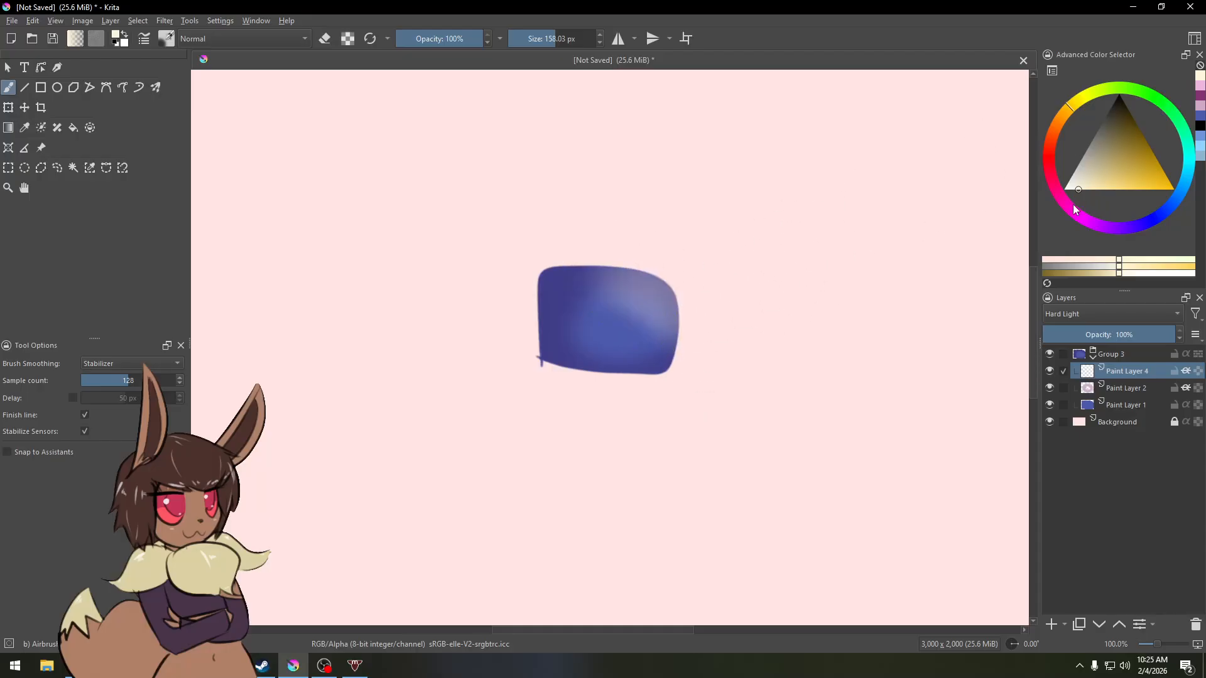
{"action": "mouse_move", "coordinate": [593, 267]}
{"action": "left_mouse_down"}
{"action": "mouse_move", "coordinate": [635, 277]}
{"action": "mouse_move", "coordinate": [708, 369]}
{"action": "left_mouse_up"}
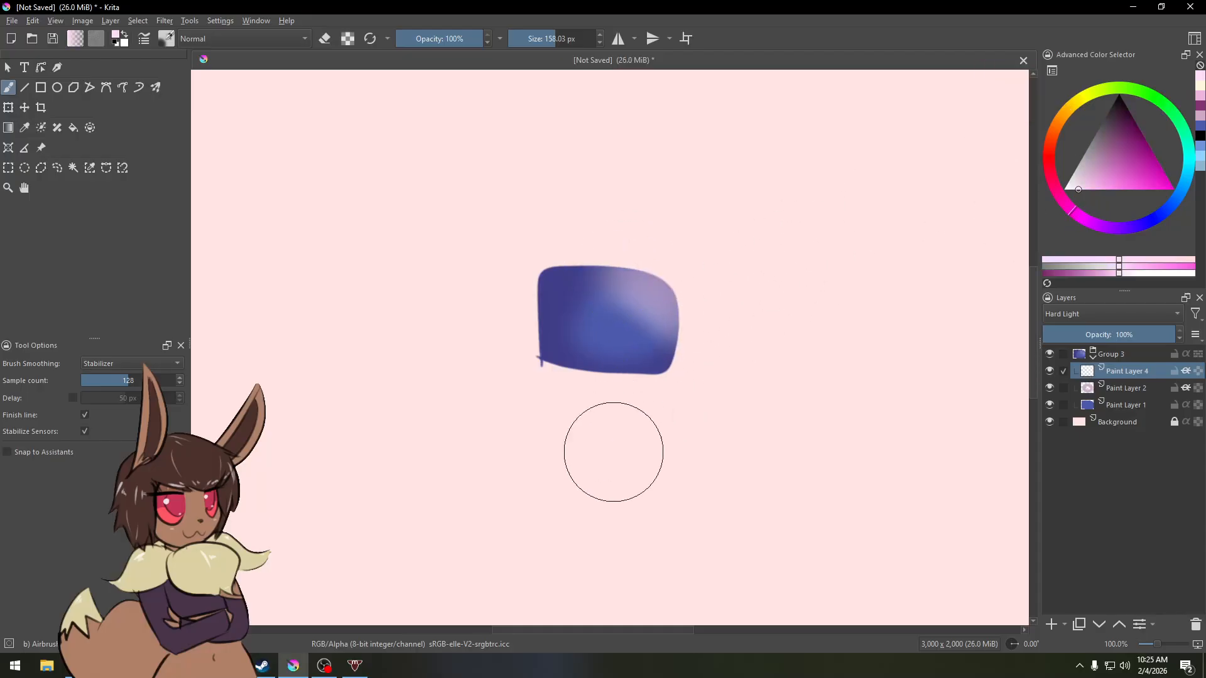
{"action": "left_click_drag", "start_coordinate": [604, 374], "coordinate": [711, 381]}
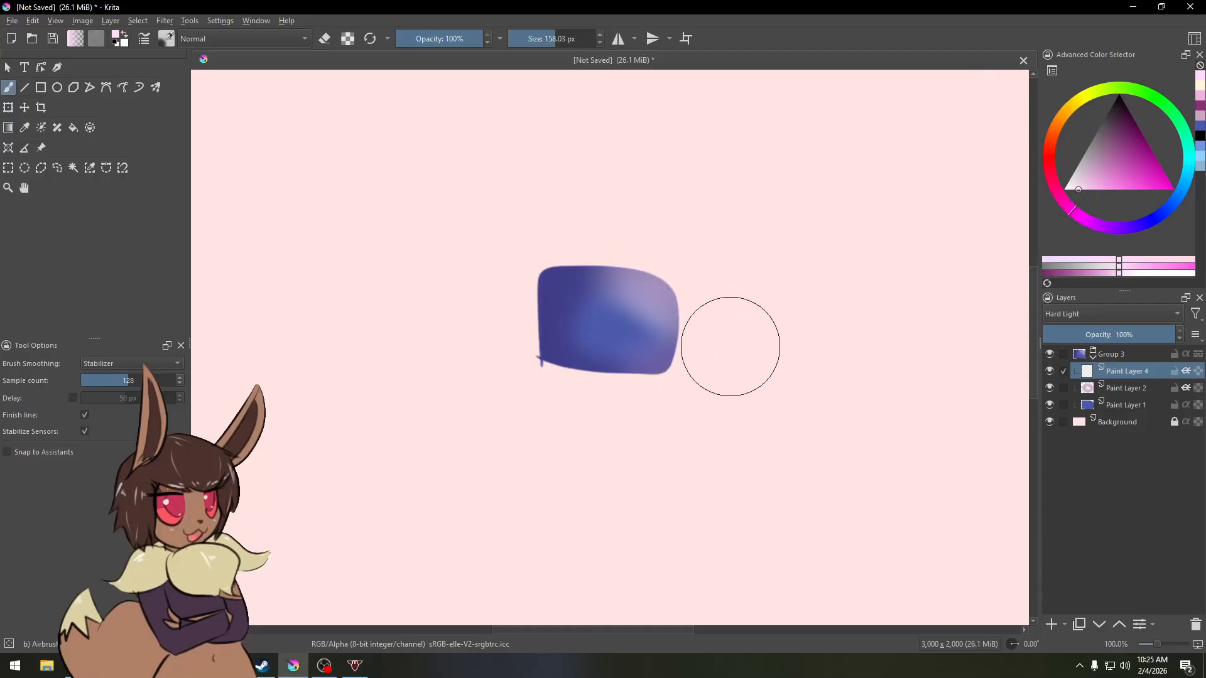
{"action": "mouse_move", "coordinate": [714, 355]}
{"action": "left_mouse_down"}
{"action": "mouse_move", "coordinate": [700, 291]}
{"action": "mouse_move", "coordinate": [674, 336]}
{"action": "left_mouse_up"}
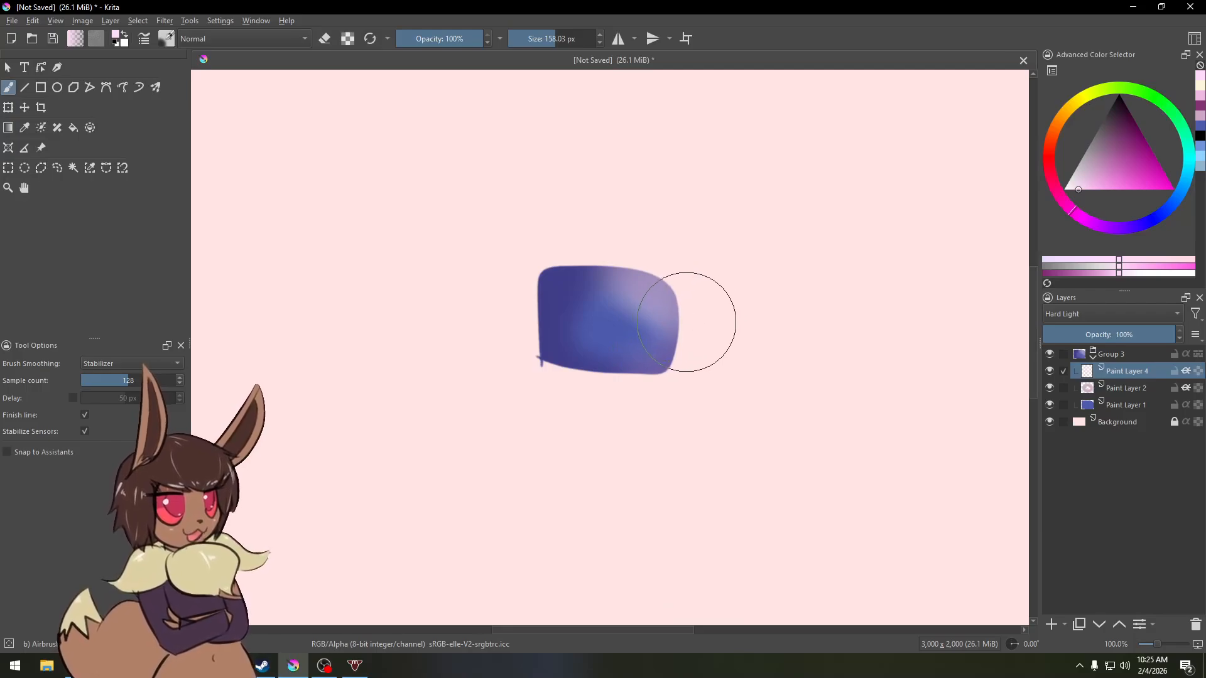
Step: Switch to the pencil and mirror the canvas view horizontally
{"action": "key", "text": "m"}
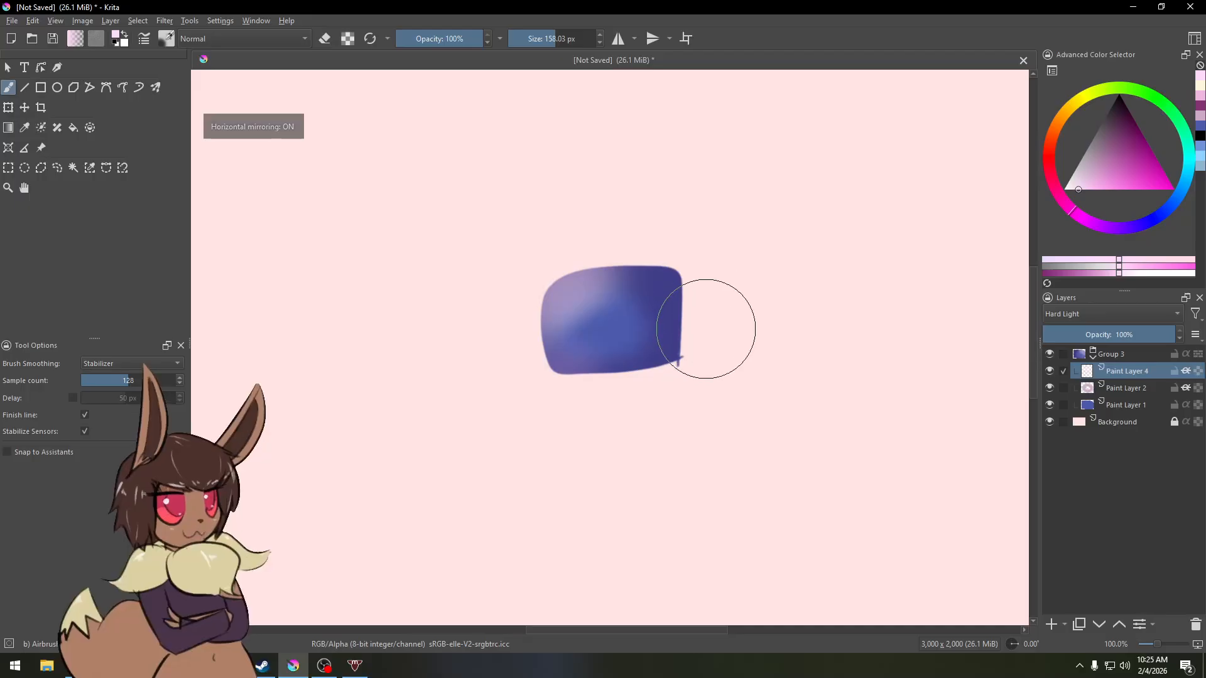
{"action": "key", "text": "m"}
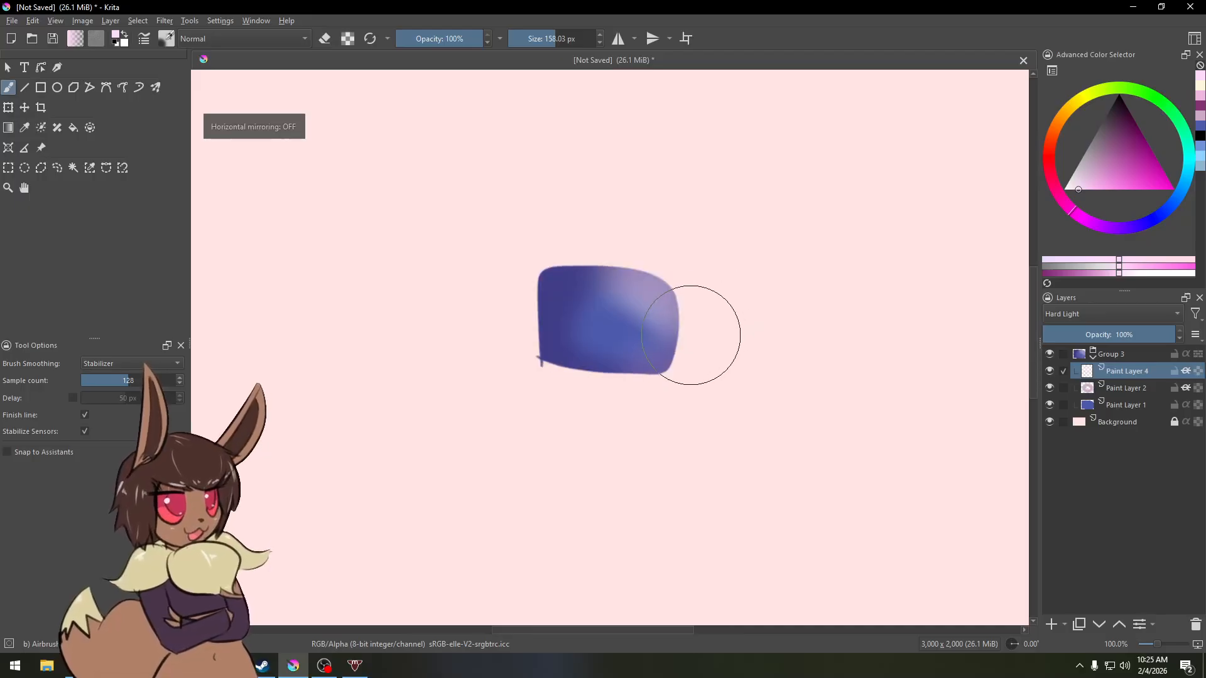
{"action": "right_click", "coordinate": [669, 285]}
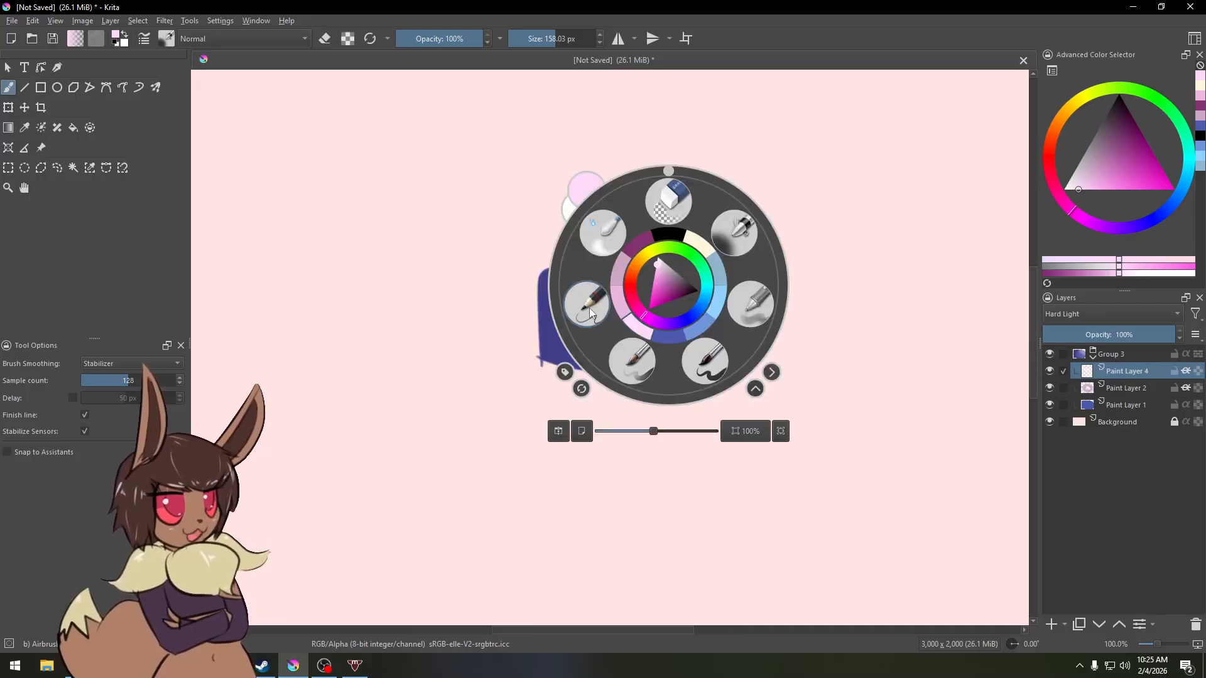
{"action": "left_click", "coordinate": [588, 305]}
{"action": "key", "text": "m"}
{"action": "key", "text": "m"}
{"action": "key", "text": "m"}
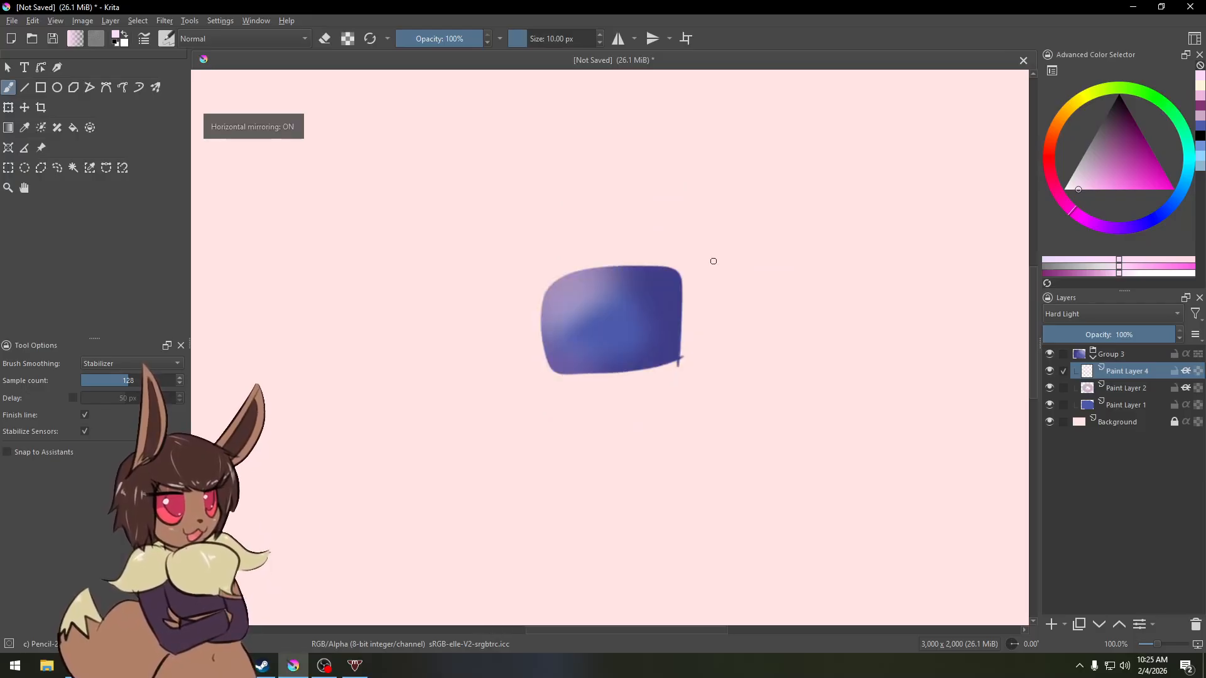
{"action": "key", "text": "m"}
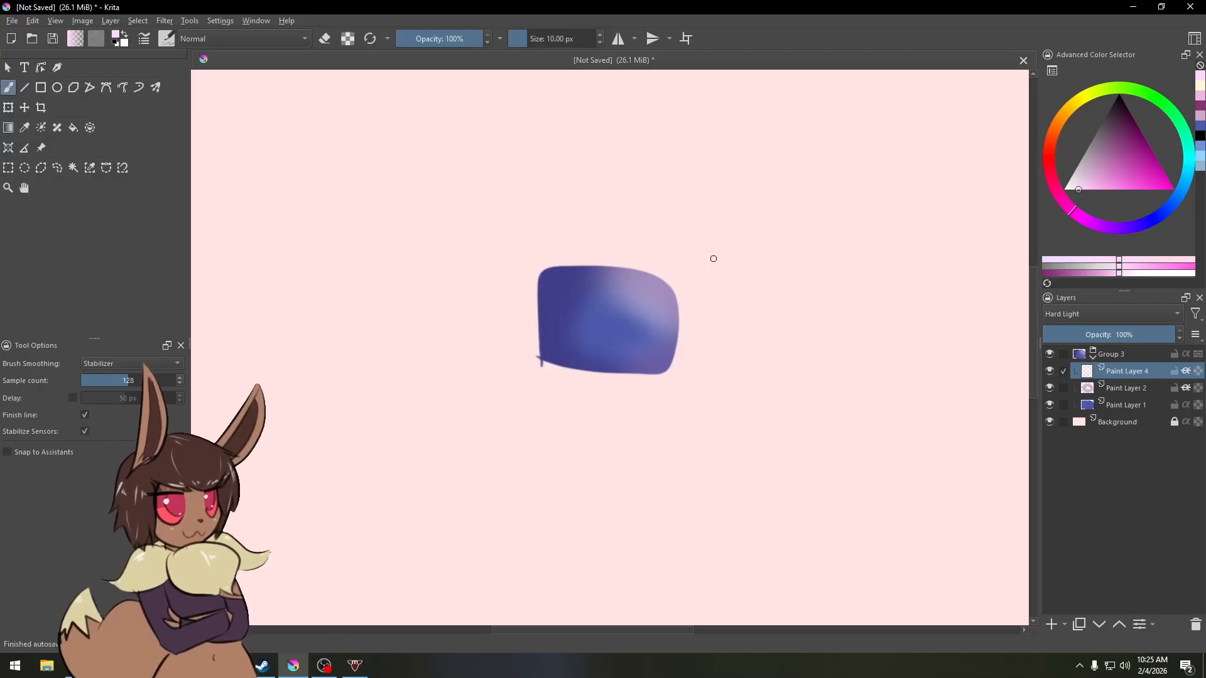
{"action": "key", "text": "m"}
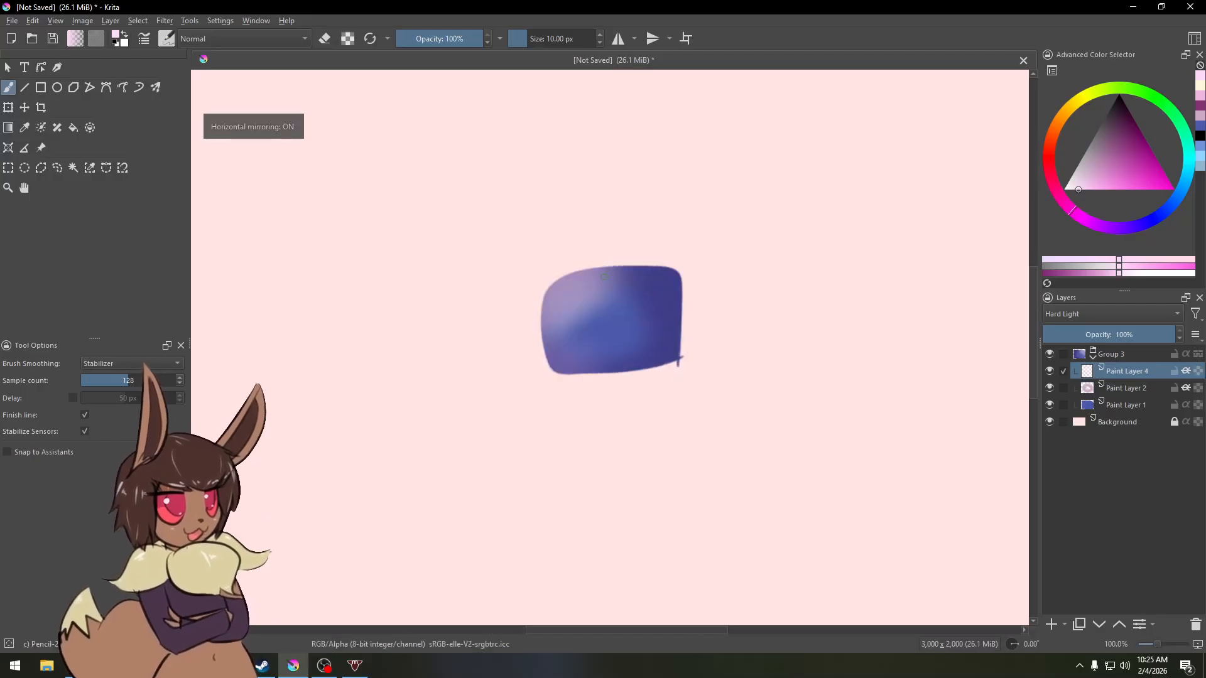
Step: Turn off horizontal mirroring of the canvas view
{"action": "key", "text": "m"}
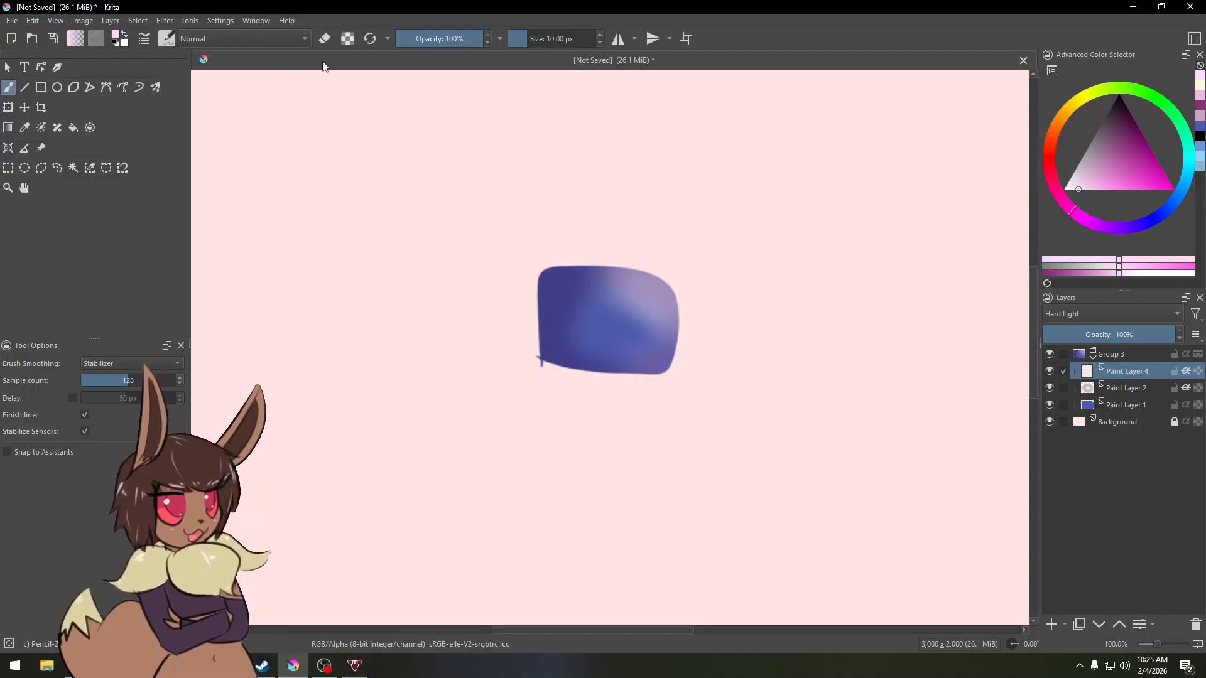
{"action": "left_click", "coordinate": [533, 39]}
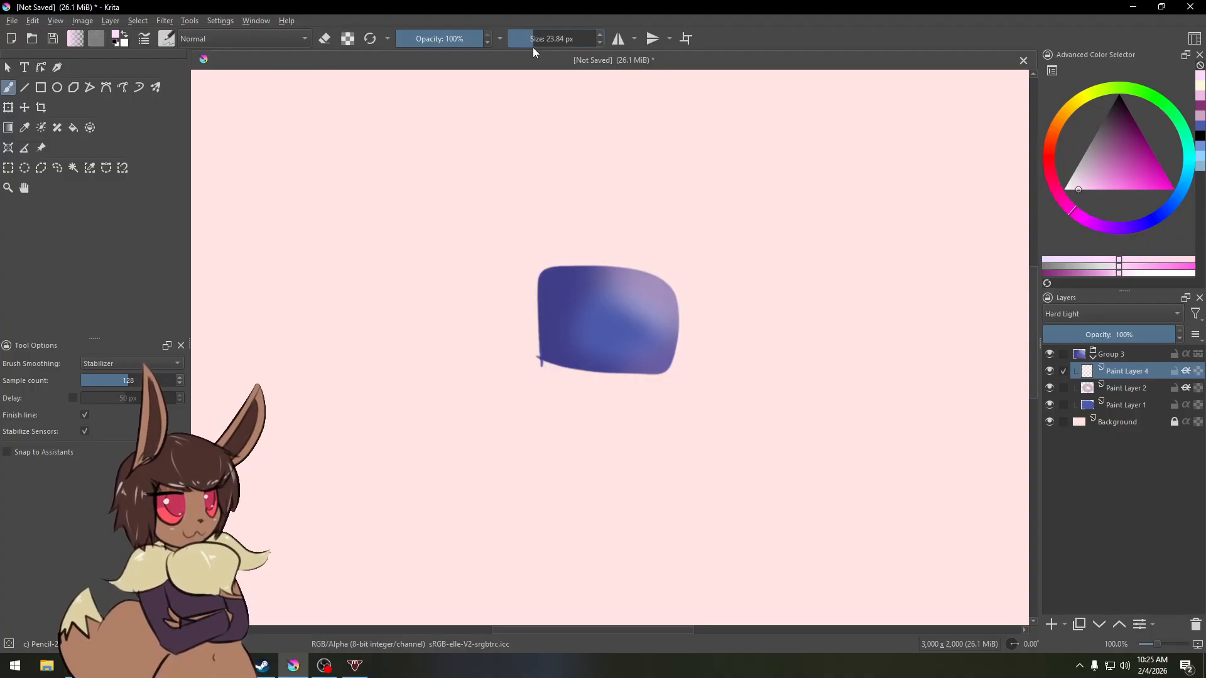
{"action": "left_click", "coordinate": [370, 40]}
{"action": "left_click", "coordinate": [228, 41]}
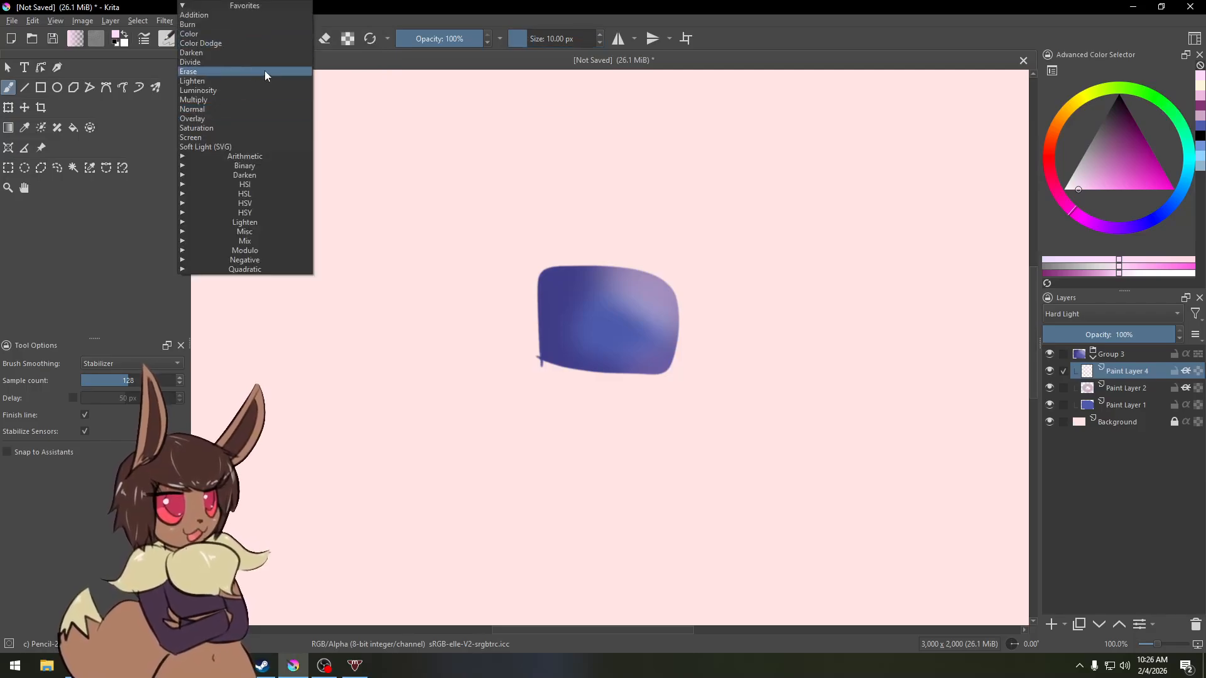
{"action": "left_click", "coordinate": [343, 20]}
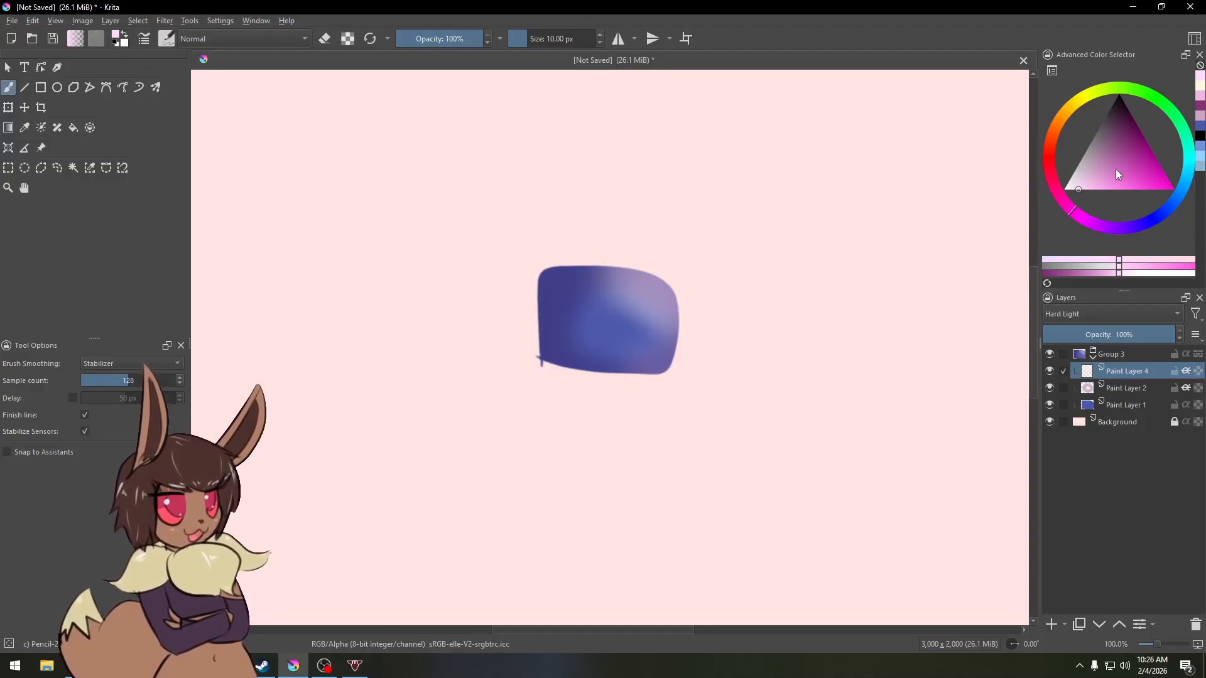
Step: Pick a mauve foreground colour, add a new layer and choose the Foreground to Background gradient
{"action": "mouse_move", "coordinate": [1115, 169]}
{"action": "left_mouse_down"}
{"action": "mouse_move", "coordinate": [1121, 130]}
{"action": "mouse_move", "coordinate": [1119, 153]}
{"action": "mouse_move", "coordinate": [1055, 198]}
{"action": "left_mouse_up"}
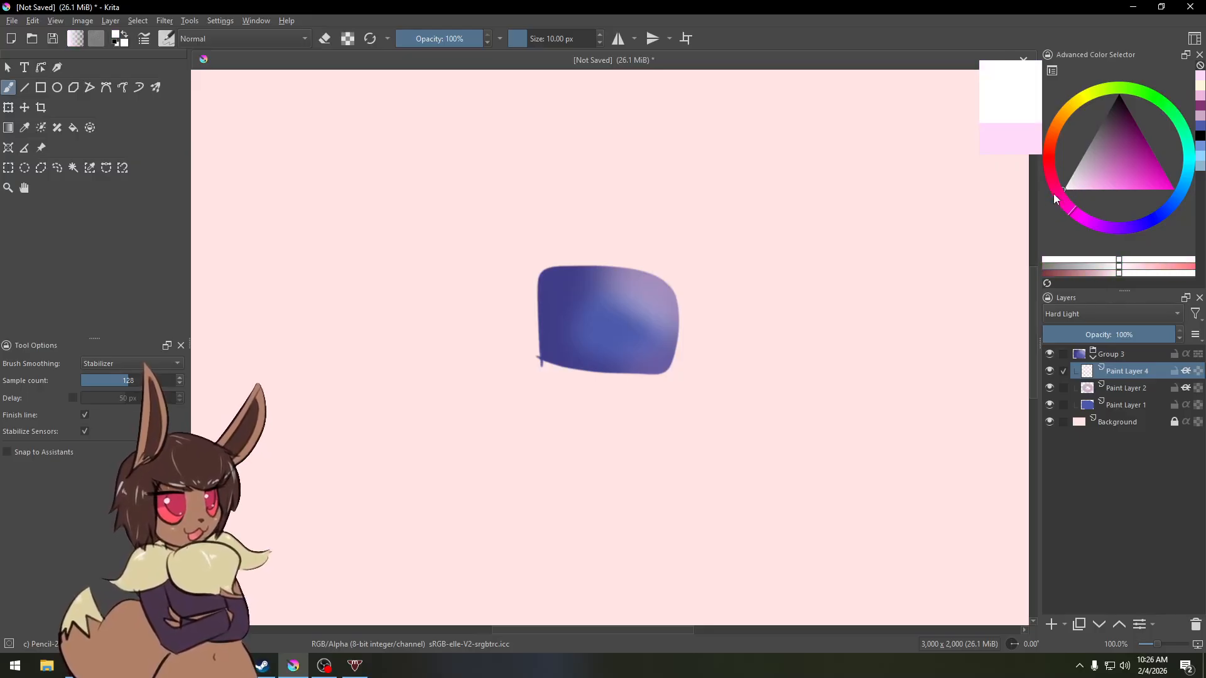
{"action": "left_click_drag", "start_coordinate": [1125, 147], "coordinate": [1114, 166]}
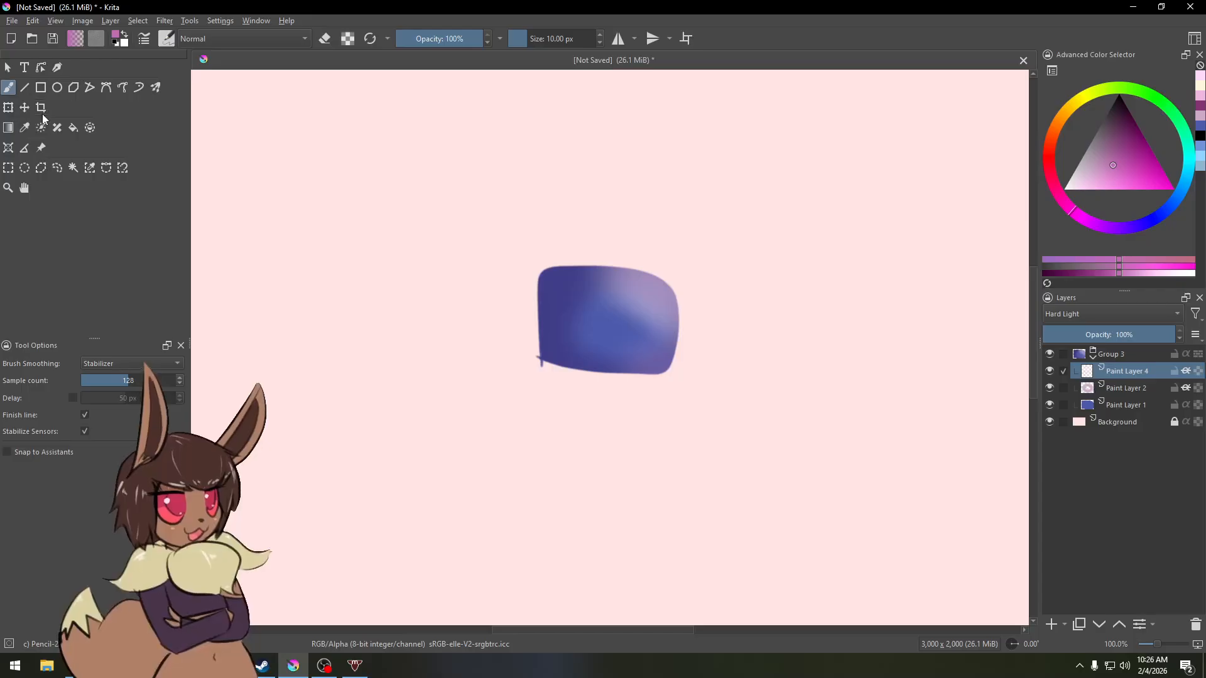
{"action": "left_click", "coordinate": [9, 130]}
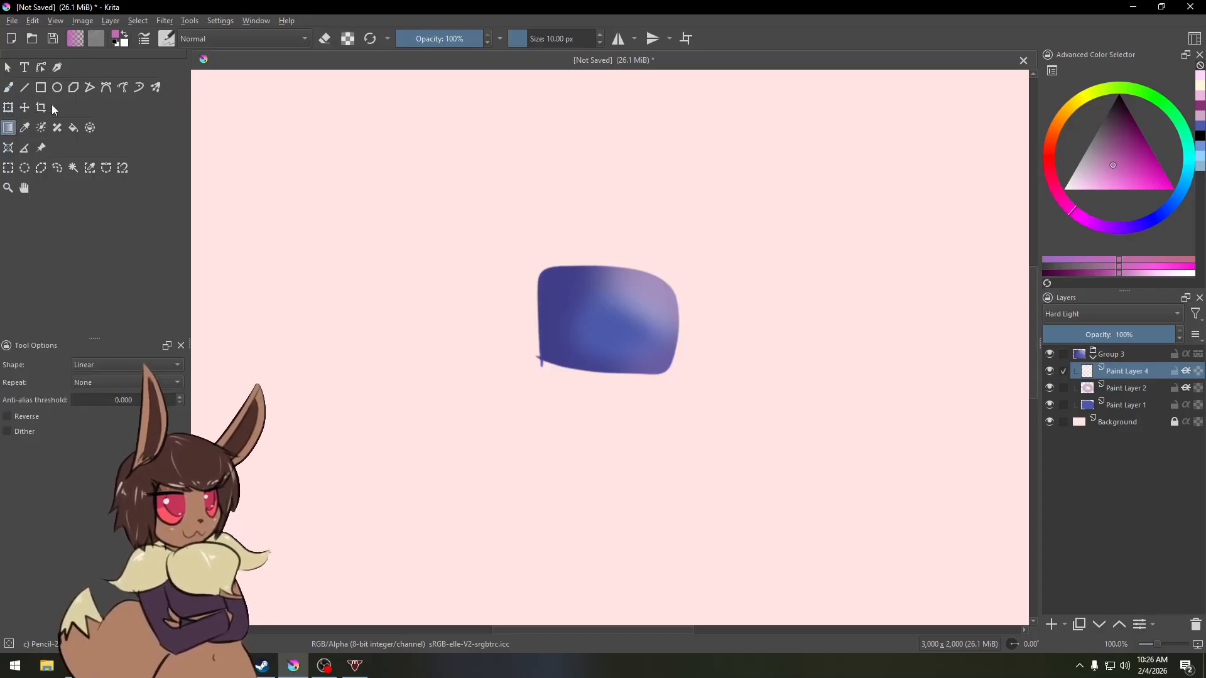
{"action": "left_click", "coordinate": [1052, 625]}
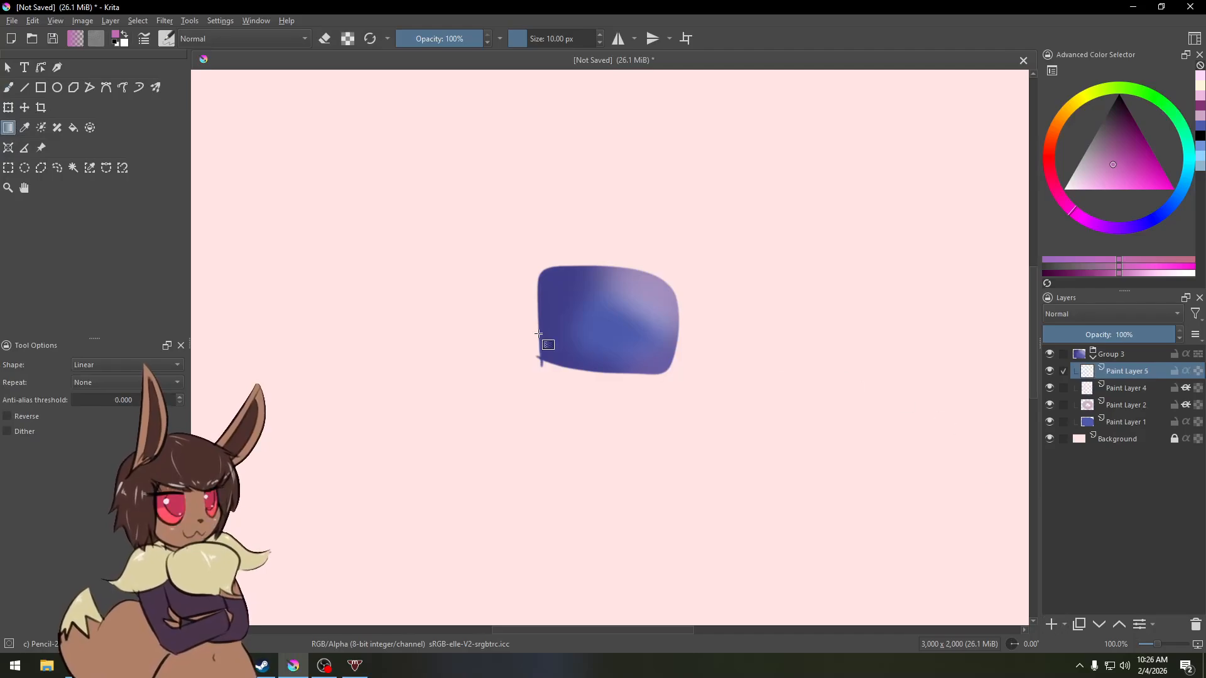
{"action": "left_click", "coordinate": [75, 39]}
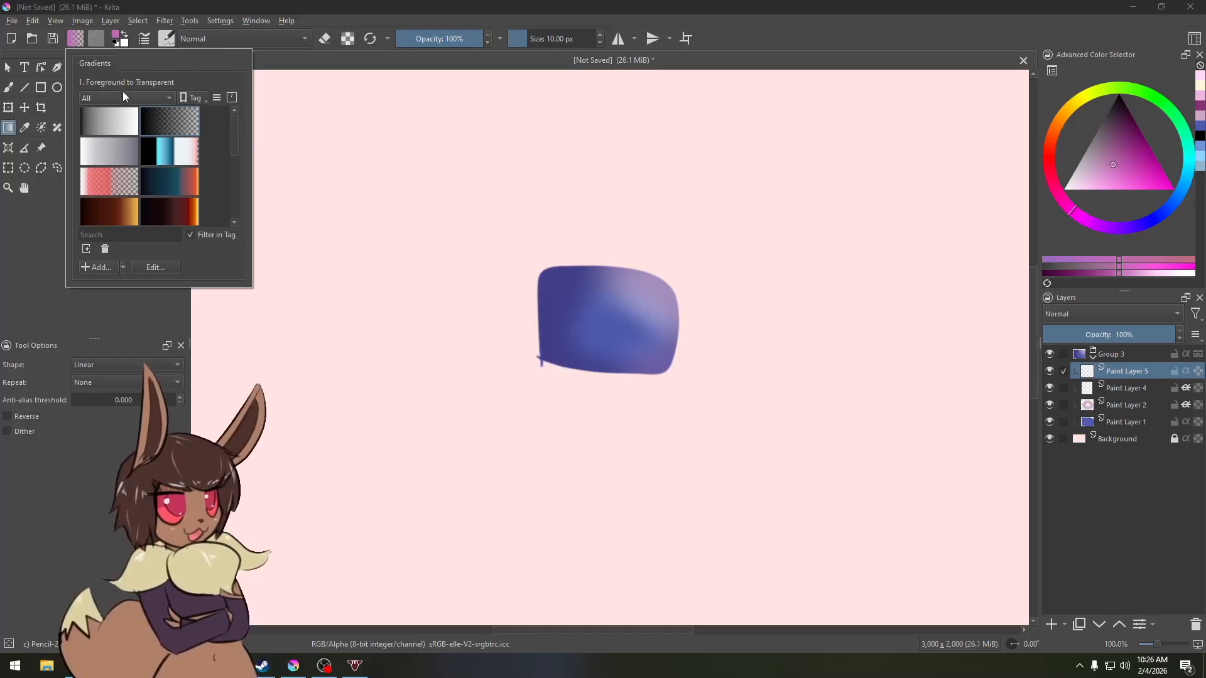
{"action": "left_click", "coordinate": [107, 130]}
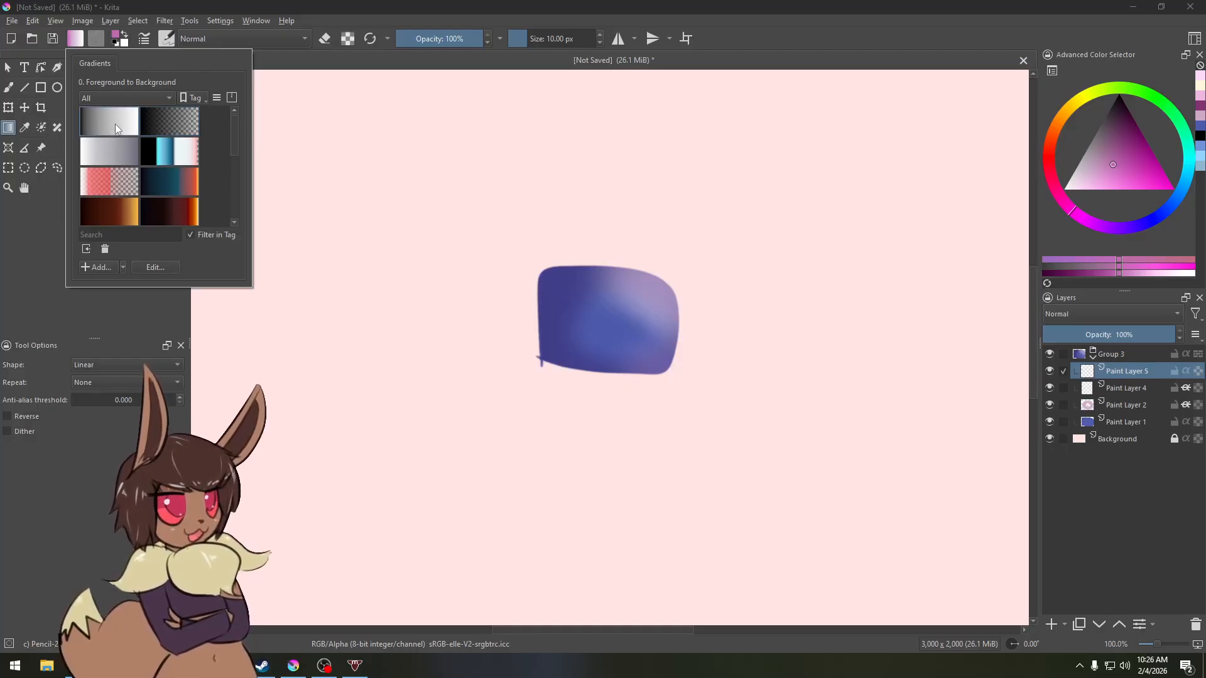
Step: Draw a mauve-to-pink gradient downward across the rectangle and clip it with inherit alpha
{"action": "left_click", "coordinate": [123, 42]}
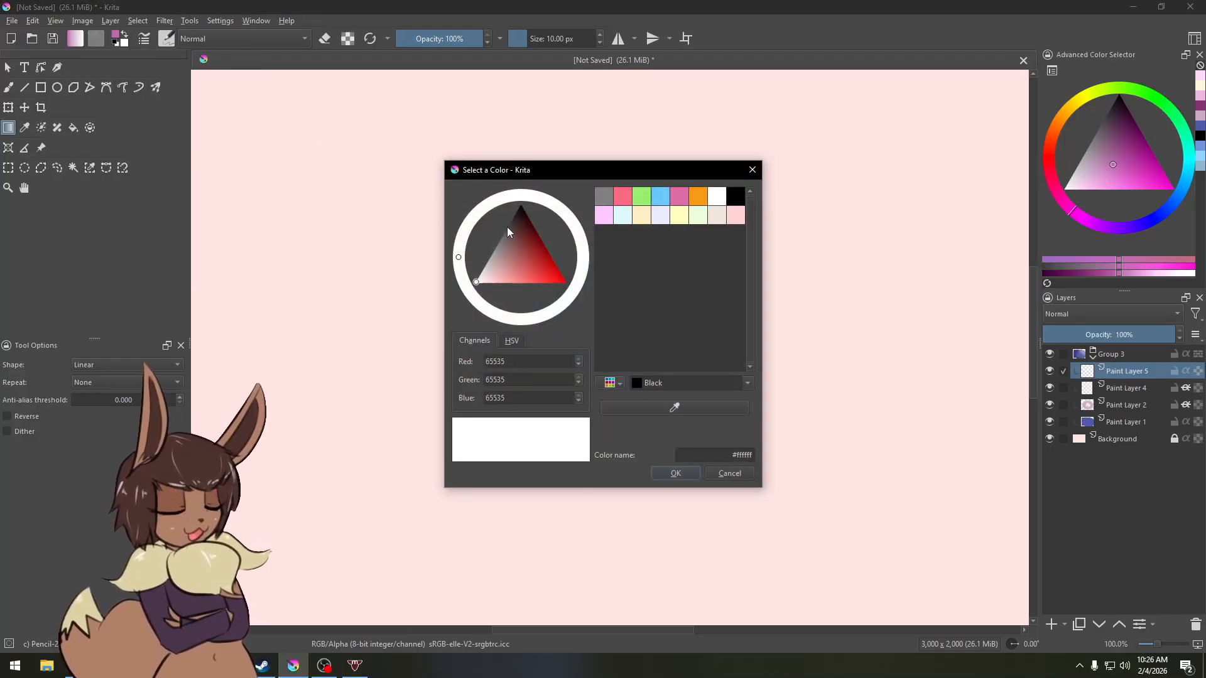
{"action": "left_click", "coordinate": [514, 287]}
{"action": "left_click", "coordinate": [684, 478]}
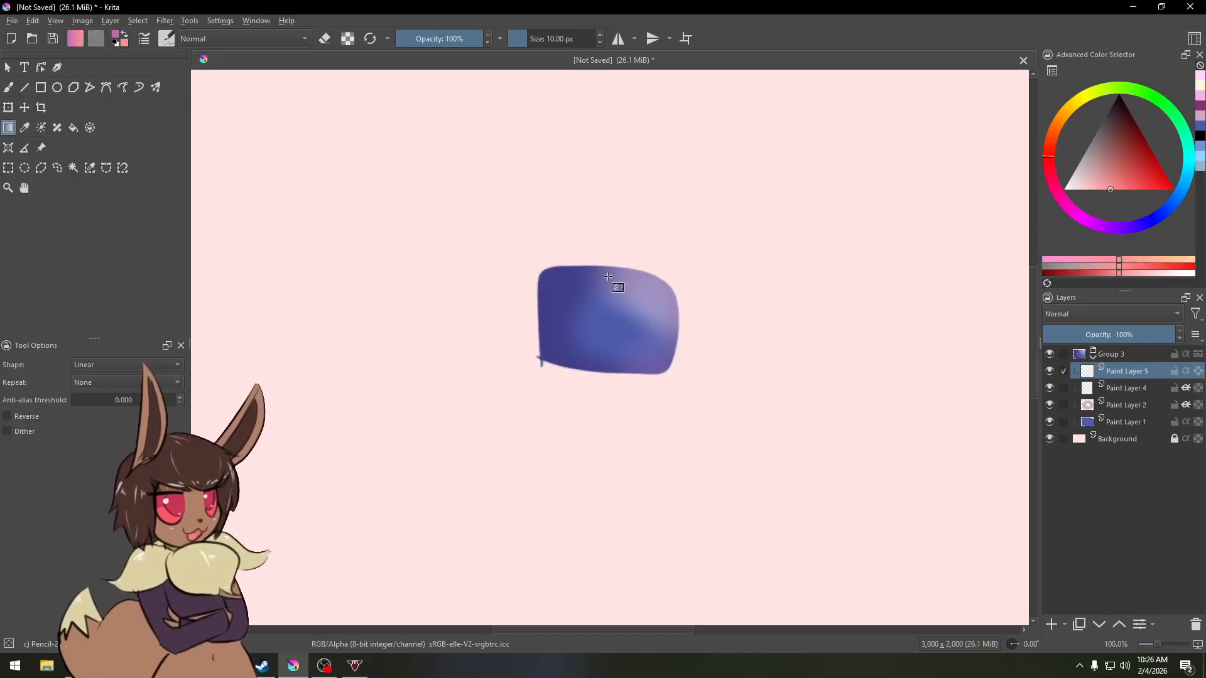
{"action": "mouse_move", "coordinate": [617, 271]}
{"action": "left_mouse_down"}
{"action": "mouse_move", "coordinate": [597, 324]}
{"action": "mouse_move", "coordinate": [600, 365]}
{"action": "left_mouse_up"}
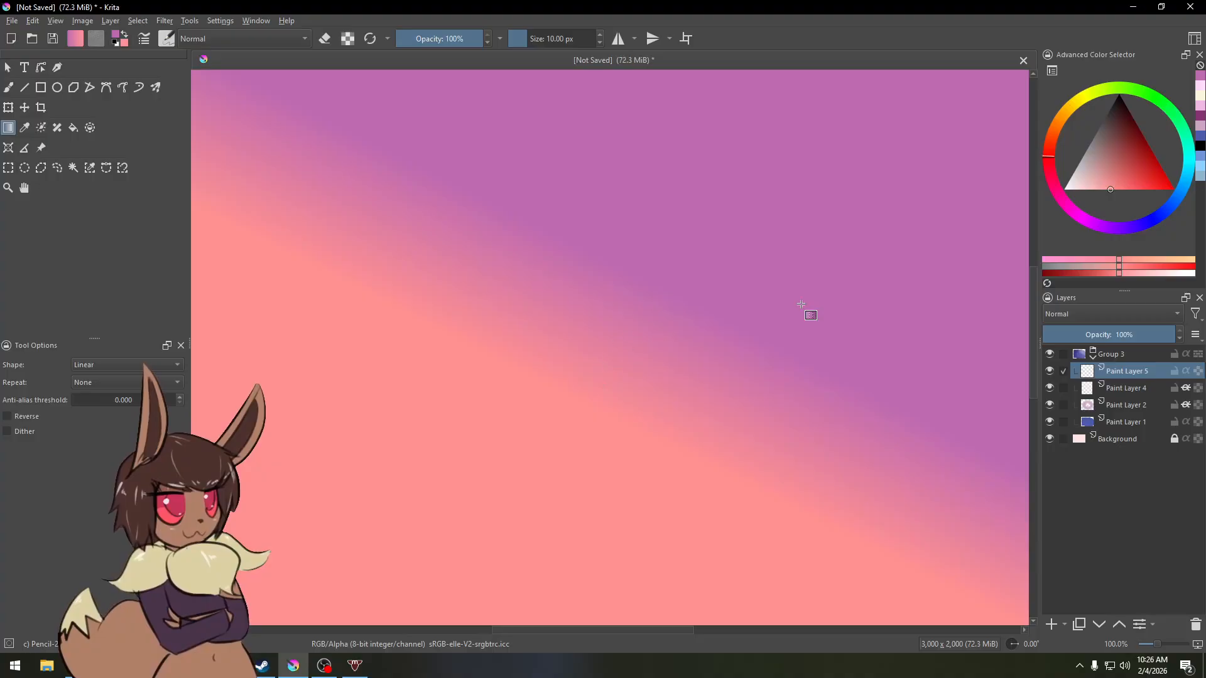
{"action": "left_click", "coordinate": [1186, 371]}
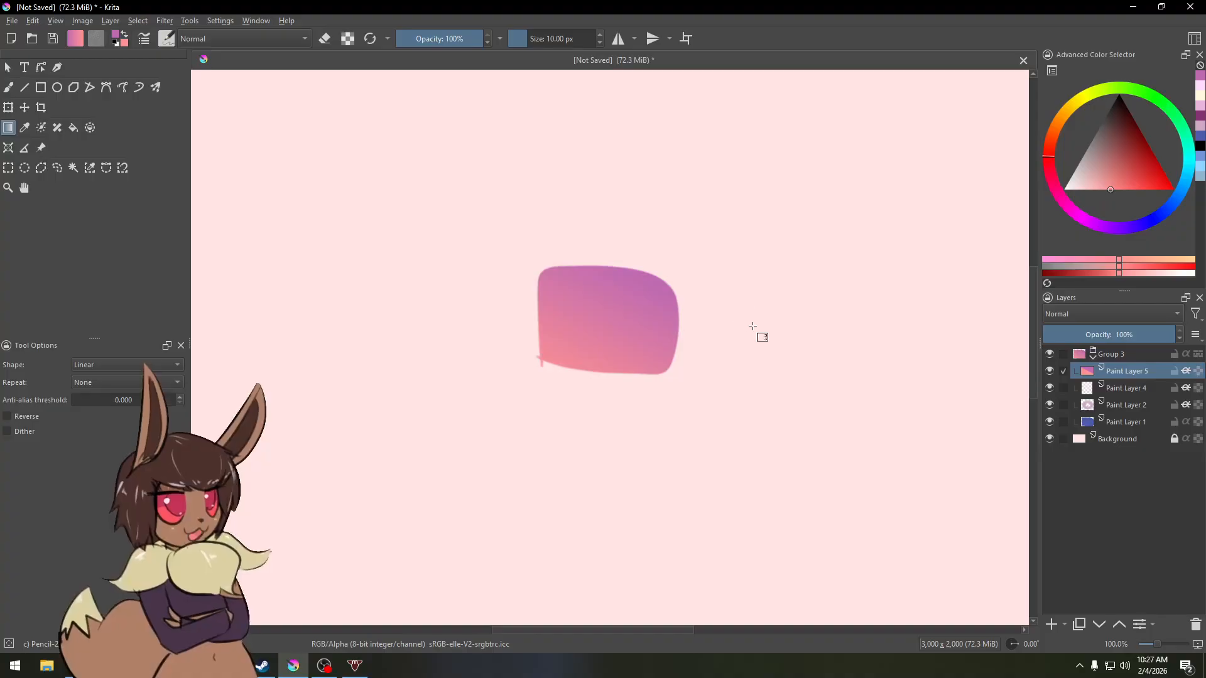
Step: Add a new layer, move it above and outside the group, and collapse the group
{"action": "left_click", "coordinate": [1115, 354]}
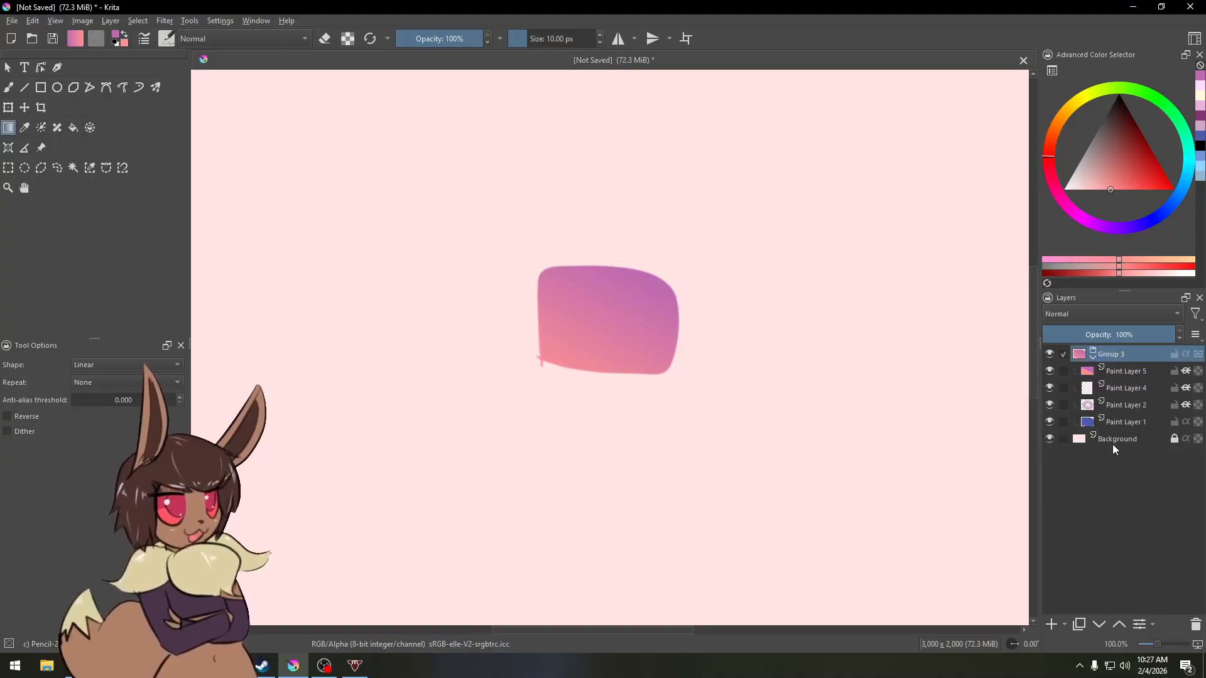
{"action": "left_click", "coordinate": [1050, 625]}
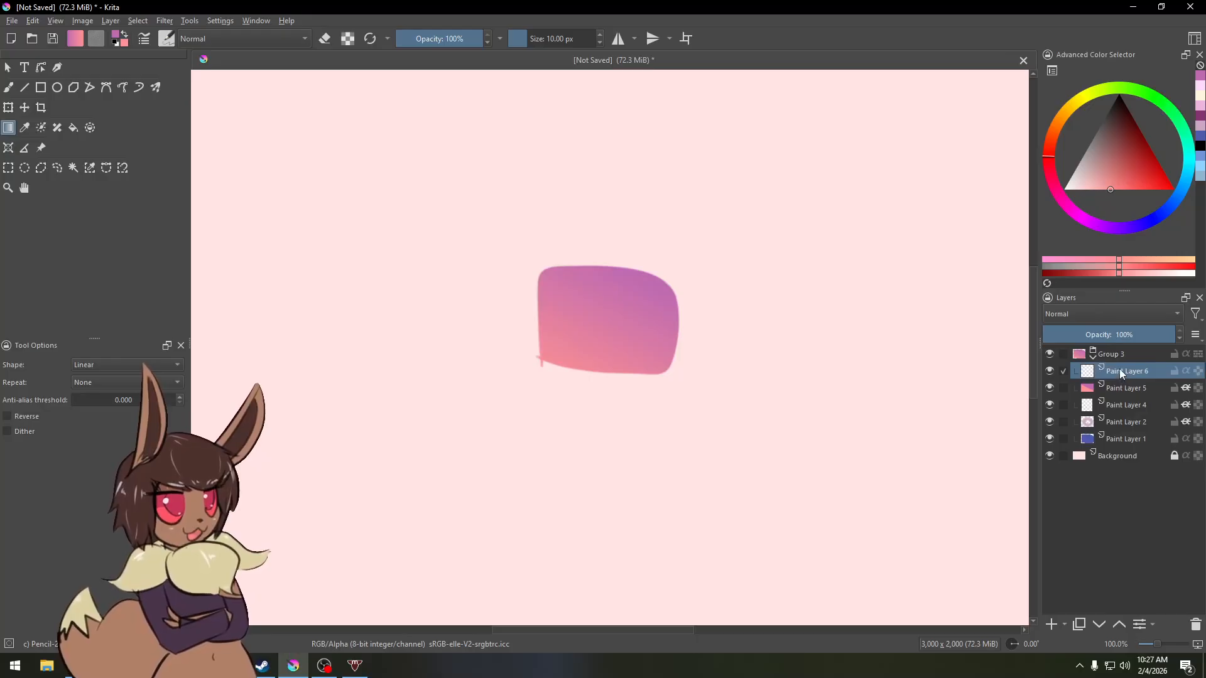
{"action": "left_click_drag", "start_coordinate": [1120, 370], "coordinate": [1125, 356]}
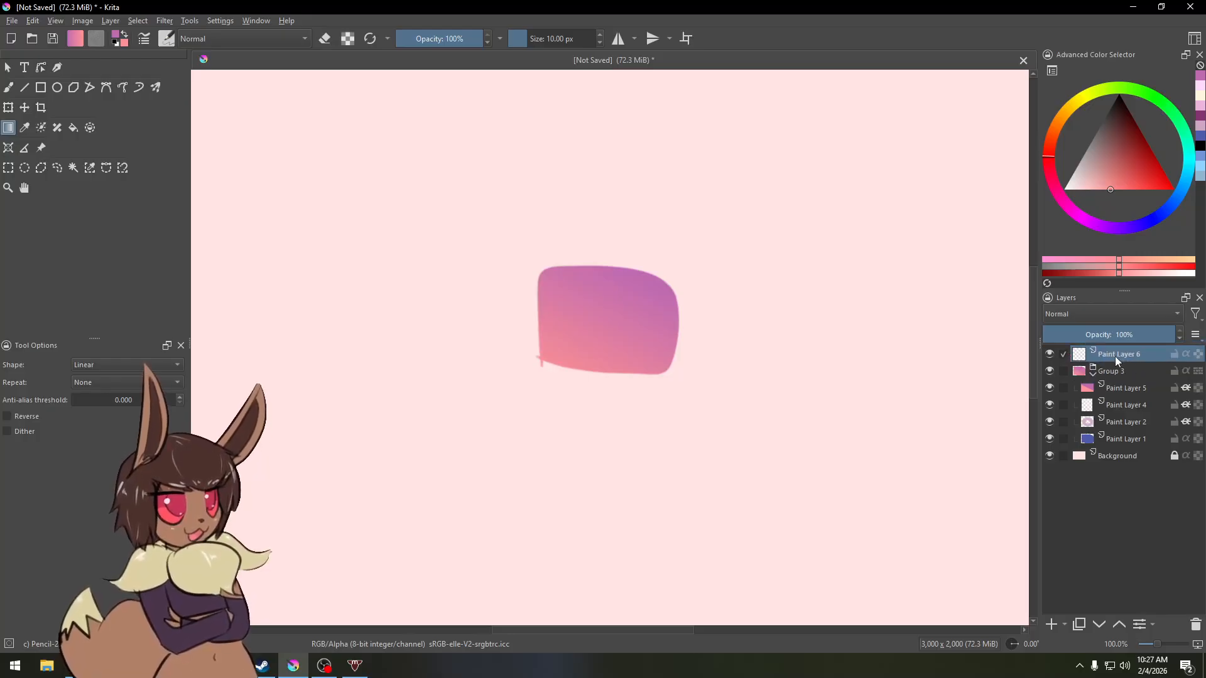
{"action": "left_click", "coordinate": [1093, 374]}
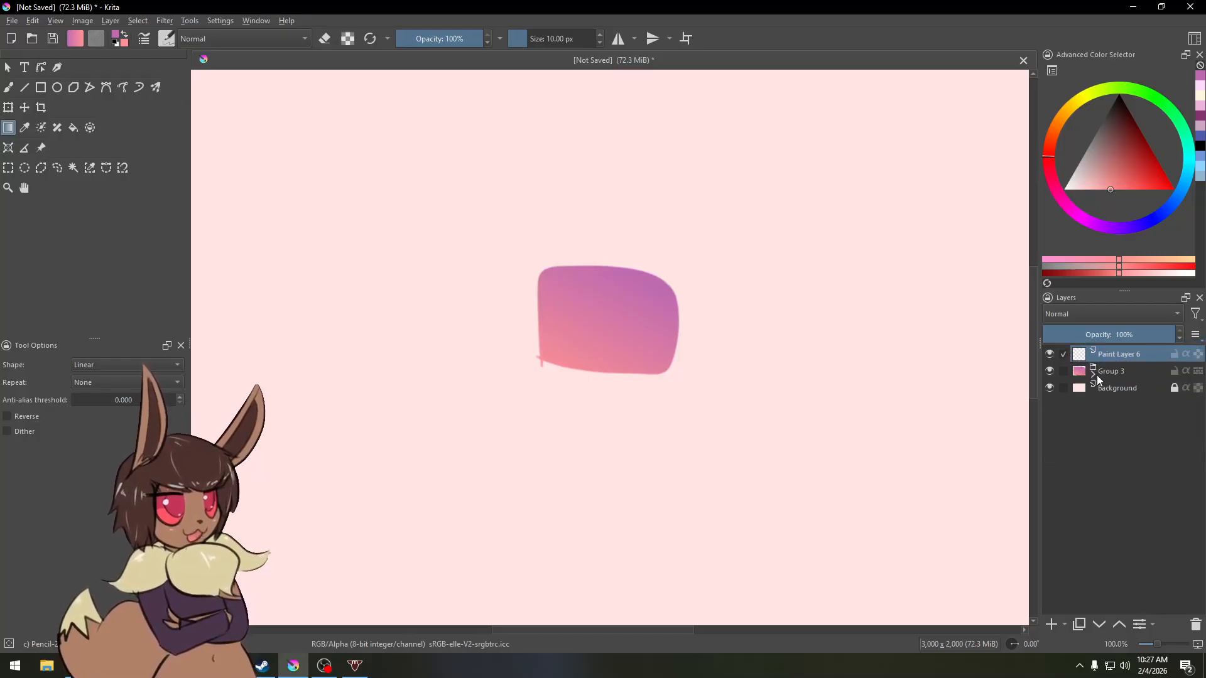
Step: Rename the group to box
{"action": "right_click", "coordinate": [1111, 371]}
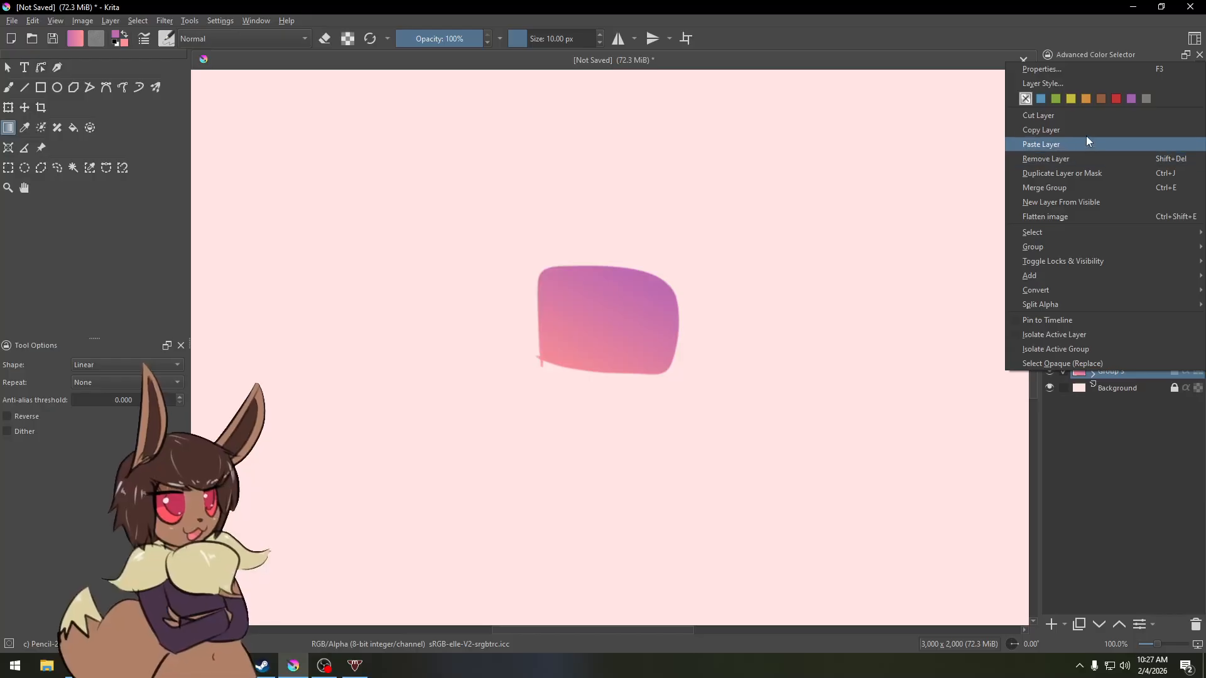
{"action": "left_click", "coordinate": [1084, 71]}
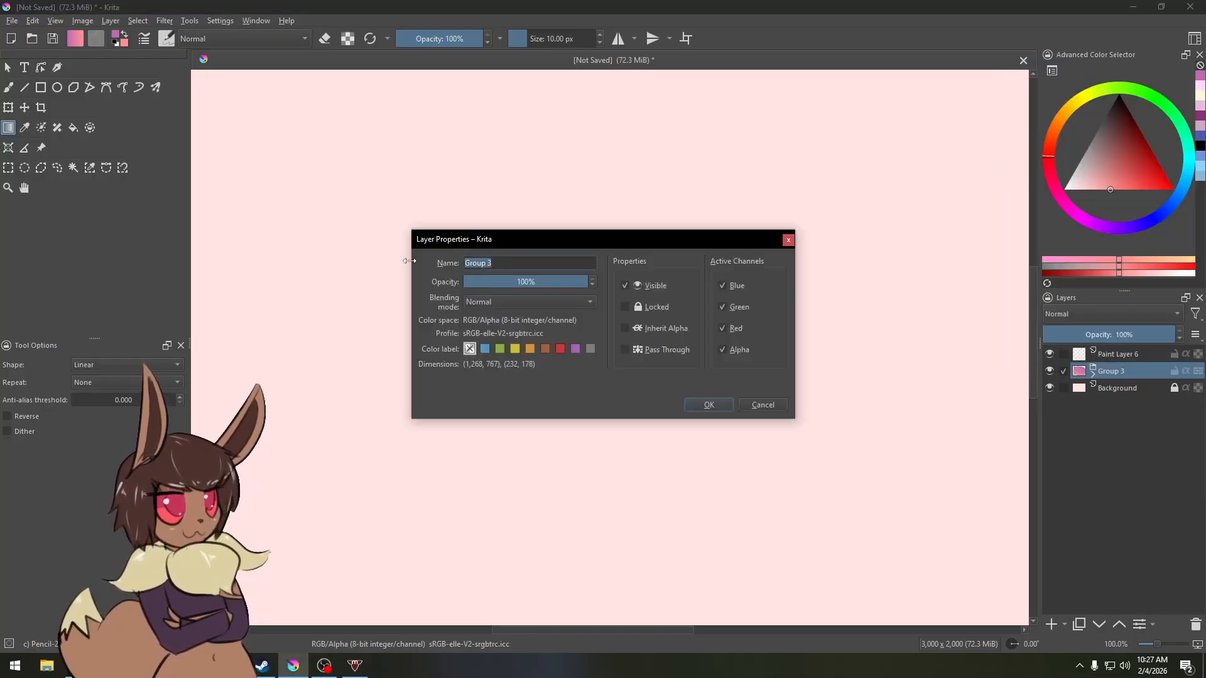
{"action": "type", "text": "box"}
{"action": "key", "text": "Return"}
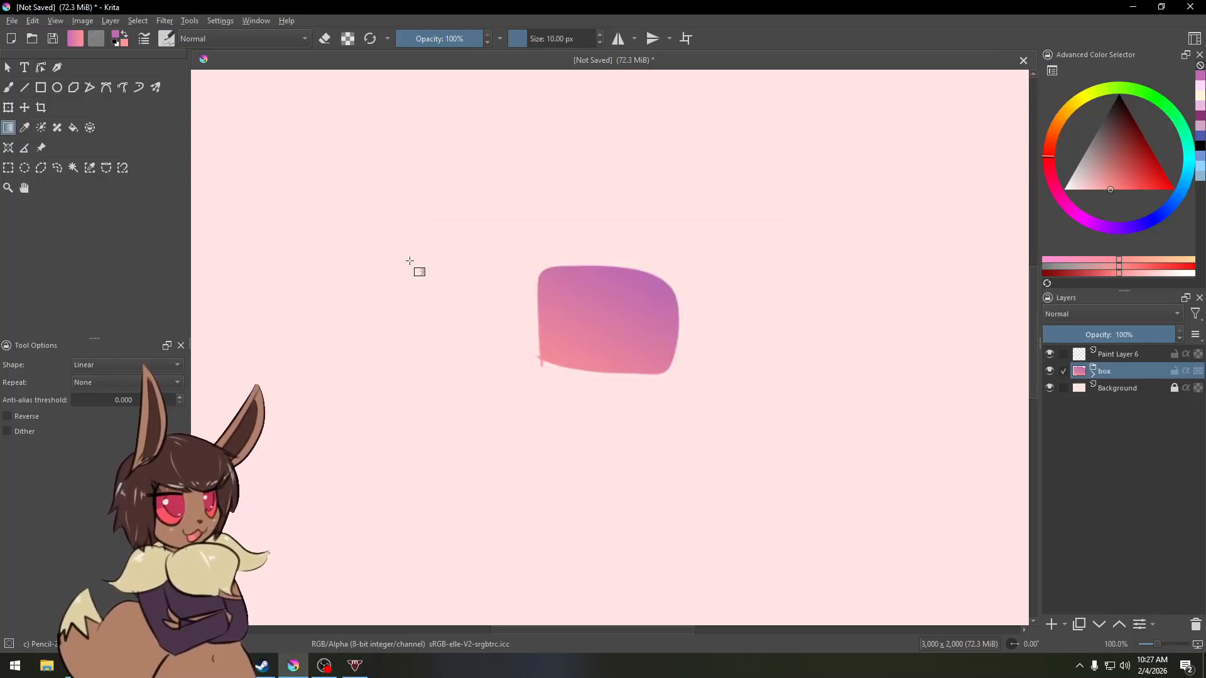
{"action": "right_click", "coordinate": [1113, 355]}
{"action": "left_click", "coordinate": [1077, 361]}
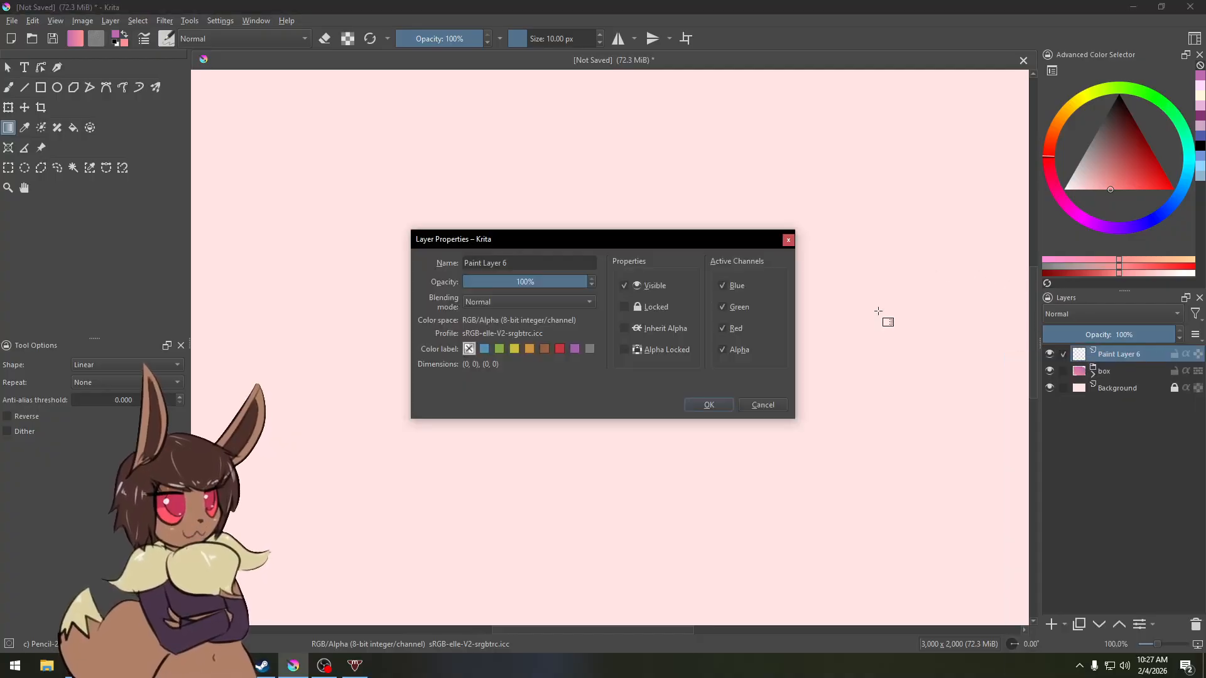
{"action": "left_click_drag", "start_coordinate": [539, 264], "coordinate": [329, 282]}
{"action": "left_click", "coordinate": [709, 404]}
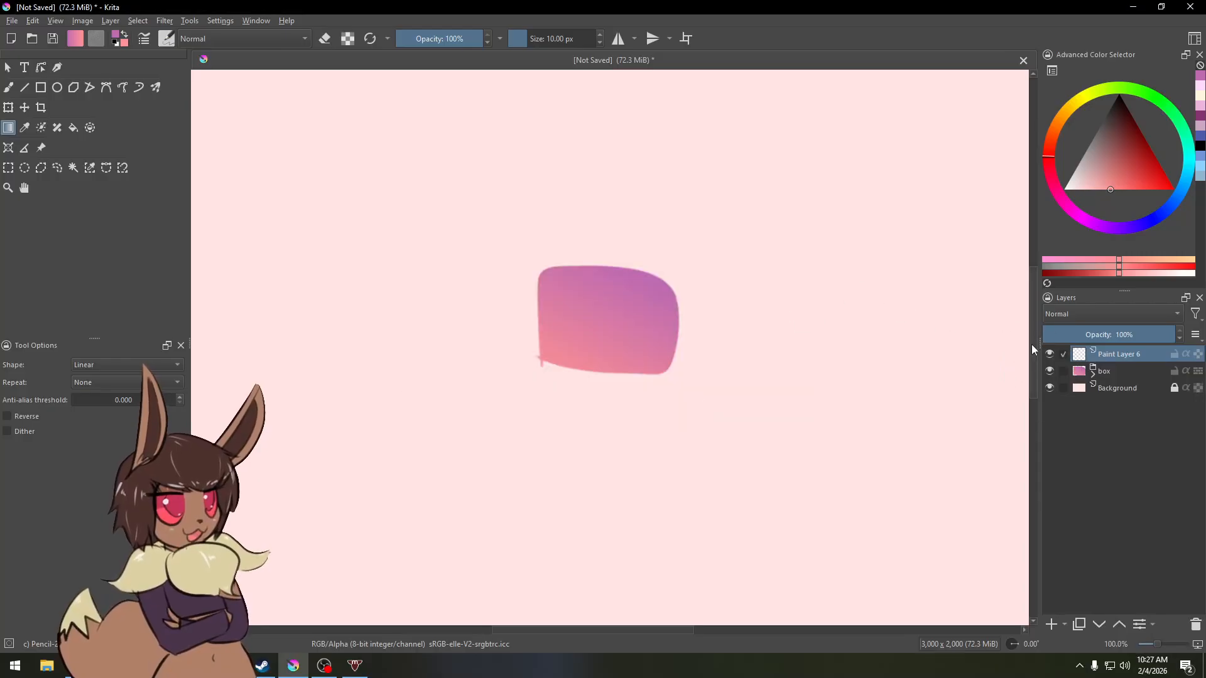
Step: Expand the box group and set the gradient layer's opacity to 56%
{"action": "left_click", "coordinate": [1114, 372]}
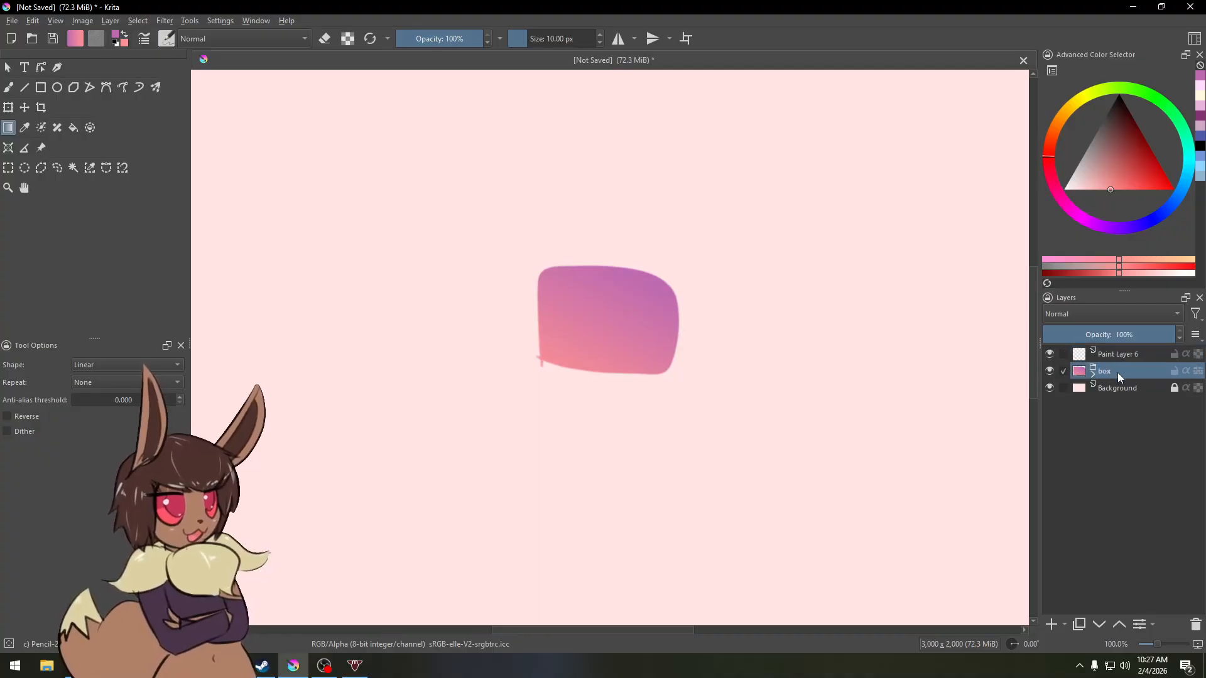
{"action": "mouse_move", "coordinate": [1115, 335]}
{"action": "left_mouse_down"}
{"action": "mouse_move", "coordinate": [1097, 333]}
{"action": "mouse_move", "coordinate": [1181, 335]}
{"action": "mouse_move", "coordinate": [1093, 335]}
{"action": "mouse_move", "coordinate": [1135, 333]}
{"action": "mouse_move", "coordinate": [1119, 333]}
{"action": "left_mouse_up"}
{"action": "left_click", "coordinate": [1094, 372]}
{"action": "left_click", "coordinate": [1125, 389]}
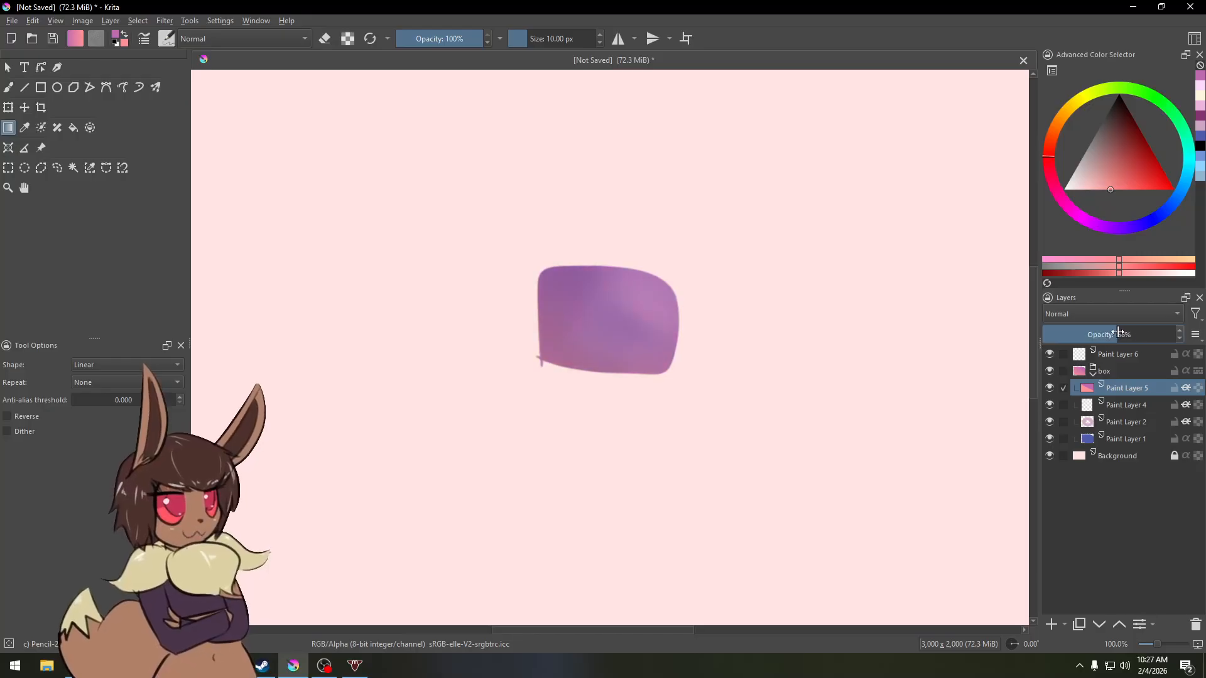
Step: Set the Multiply shading layer's opacity to 59%
{"action": "left_click", "coordinate": [1123, 408]}
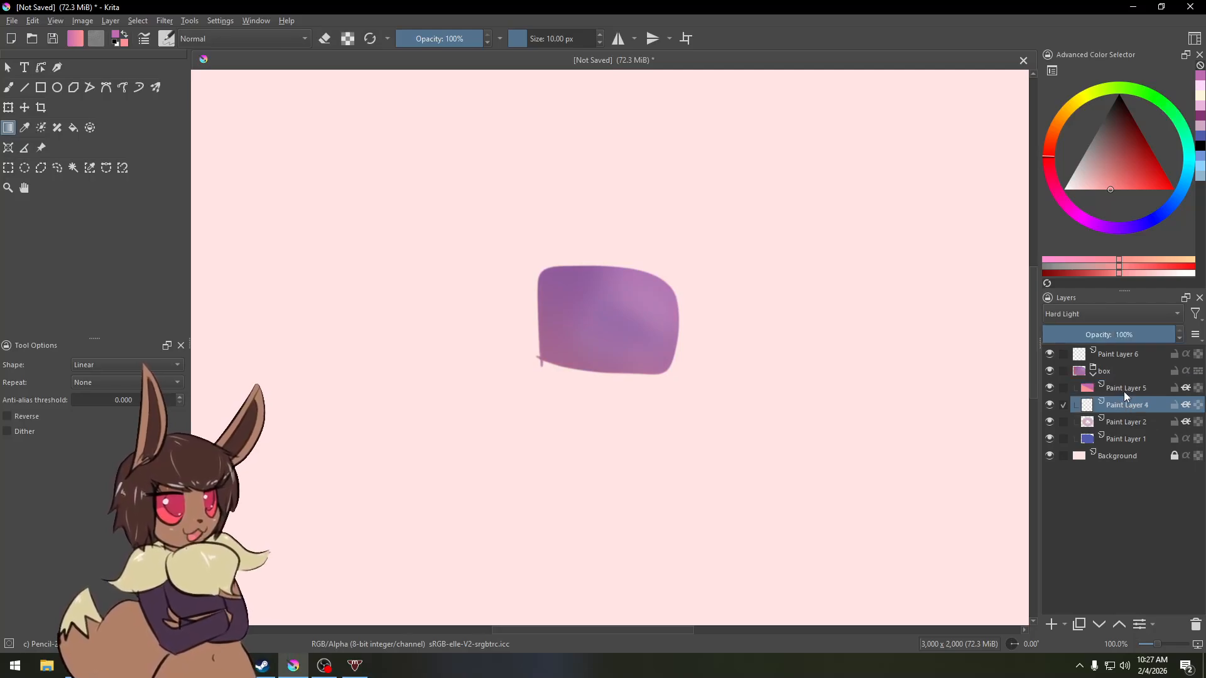
{"action": "left_click", "coordinate": [1117, 423]}
{"action": "mouse_move", "coordinate": [1134, 334]}
{"action": "left_mouse_down"}
{"action": "mouse_move", "coordinate": [1111, 332]}
{"action": "mouse_move", "coordinate": [1122, 334]}
{"action": "left_mouse_up"}
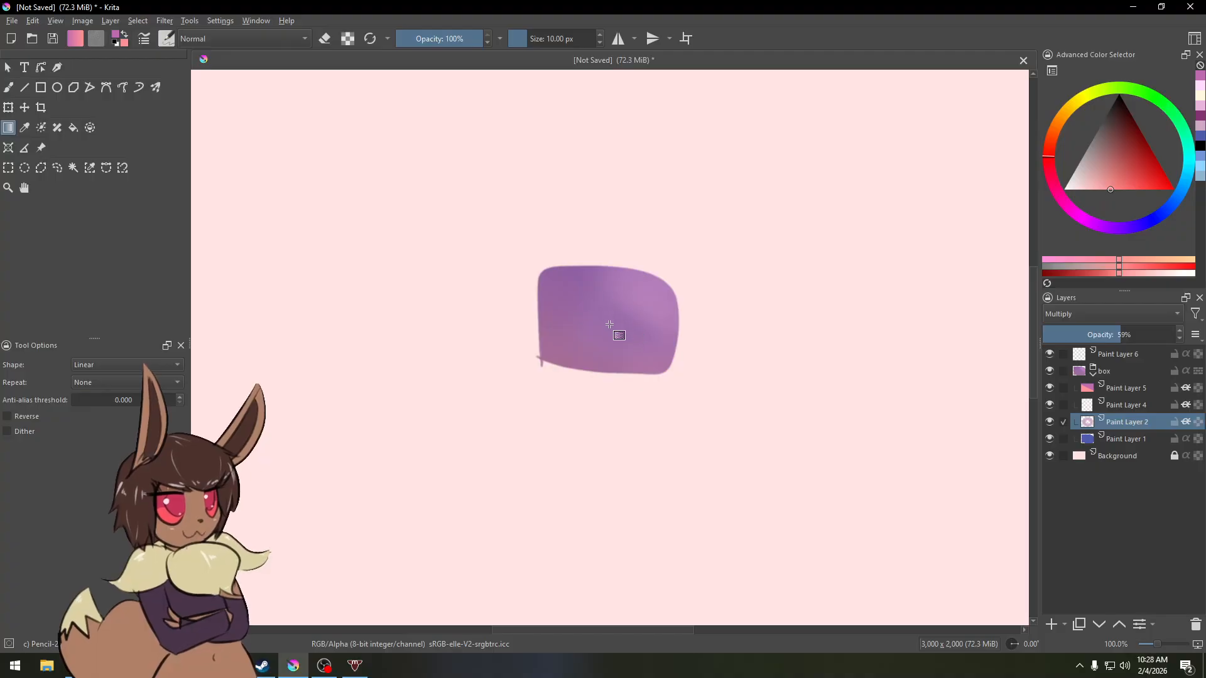
{"action": "key", "text": "b"}
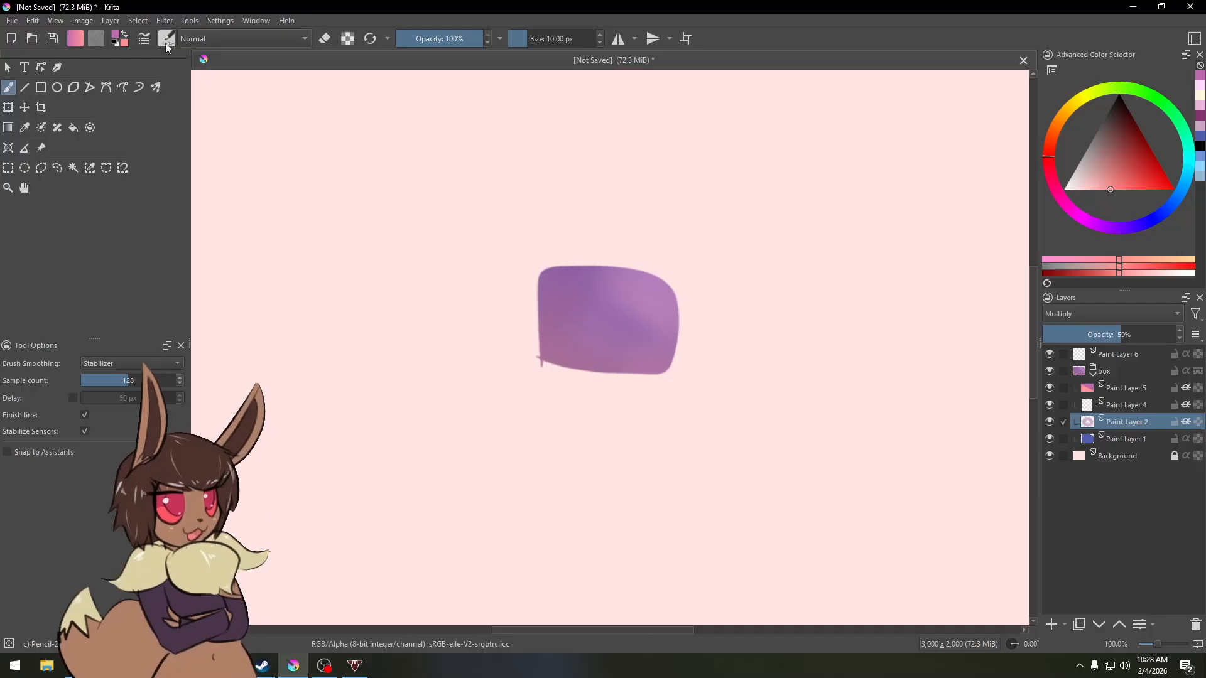
{"action": "left_click", "coordinate": [139, 88]}
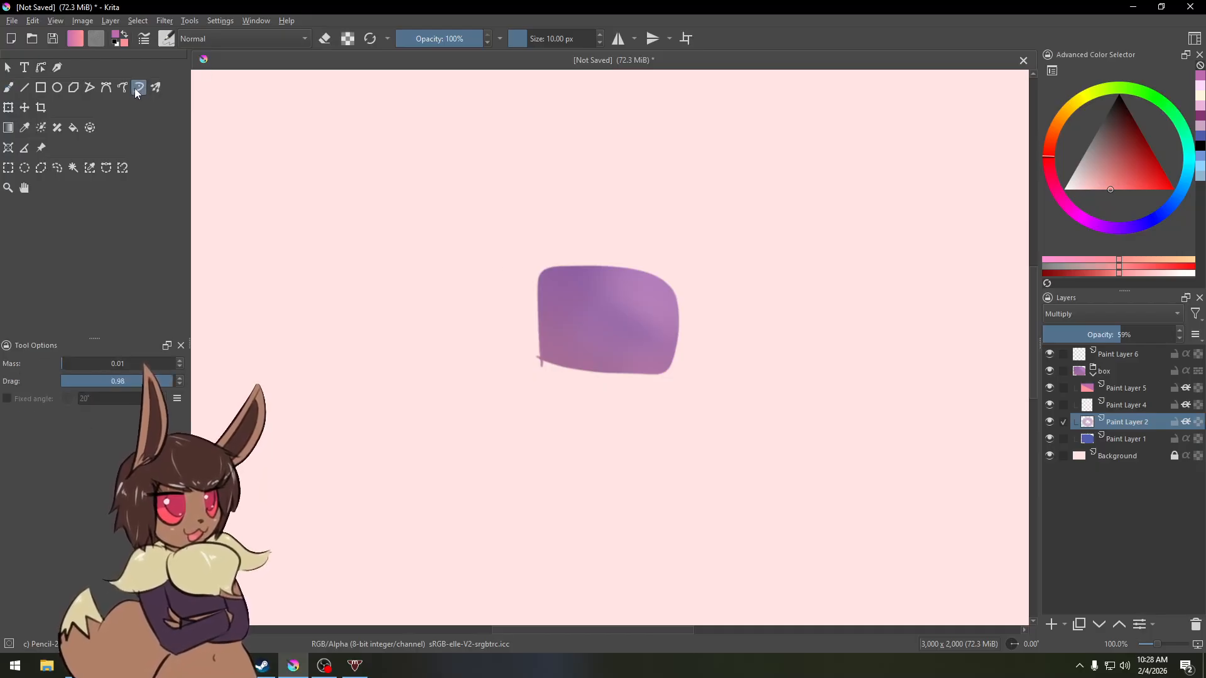
{"action": "left_click", "coordinate": [111, 91]}
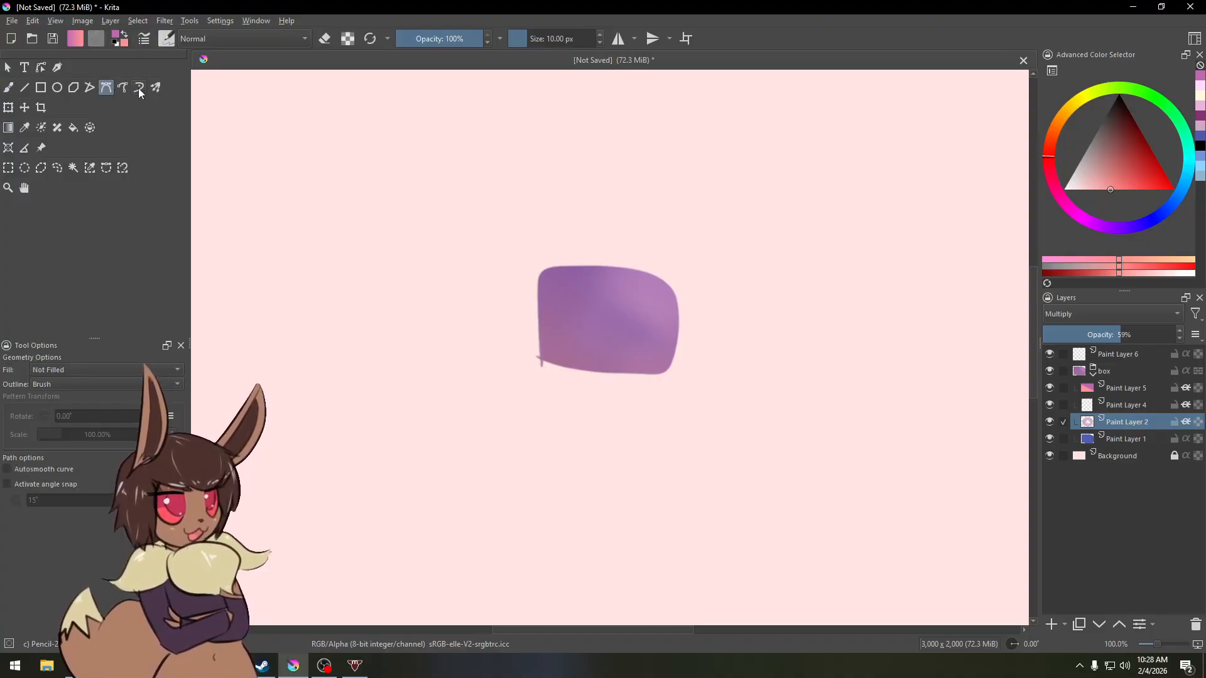
{"action": "left_click", "coordinate": [138, 89]}
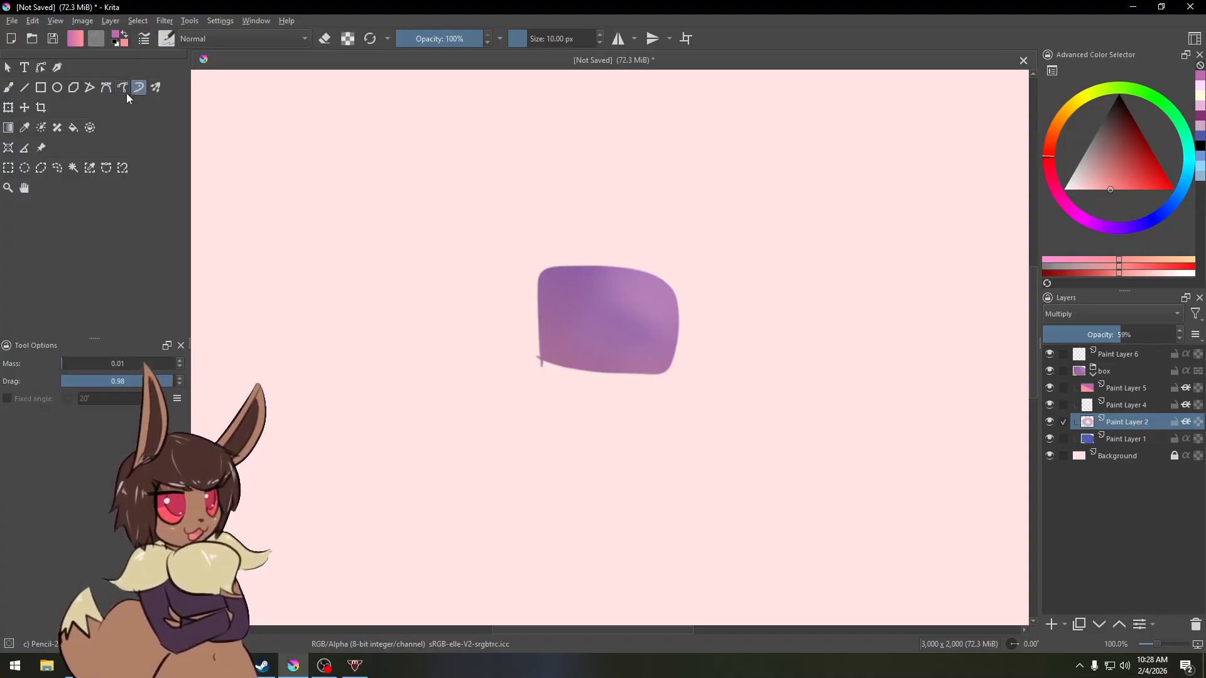
Step: Create a text box above the purple box shape with the Text tool
{"action": "left_click", "coordinate": [25, 68]}
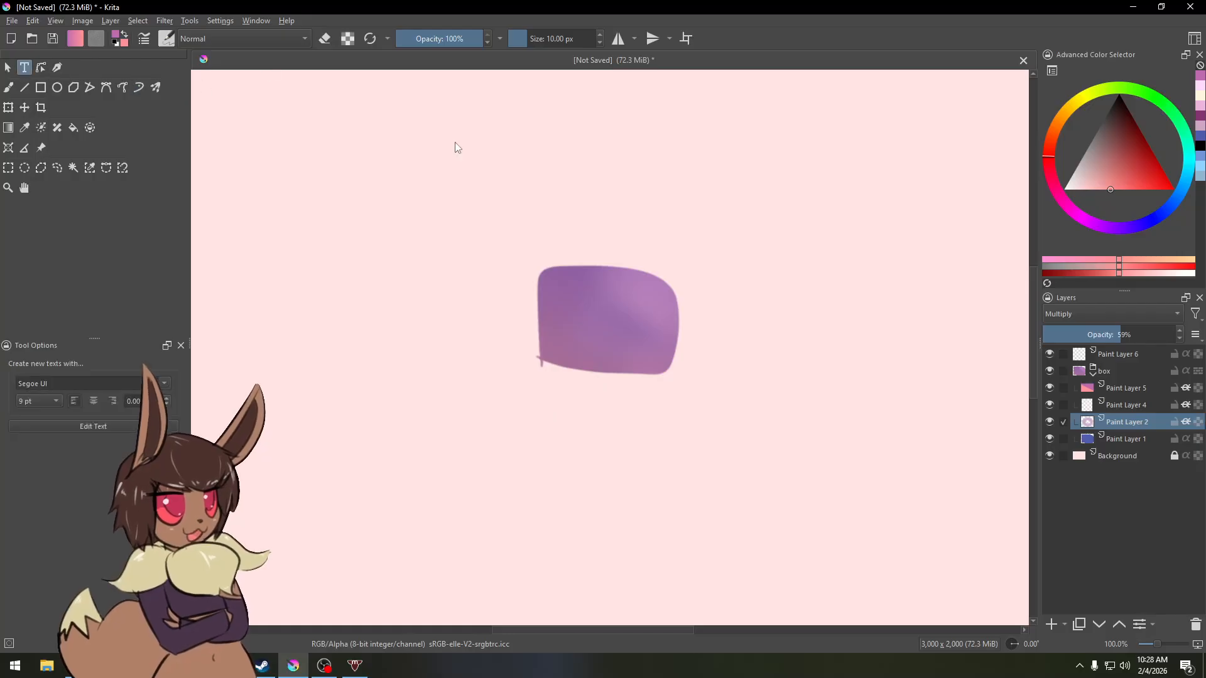
{"action": "left_click_drag", "start_coordinate": [447, 130], "coordinate": [843, 315]}
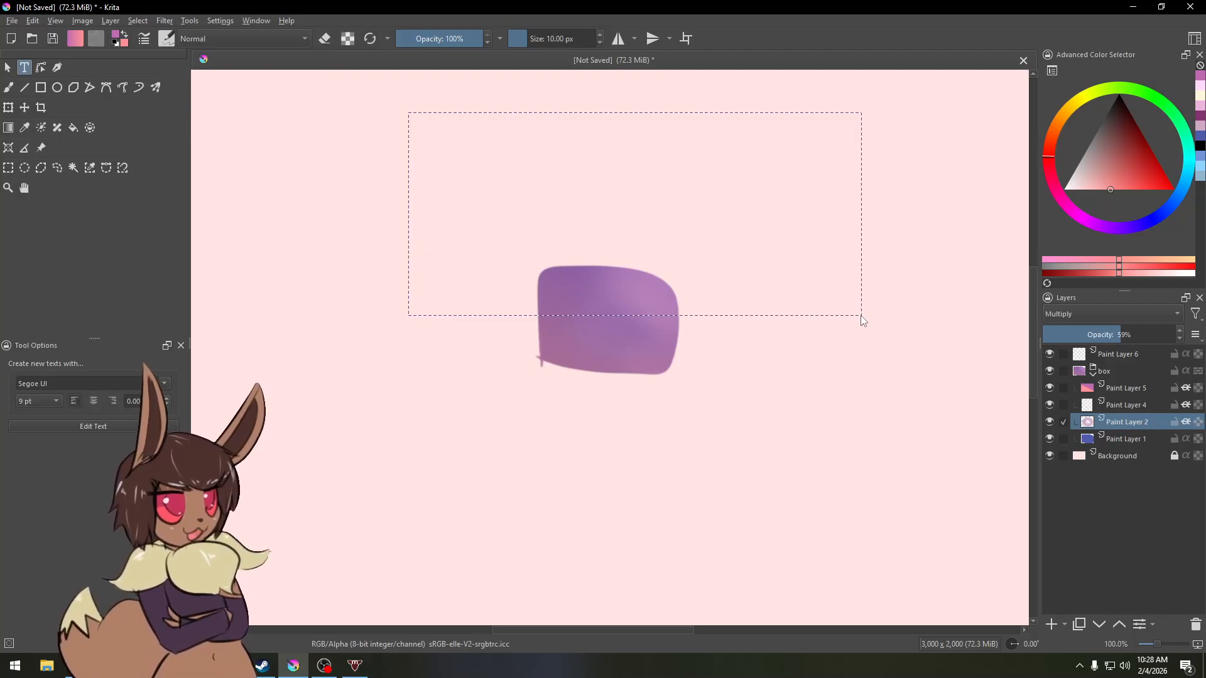
{"action": "left_click_drag", "start_coordinate": [860, 316], "coordinate": [860, 316]}
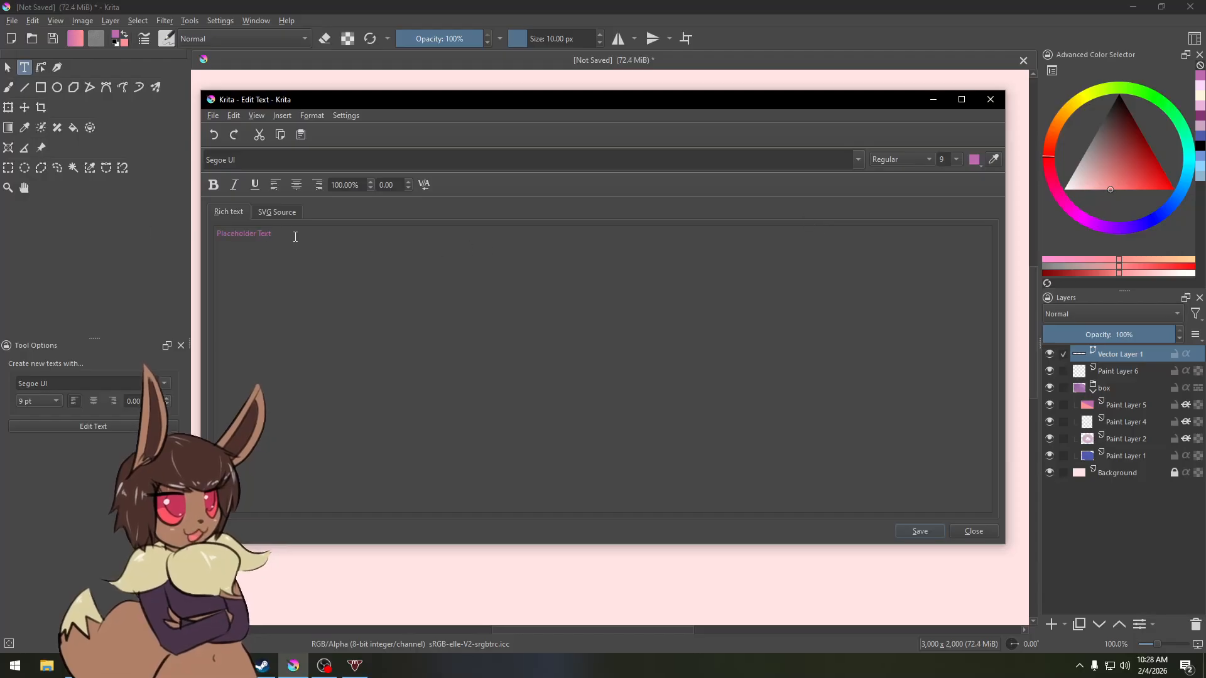
Step: Set the placeholder text to size 36 and black, and save it to the canvas
{"action": "left_click_drag", "start_coordinate": [277, 234], "coordinate": [195, 235]}
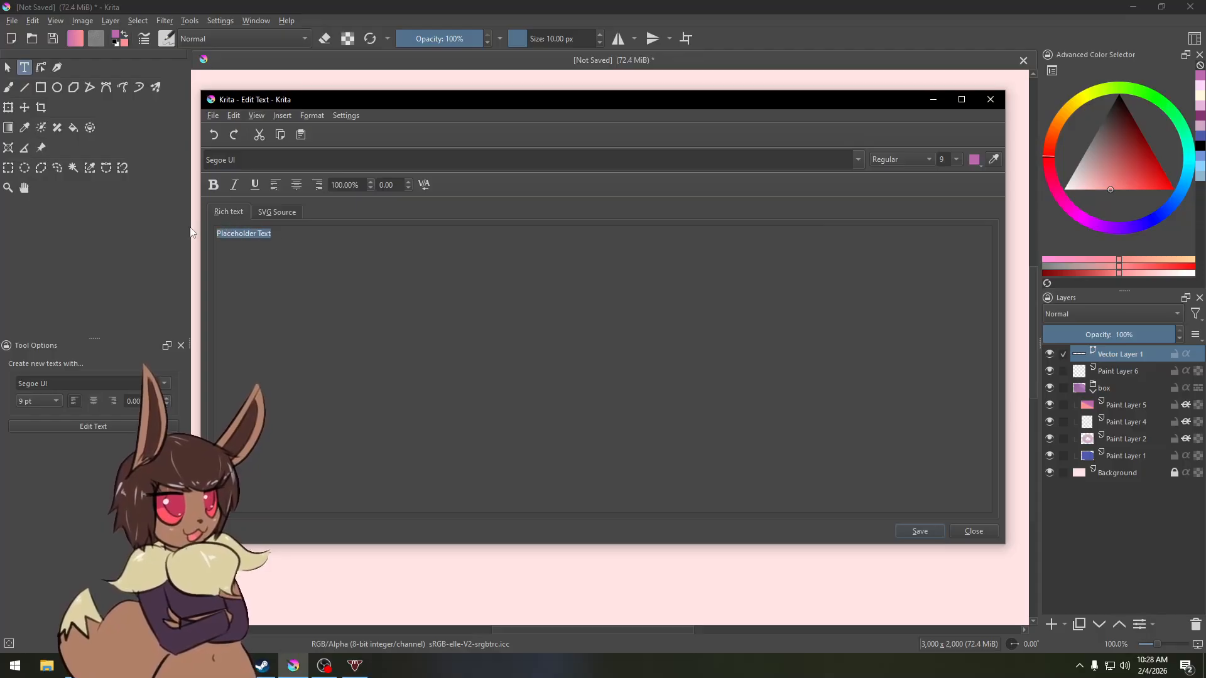
{"action": "left_click", "coordinate": [957, 159]}
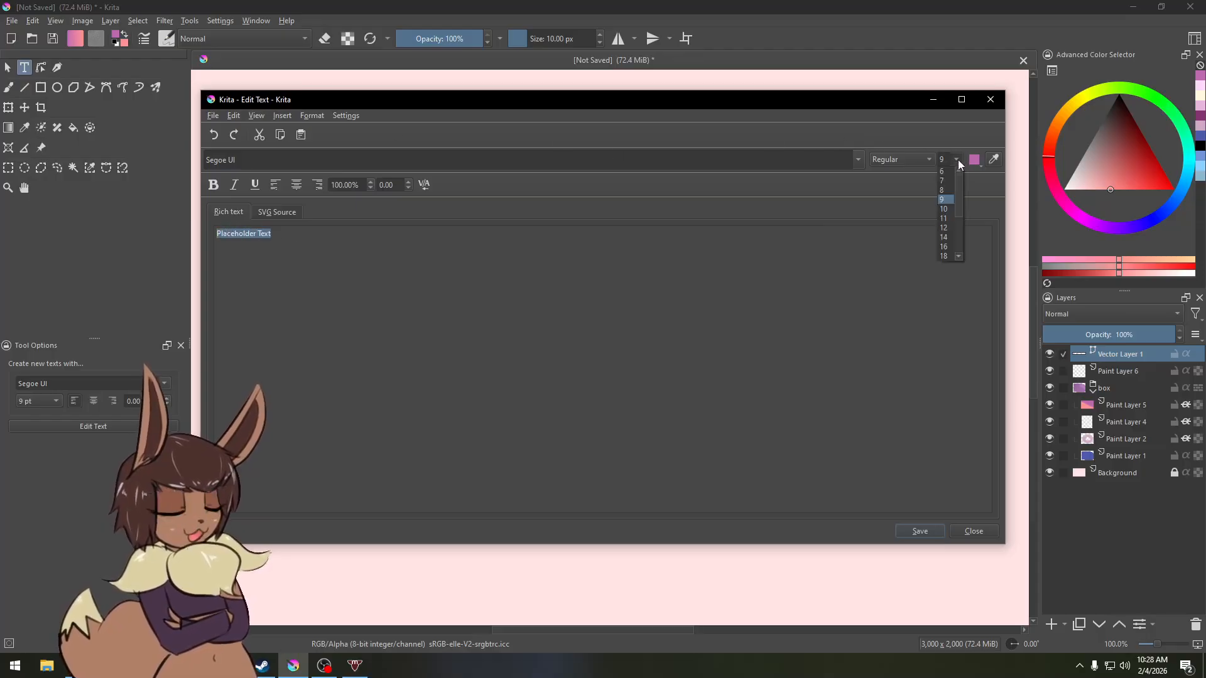
{"action": "left_click_drag", "start_coordinate": [957, 205], "coordinate": [948, 239]}
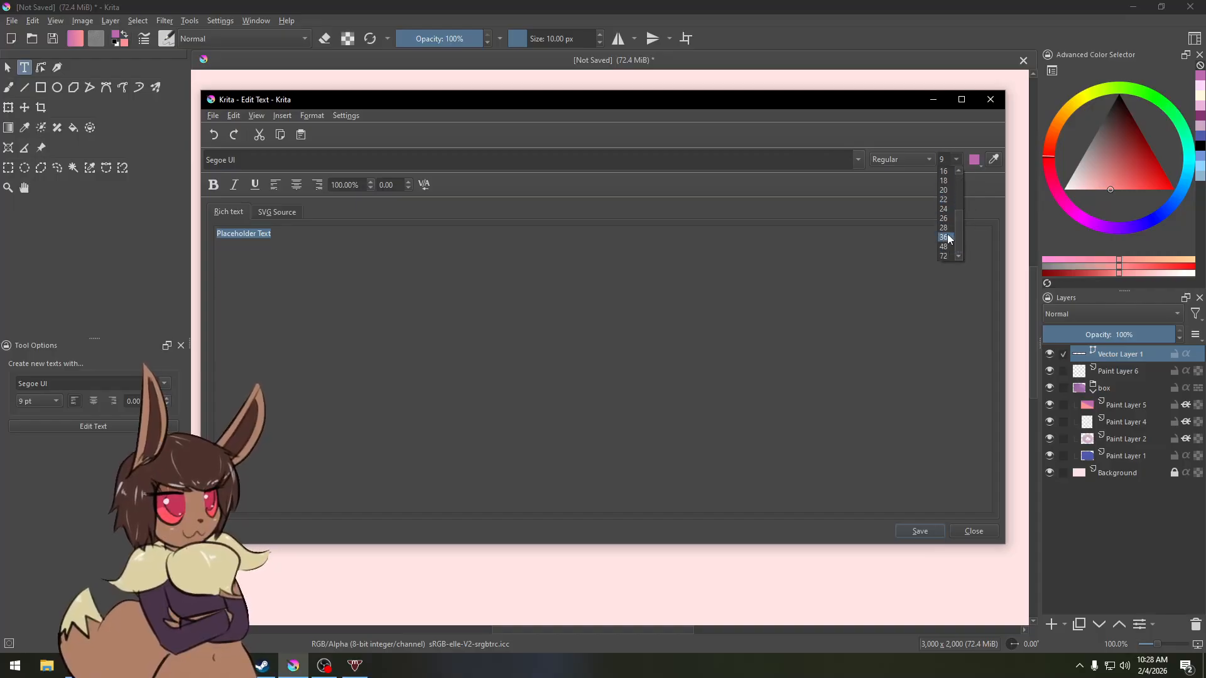
{"action": "left_click", "coordinate": [948, 238]}
{"action": "left_click", "coordinate": [980, 163]}
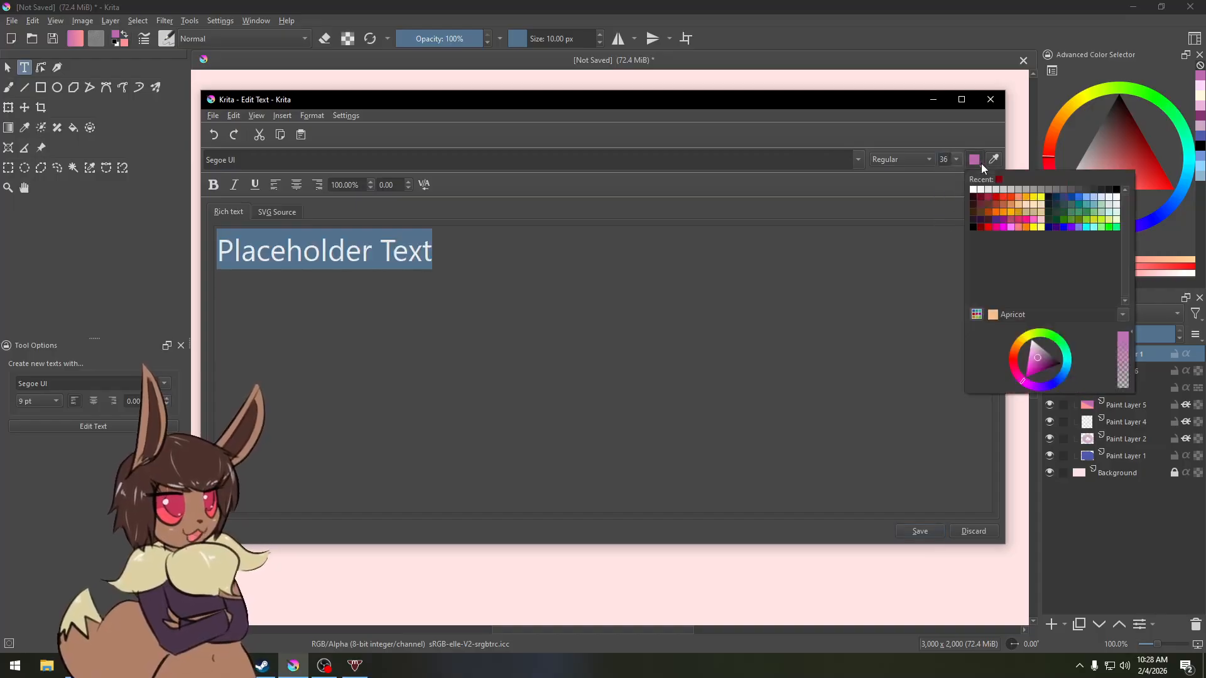
{"action": "left_click", "coordinate": [1118, 190]}
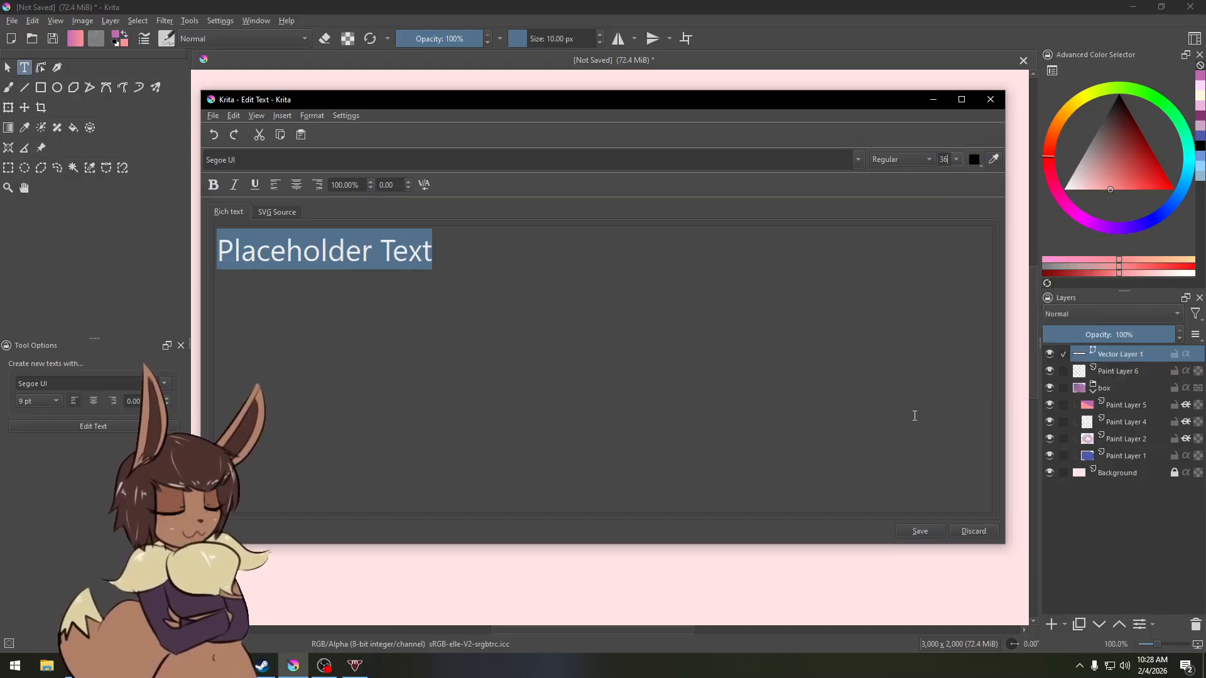
{"action": "left_click", "coordinate": [916, 531]}
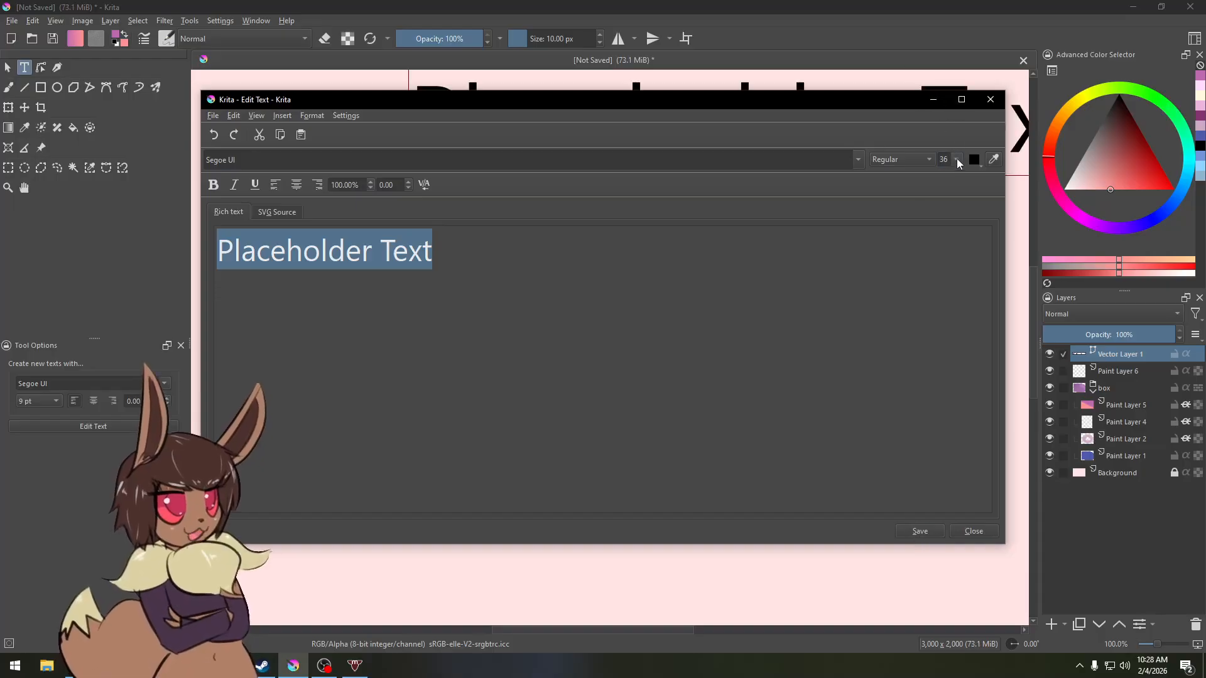
Step: Change the text size to 24, save, and close the text editor
{"action": "left_click", "coordinate": [958, 161]}
{"action": "left_click", "coordinate": [952, 225]}
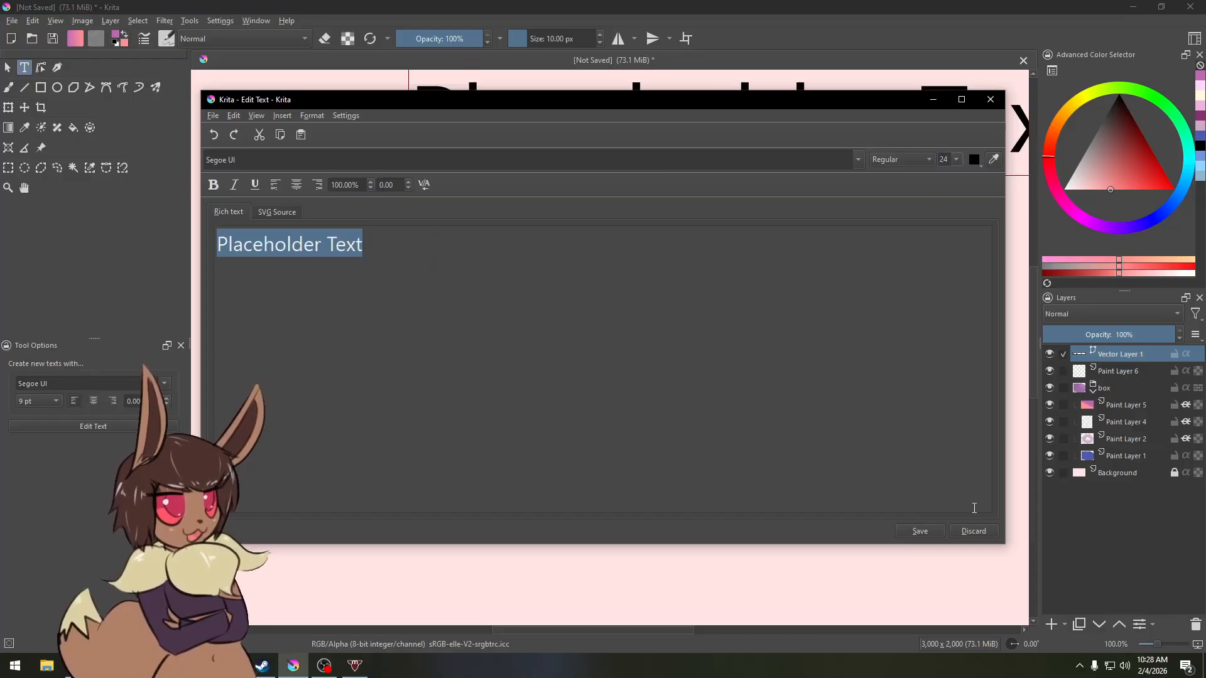
{"action": "left_click", "coordinate": [919, 531]}
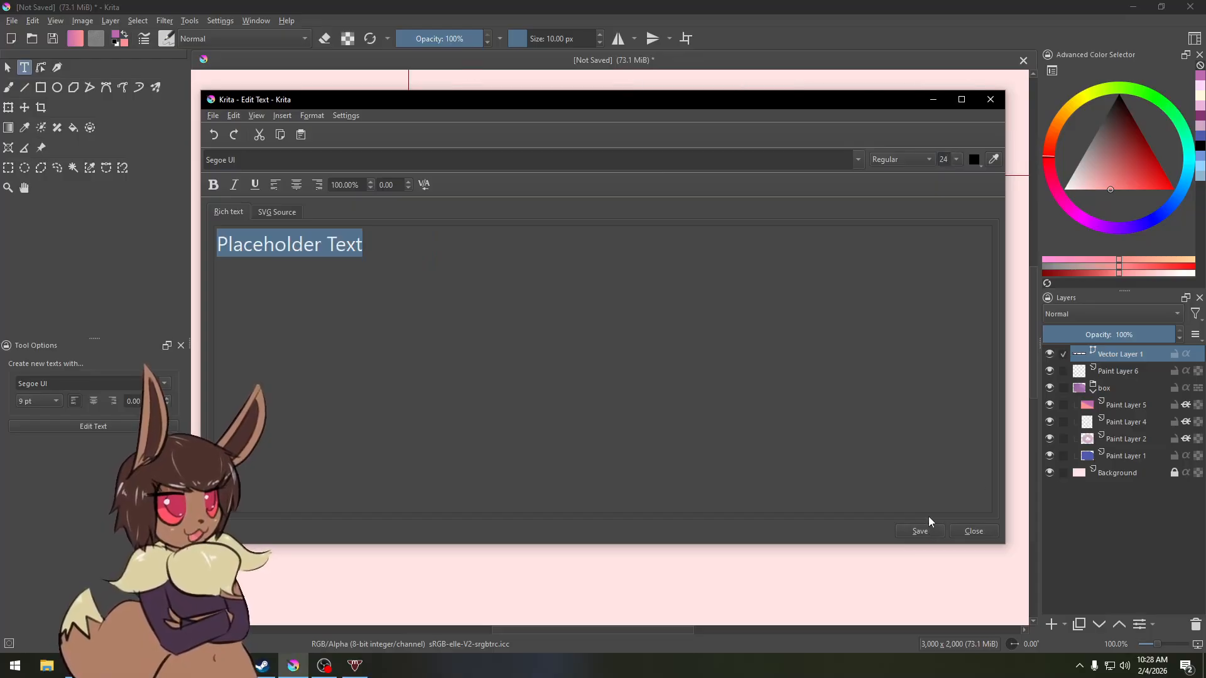
{"action": "left_click", "coordinate": [933, 102]}
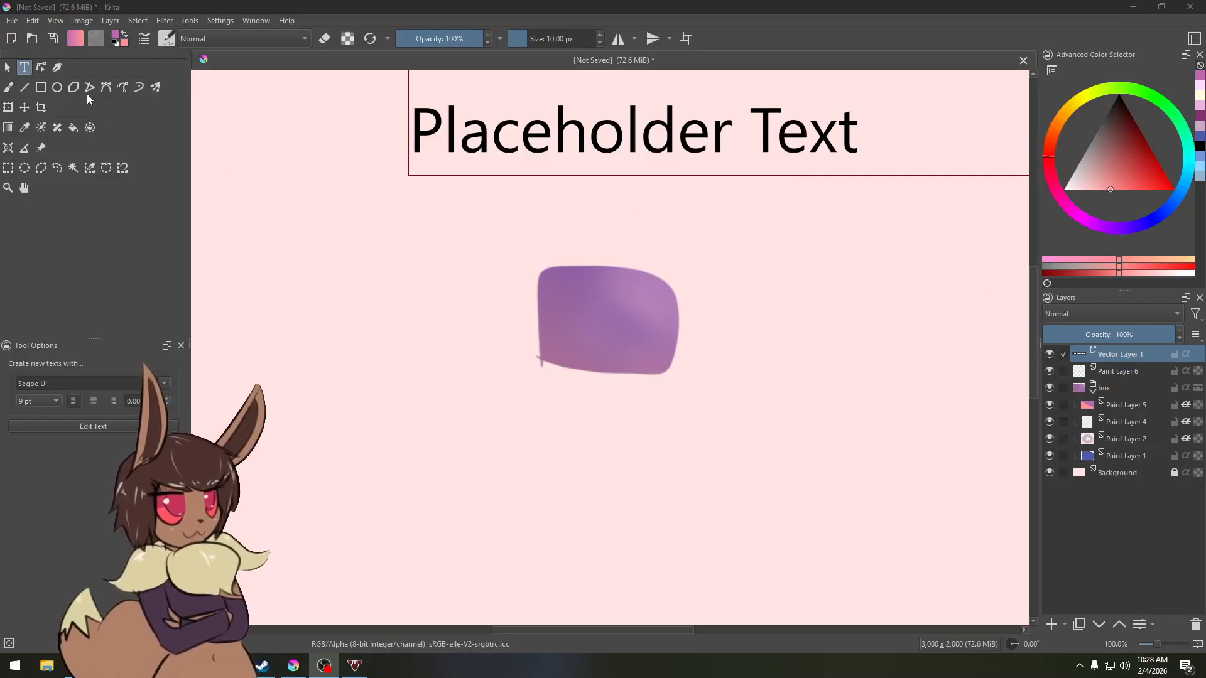
{"action": "left_click", "coordinate": [261, 125]}
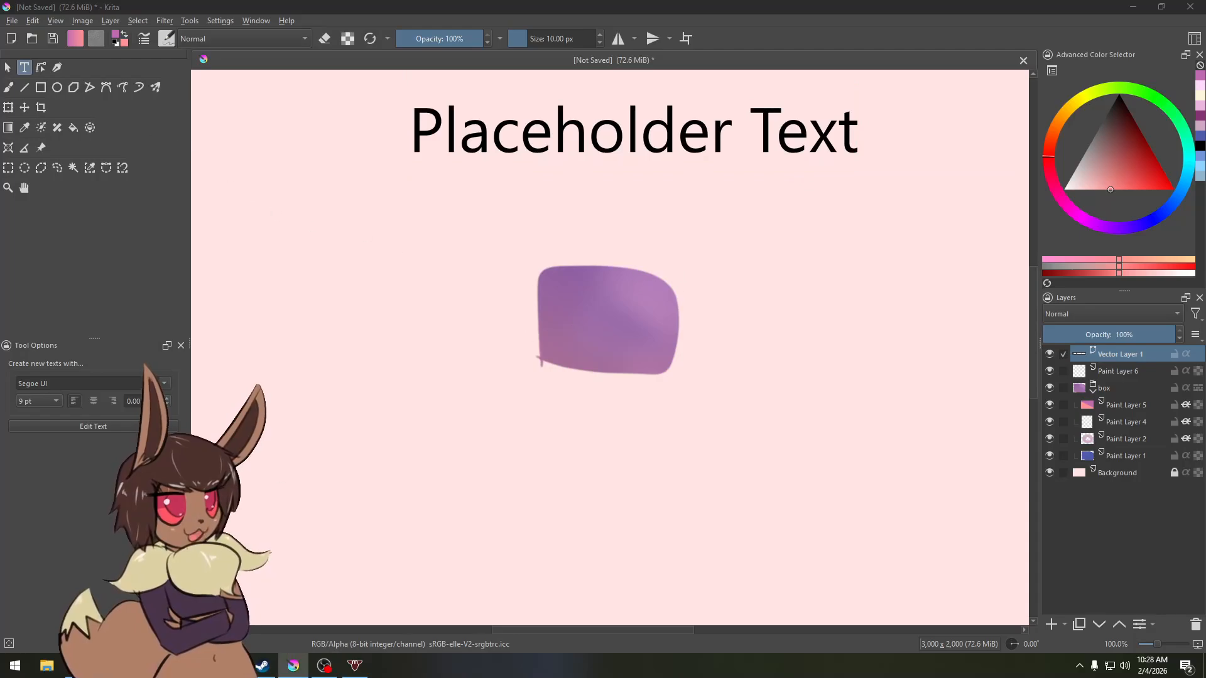
{"action": "left_click", "coordinate": [539, 360]}
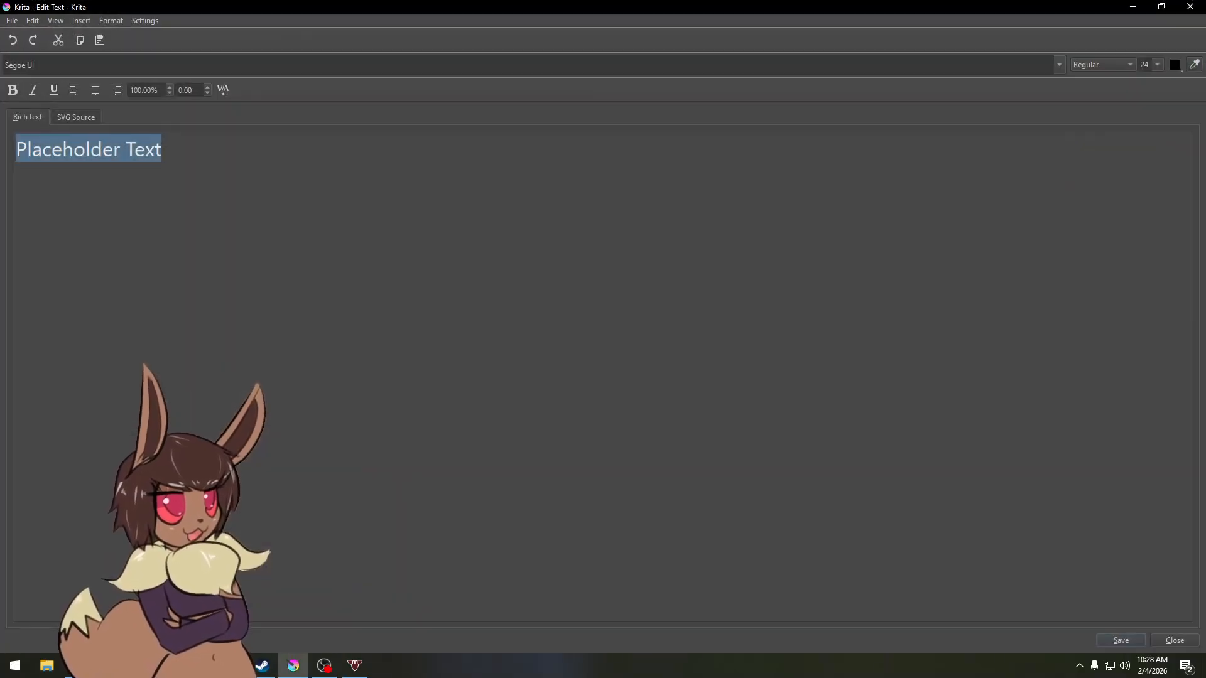
{"action": "left_click", "coordinate": [1190, 9]}
Step: Move the text layer slightly lower on the canvas with the Move tool, then switch back to the brush
{"action": "left_click", "coordinate": [30, 108]}
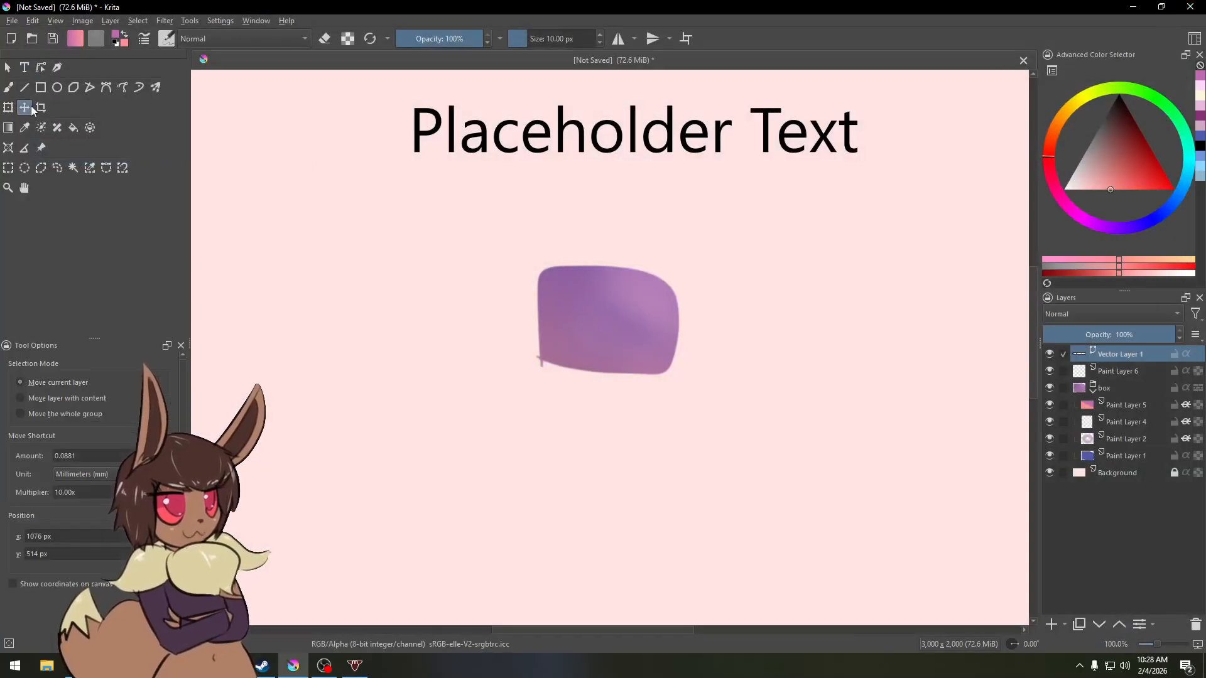
{"action": "mouse_move", "coordinate": [552, 126]}
{"action": "left_mouse_down"}
{"action": "mouse_move", "coordinate": [538, 173]}
{"action": "mouse_move", "coordinate": [544, 165]}
{"action": "left_mouse_up"}
{"action": "key", "text": "b"}
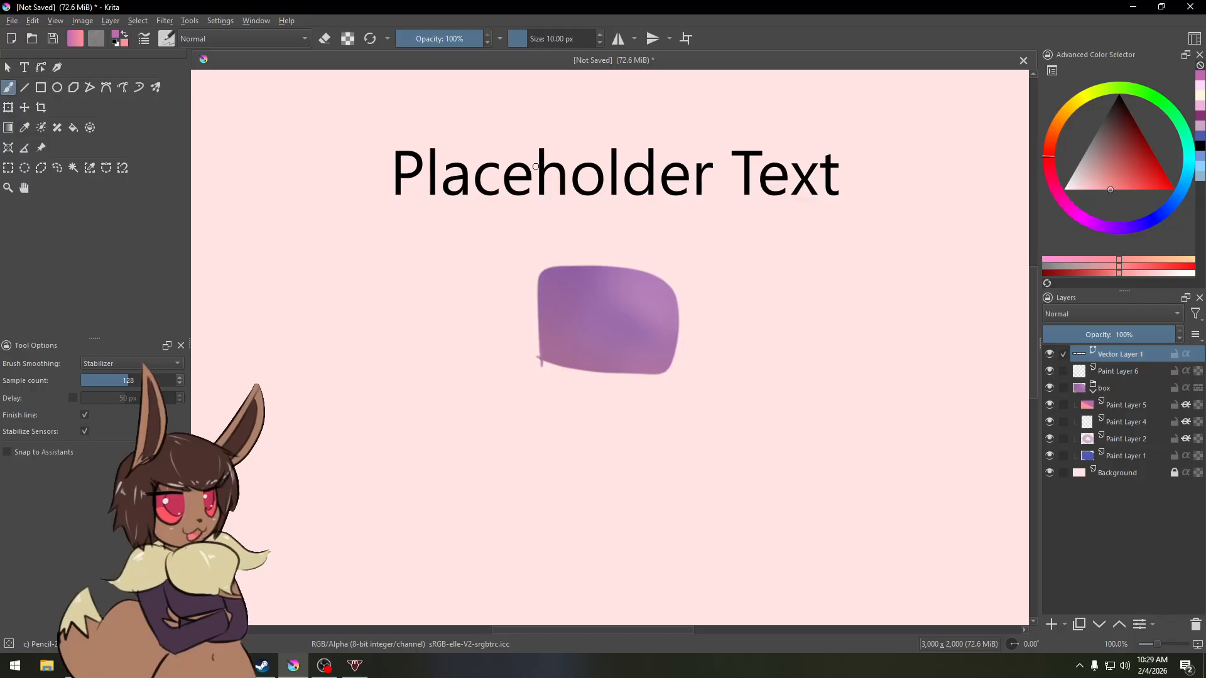
{"action": "right_click", "coordinate": [1116, 355]}
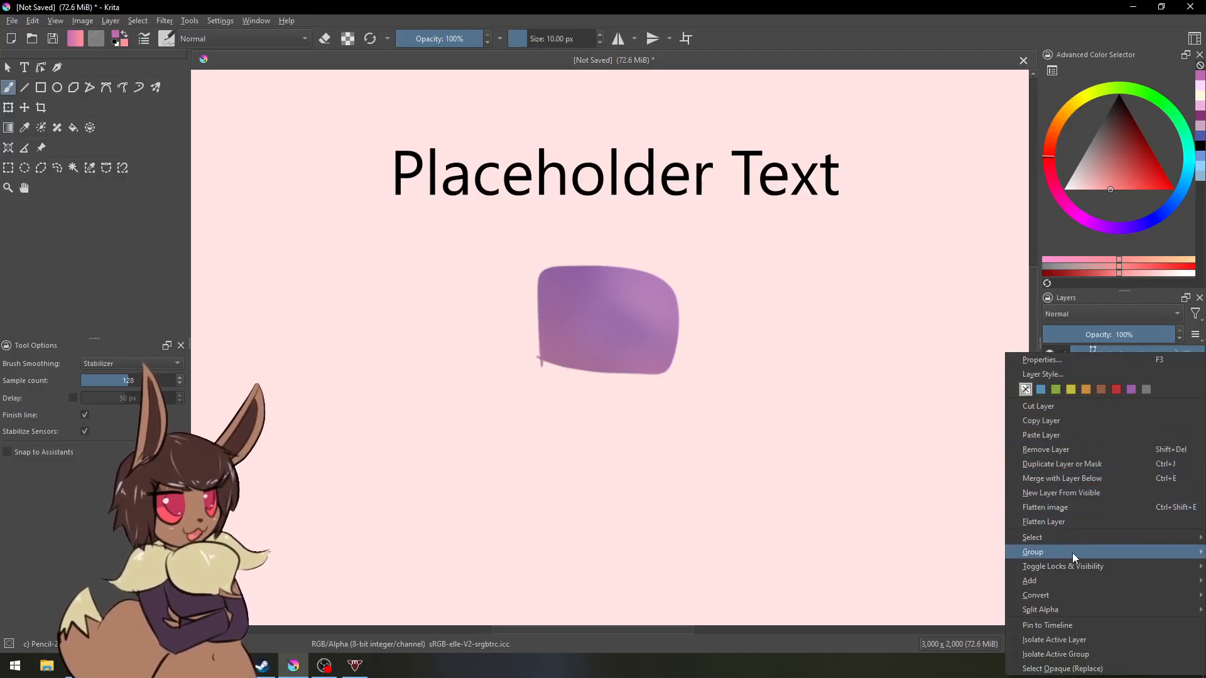
{"action": "mouse_move", "coordinate": [1065, 595]}
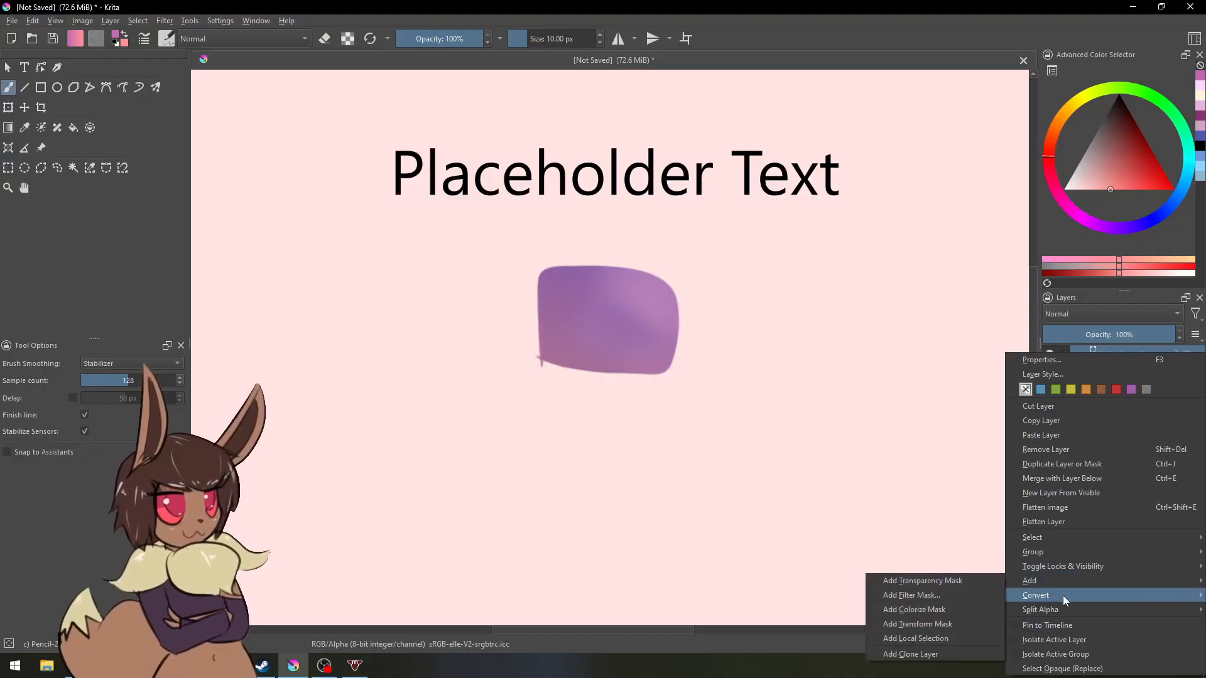
{"action": "left_click", "coordinate": [951, 597]}
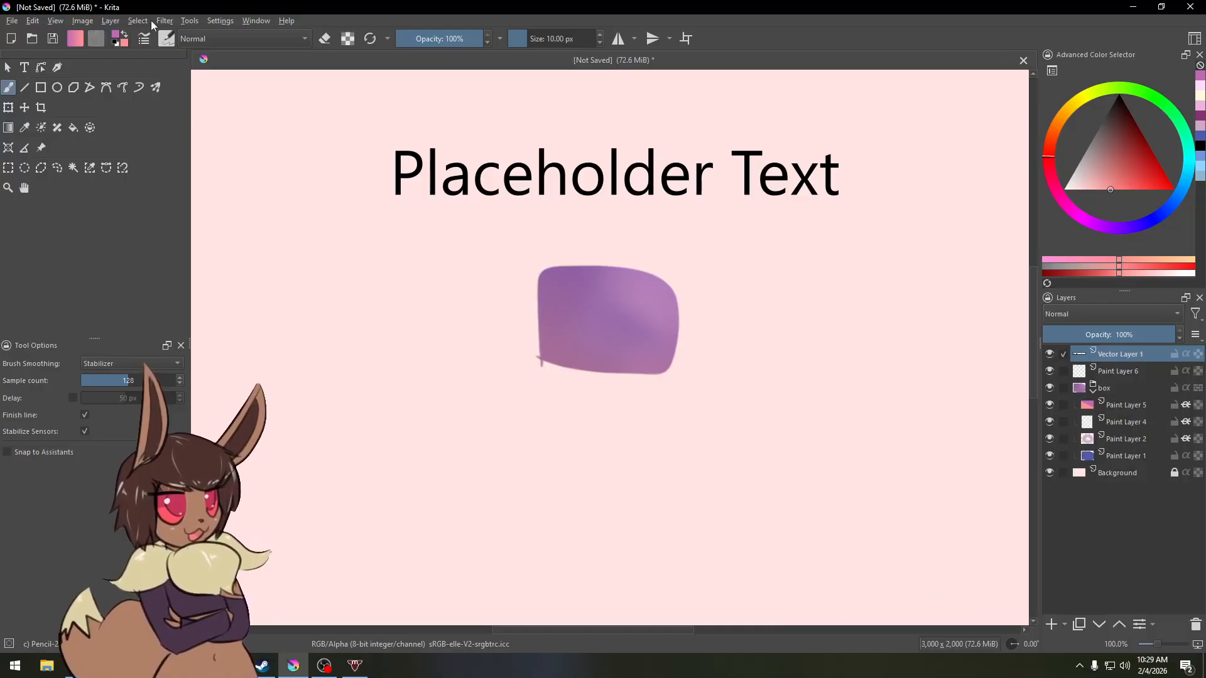
Step: Select the opaque pixels of the text layer in add mode
{"action": "left_click", "coordinate": [138, 22]}
{"action": "mouse_move", "coordinate": [175, 227]}
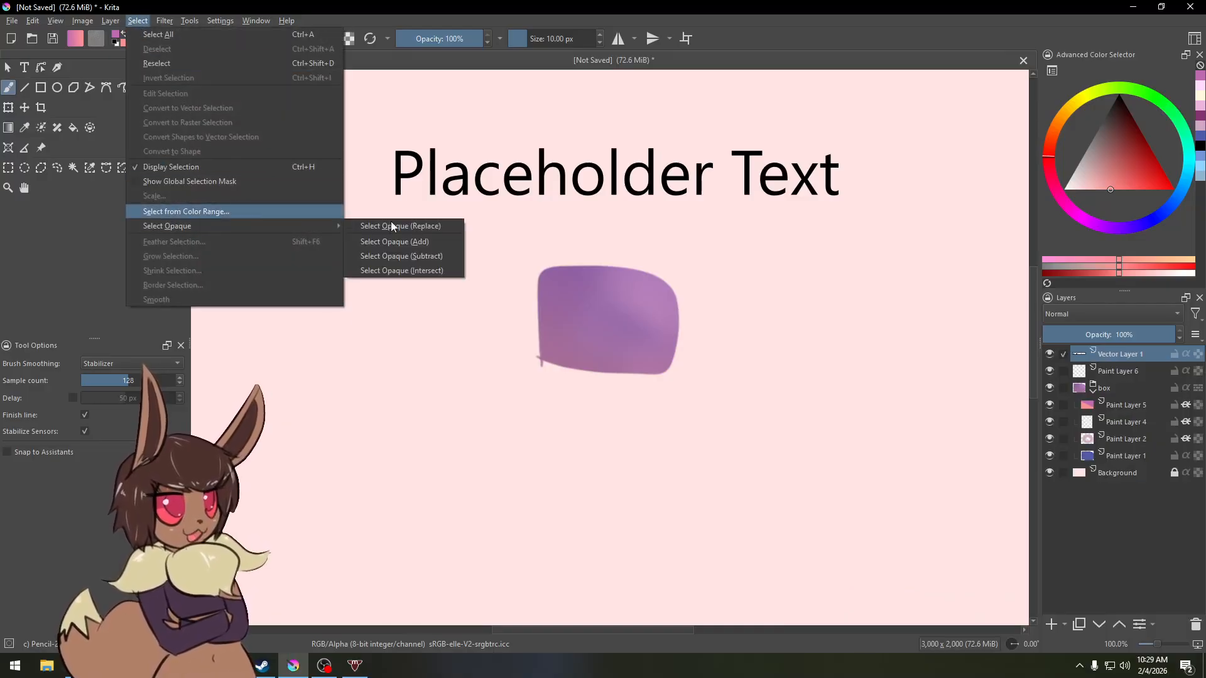
{"action": "left_click", "coordinate": [379, 243]}
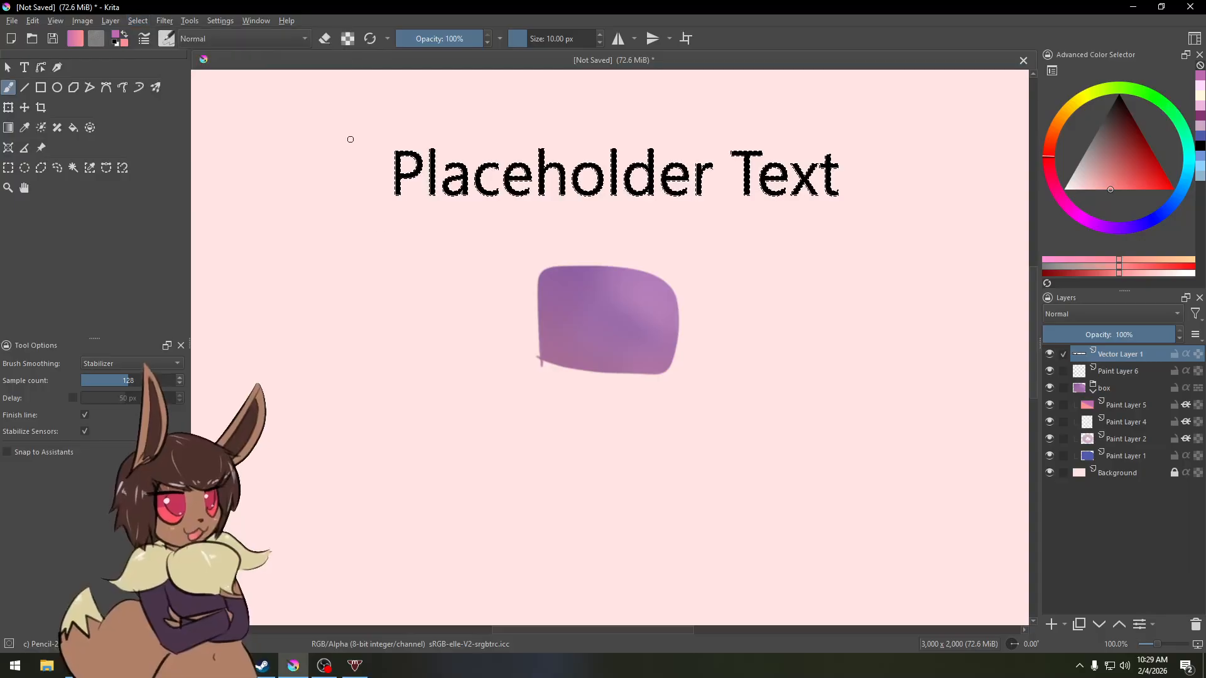
Step: Grow the selection by 6 pixels
{"action": "left_click", "coordinate": [138, 21]}
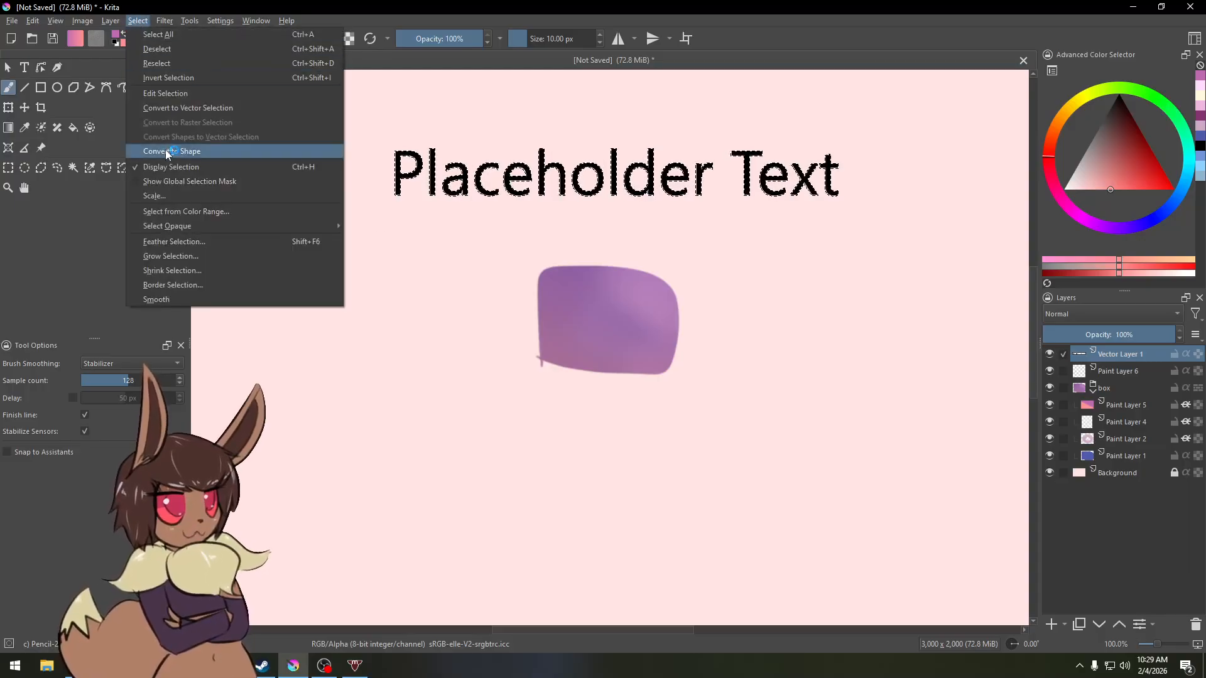
{"action": "left_click", "coordinate": [167, 259]}
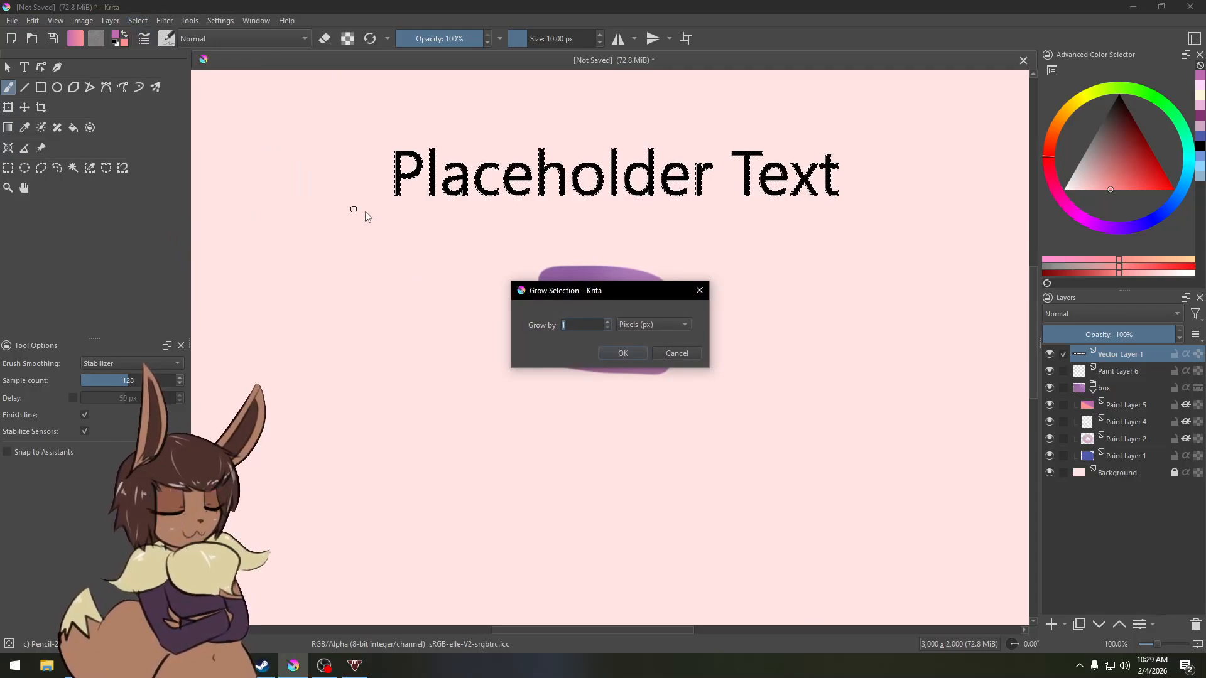
{"action": "type", "text": "6"}
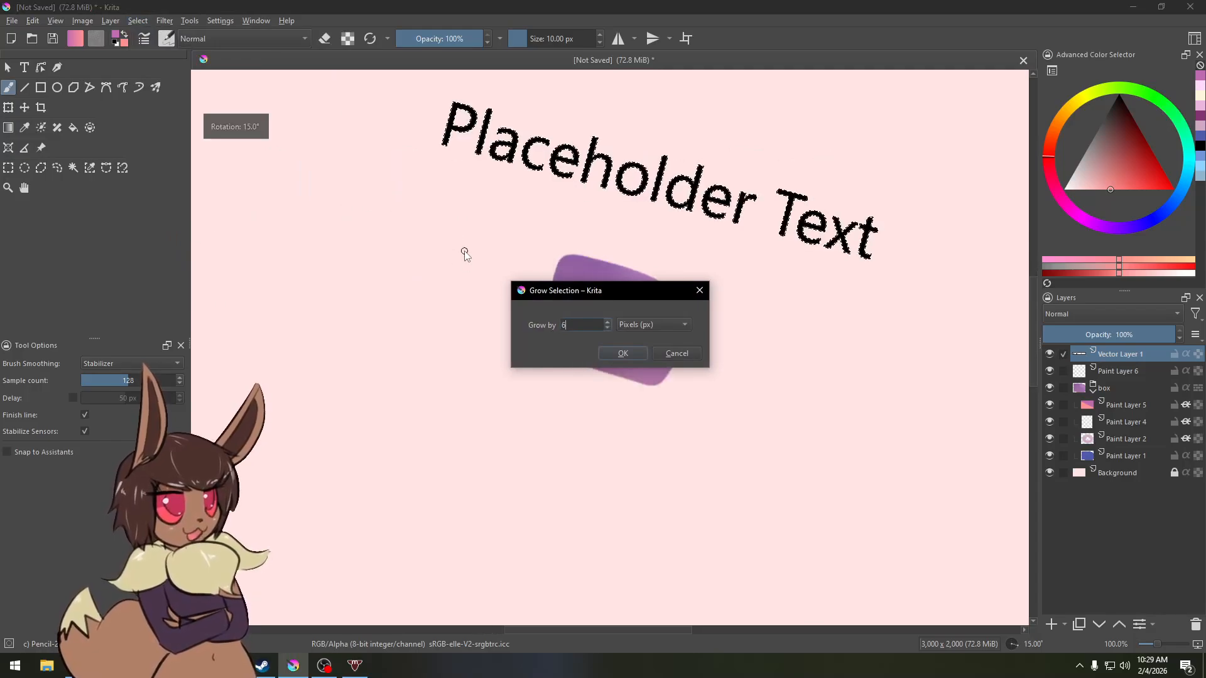
{"action": "left_click", "coordinate": [624, 353]}
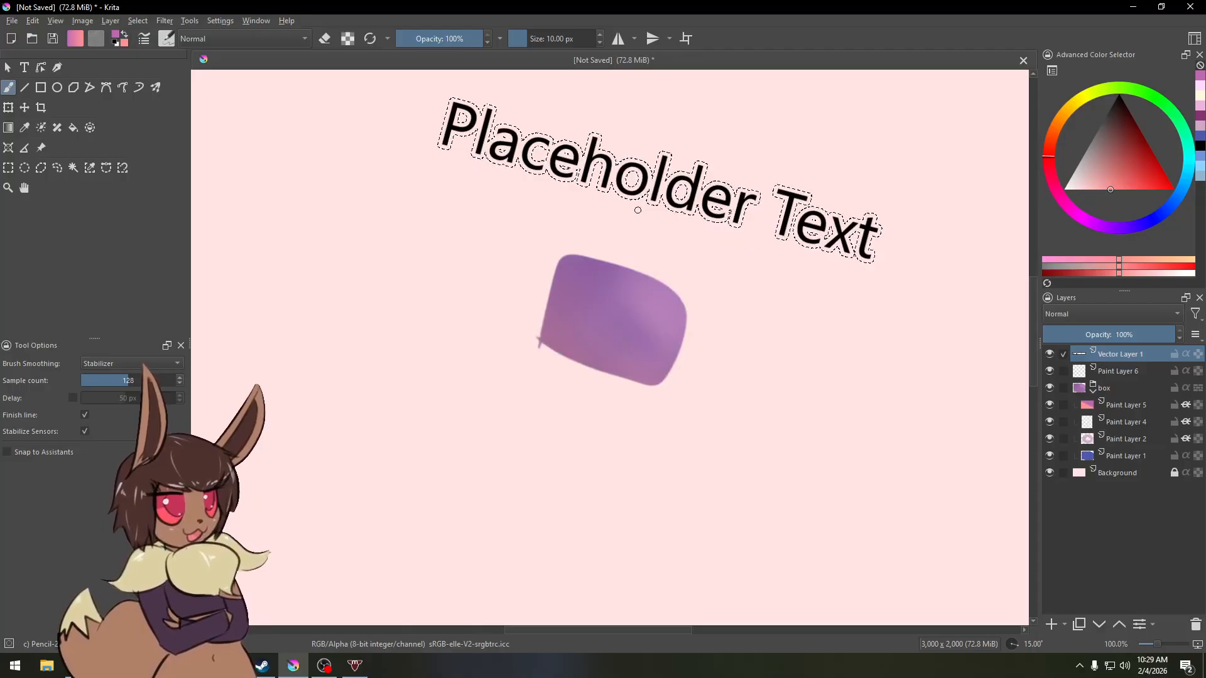
{"action": "key", "text": "ctrl"}
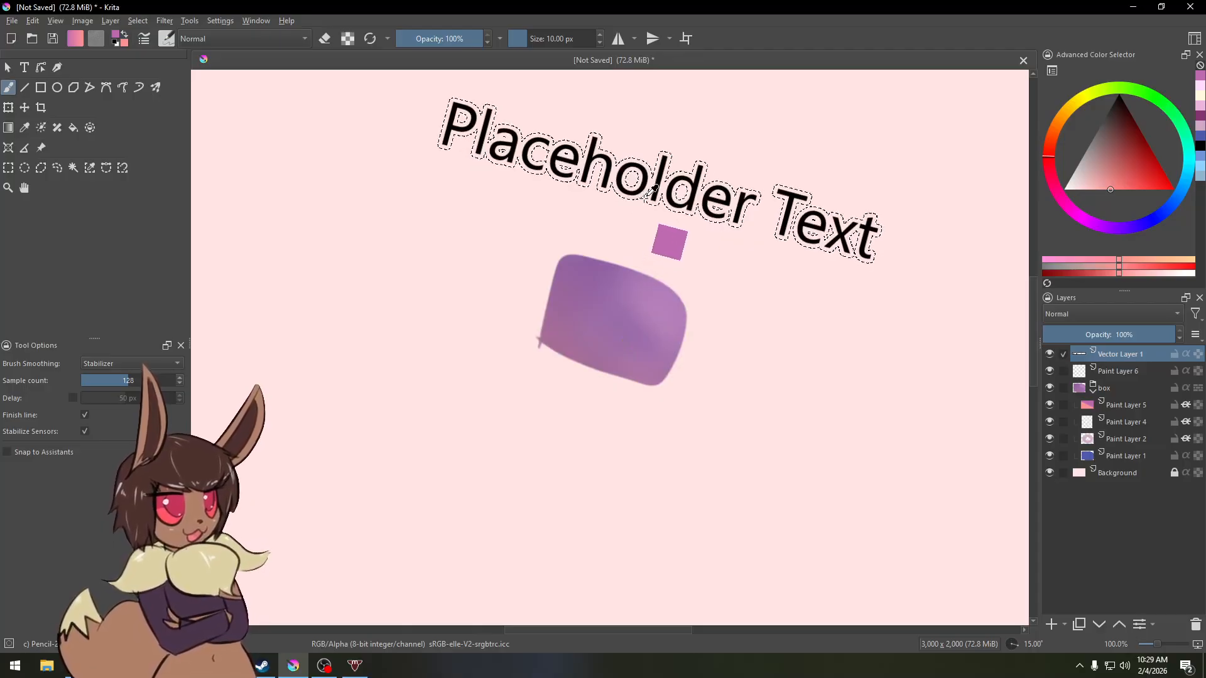
{"action": "key", "text": "ctrl+bracketleft"}
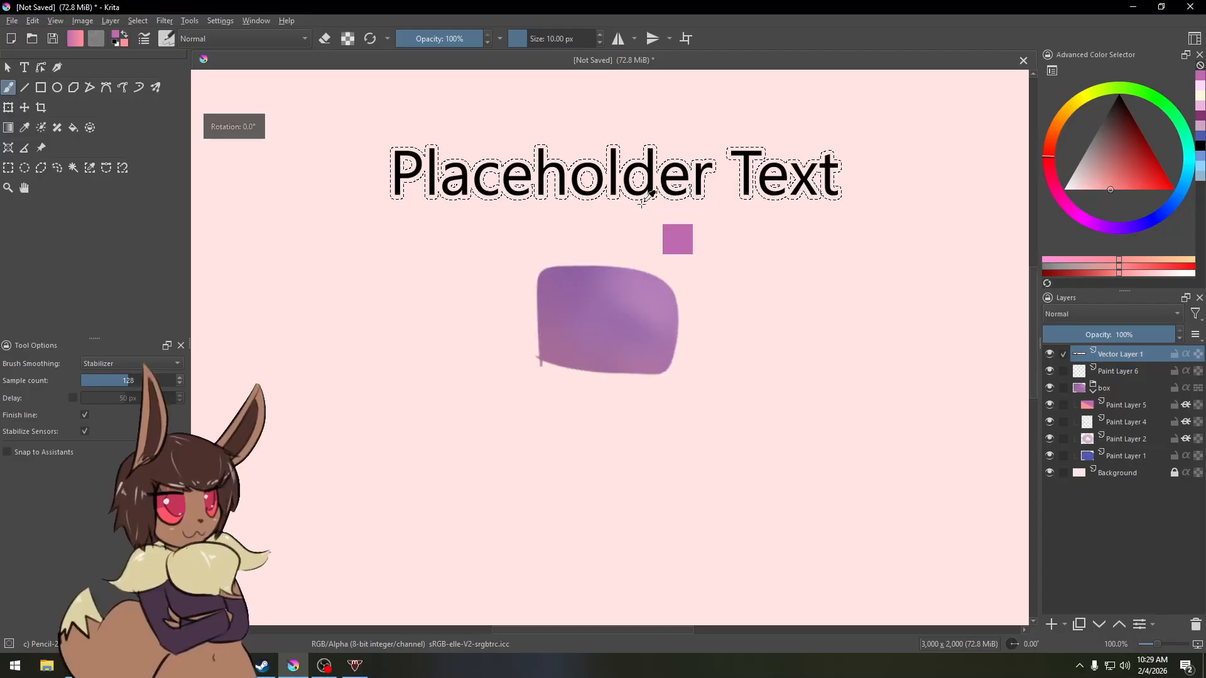
{"action": "key", "text": "ctrl+bracketright"}
{"action": "key", "text": "ctrl+bracketright"}
{"action": "key", "text": "ctrl+bracketright"}
{"action": "key", "text": "ctrl+bracketleft"}
{"action": "key", "text": "ctrl+bracketleft"}
{"action": "key", "text": "ctrl+bracketleft"}
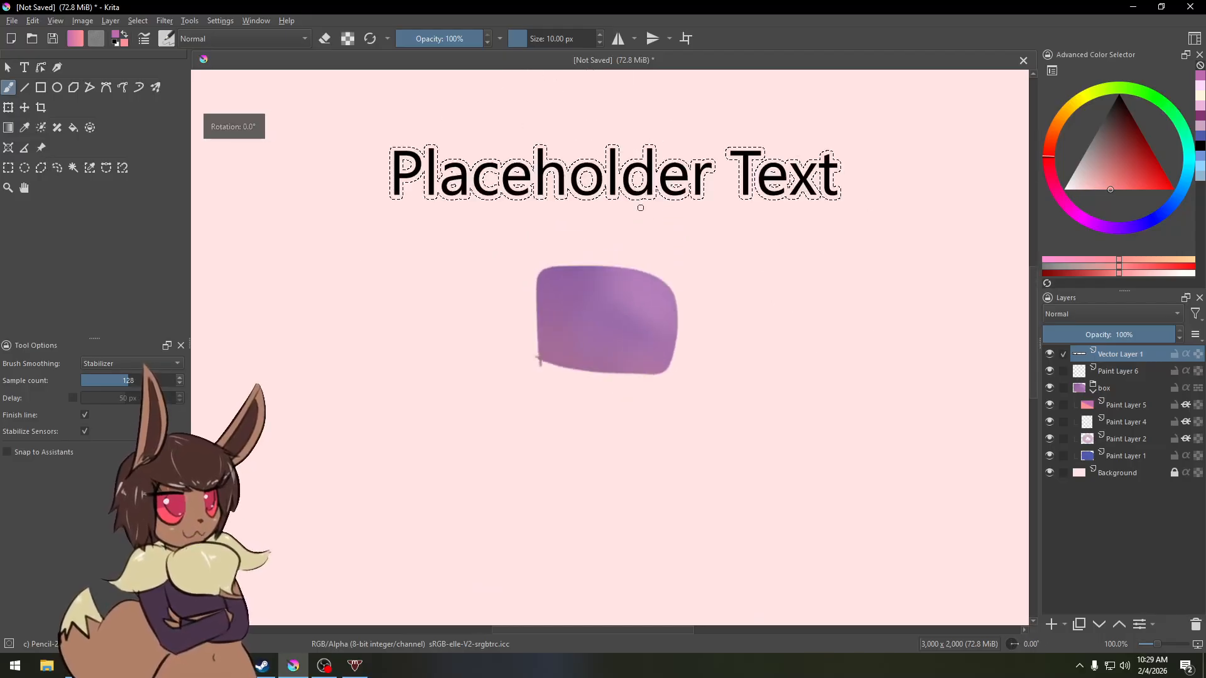
{"action": "key", "text": "ctrl+bracketright"}
{"action": "key", "text": "ctrl+bracketleft"}
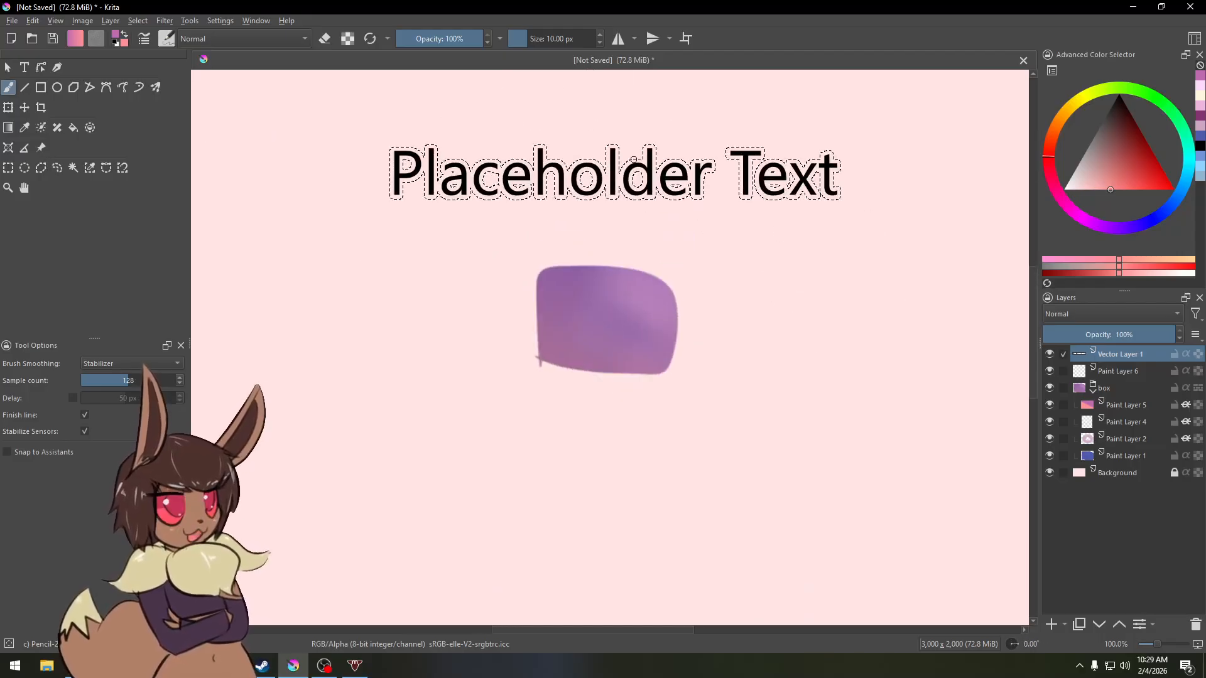
{"action": "left_click_drag", "start_coordinate": [650, 216], "coordinate": [670, 291]}
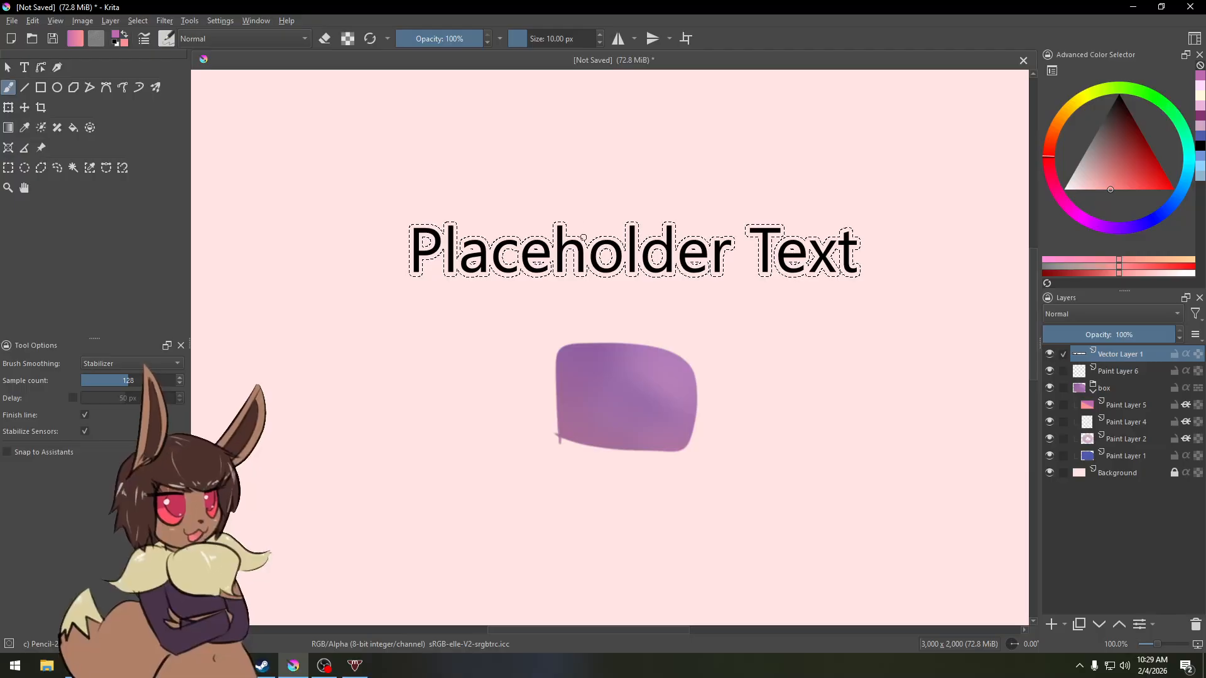
Step: Open the keyboard shortcuts settings to examine them, then close the dialog
{"action": "left_click", "coordinate": [221, 22]}
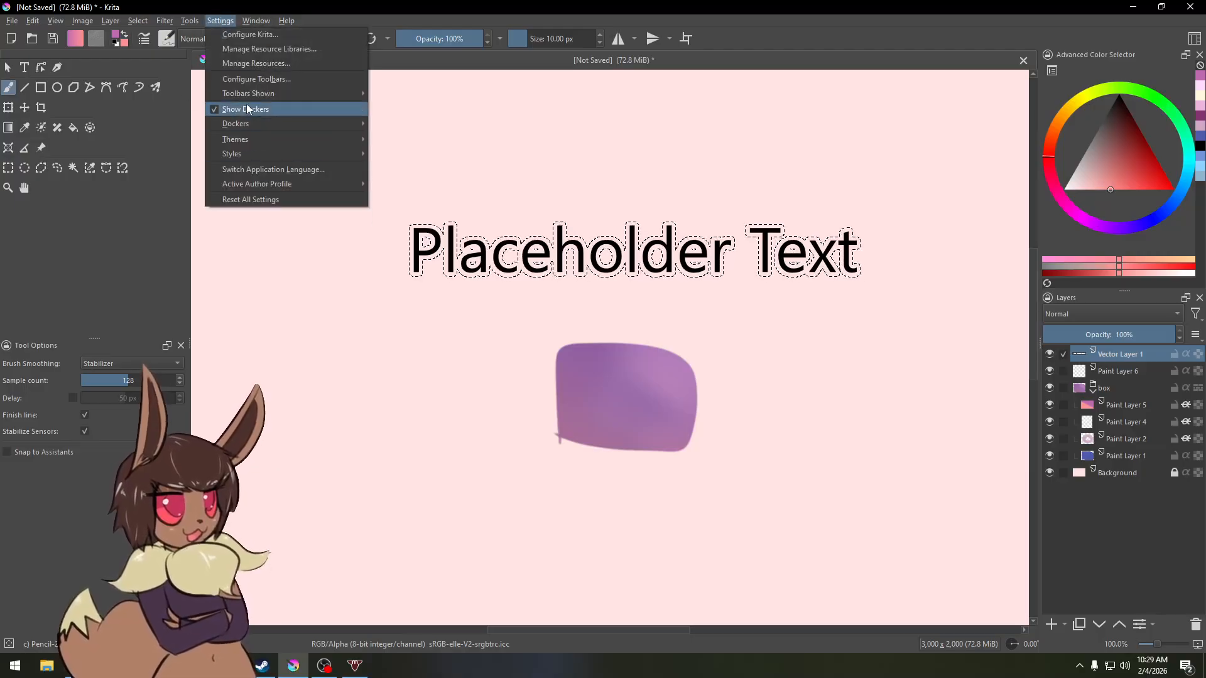
{"action": "left_click", "coordinate": [242, 36]}
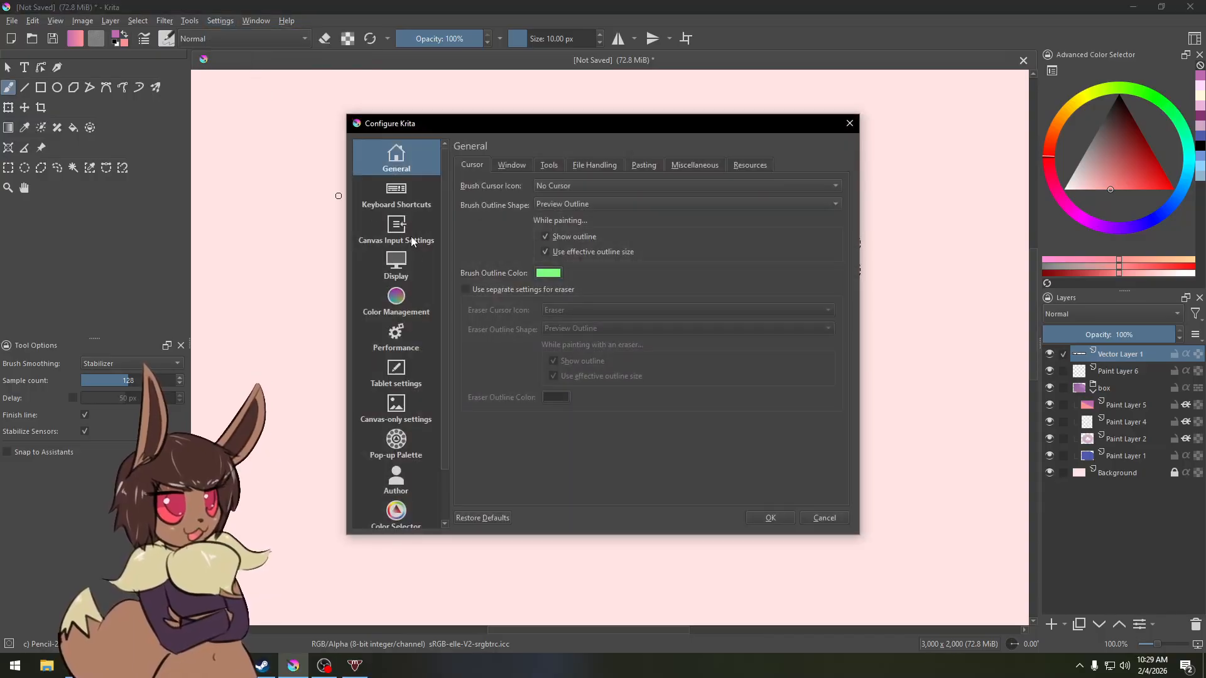
{"action": "left_click", "coordinate": [395, 199]}
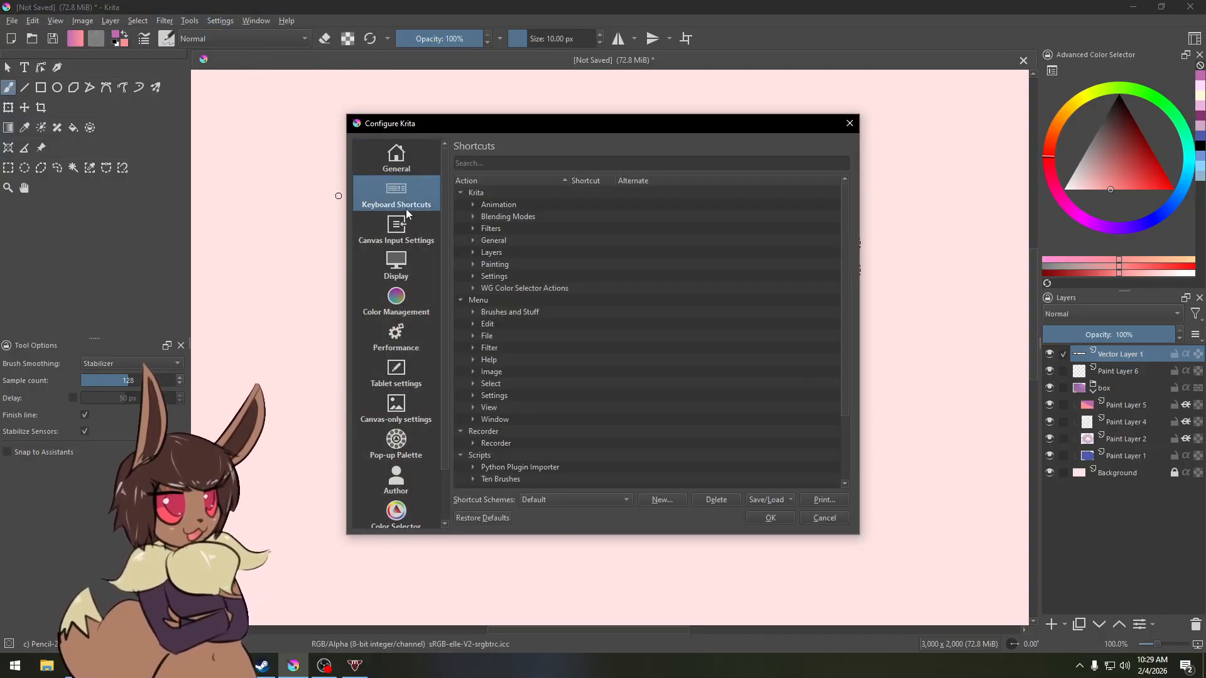
{"action": "left_click", "coordinate": [568, 166]}
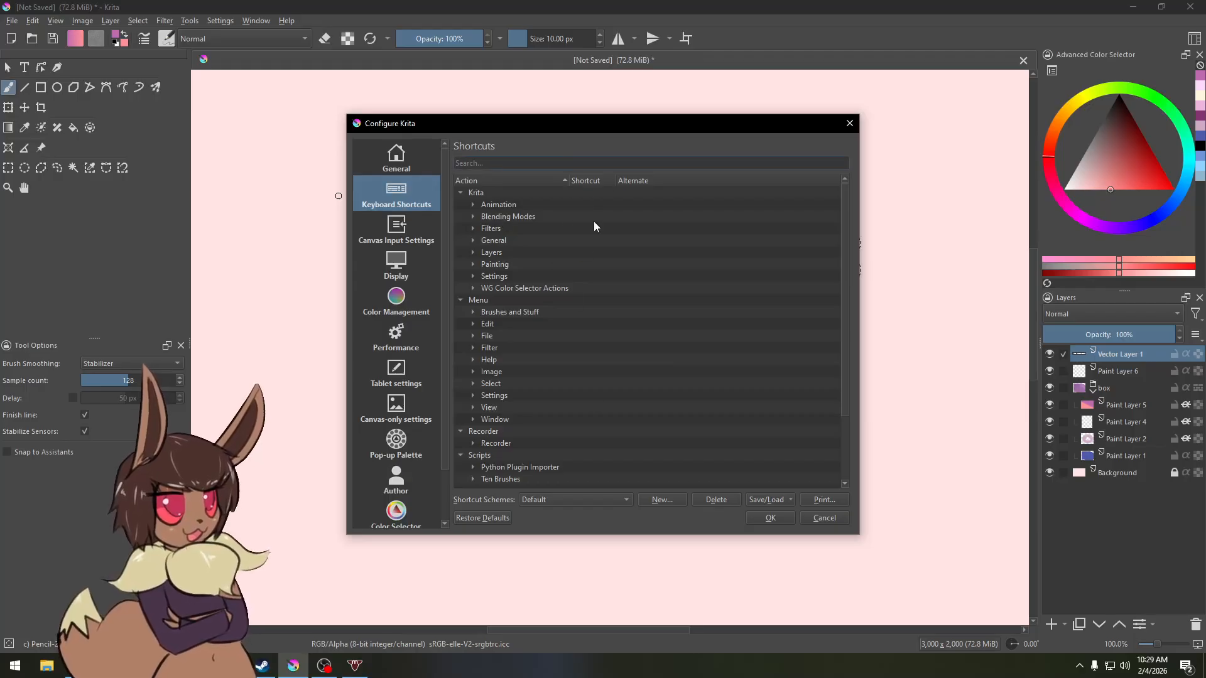
{"action": "left_click", "coordinate": [850, 123]}
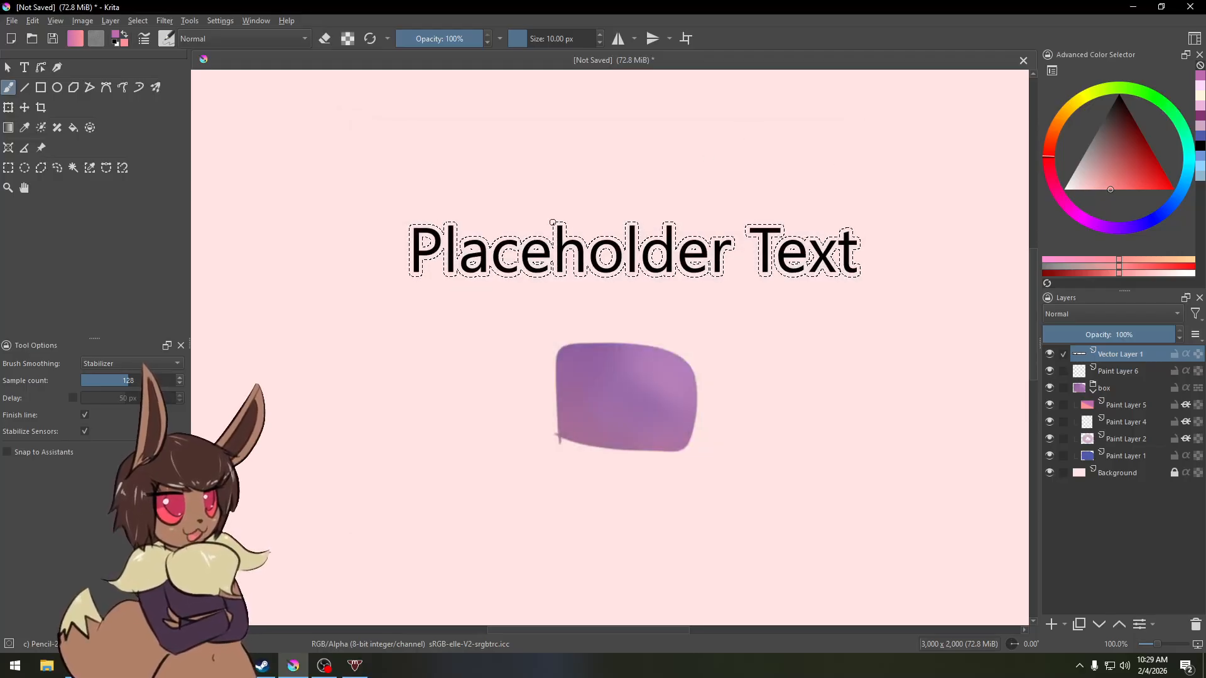
Step: Add a new paint layer above Paint Layer 6 and pick white for the Fill tool
{"action": "key", "text": "ctrl+plus"}
{"action": "key", "text": "ctrl+plus"}
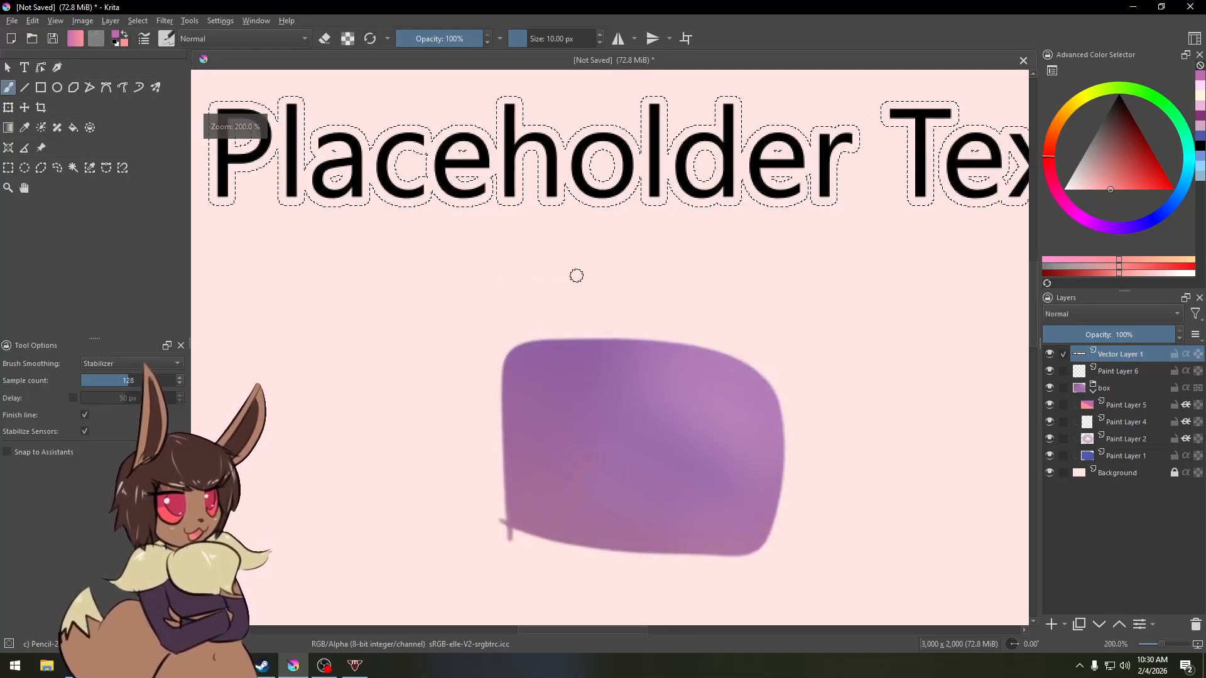
{"action": "key", "text": "ctrl+minus"}
{"action": "key", "text": "ctrl+minus"}
{"action": "key", "text": "ctrl+minus"}
{"action": "key", "text": "ctrl+plus"}
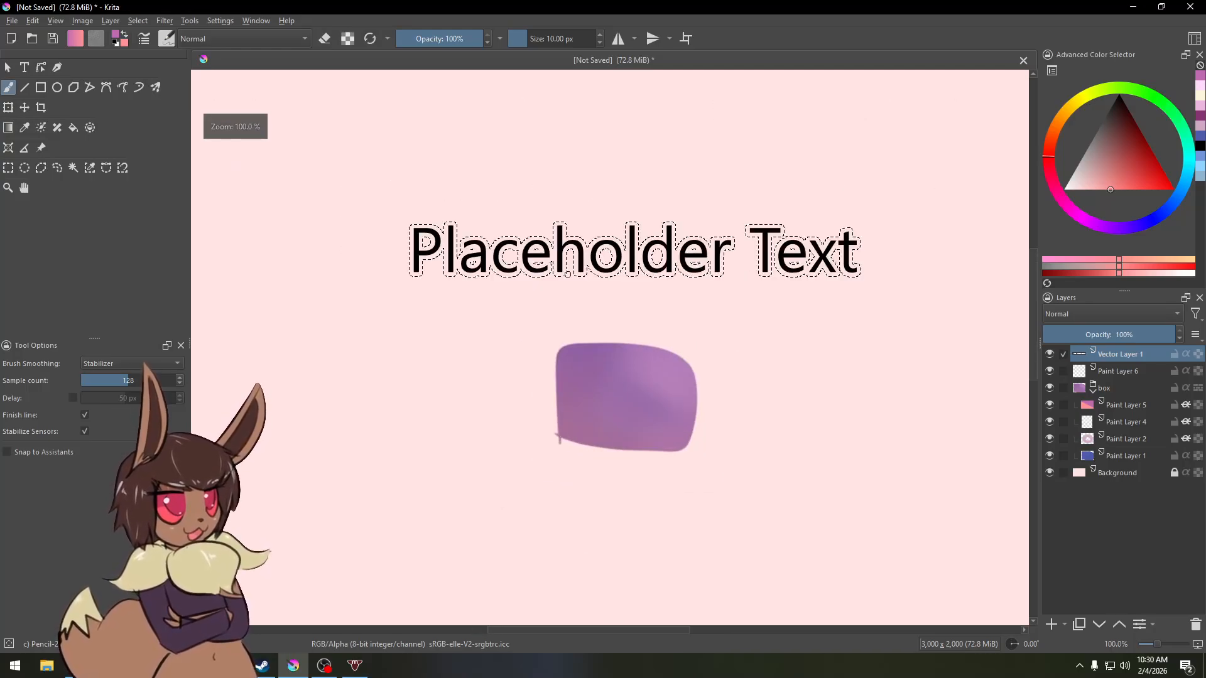
{"action": "key", "text": "ctrl+plus"}
{"action": "key", "text": "ctrl+minus"}
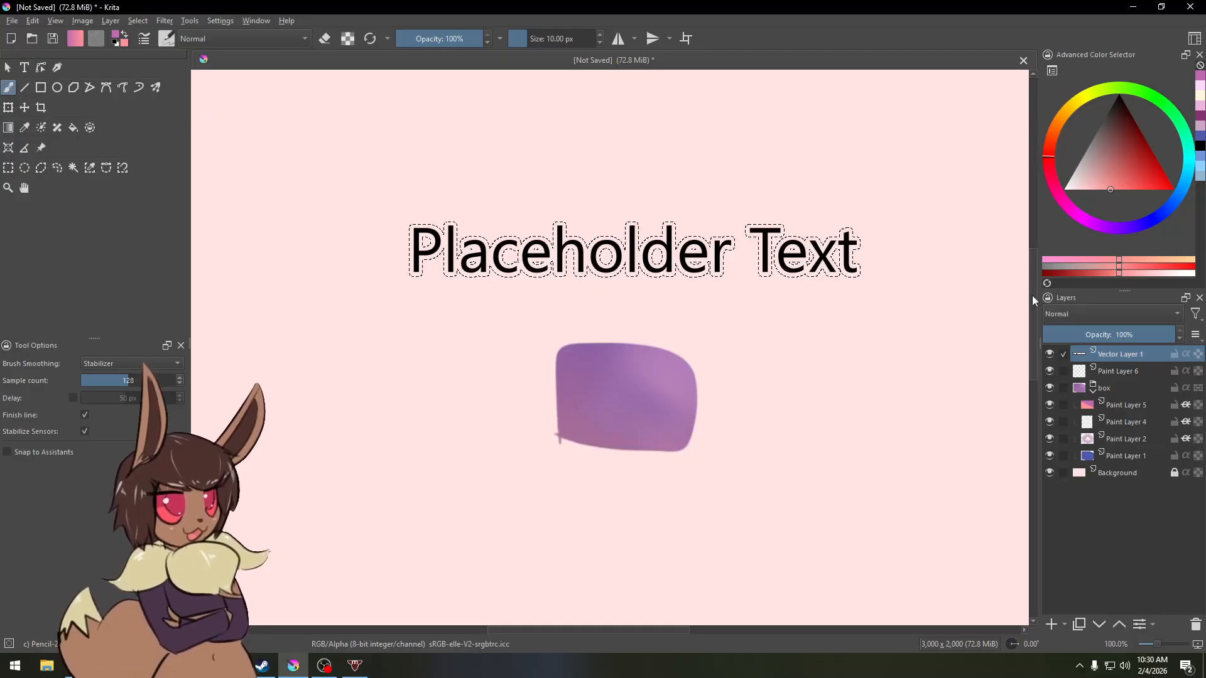
{"action": "left_click", "coordinate": [1129, 373]}
{"action": "left_click", "coordinate": [1051, 624]}
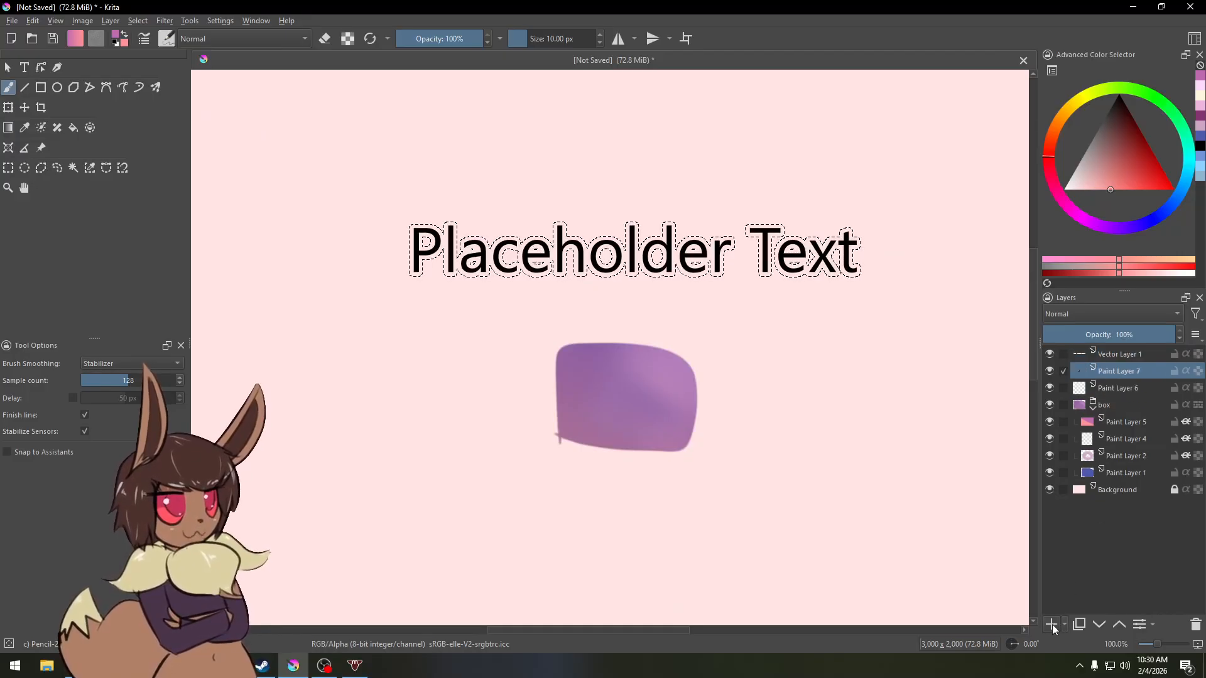
{"action": "key", "text": "f"}
{"action": "left_click", "coordinate": [1066, 189]}
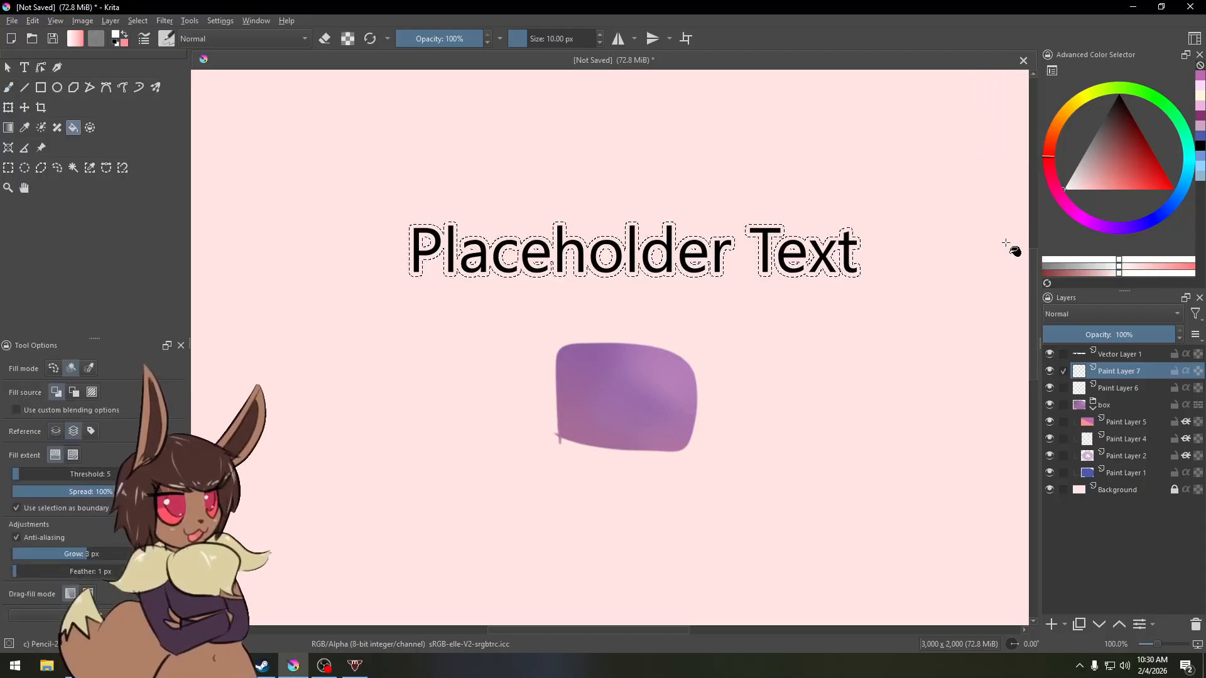
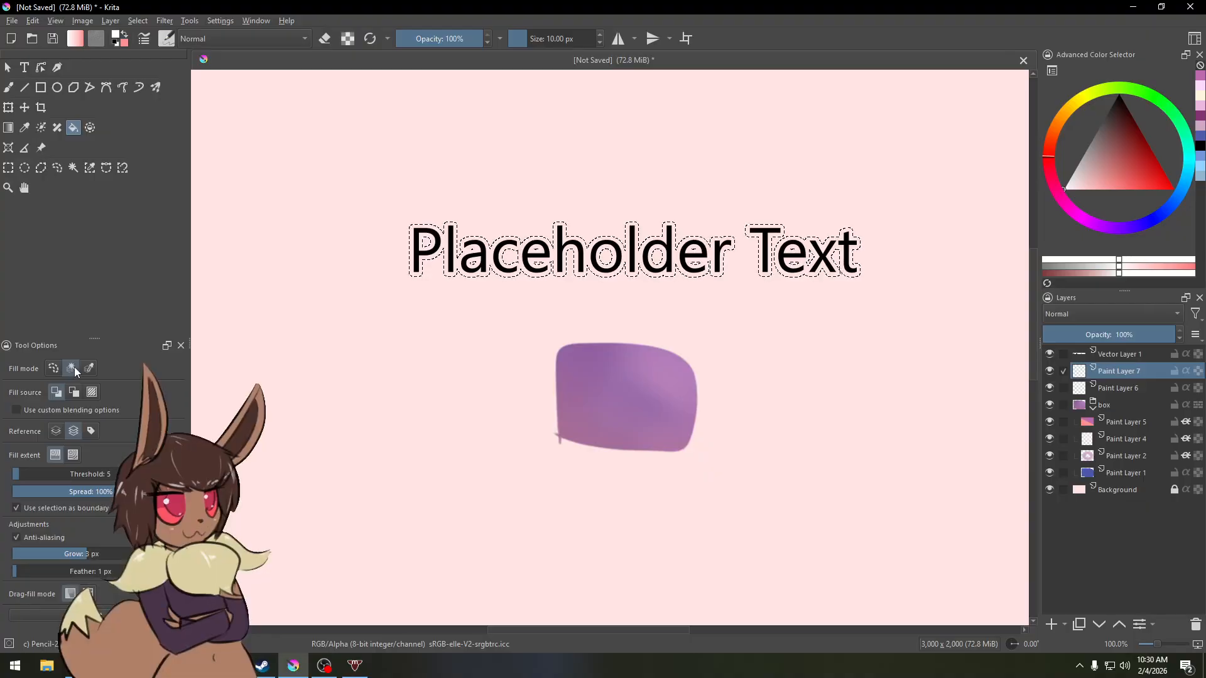
Step: Fill the whole grown selection with white on the new layer to outline the text
{"action": "left_click", "coordinate": [415, 269]}
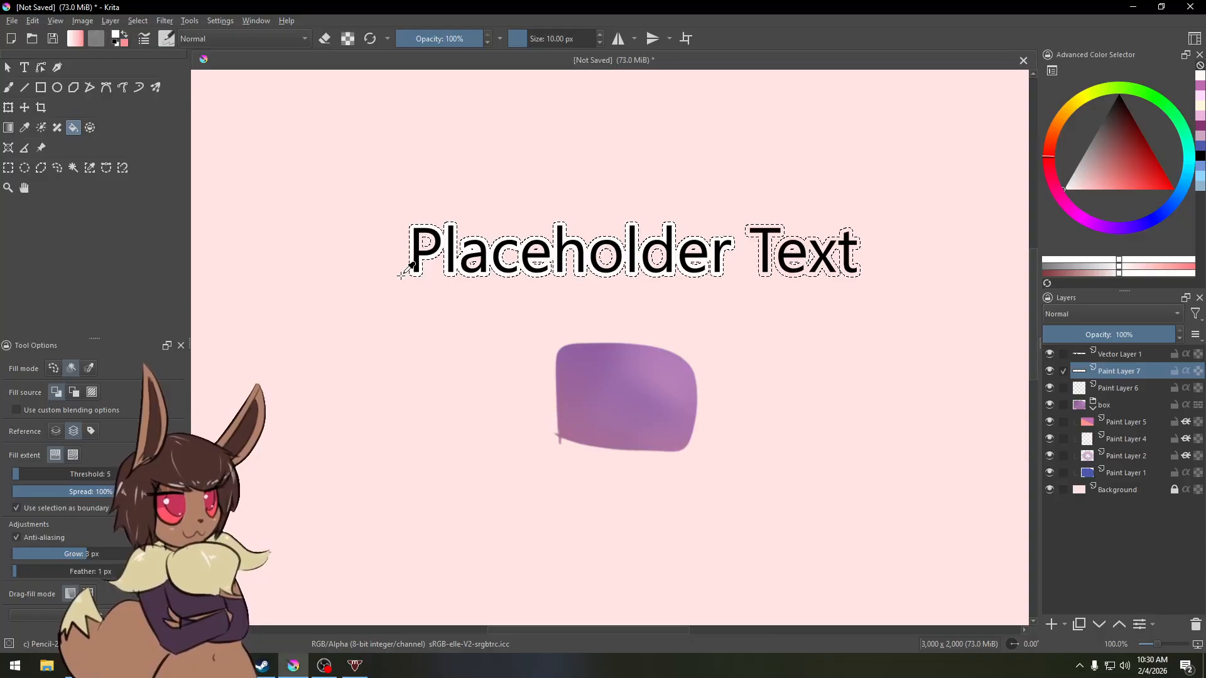
{"action": "key", "text": "ctrl+z"}
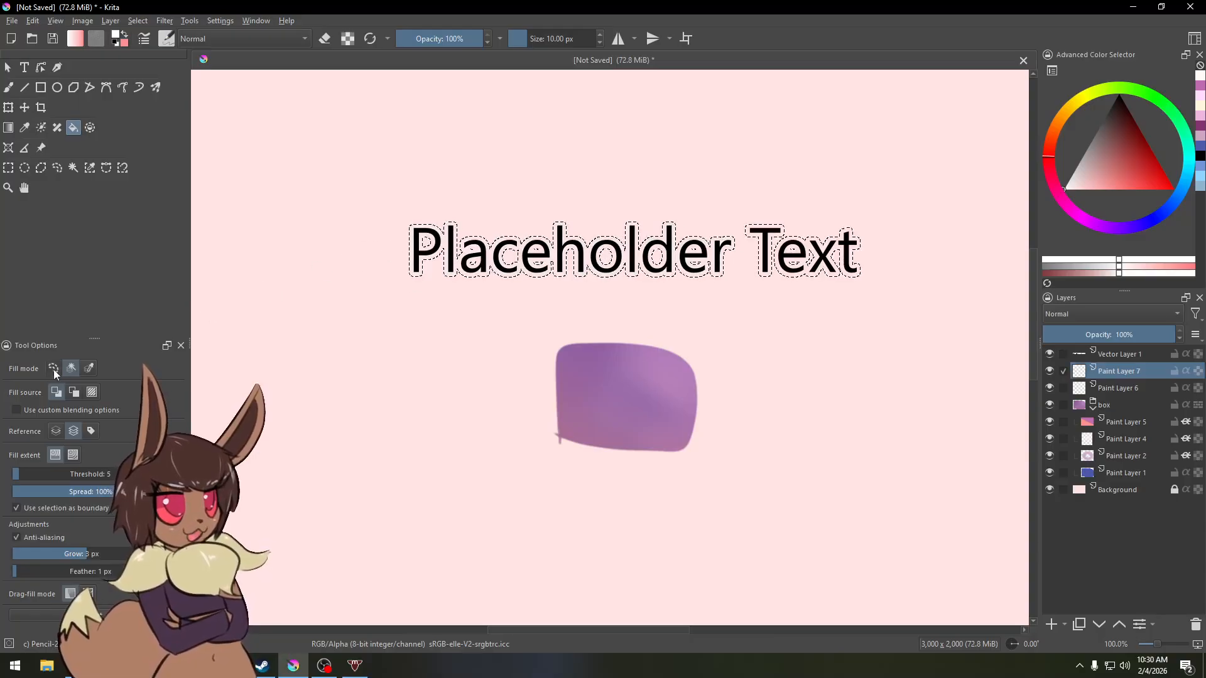
{"action": "left_click", "coordinate": [54, 369]}
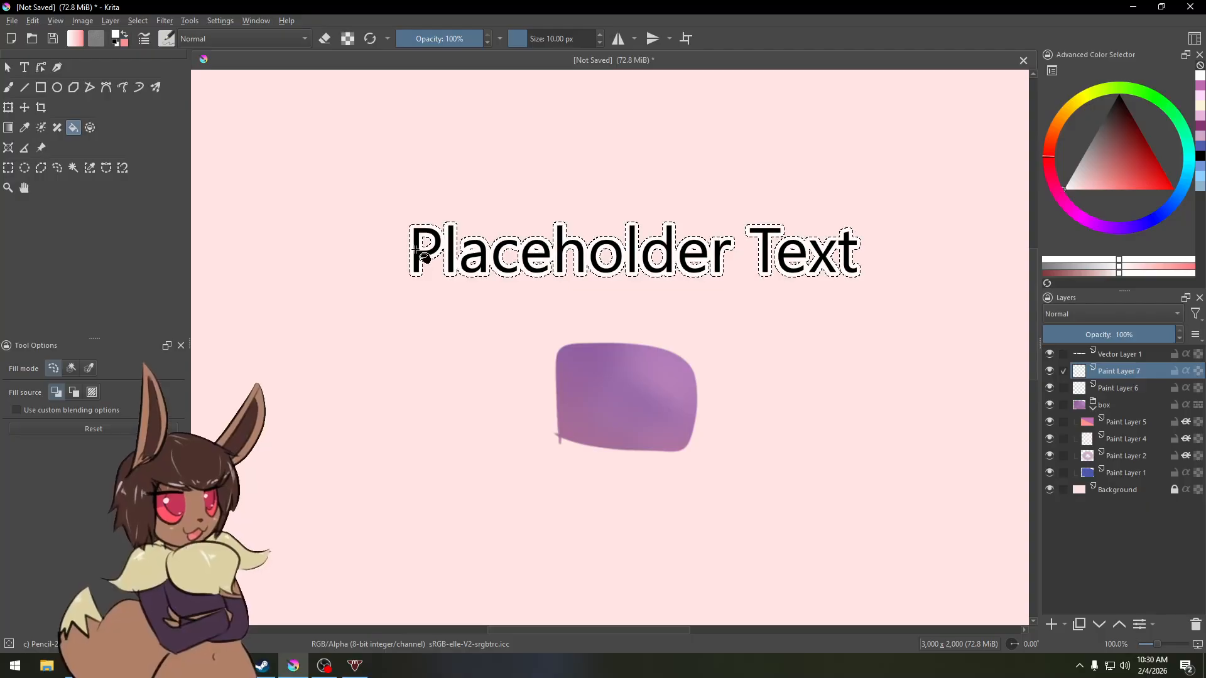
{"action": "left_click", "coordinate": [369, 245]}
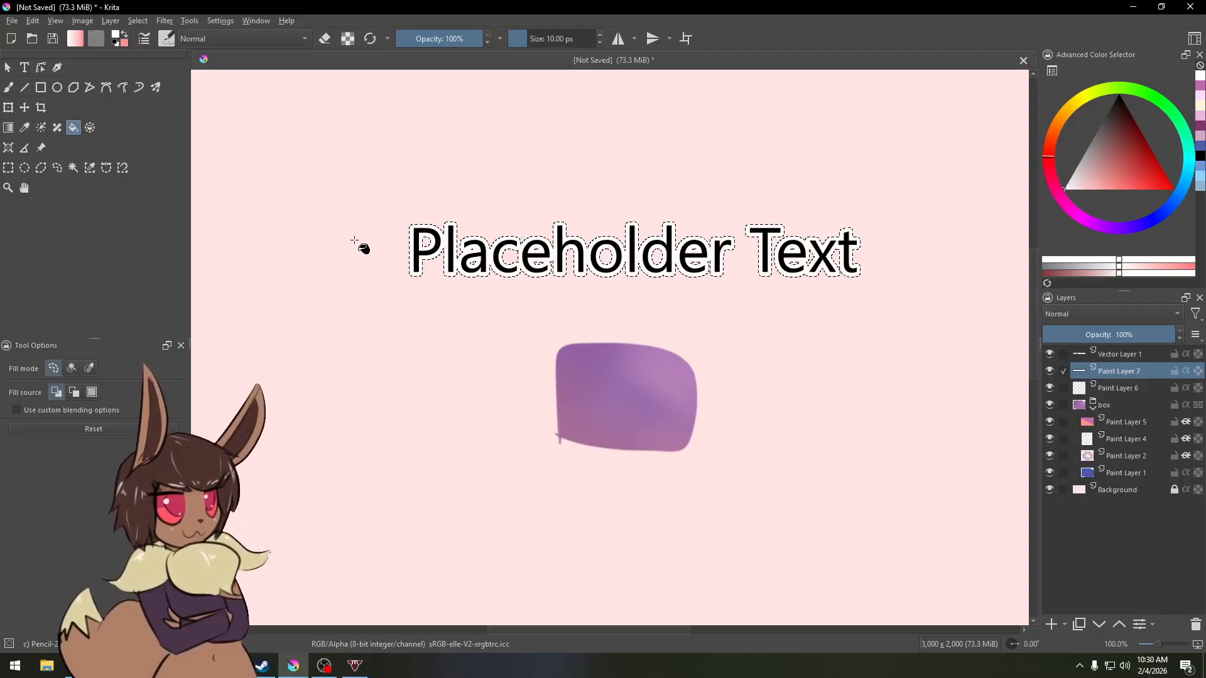
{"action": "left_click", "coordinate": [71, 371]}
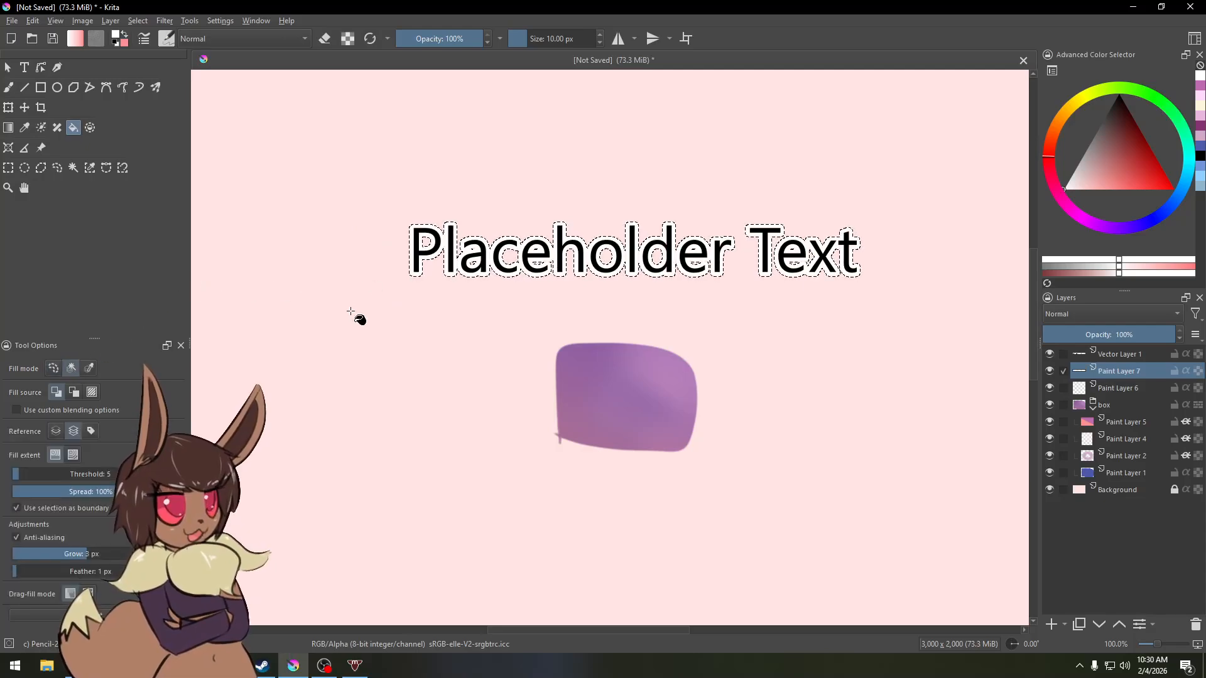
{"action": "left_click", "coordinate": [353, 268]}
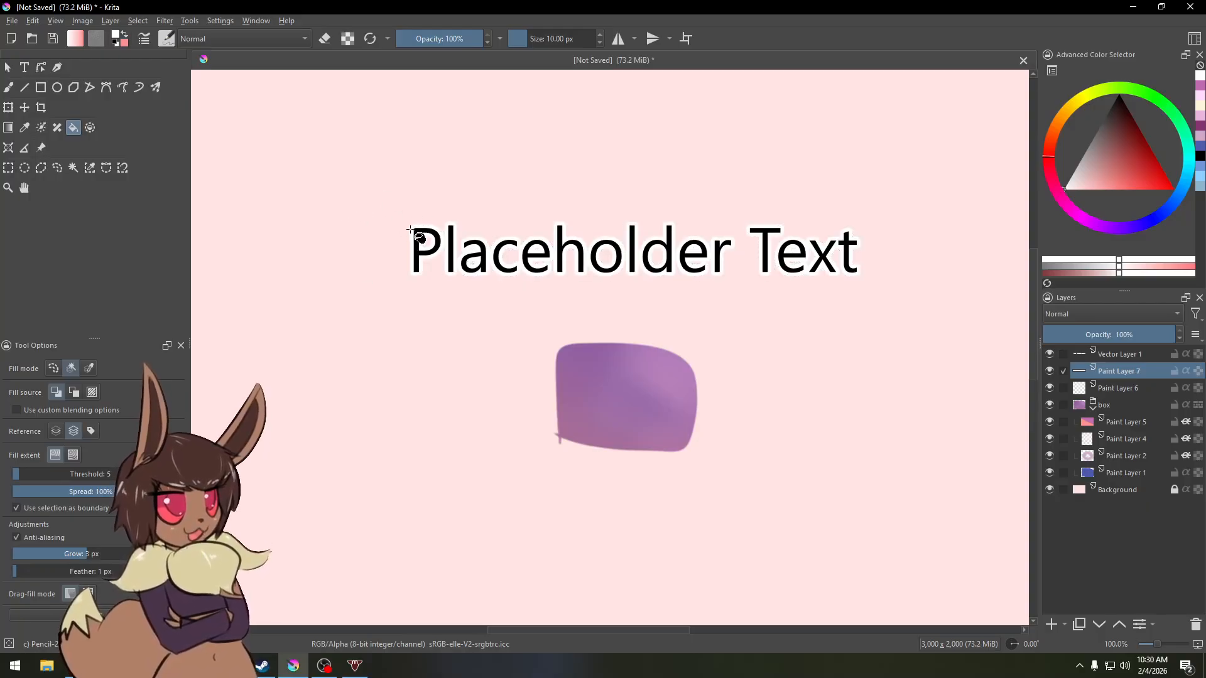
Step: Deselect everything to clear the outline selection
{"action": "key", "text": "minus"}
{"action": "key", "text": "minus"}
{"action": "key", "text": "minus"}
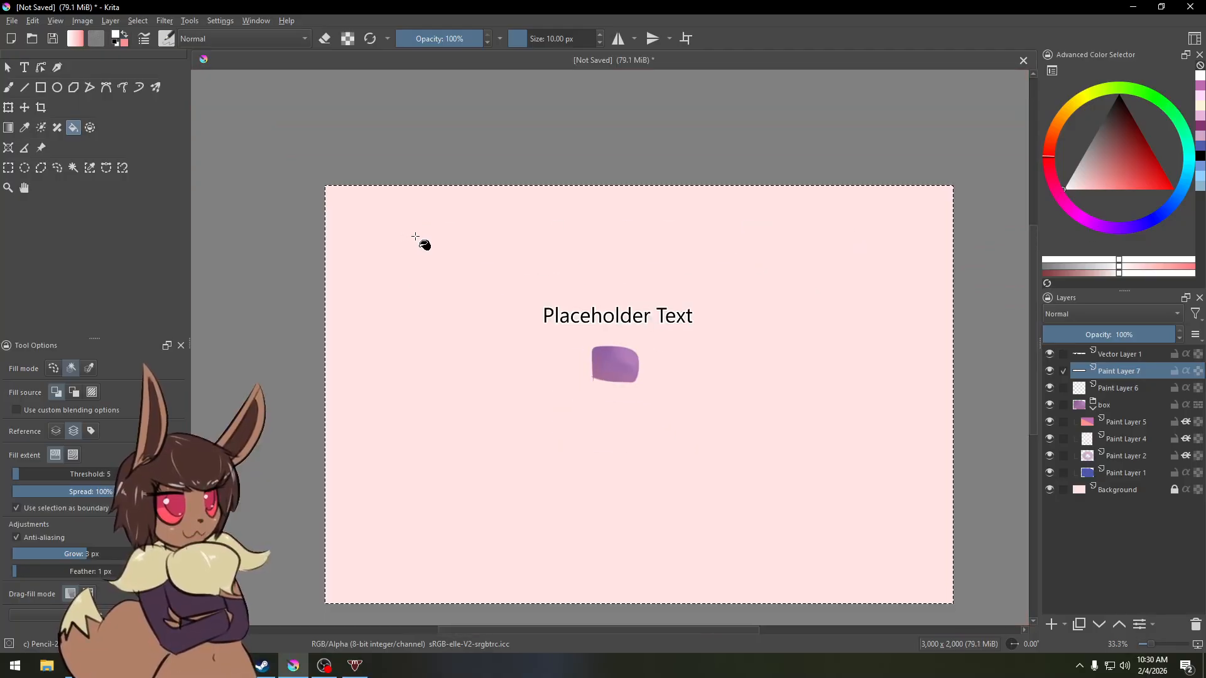
{"action": "key", "text": "ctrl+shift+a"}
{"action": "left_click_drag", "start_coordinate": [469, 330], "coordinate": [420, 293]}
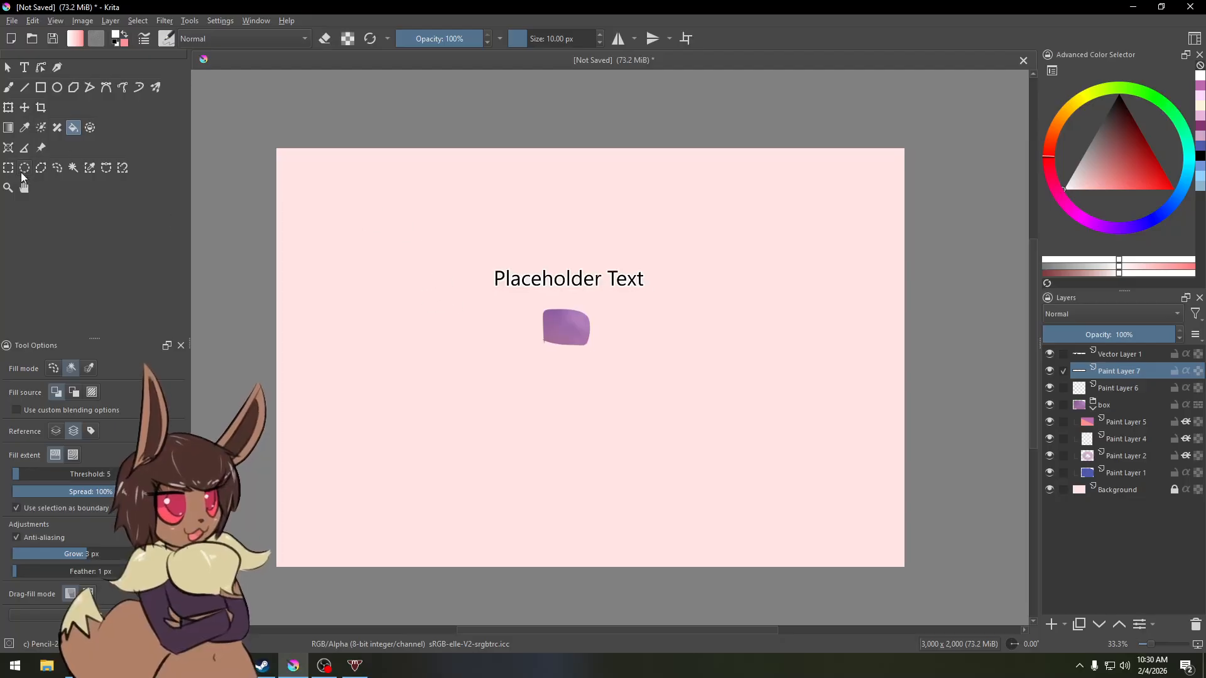
Step: Draw a rectangular selection, then an elliptical selection over the text and the purple box
{"action": "left_click", "coordinate": [8, 171]}
{"action": "left_click_drag", "start_coordinate": [471, 243], "coordinate": [626, 368]}
{"action": "left_click", "coordinate": [25, 168]}
{"action": "left_click_drag", "start_coordinate": [440, 239], "coordinate": [580, 386]}
Step: Draw a polygonal selection with the Polygonal Selection tool to the right of the text
{"action": "left_click", "coordinate": [40, 167]}
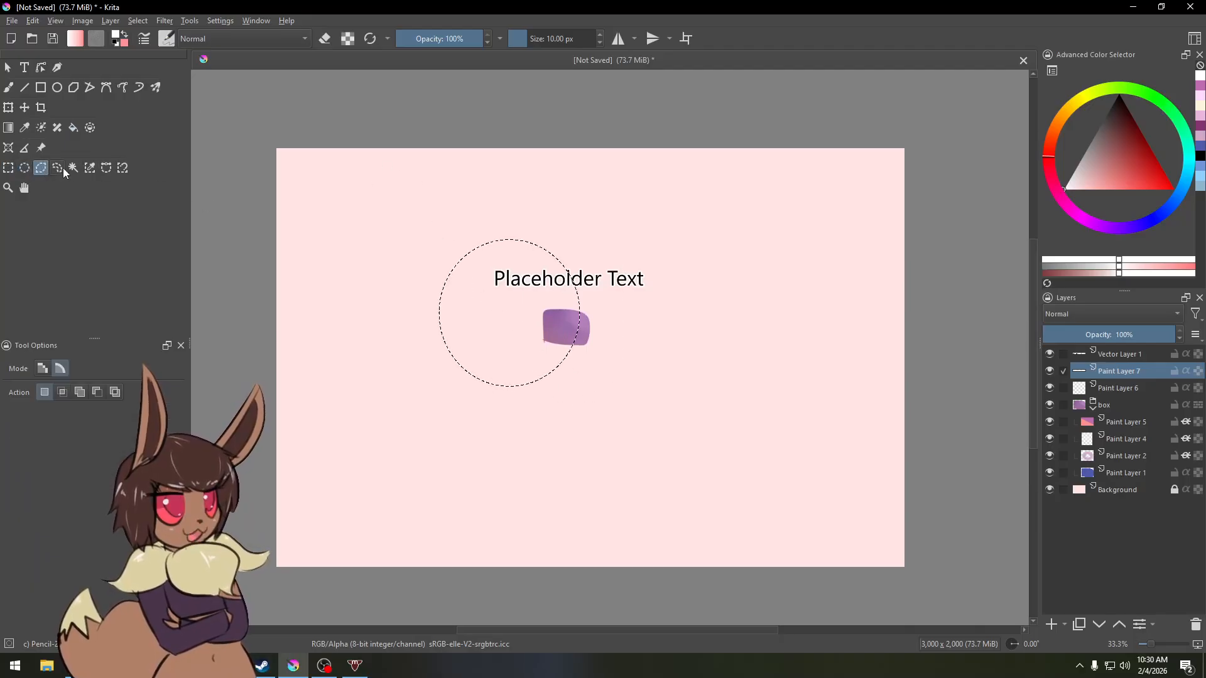
{"action": "left_click", "coordinate": [667, 219]}
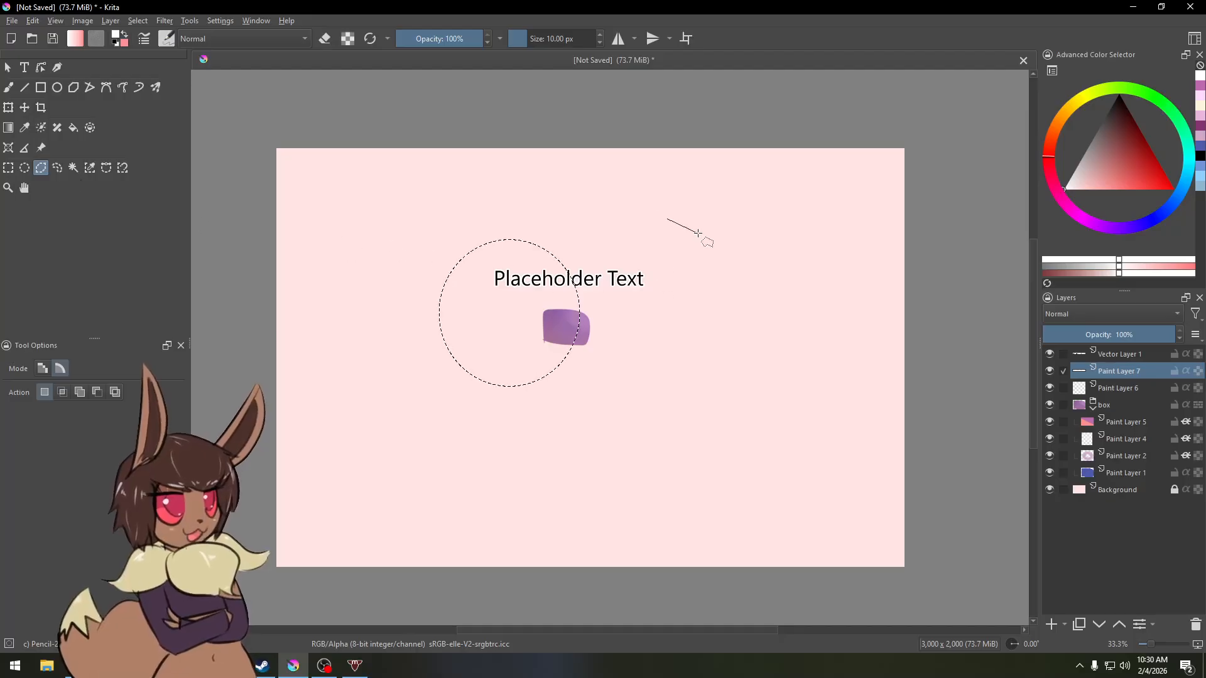
{"action": "left_click", "coordinate": [781, 301]}
{"action": "left_click", "coordinate": [679, 422]}
{"action": "left_click", "coordinate": [584, 390]}
{"action": "left_click", "coordinate": [674, 291]}
{"action": "left_click", "coordinate": [686, 258]}
{"action": "left_click", "coordinate": [661, 240]}
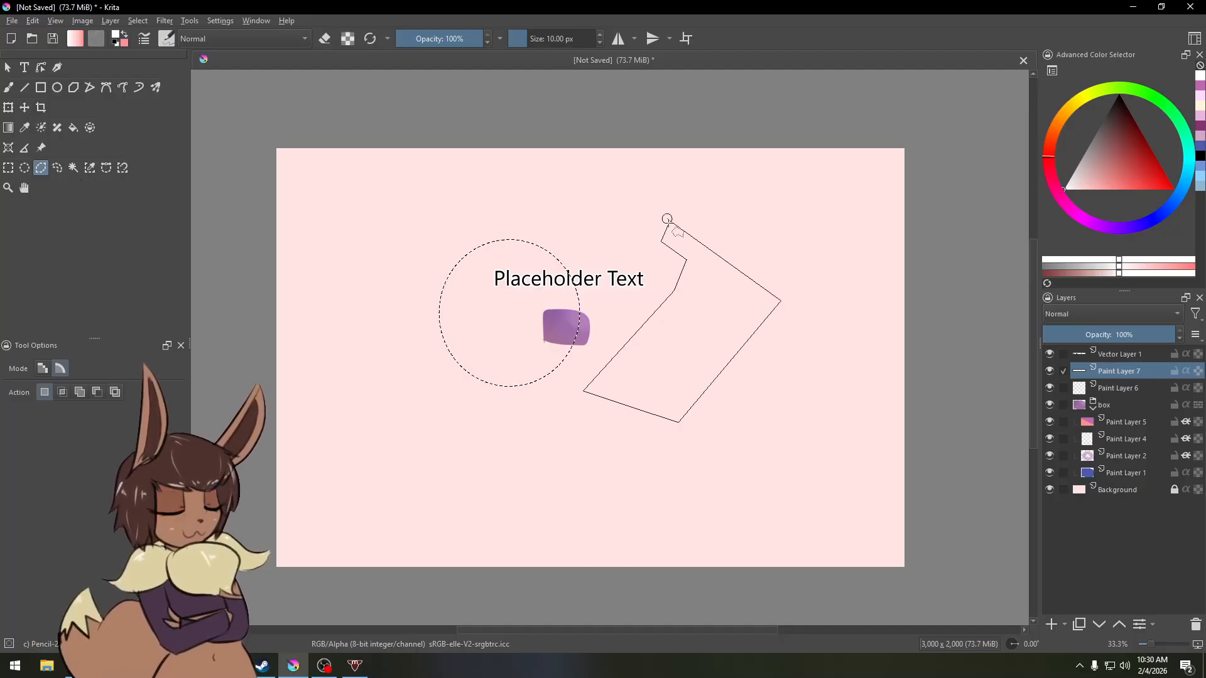
{"action": "left_click", "coordinate": [665, 221]}
Step: Draw a freehand outline selection to the left of the text
{"action": "left_click", "coordinate": [57, 168]}
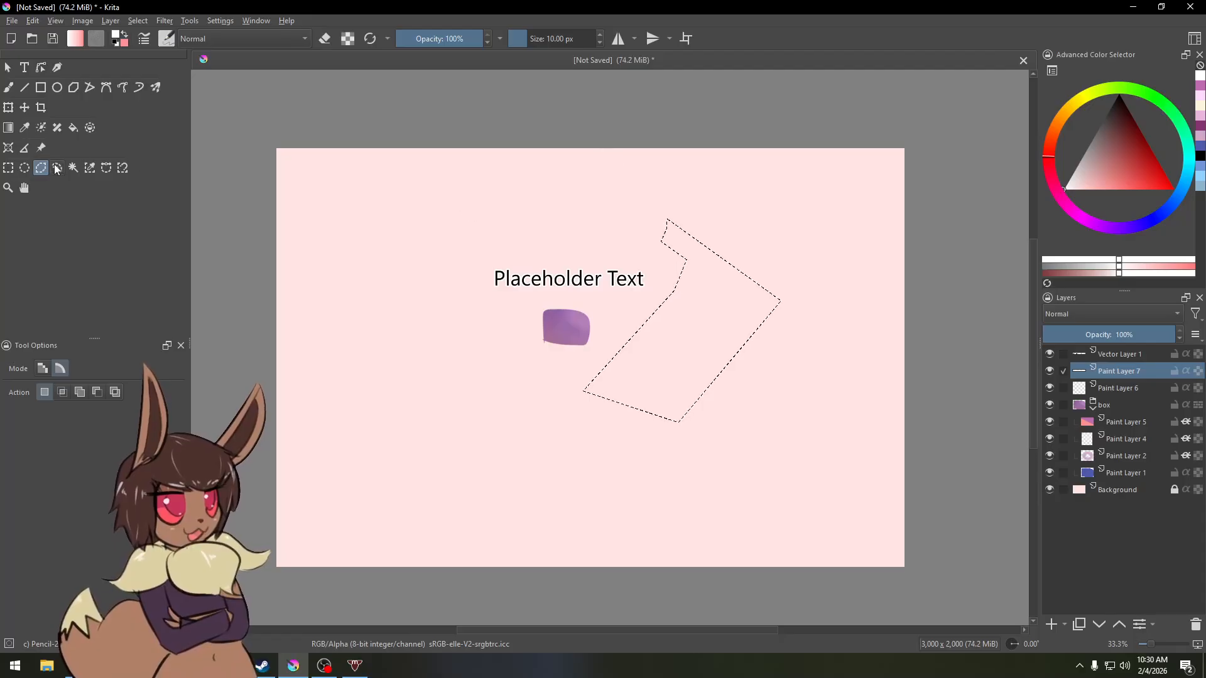
{"action": "mouse_move", "coordinate": [393, 304]}
{"action": "left_mouse_down"}
{"action": "mouse_move", "coordinate": [454, 368]}
{"action": "mouse_move", "coordinate": [473, 436]}
{"action": "mouse_move", "coordinate": [389, 405]}
{"action": "mouse_move", "coordinate": [404, 349]}
{"action": "left_mouse_up"}
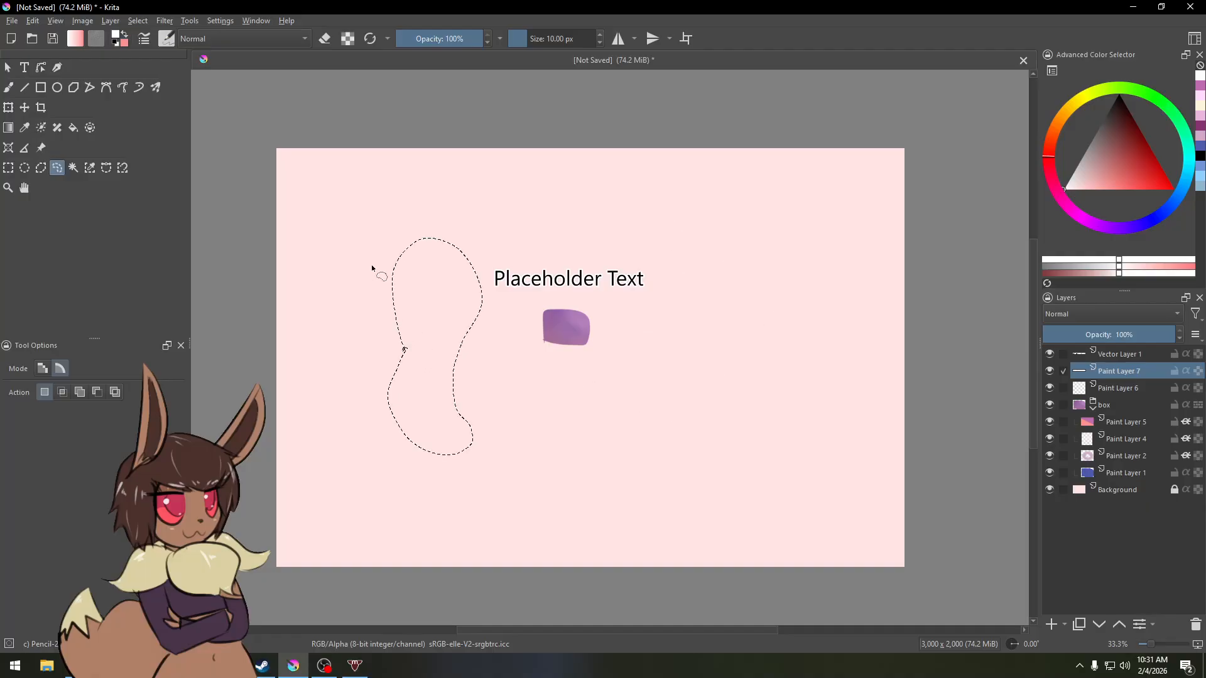
{"action": "left_click", "coordinate": [73, 167]}
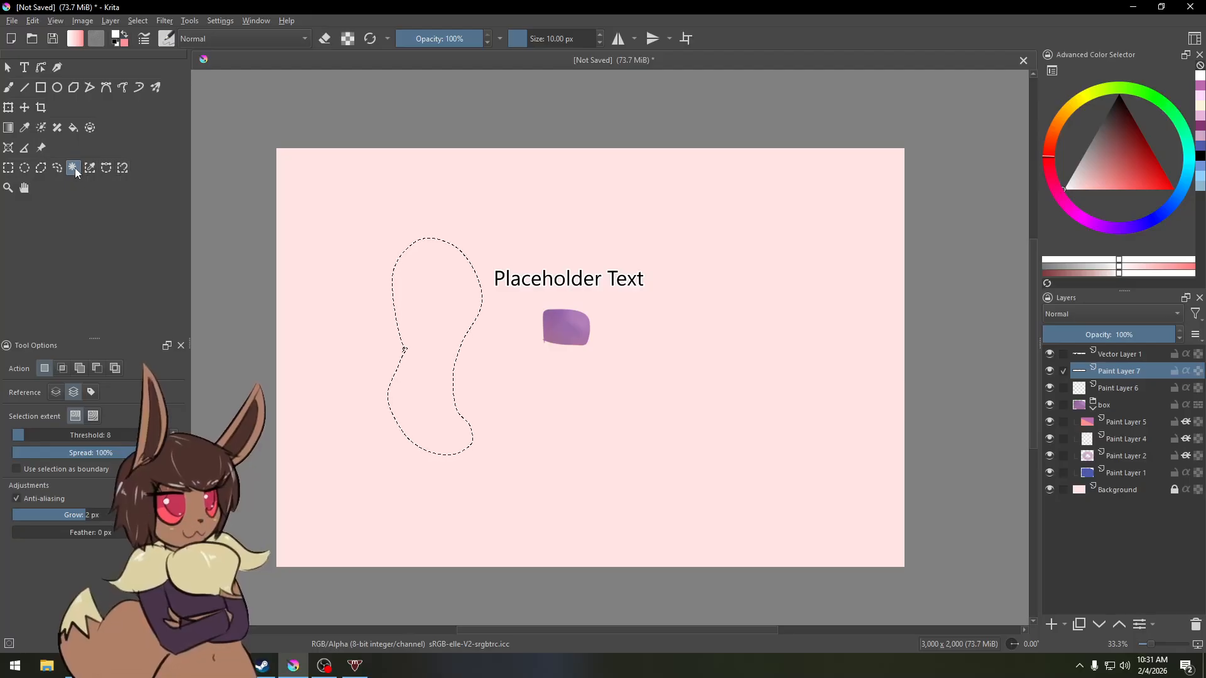
Step: Switch to the Pan tool and clear the selection
{"action": "left_click", "coordinate": [8, 188]}
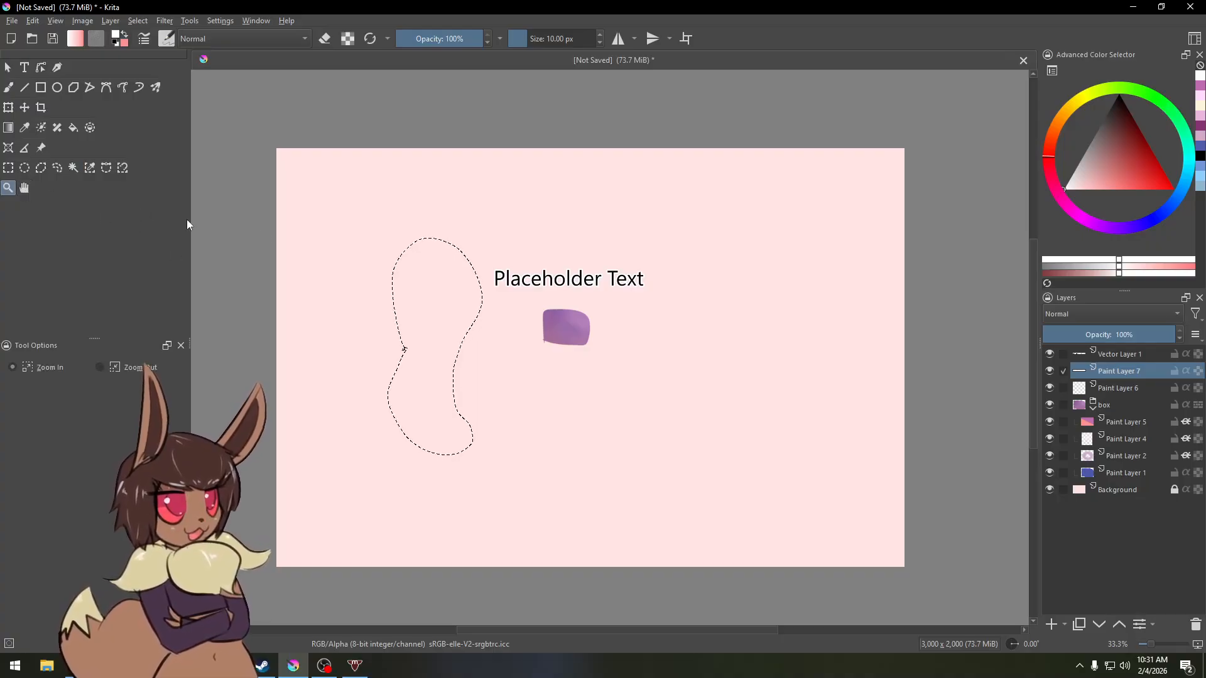
{"action": "left_click", "coordinate": [24, 189]}
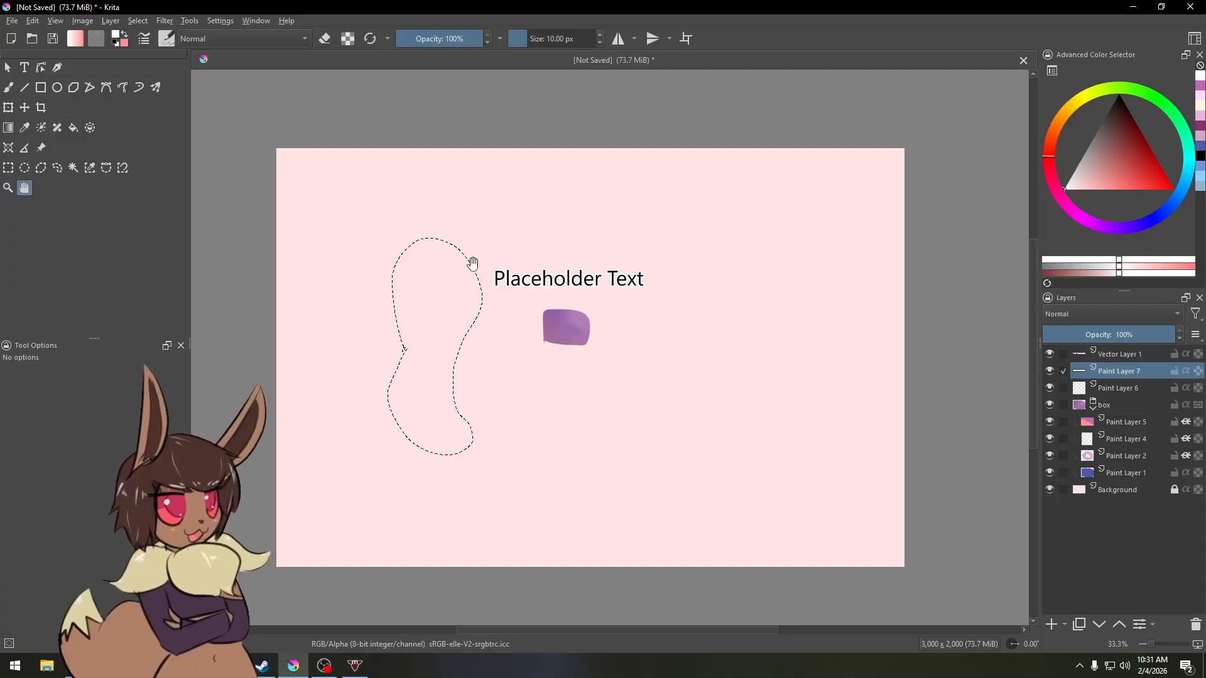
{"action": "left_click_drag", "start_coordinate": [530, 345], "coordinate": [571, 318]}
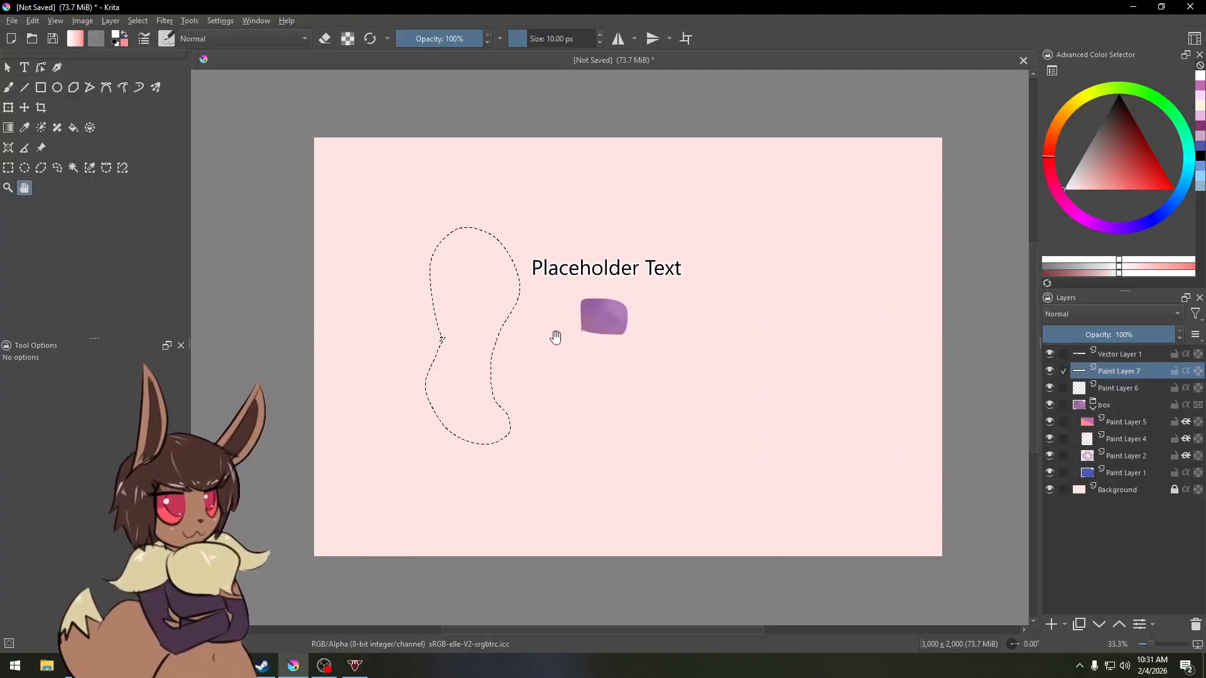
{"action": "key", "text": "ctrl+shift+a"}
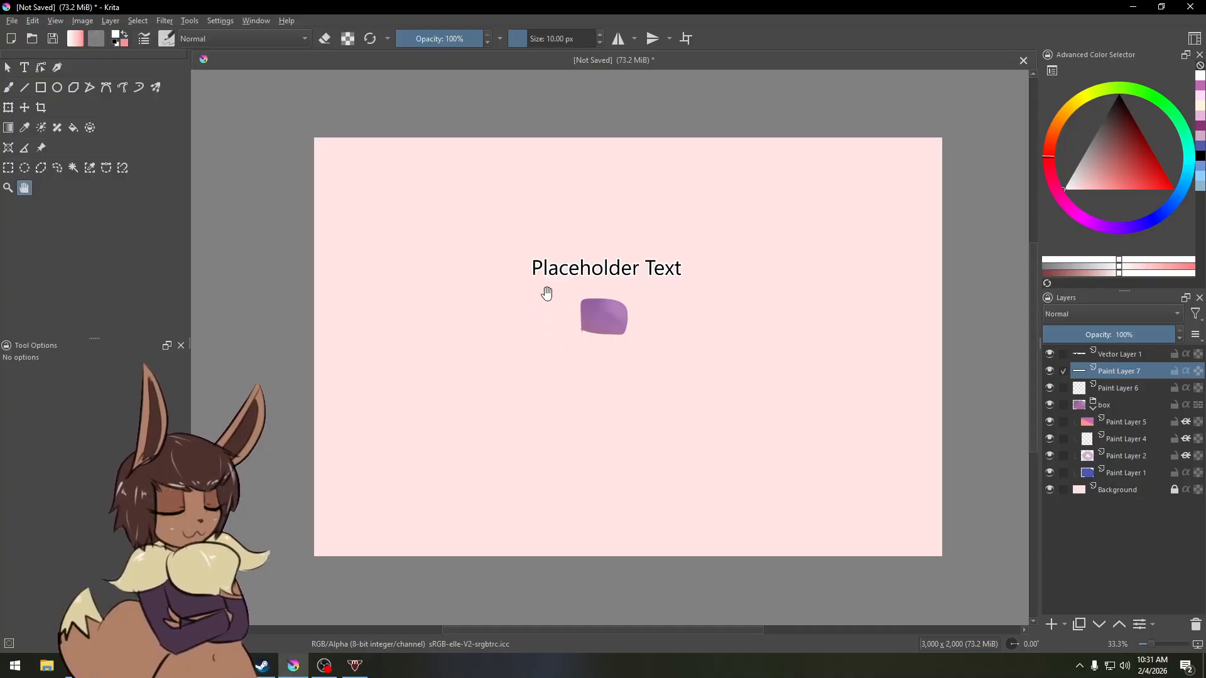
{"action": "left_click_drag", "start_coordinate": [546, 293], "coordinate": [531, 275]}
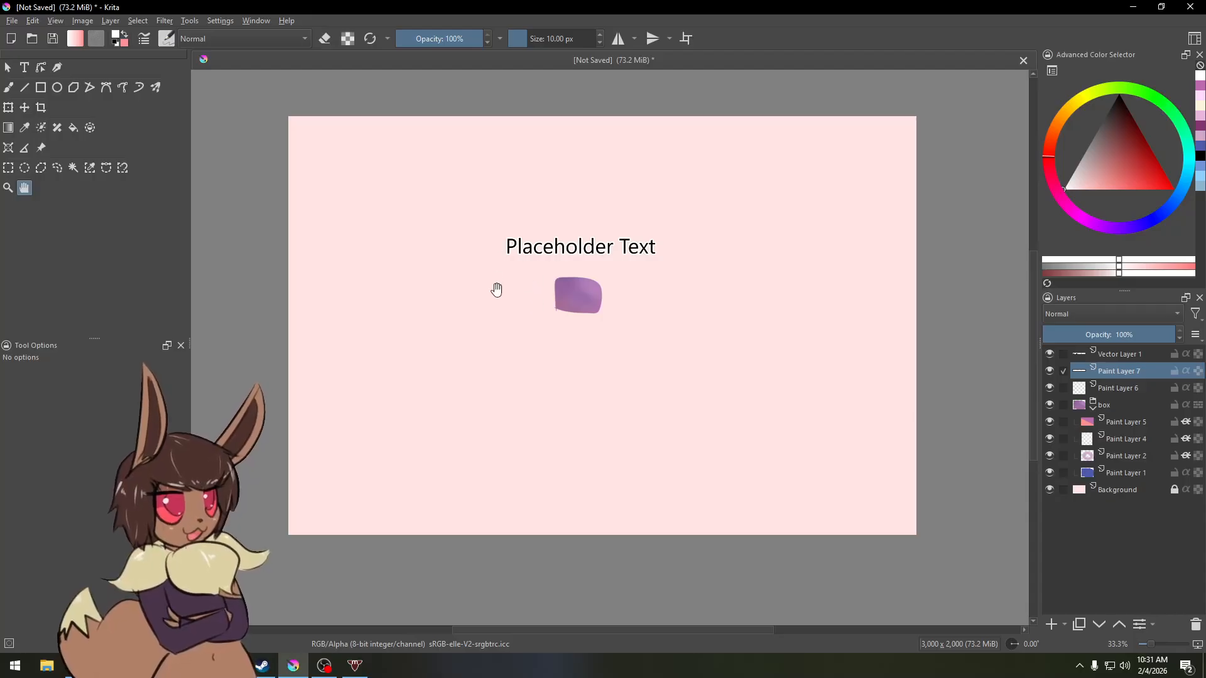
{"action": "mouse_move", "coordinate": [521, 321]}
{"action": "left_mouse_down"}
{"action": "mouse_move", "coordinate": [541, 358]}
{"action": "mouse_move", "coordinate": [541, 321]}
{"action": "mouse_move", "coordinate": [520, 315]}
{"action": "left_mouse_up"}
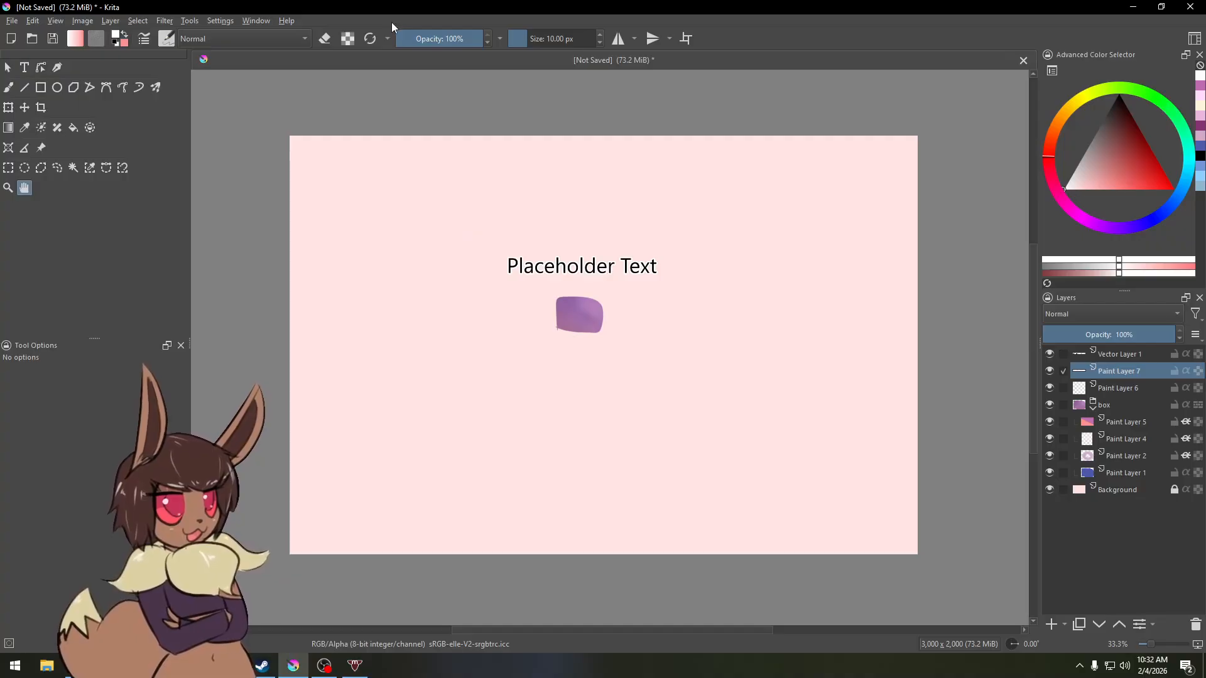
{"action": "left_click", "coordinate": [215, 21]}
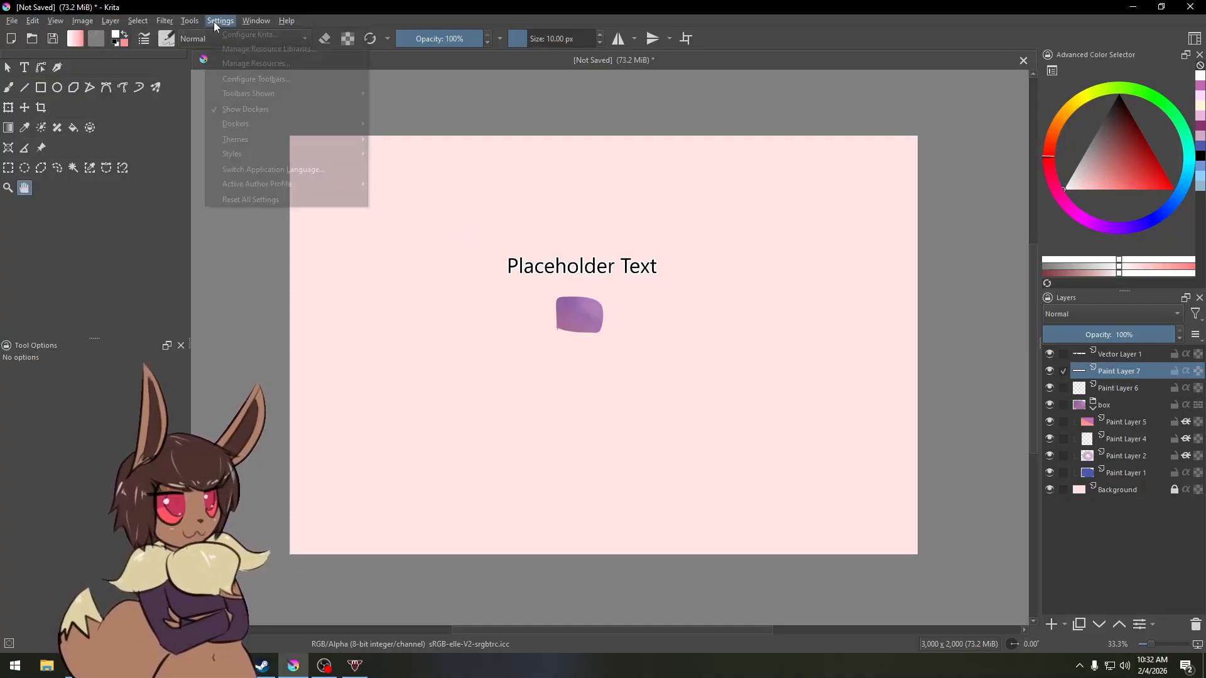
{"action": "mouse_move", "coordinate": [247, 122]}
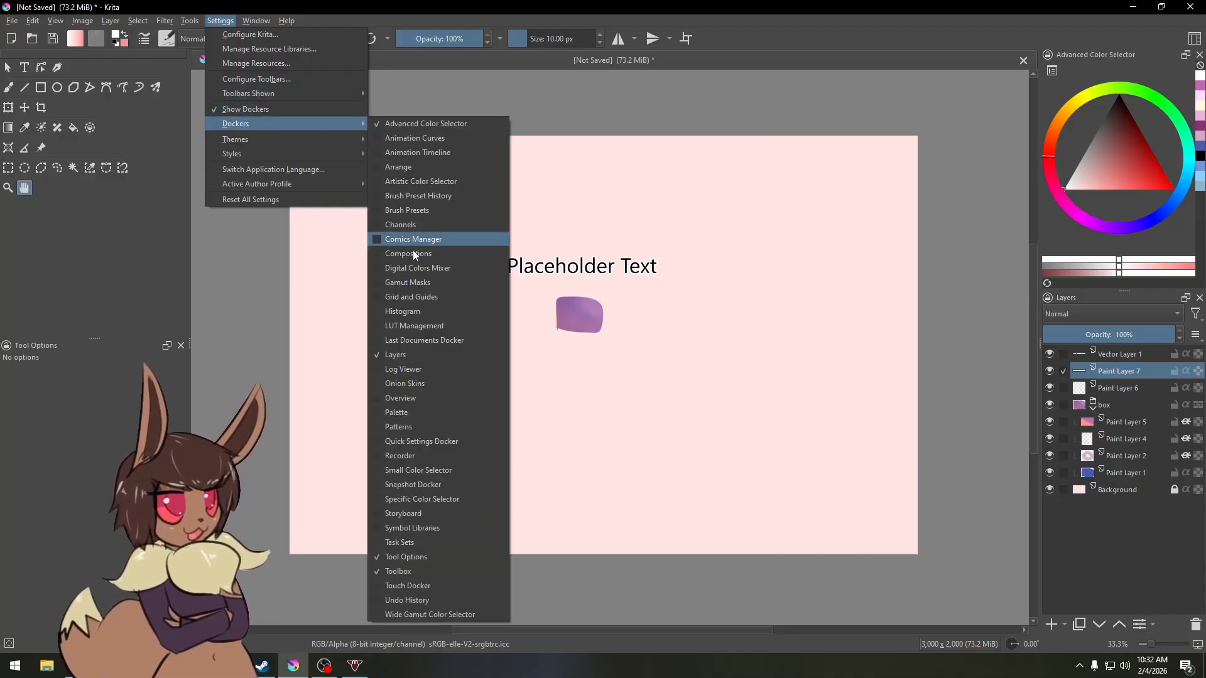
{"action": "left_click", "coordinate": [222, 19]}
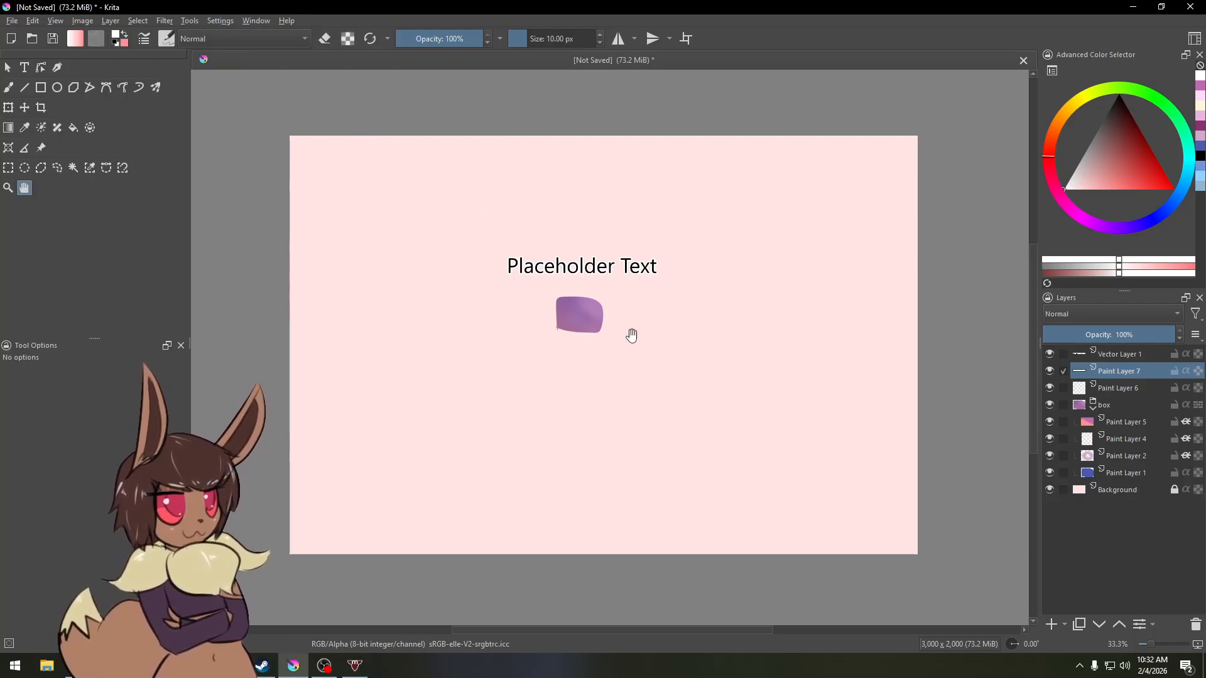
{"action": "mouse_move", "coordinate": [633, 334]}
{"action": "left_mouse_down"}
{"action": "mouse_move", "coordinate": [606, 326]}
{"action": "mouse_move", "coordinate": [634, 328]}
{"action": "left_mouse_up"}
{"action": "scroll", "coordinate": [619, 314], "scroll_direction": "up", "scroll_amount": 1}
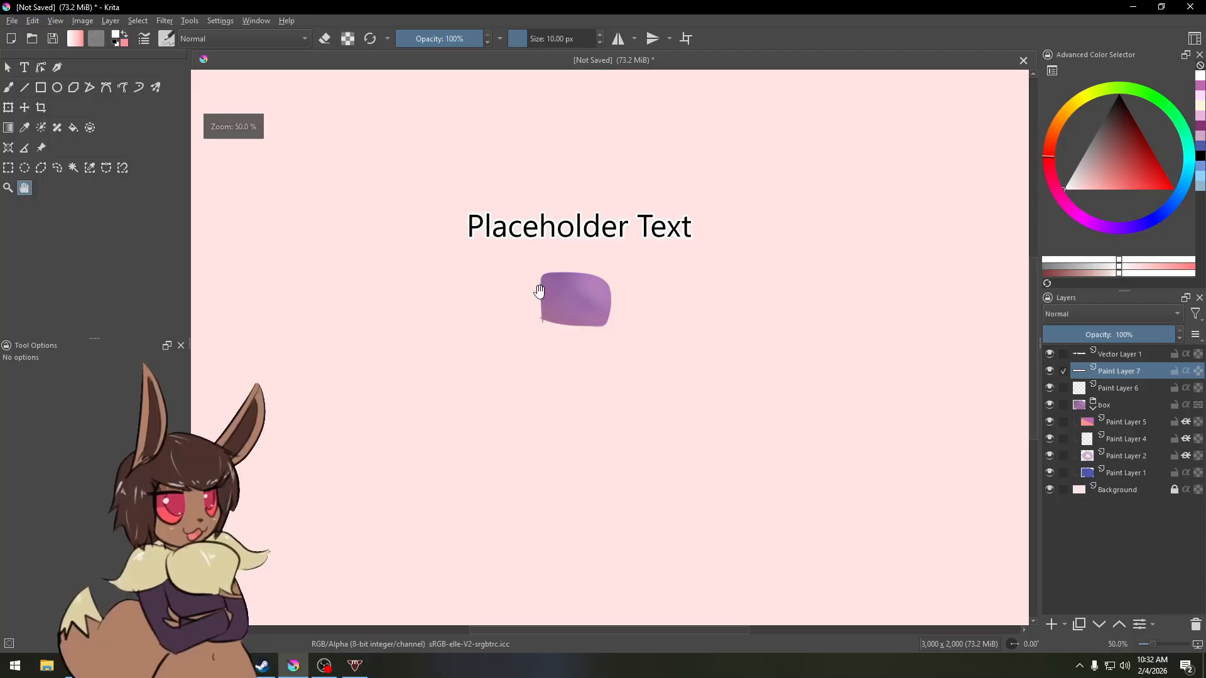
{"action": "left_click_drag", "start_coordinate": [540, 274], "coordinate": [598, 314]}
{"action": "scroll", "coordinate": [595, 283], "scroll_direction": "up", "scroll_amount": 1}
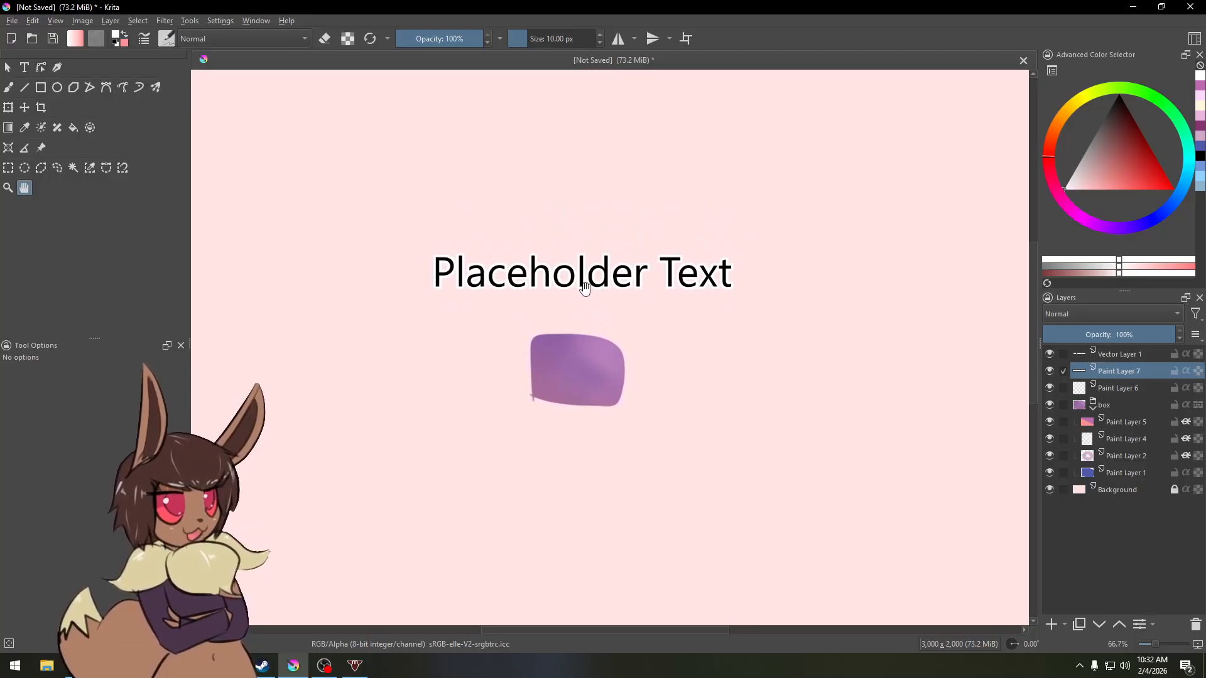